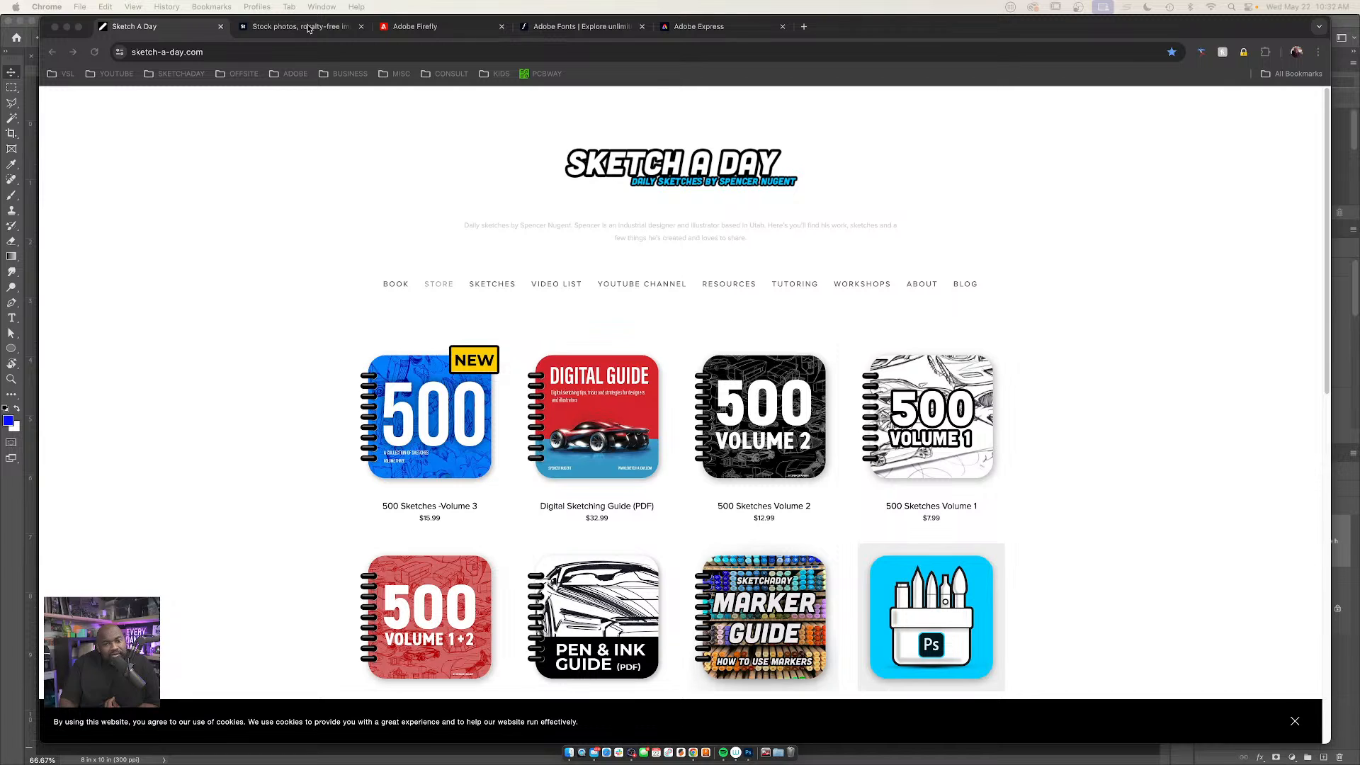
Look over the Adobe Stock, Adobe Firefly, Adobe Express and Adobe Fonts home pages, hiding the browser's bookmarks bar
{"action": "left_click", "coordinate": [309, 28]}
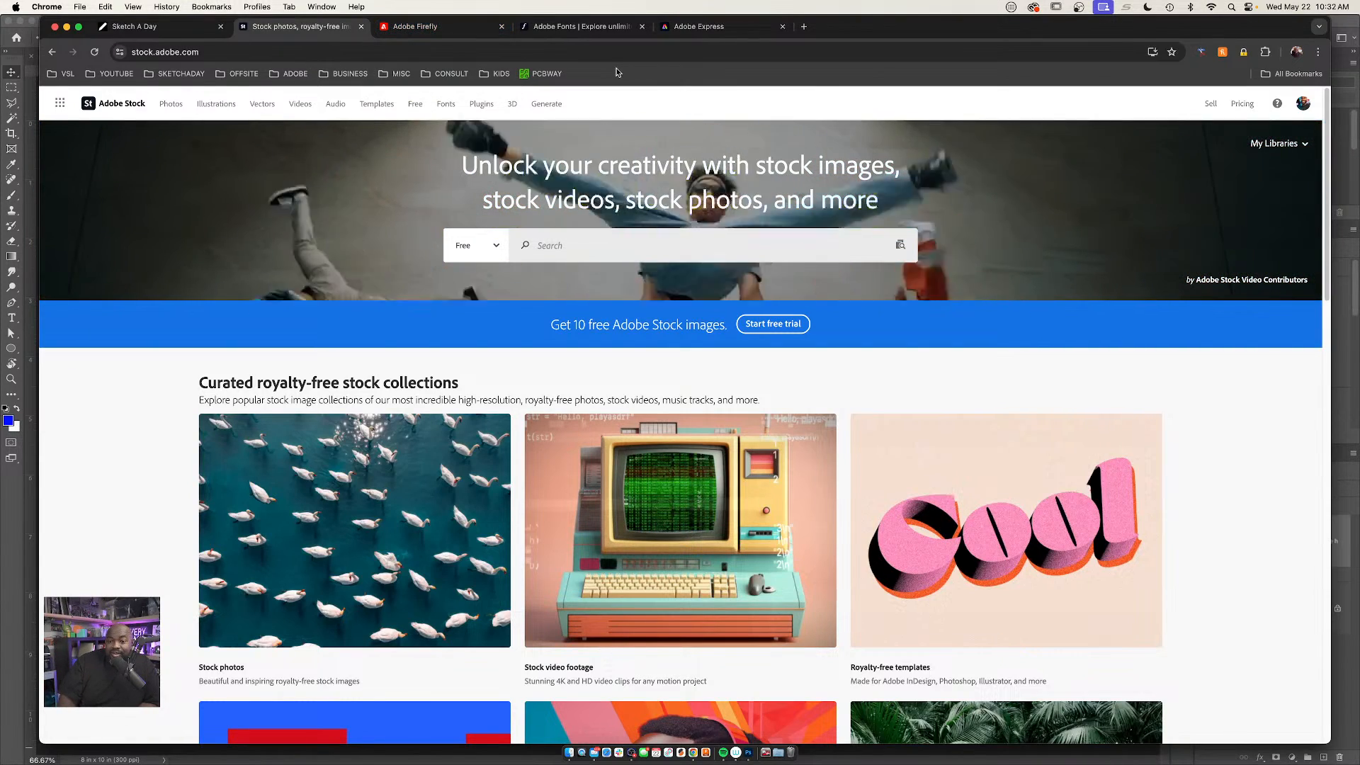
{"action": "key", "text": "super+shift+b"}
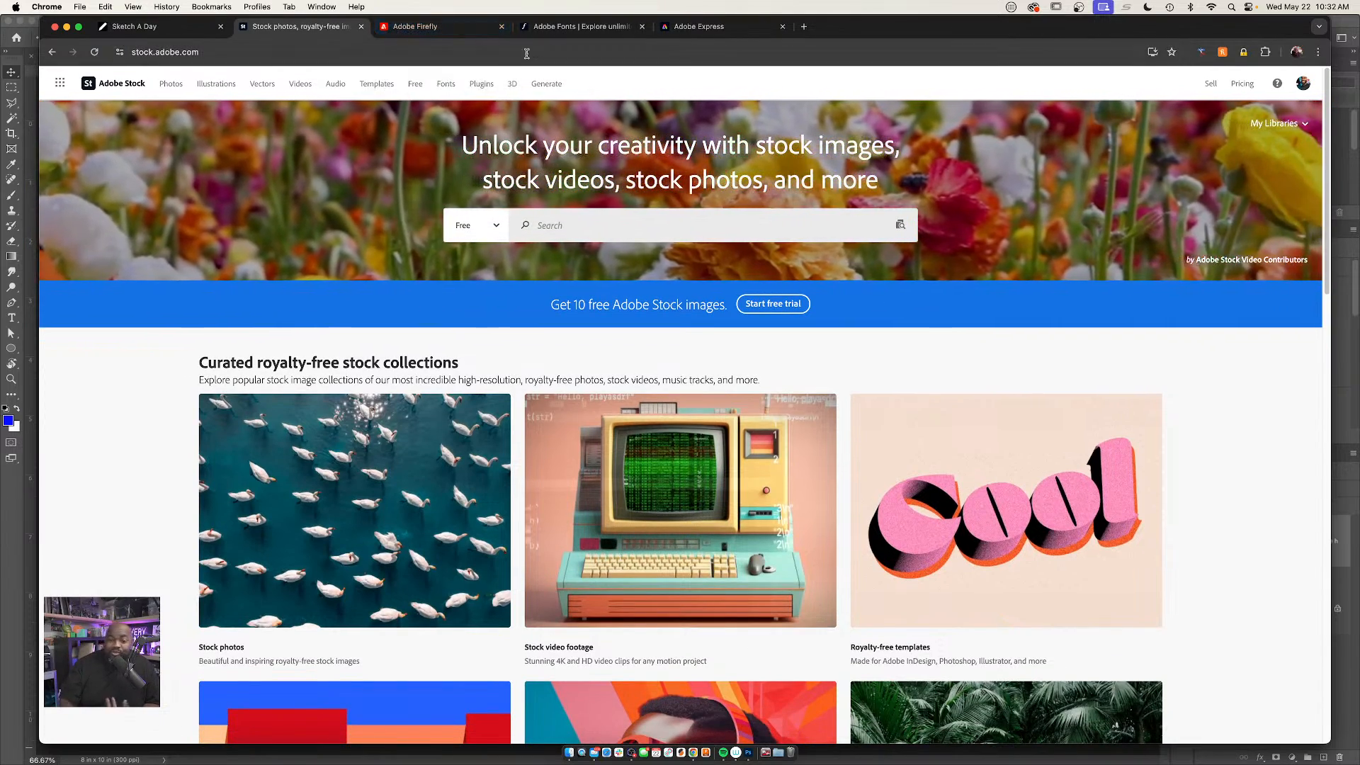
{"action": "left_click", "coordinate": [443, 27]}
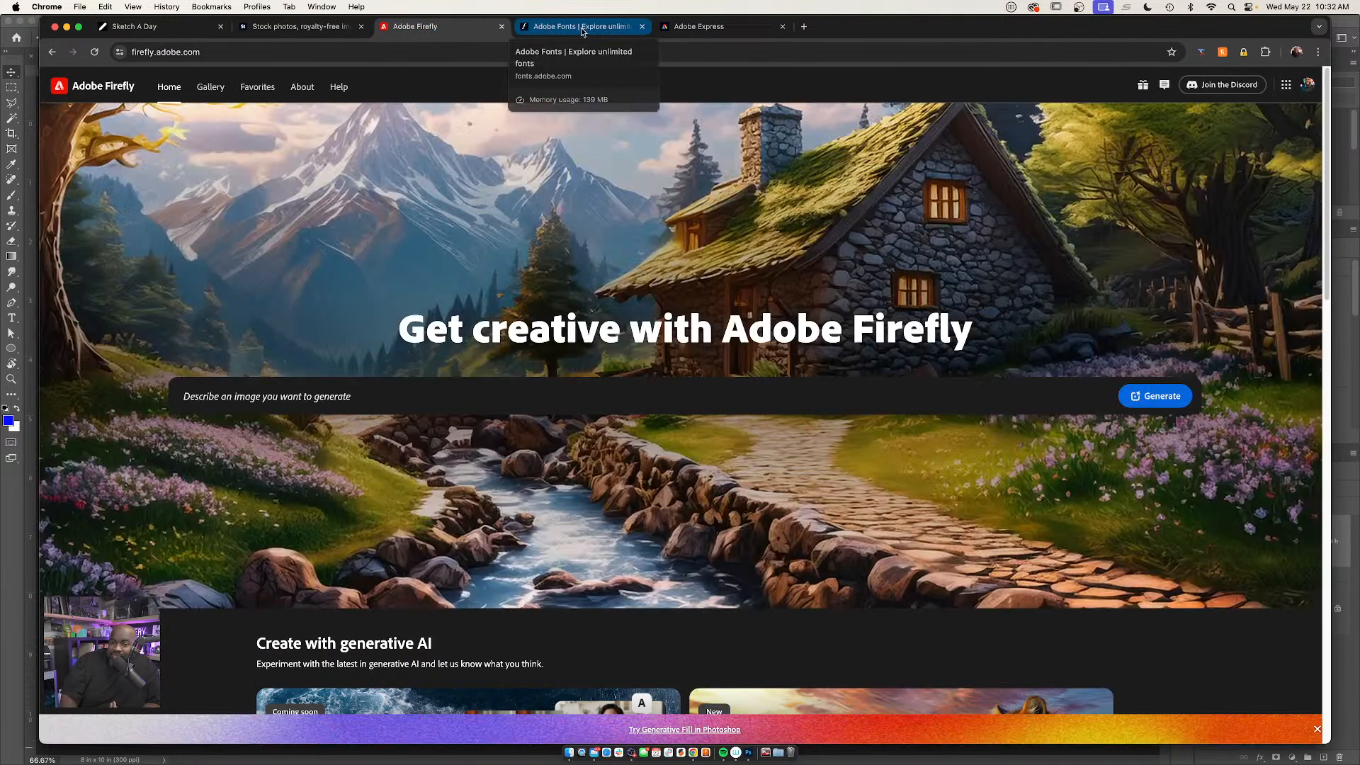
{"action": "left_click", "coordinate": [706, 29]}
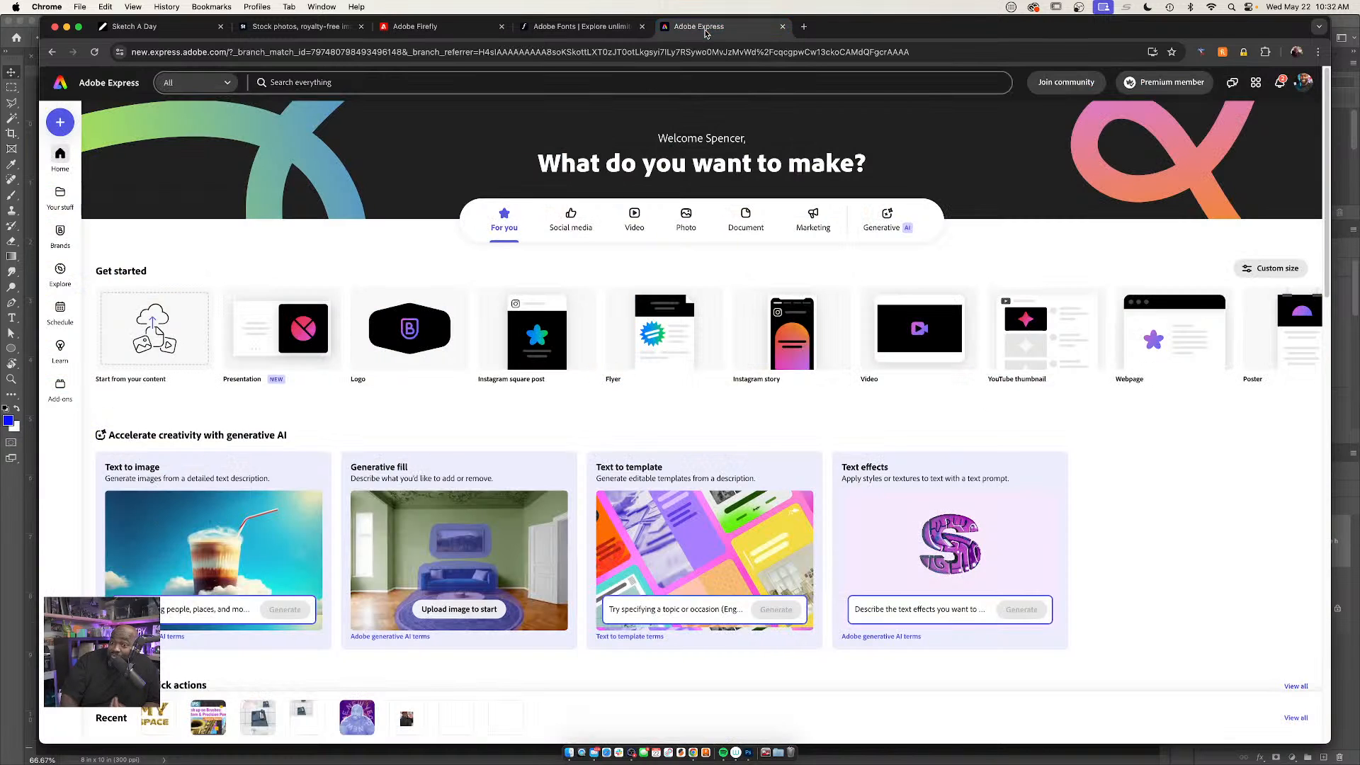
{"action": "left_click", "coordinate": [599, 28]}
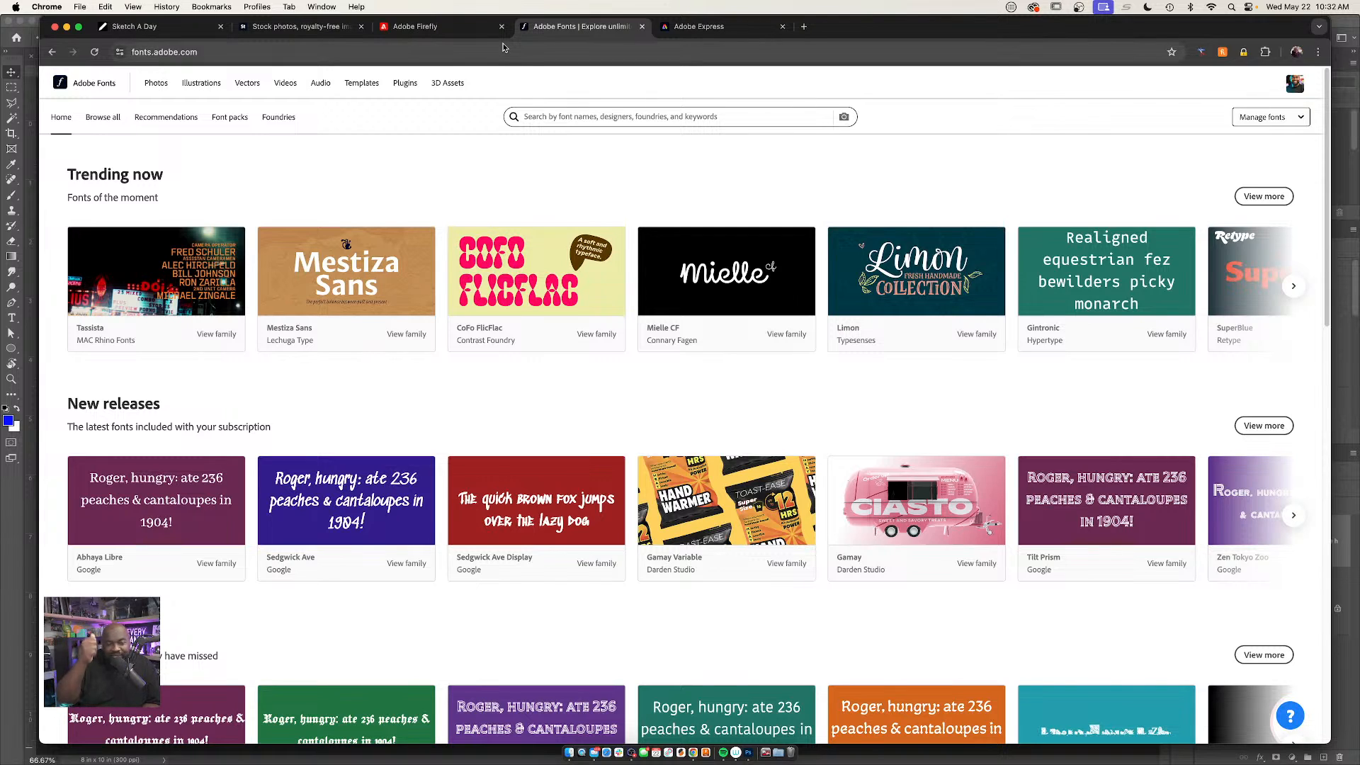
{"action": "left_click", "coordinate": [702, 29]}
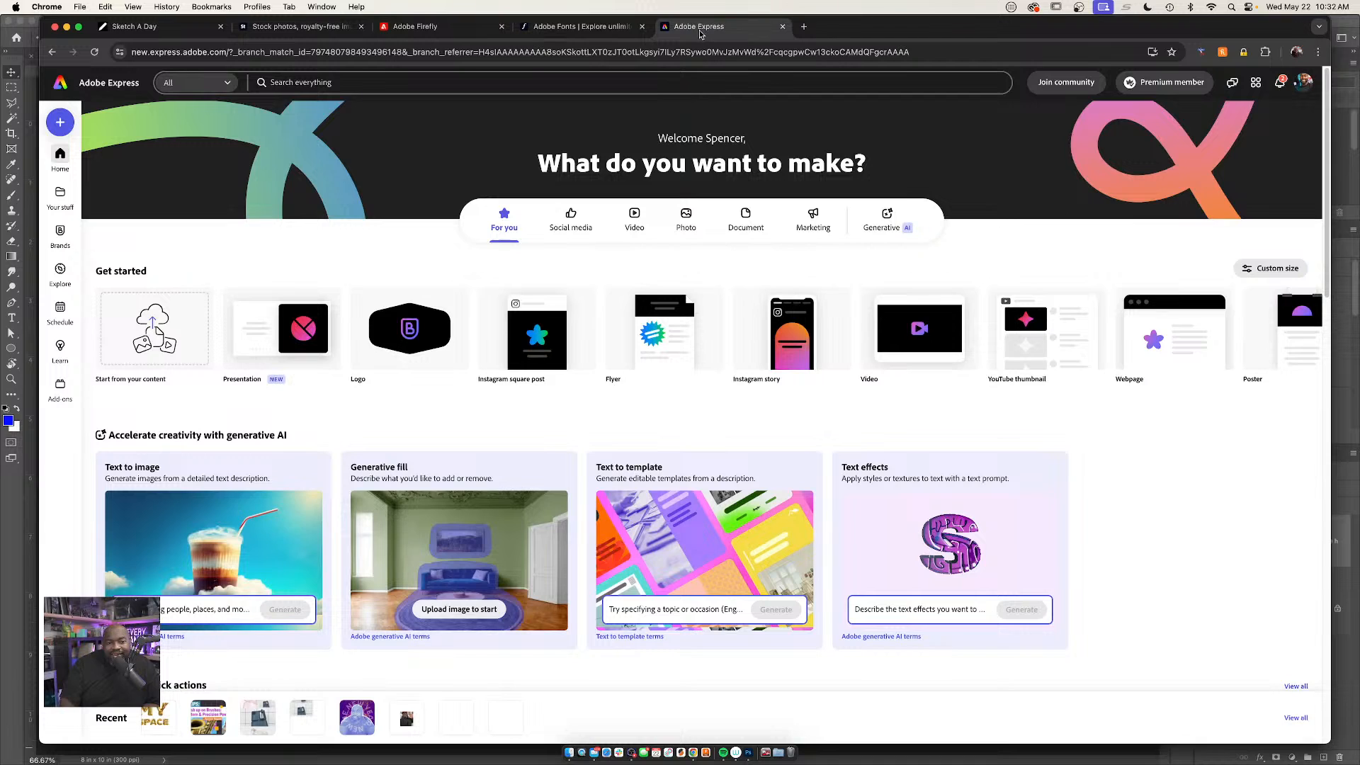
{"action": "left_click", "coordinate": [596, 29]}
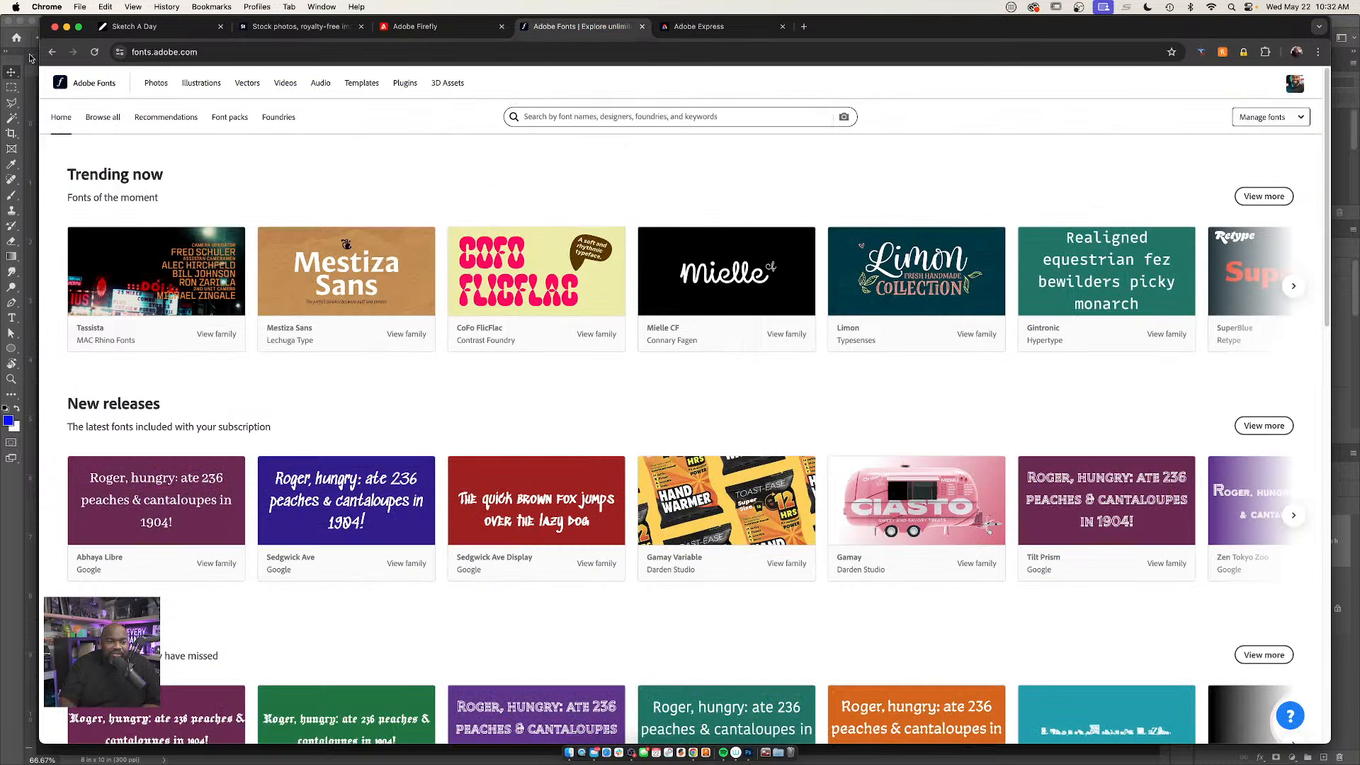
Switch to Photoshop and bring up the SN-WCC-Template-5-22.psd document
{"action": "left_click", "coordinate": [17, 517]}
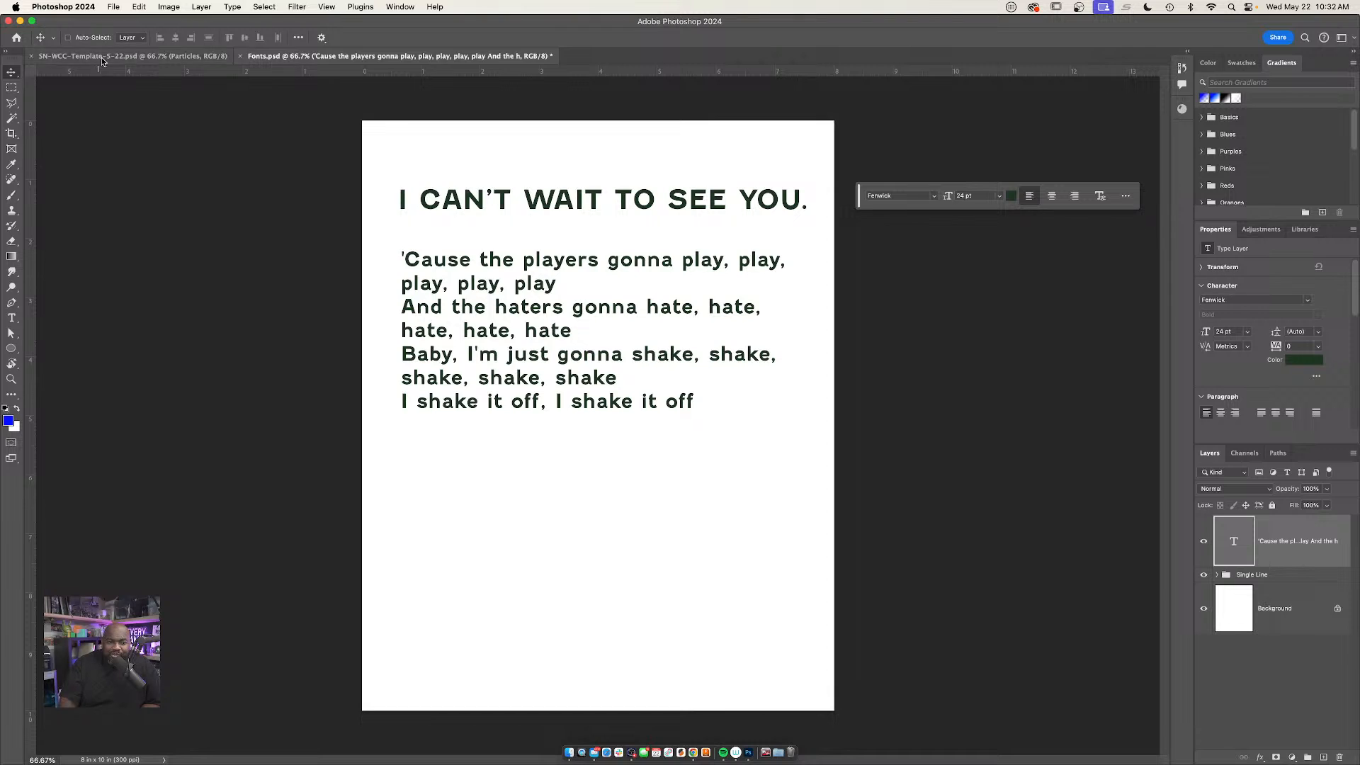
{"action": "left_click", "coordinate": [177, 57]}
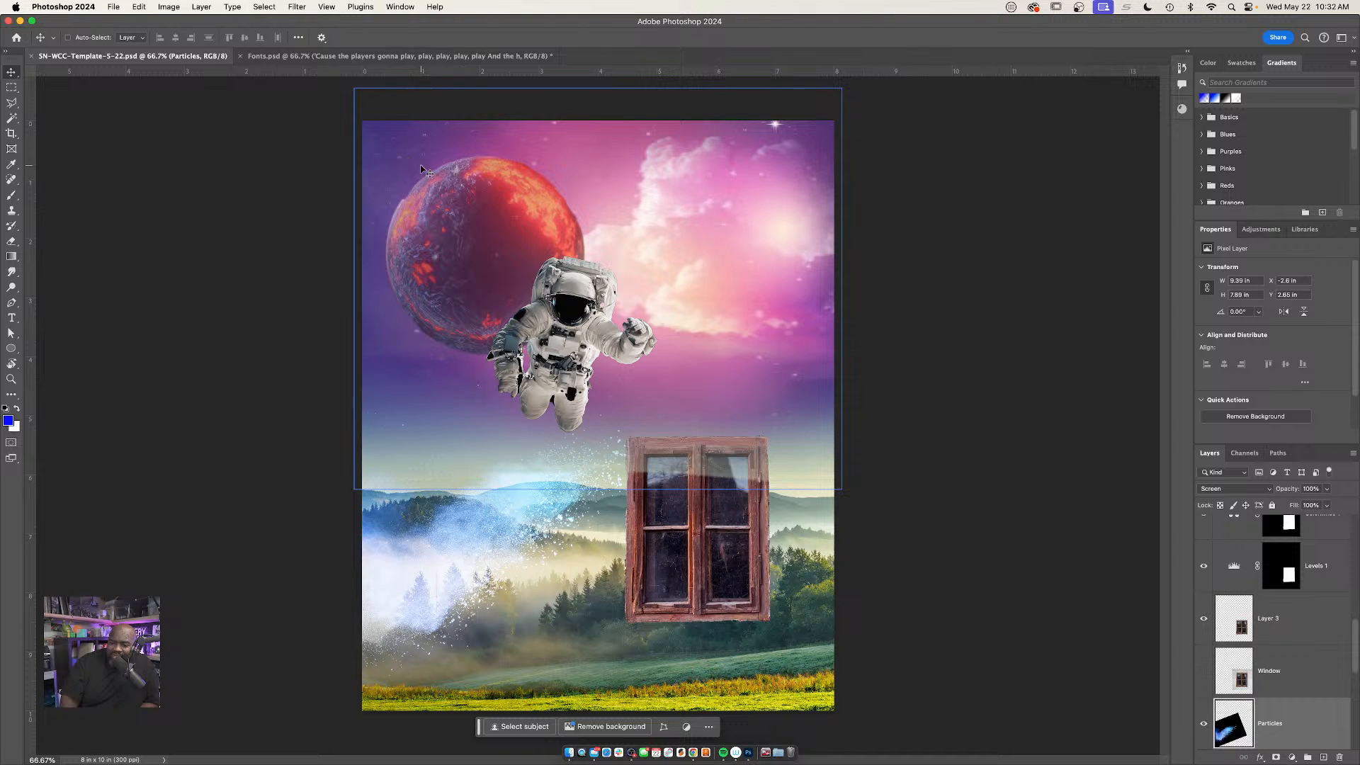
{"action": "left_click_drag", "start_coordinate": [792, 372], "coordinate": [403, 162]}
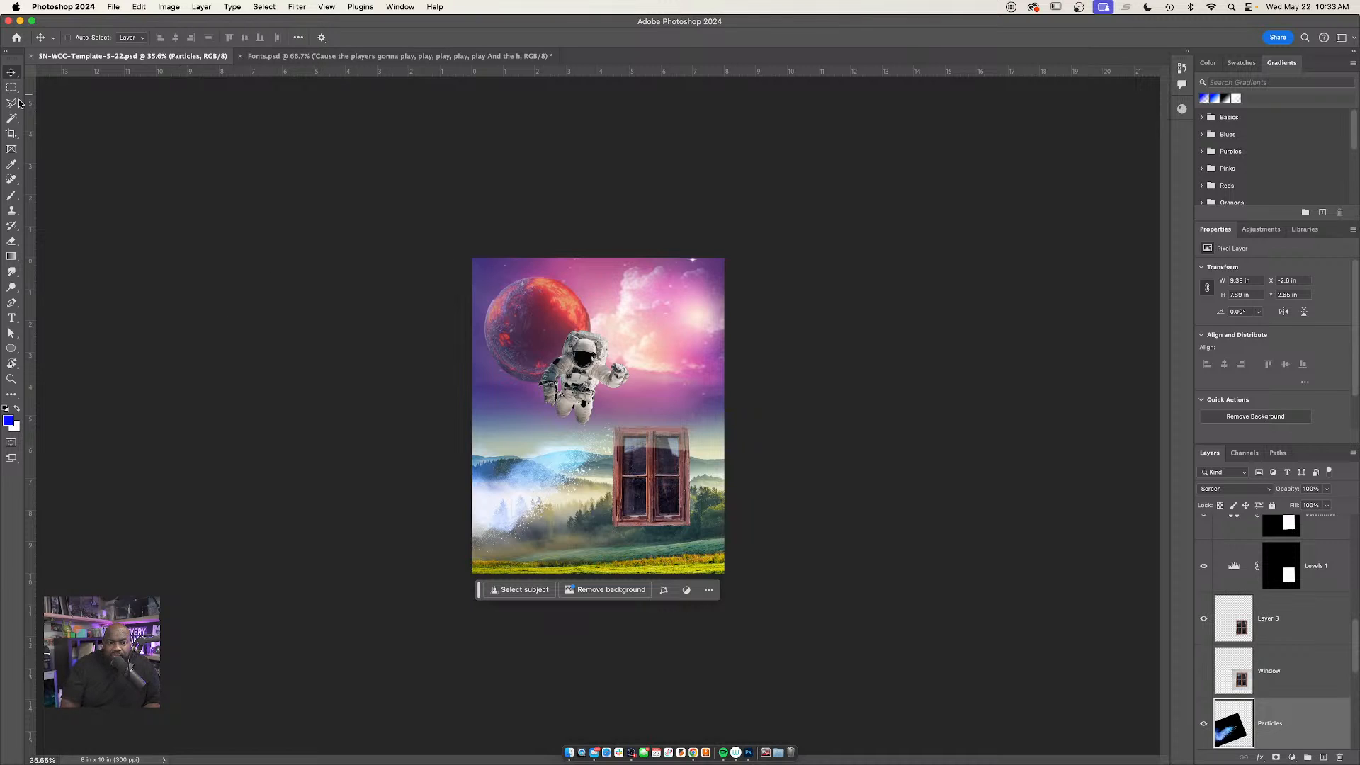
Set the Crop tool to Original Ratio, try enlarging the crop frame beyond the canvas, and undo the enlargement
{"action": "left_click", "coordinate": [12, 133]}
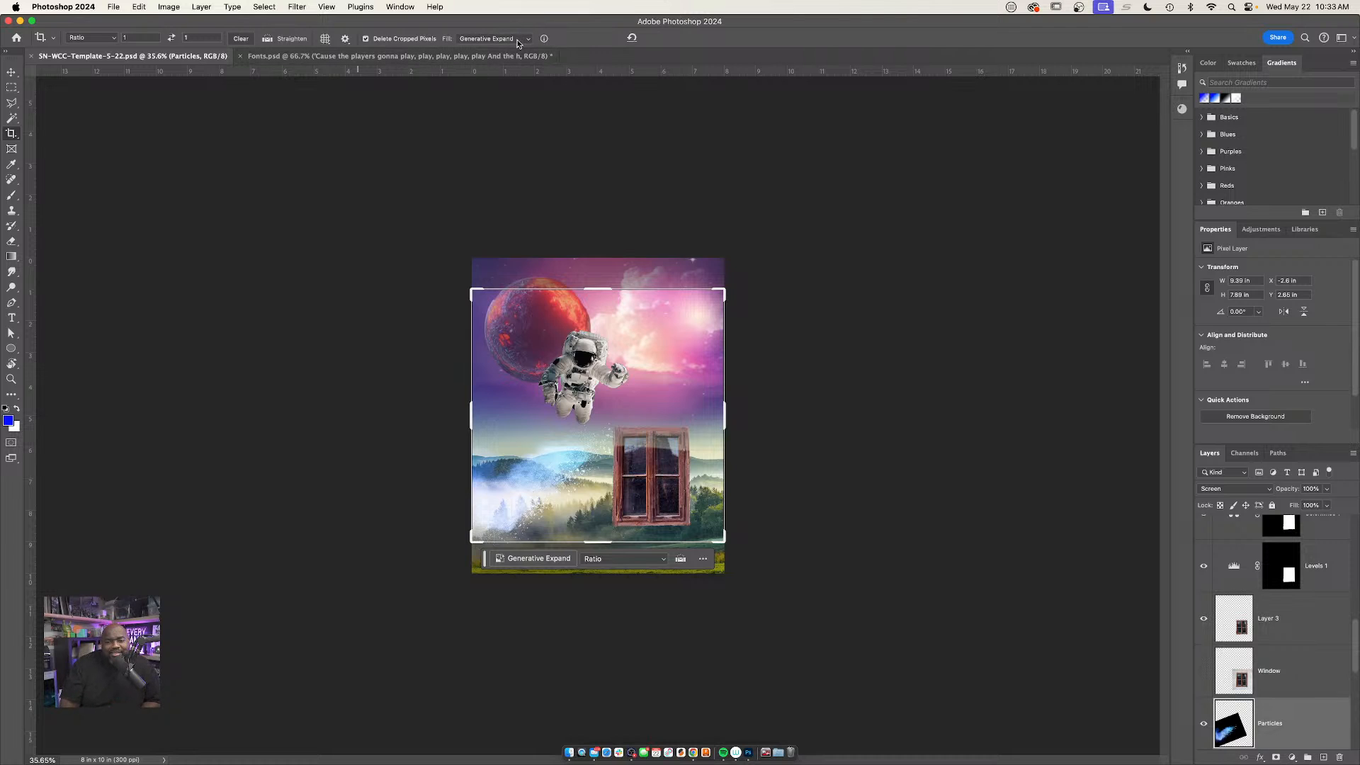
{"action": "left_click", "coordinate": [114, 39]}
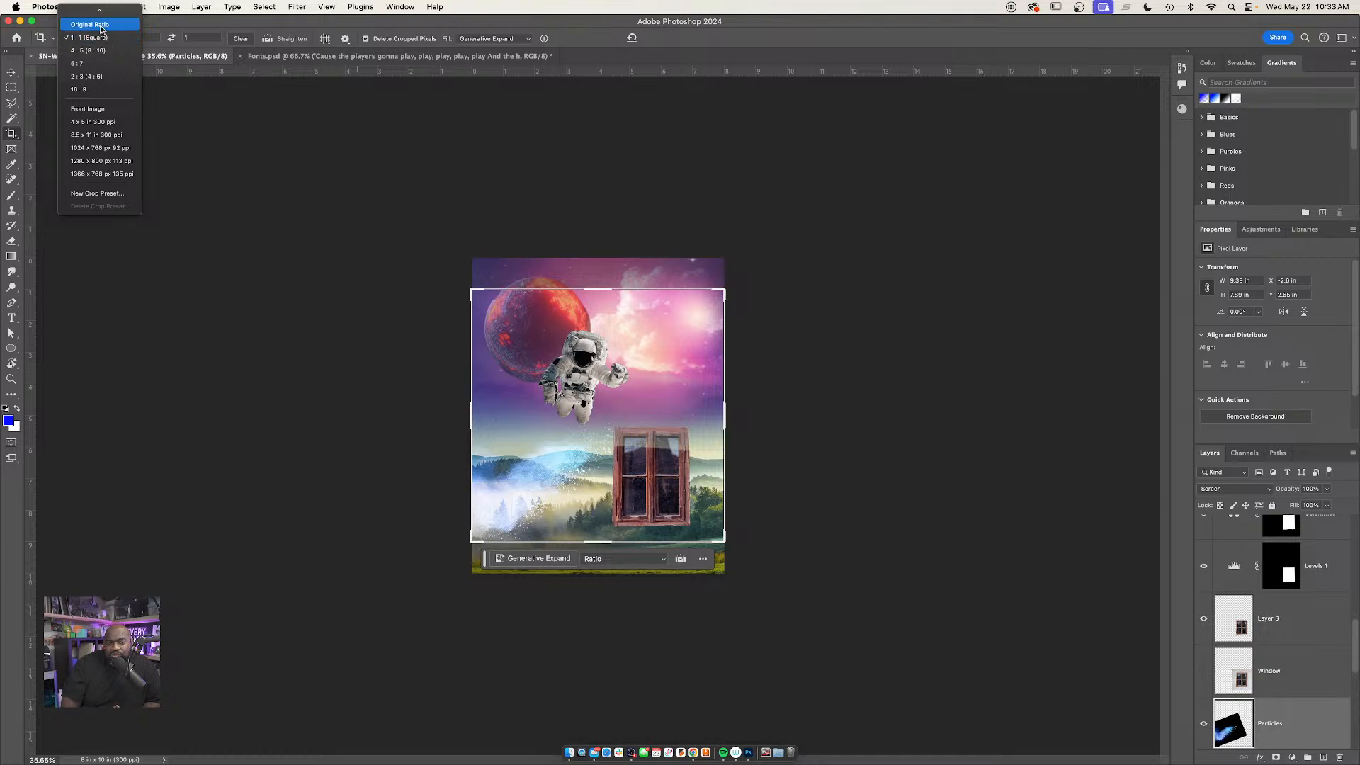
{"action": "left_click", "coordinate": [101, 26]}
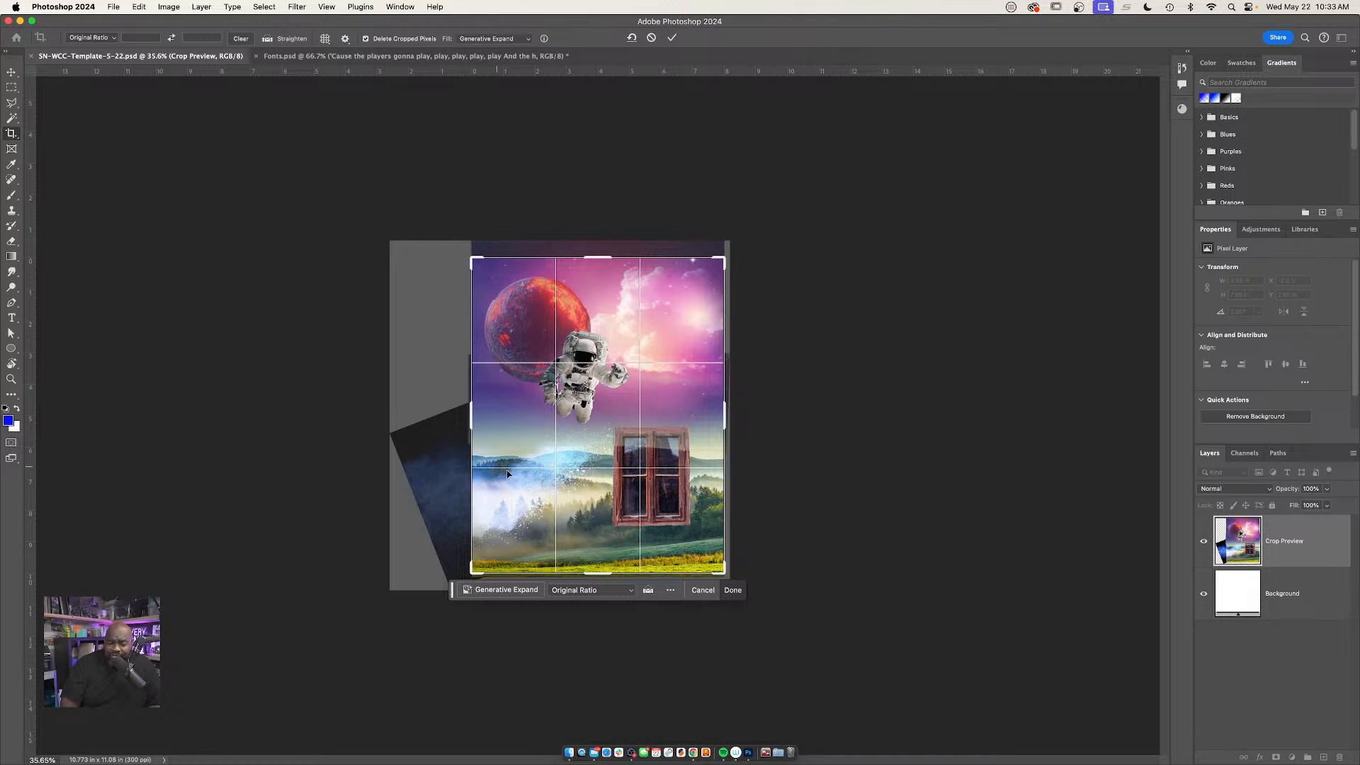
{"action": "left_click_drag", "start_coordinate": [729, 253], "coordinate": [800, 211]}
{"action": "key", "text": "super+z"}
Try to invert a full-canvas selection on the Particles layer to isolate the pixels outside the canvas
{"action": "scroll", "coordinate": [1257, 647], "scroll_direction": "down", "scroll_amount": 10}
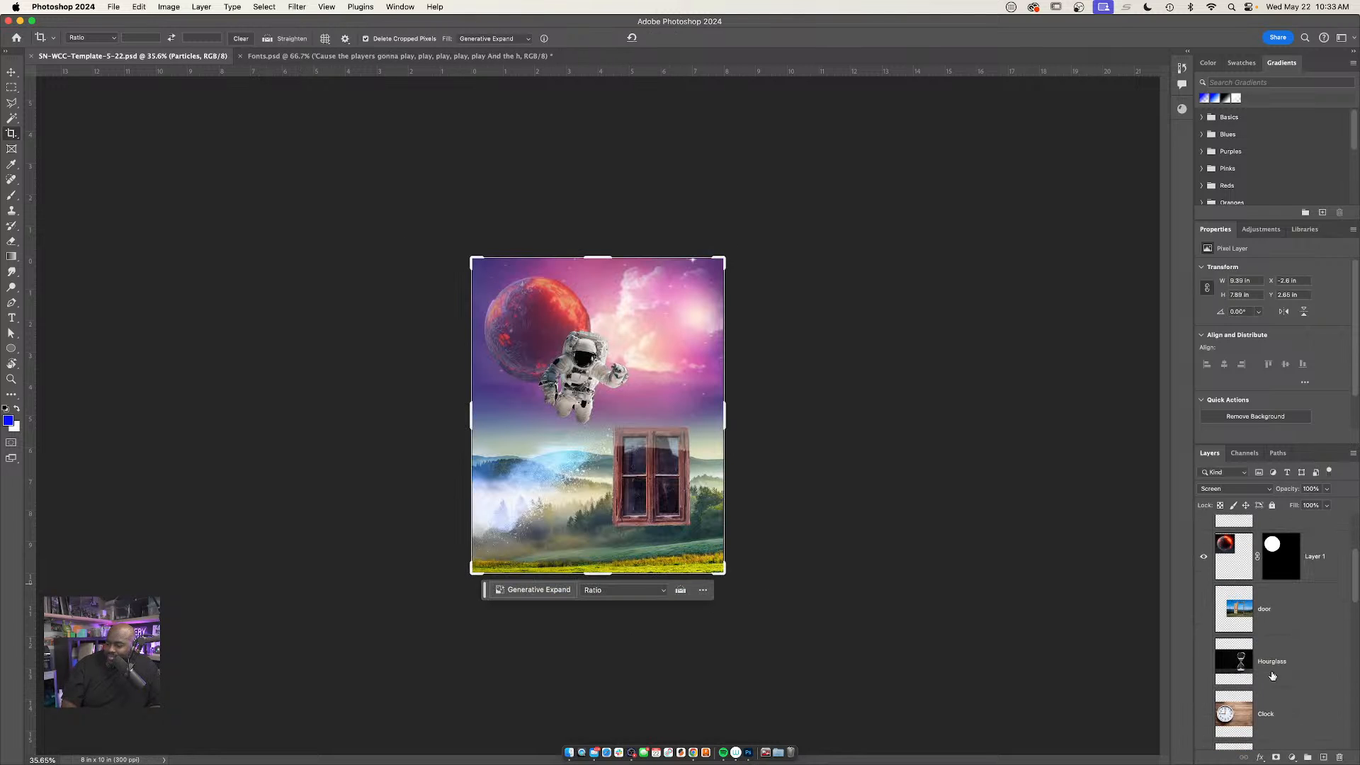
{"action": "scroll", "coordinate": [1259, 644], "scroll_direction": "down", "scroll_amount": 2}
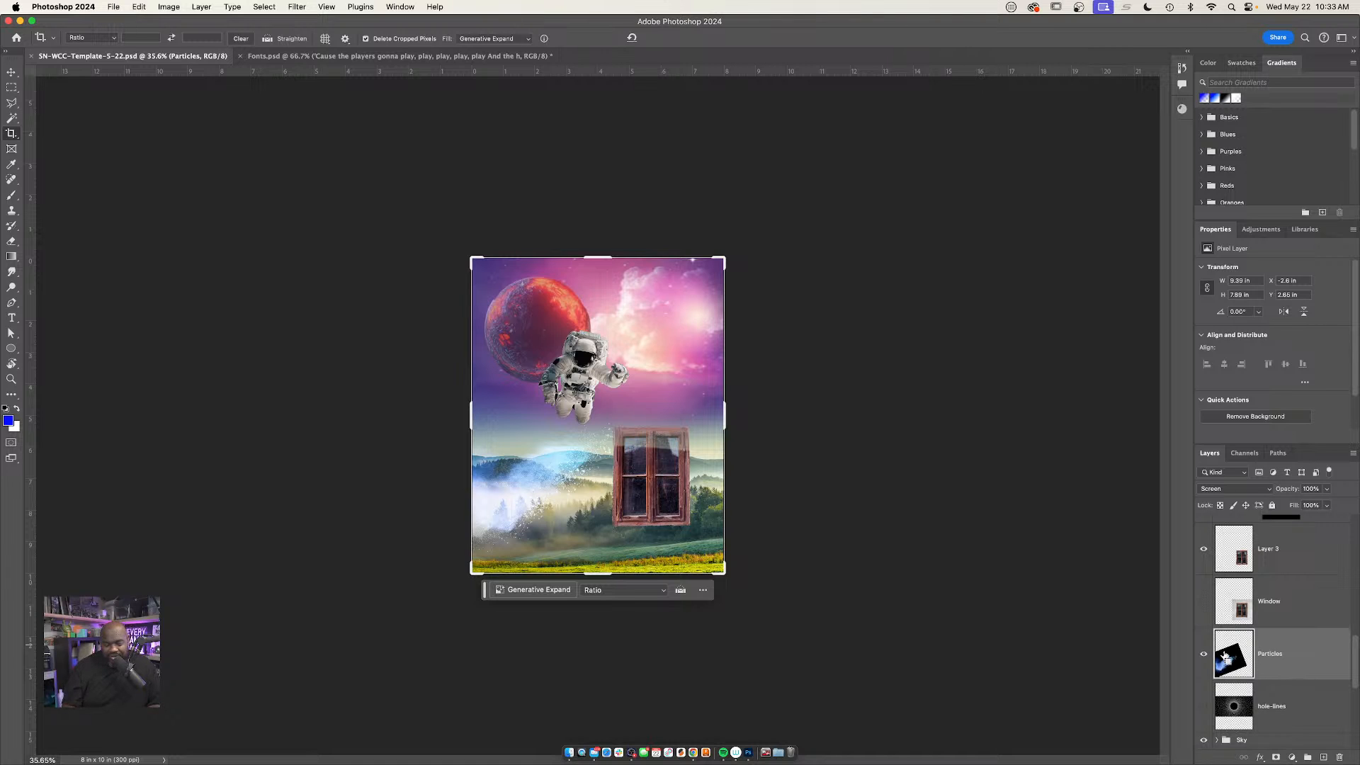
{"action": "left_click", "coordinate": [1225, 655], "text": "super"}
{"action": "key", "text": "Escape"}
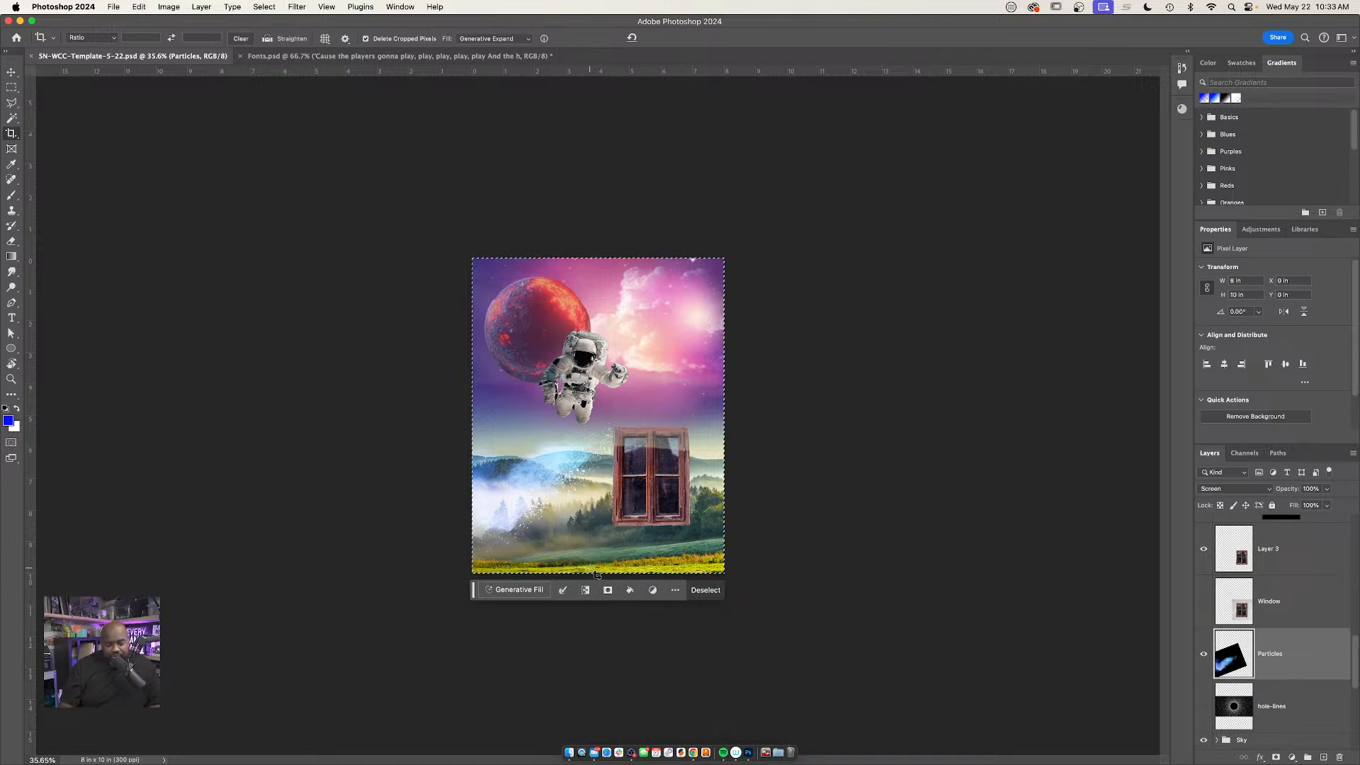
{"action": "key", "text": "super+shift+i"}
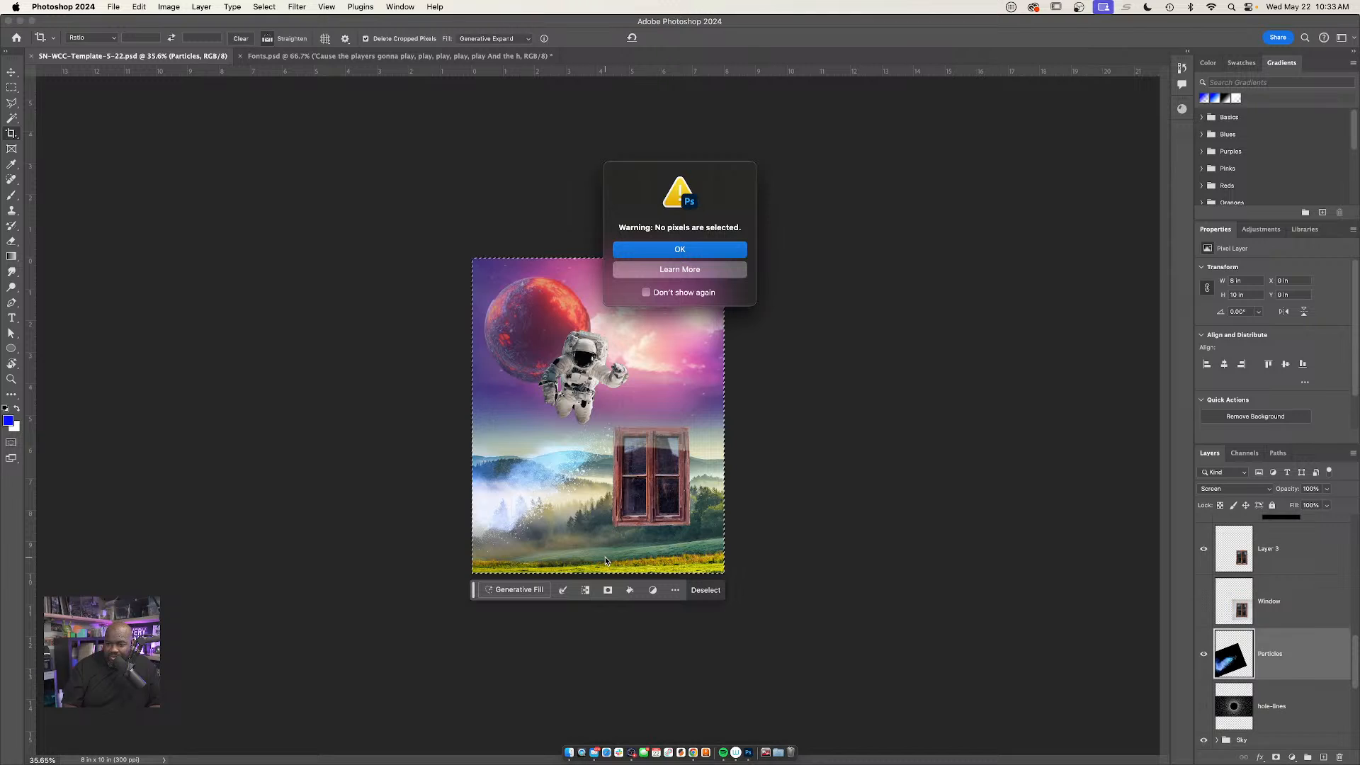
{"action": "left_click", "coordinate": [703, 249]}
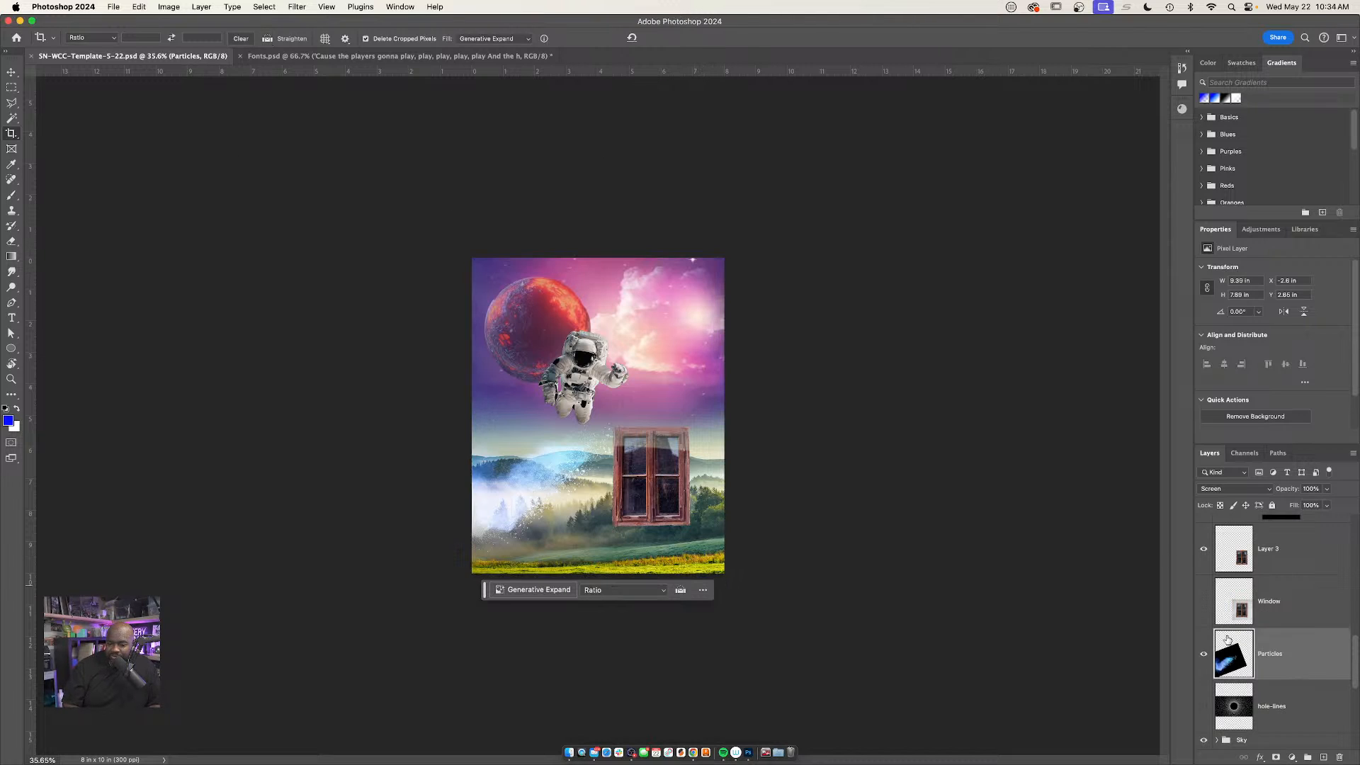
Copy the part of the Particles layer inside the canvas to a new layer and delete the original Particles layer
{"action": "key", "text": "super+j"}
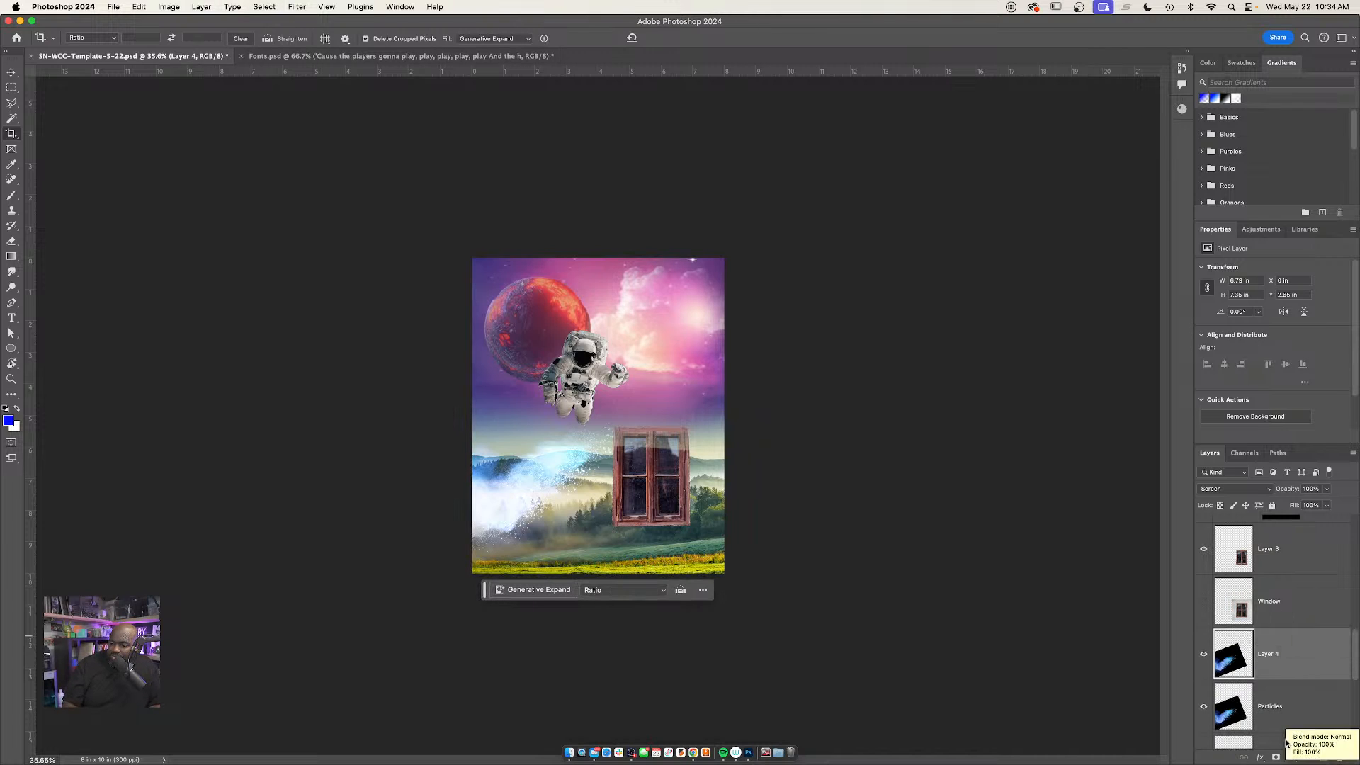
{"action": "left_click", "coordinate": [1279, 705]}
{"action": "key", "text": "Delete"}
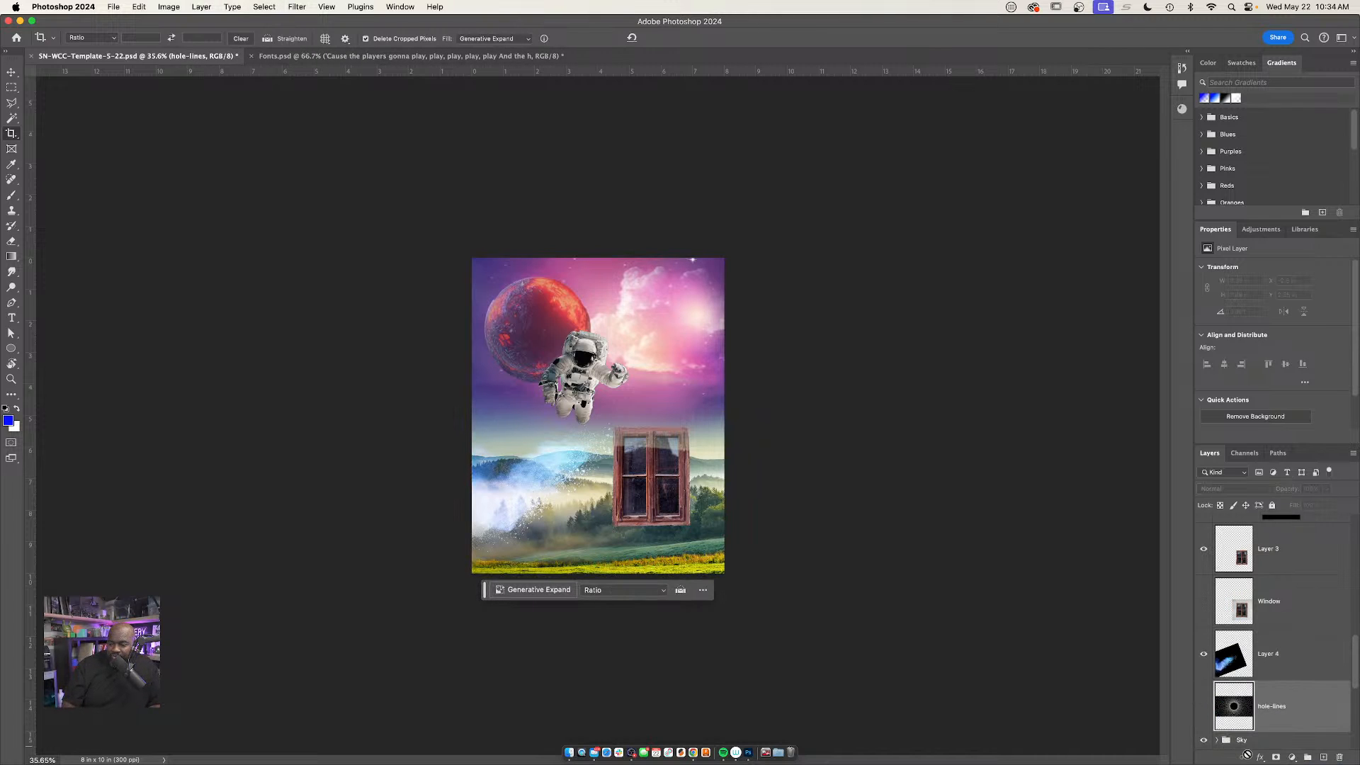
Enlarge the crop frame evenly around the artwork to about 12 × 15 in and start Generative Expand
{"action": "scroll", "coordinate": [1271, 660], "scroll_direction": "down", "scroll_amount": 5}
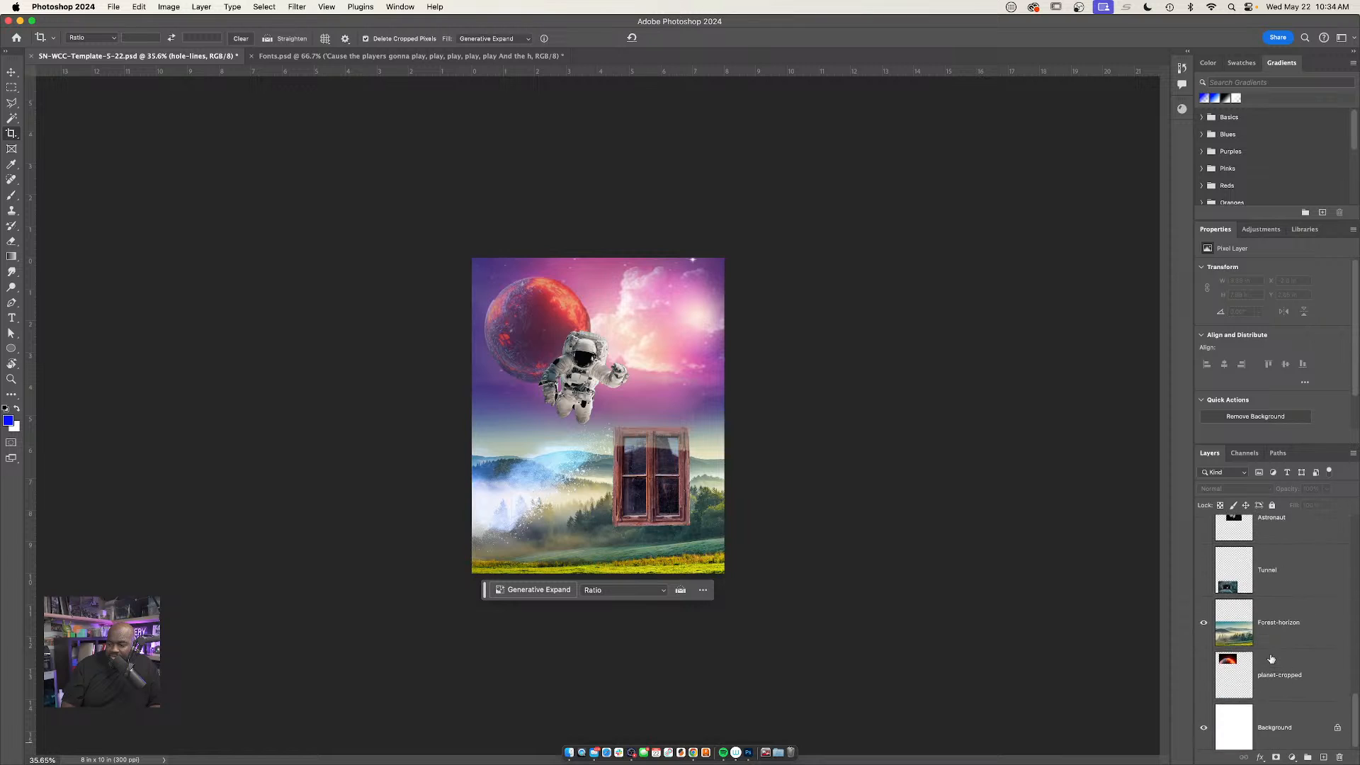
{"action": "scroll", "coordinate": [1271, 660], "scroll_direction": "down", "scroll_amount": 1}
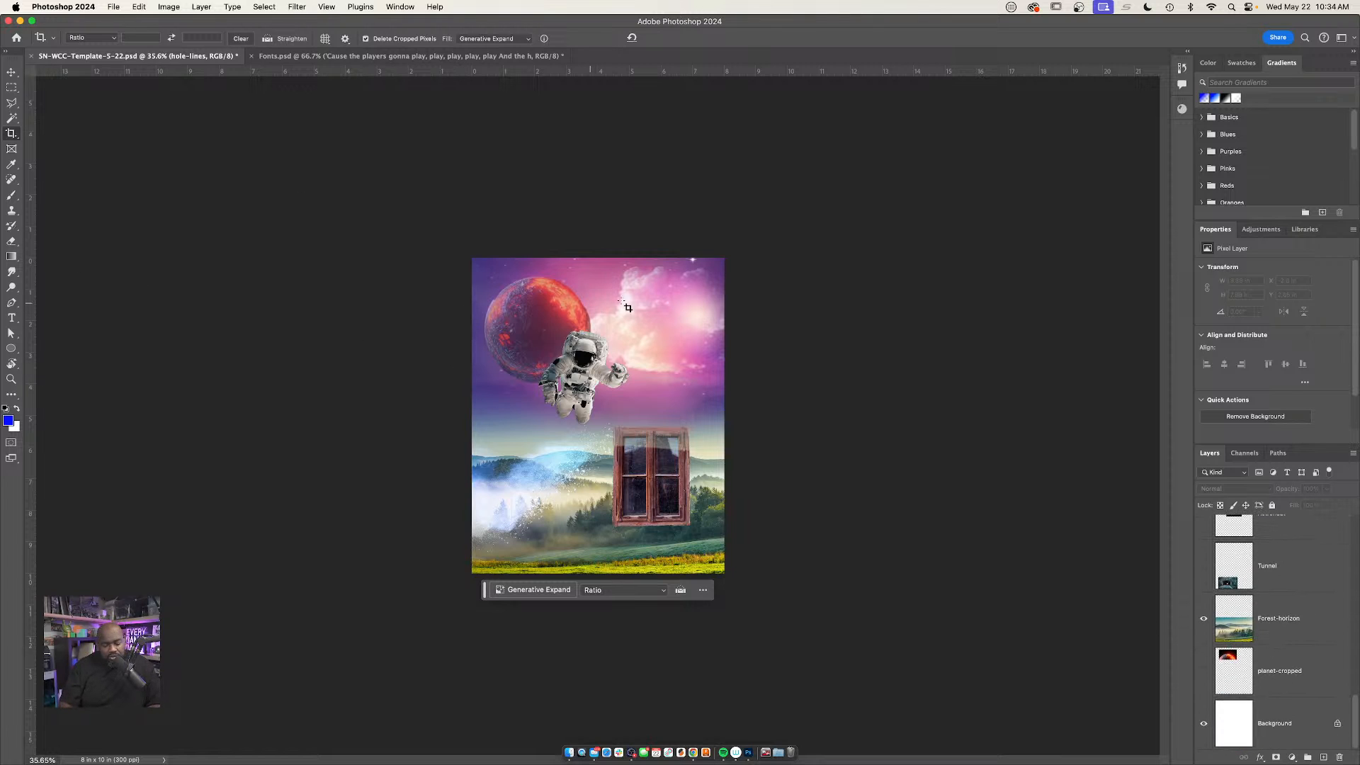
{"action": "left_click", "coordinate": [700, 292]}
{"action": "left_click_drag", "start_coordinate": [725, 253], "coordinate": [789, 178]}
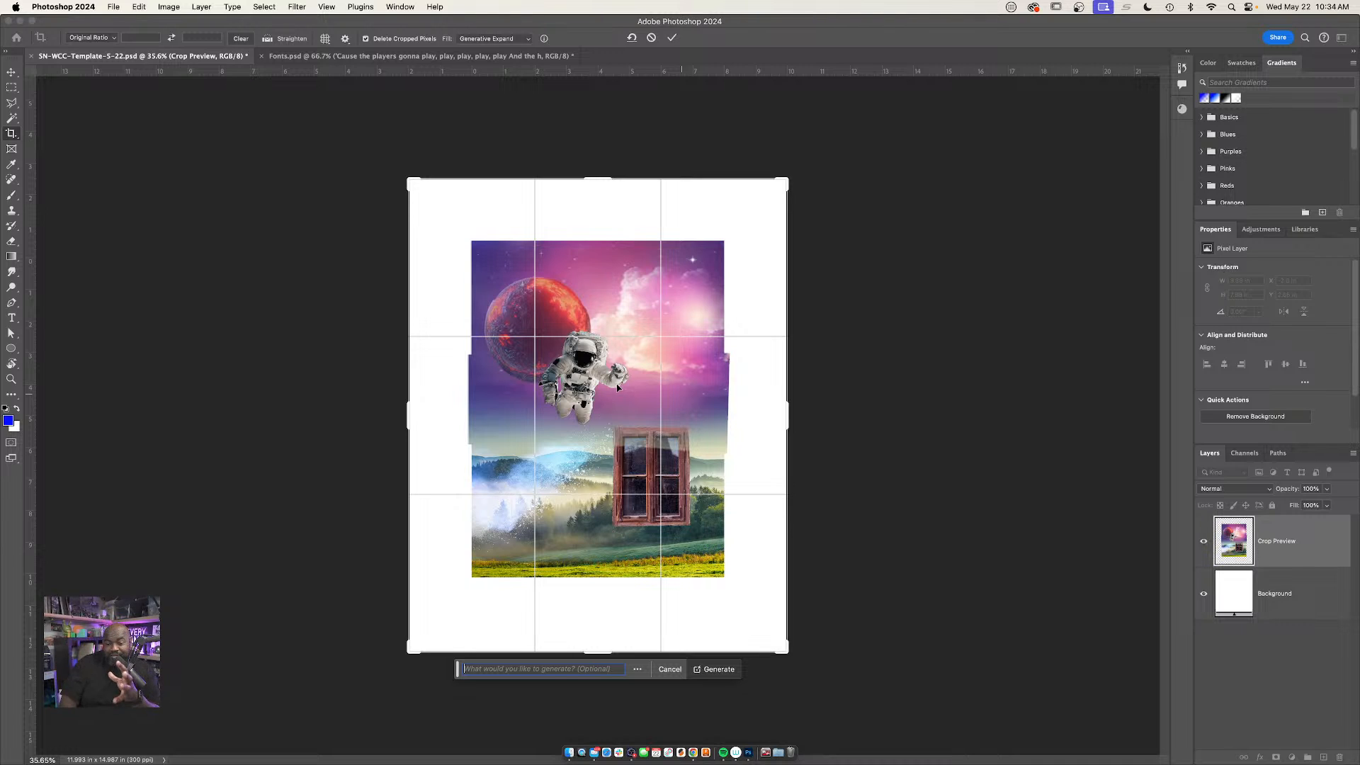
Shift the artwork slightly up and left within the enlarged crop frame and generate the expansion with no prompt
{"action": "scroll", "coordinate": [560, 433], "scroll_direction": "up", "scroll_amount": 3}
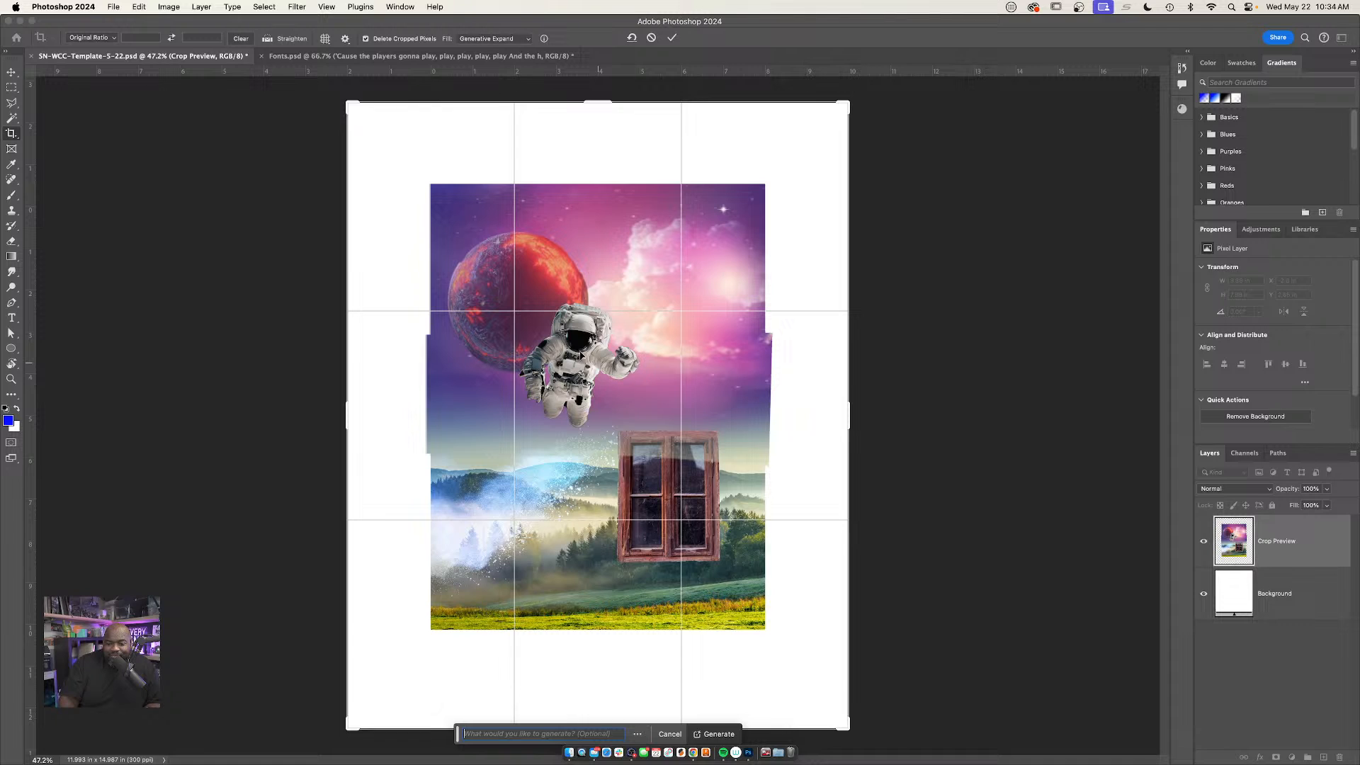
{"action": "left_click_drag", "start_coordinate": [580, 354], "coordinate": [552, 337]}
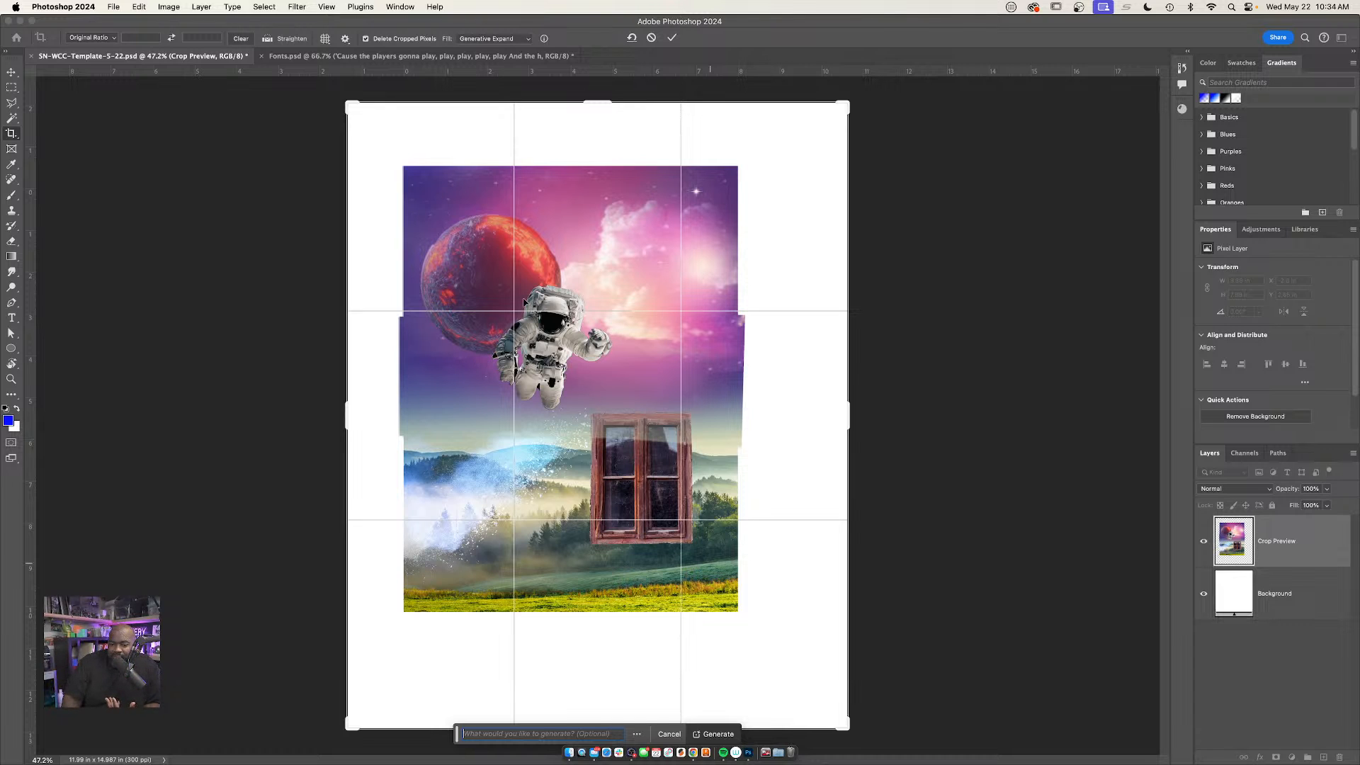
{"action": "left_click_drag", "start_coordinate": [560, 367], "coordinate": [550, 365]}
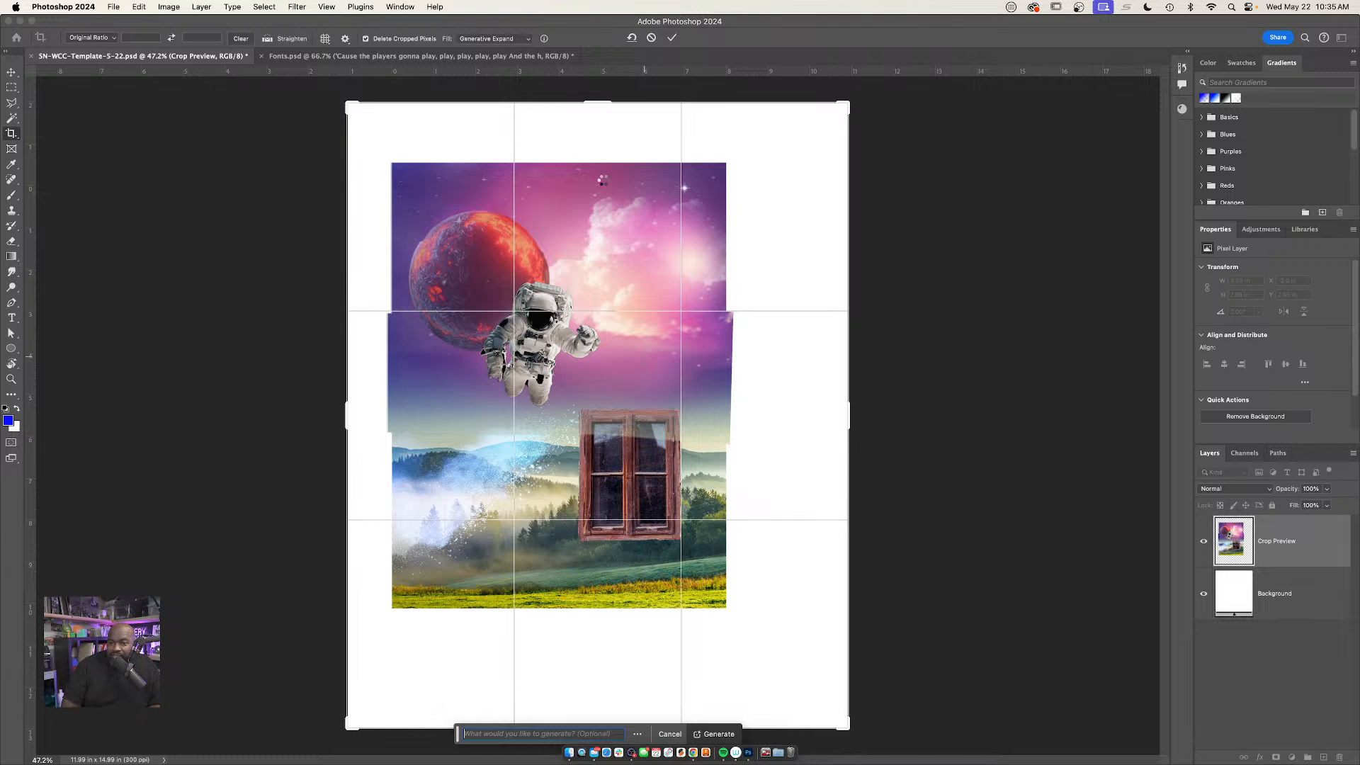
{"action": "key", "text": "Return"}
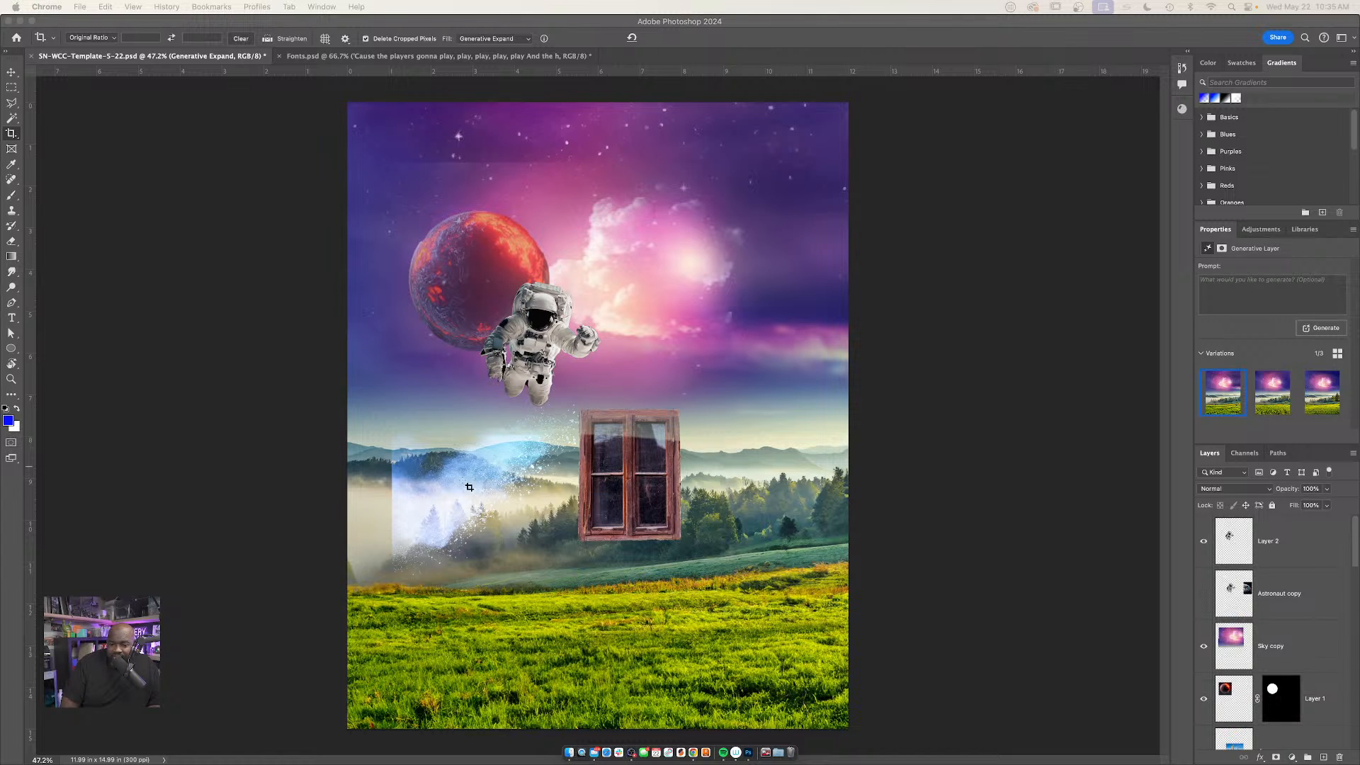
Compare the generated variations of the expanded background and keep the first one
{"action": "left_click", "coordinate": [510, 454]}
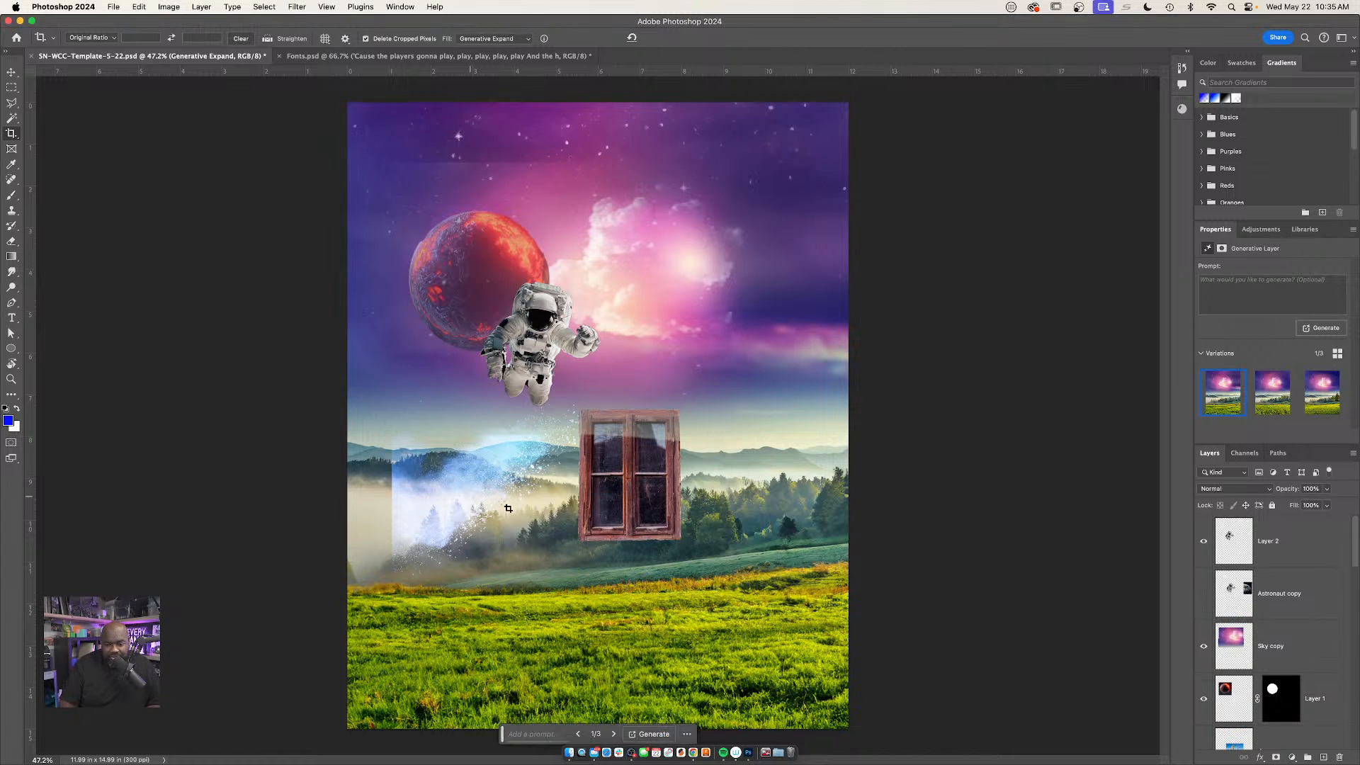
{"action": "key", "text": "v"}
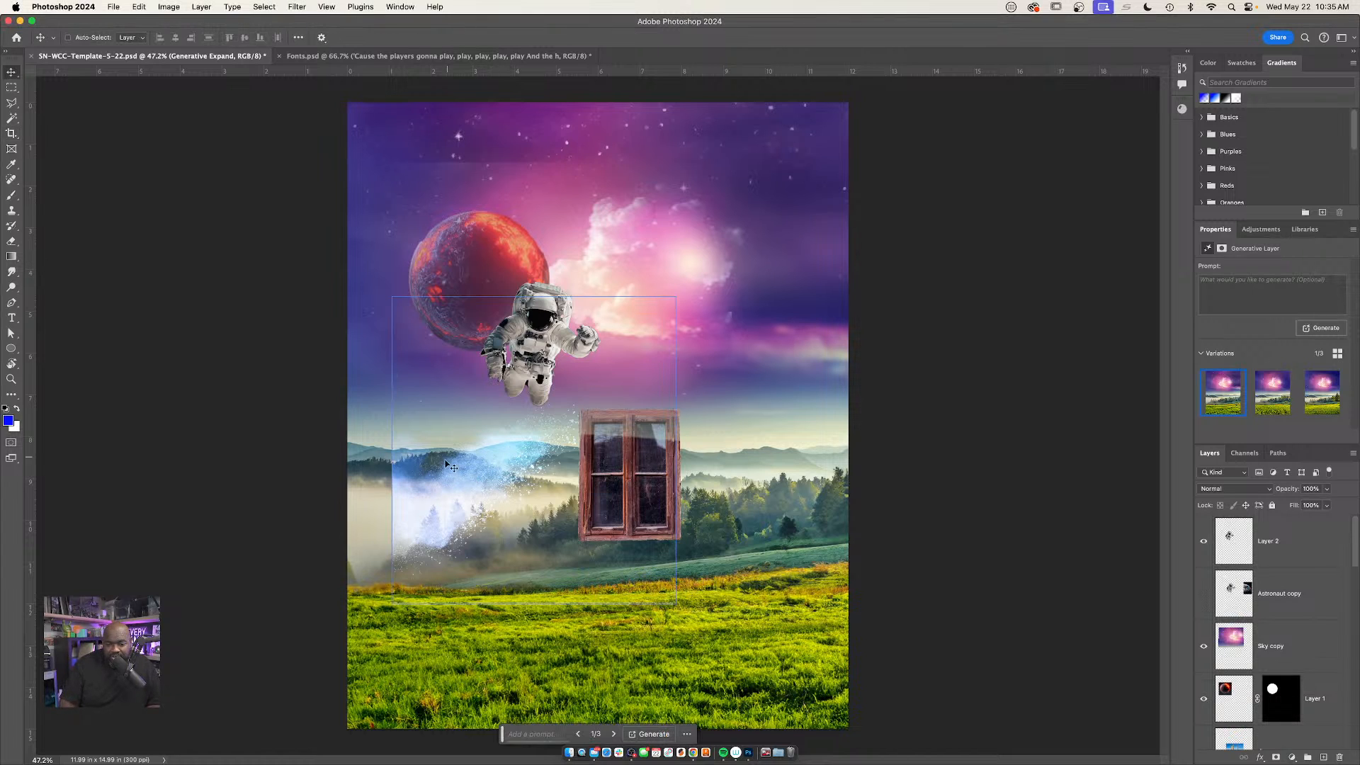
{"action": "left_click", "coordinate": [1282, 404]}
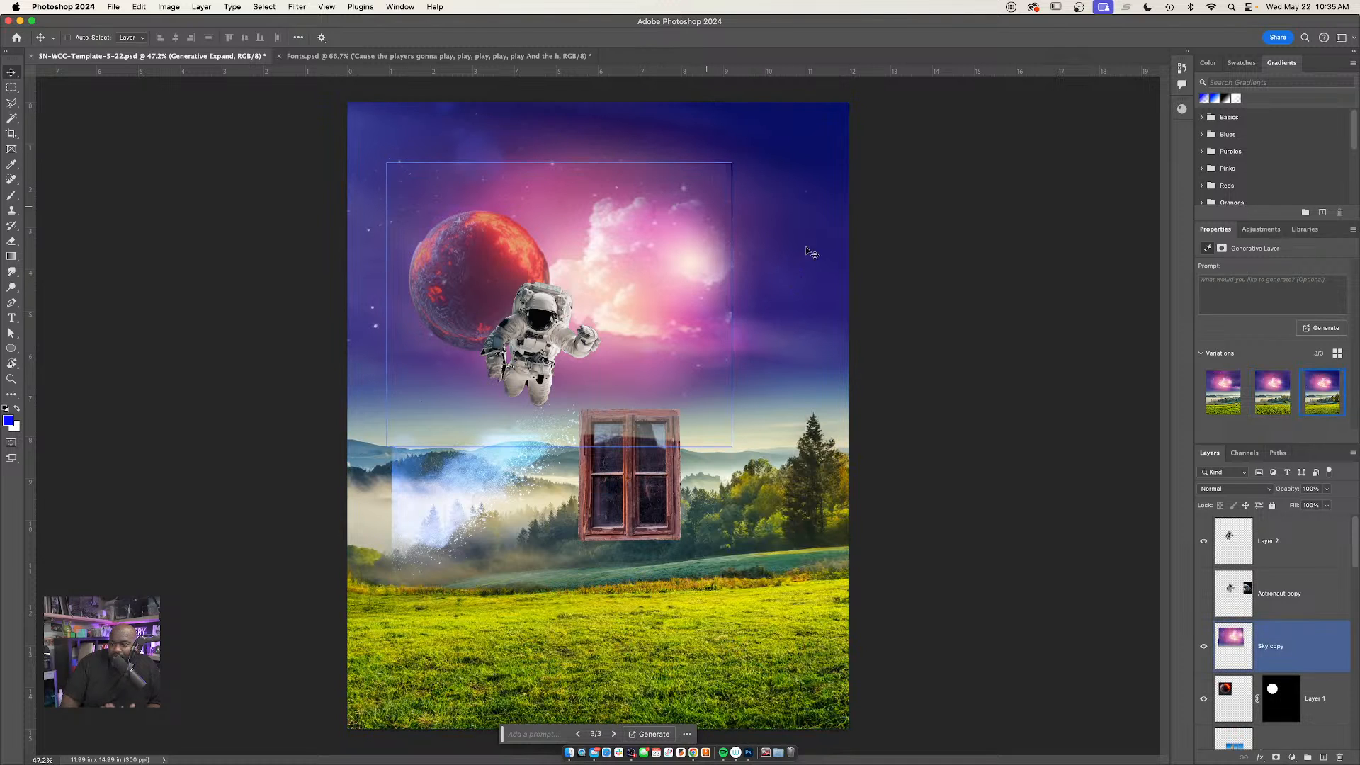
{"action": "left_click", "coordinate": [1222, 409]}
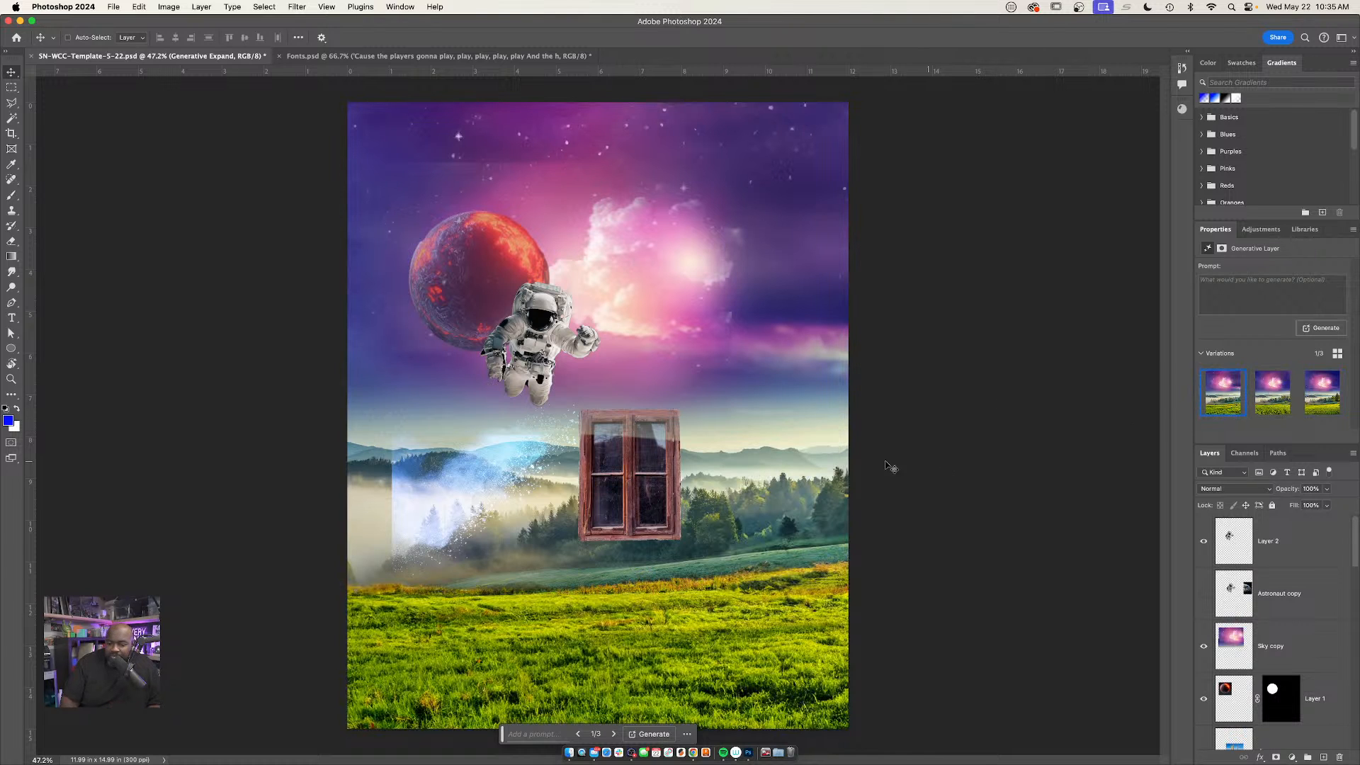
Move the blue particles layer left to the canvas edge and scale it up proportionally to about 8.5 × 9.2 in
{"action": "left_click", "coordinate": [421, 505], "text": "super"}
{"action": "left_click_drag", "start_coordinate": [420, 505], "coordinate": [374, 509]}
{"action": "key", "text": "super+t"}
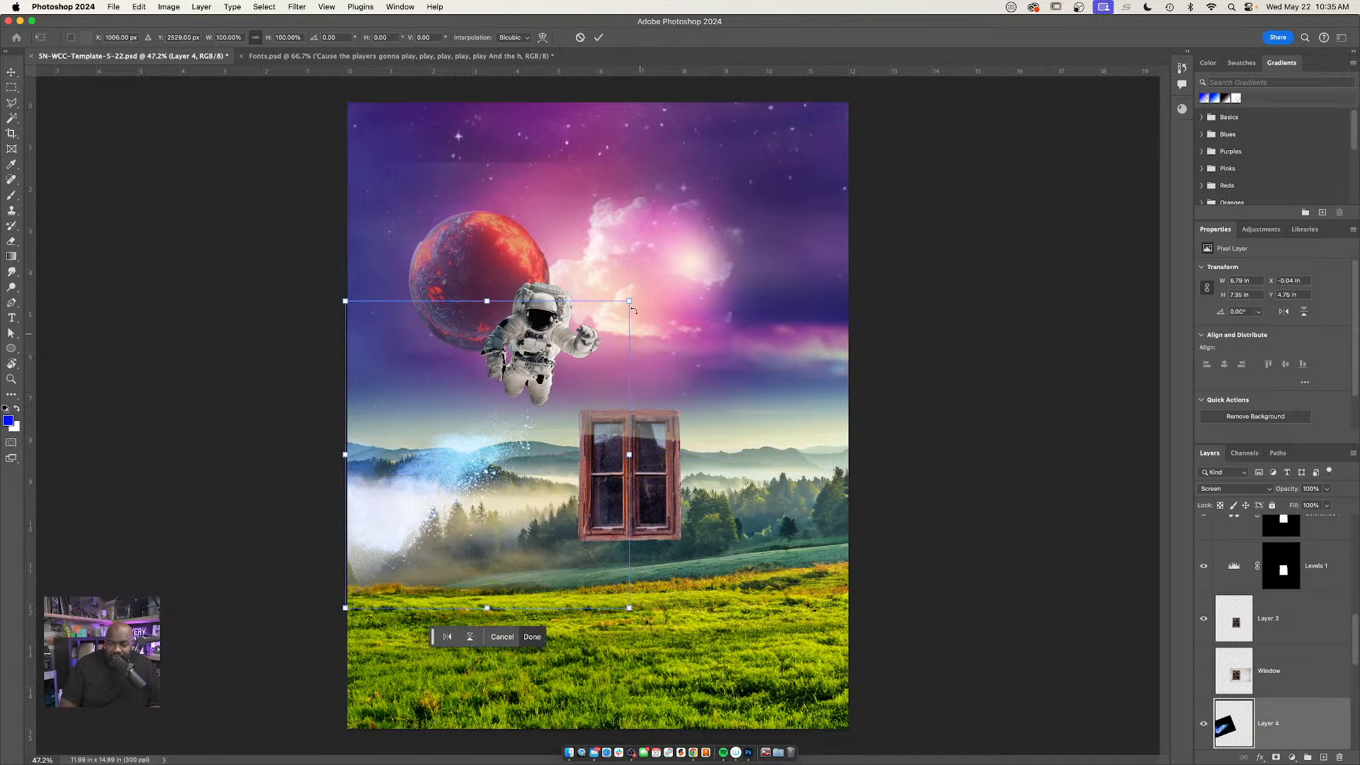
{"action": "left_click_drag", "start_coordinate": [629, 301], "coordinate": [736, 239]}
{"action": "key", "text": "Return"}
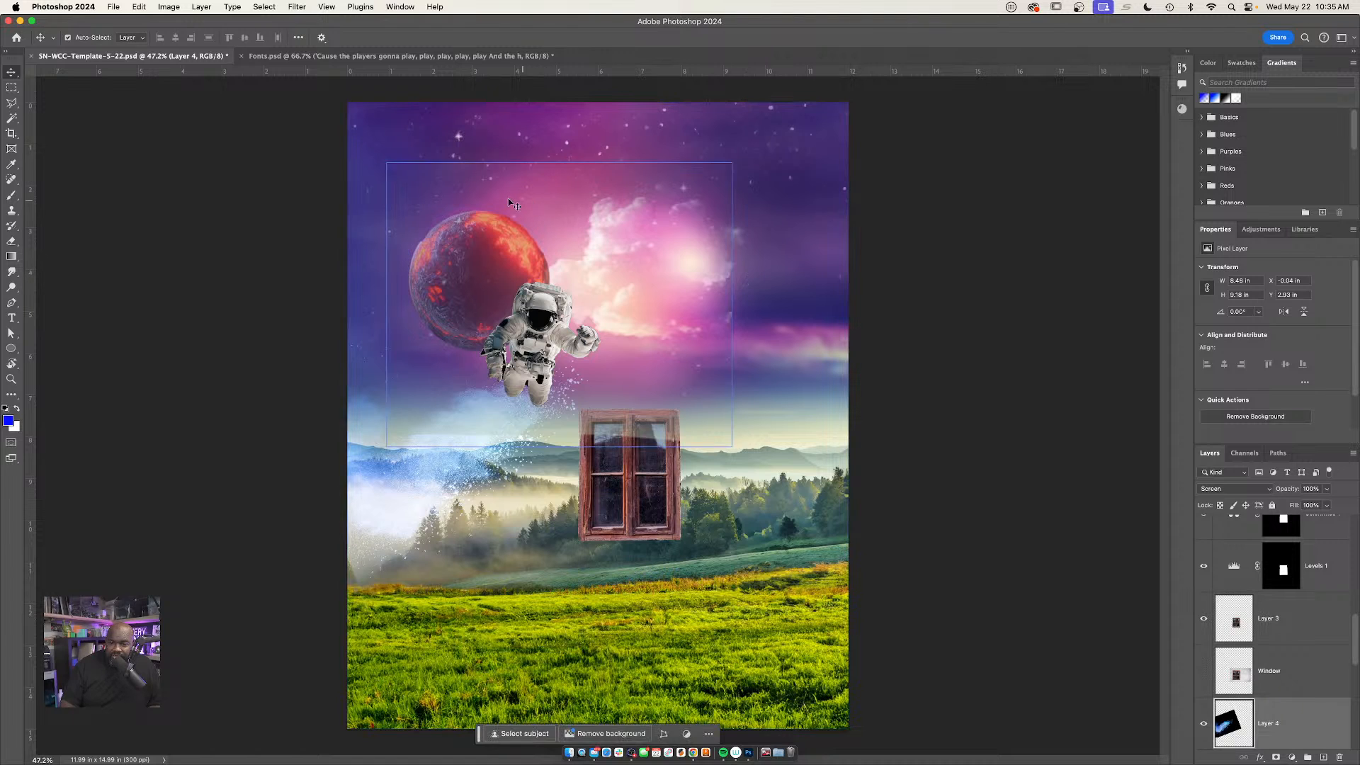
Select the Sky copy layer and add a layer mask to it
{"action": "left_click_drag", "start_coordinate": [556, 184], "coordinate": [656, 240]}
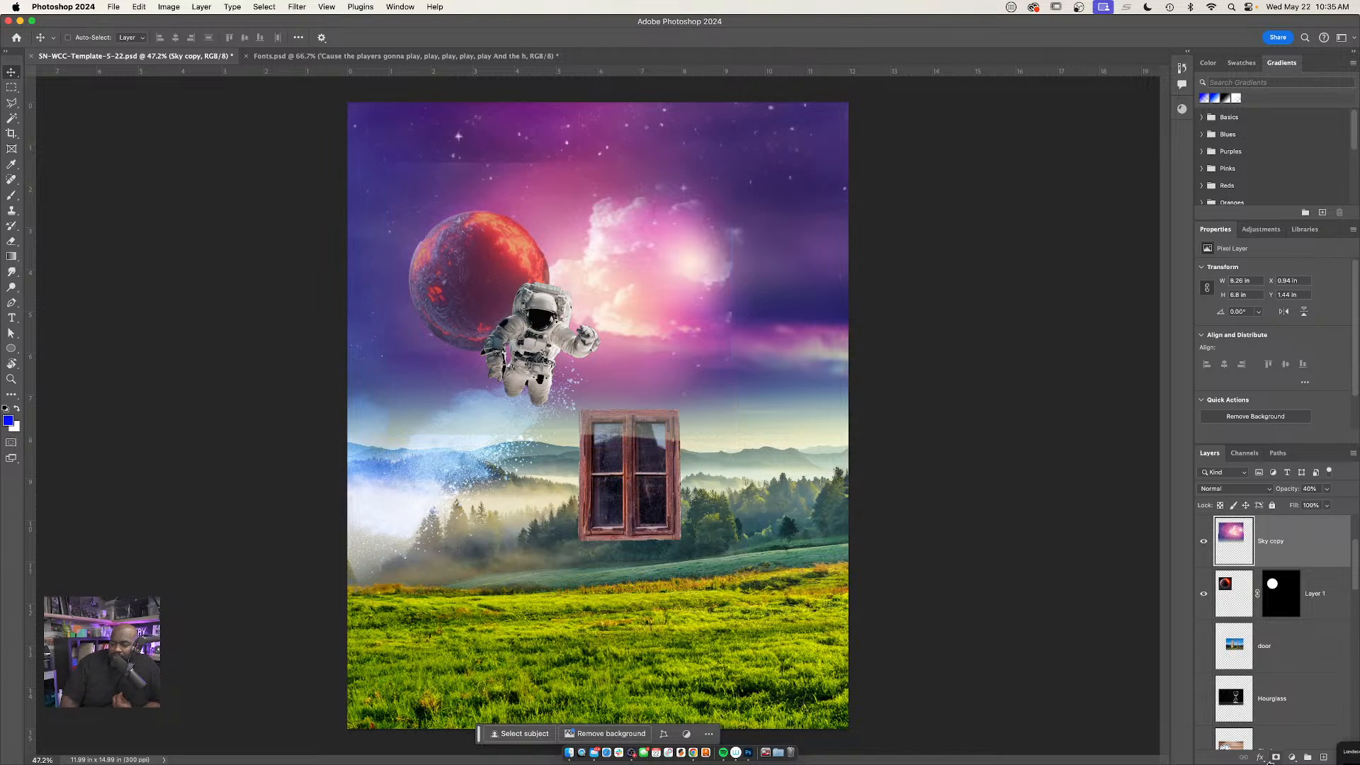
{"action": "left_click", "coordinate": [1276, 757]}
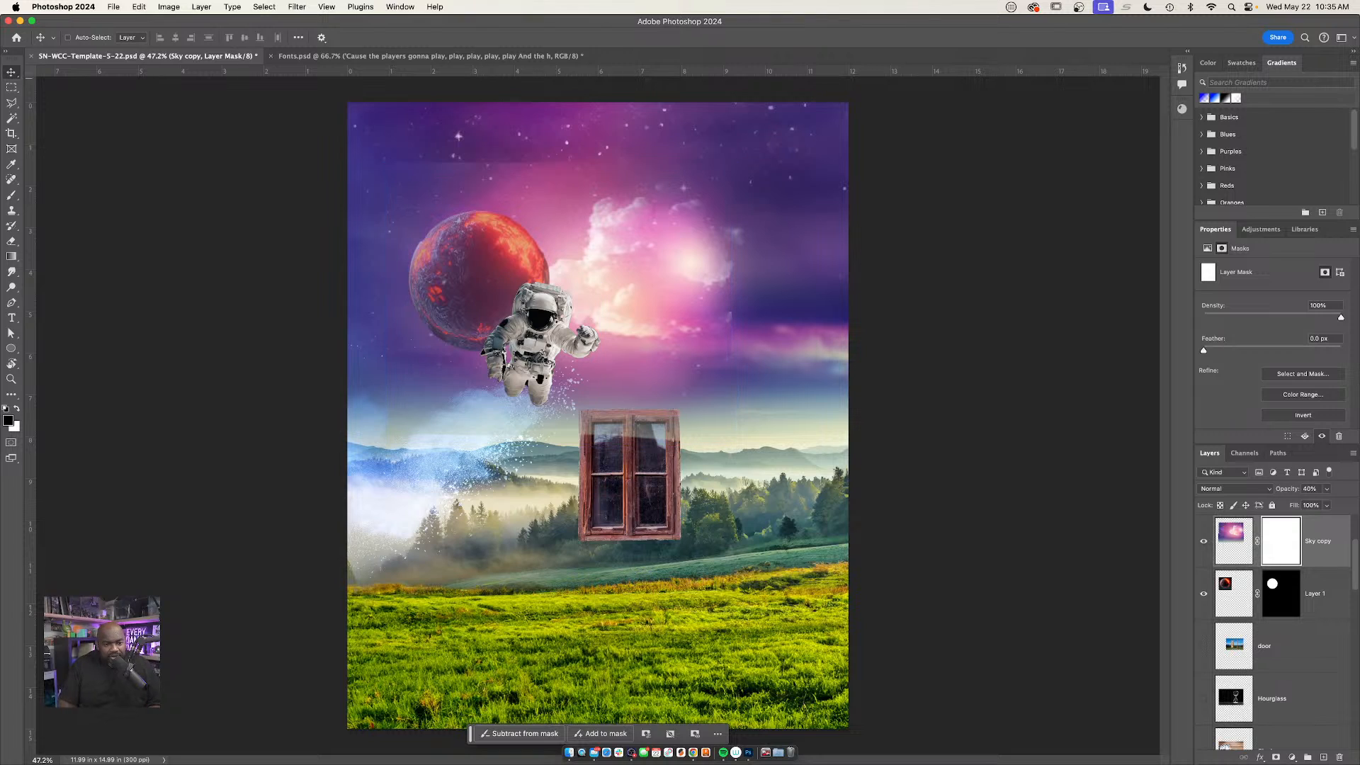
Paint black on the Sky copy mask with a 1040 px Soft Round brush to blend its edges around the planet, astronaut and horizon
{"action": "key", "text": "b"}
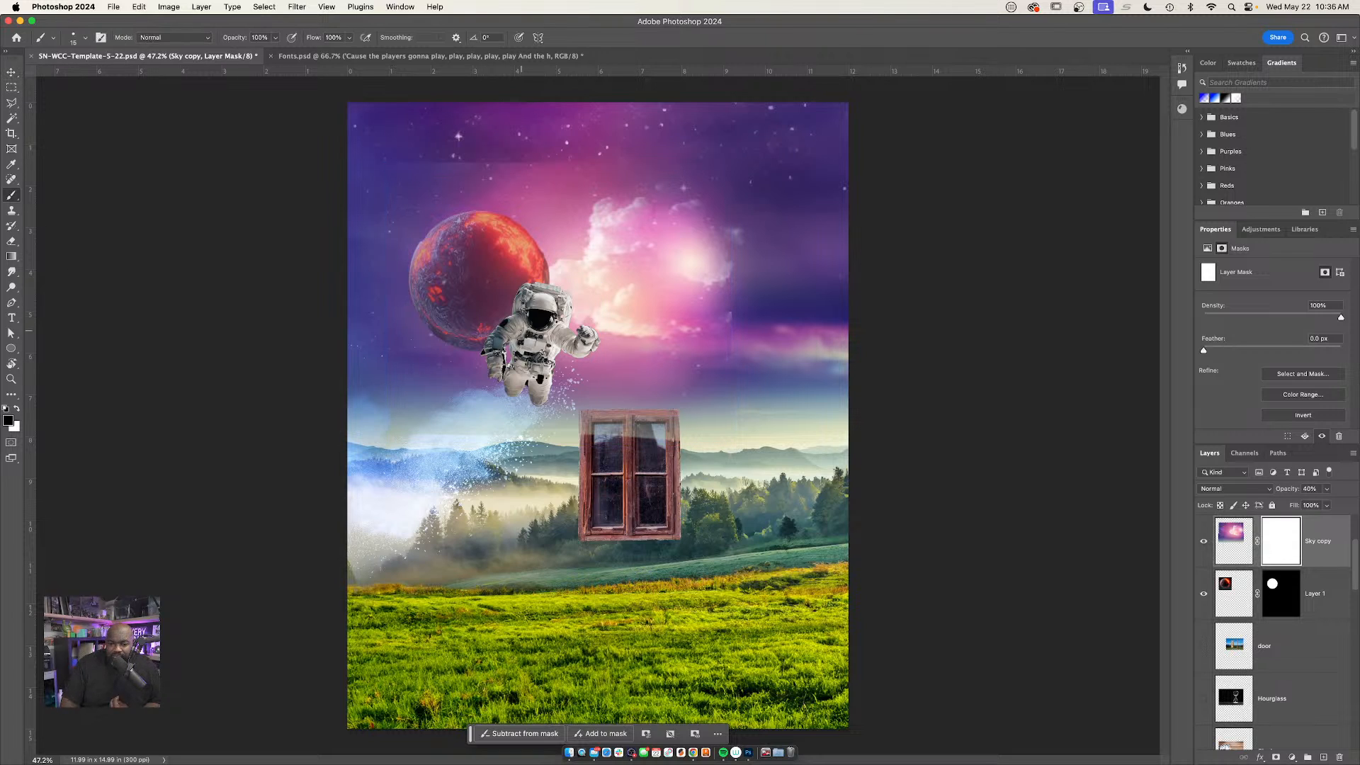
{"action": "right_click", "coordinate": [520, 331]}
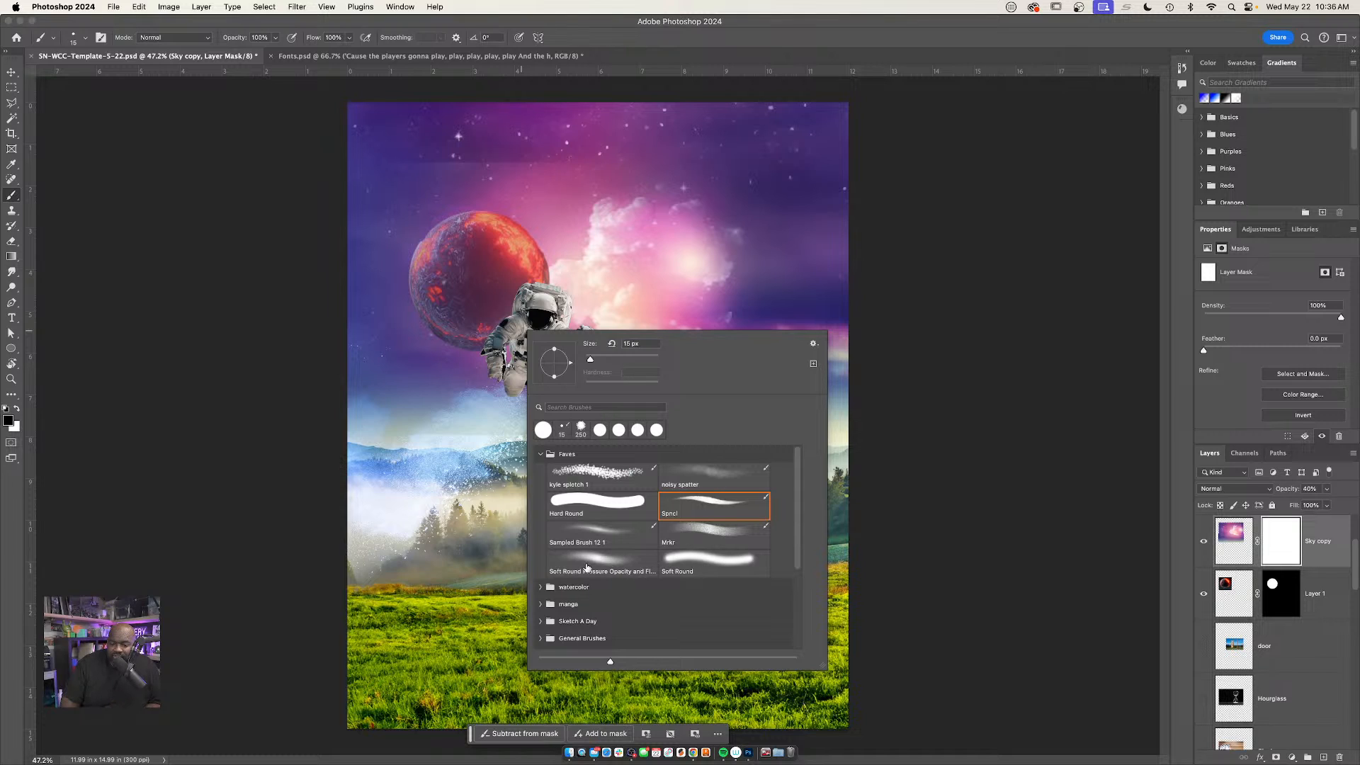
{"action": "left_click", "coordinate": [715, 564]}
{"action": "left_click_drag", "start_coordinate": [642, 359], "coordinate": [652, 360]}
{"action": "left_click", "coordinate": [643, 360]}
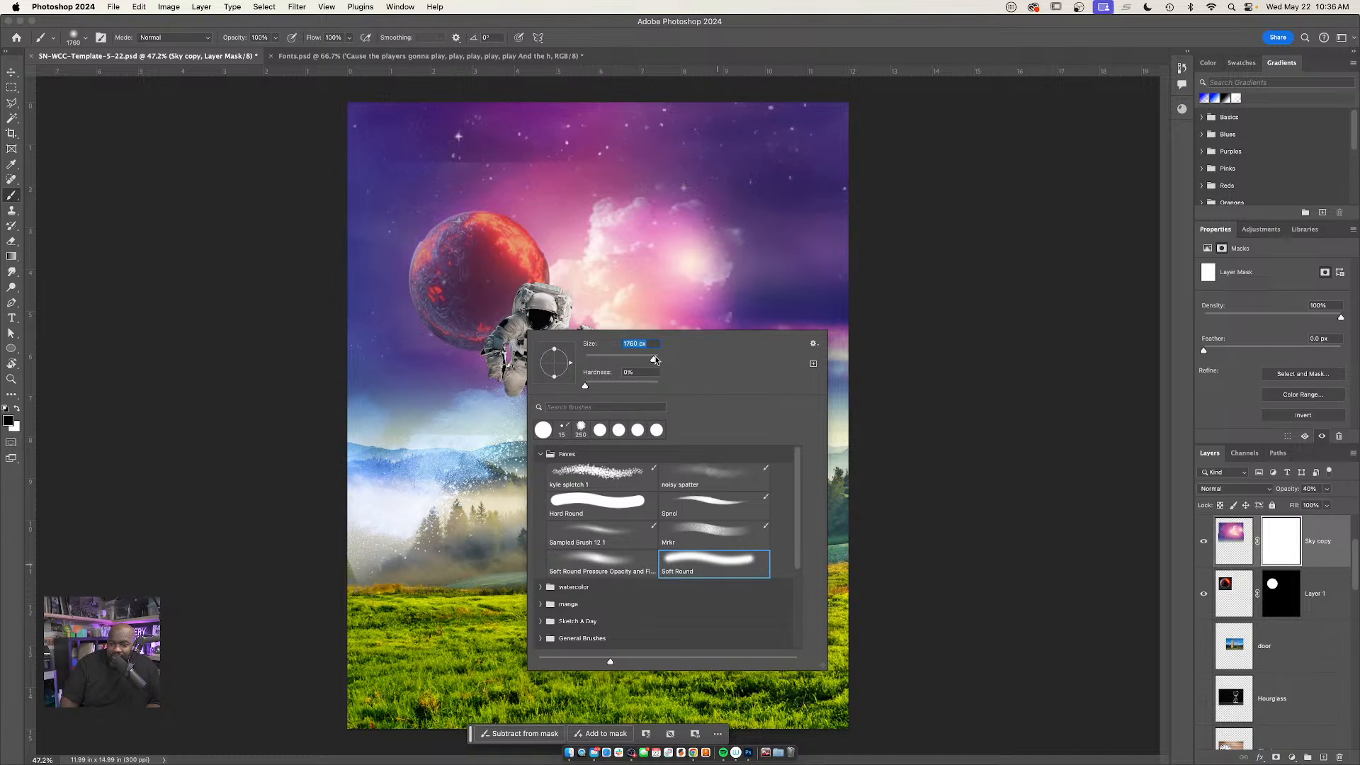
{"action": "left_click_drag", "start_coordinate": [655, 360], "coordinate": [648, 360]}
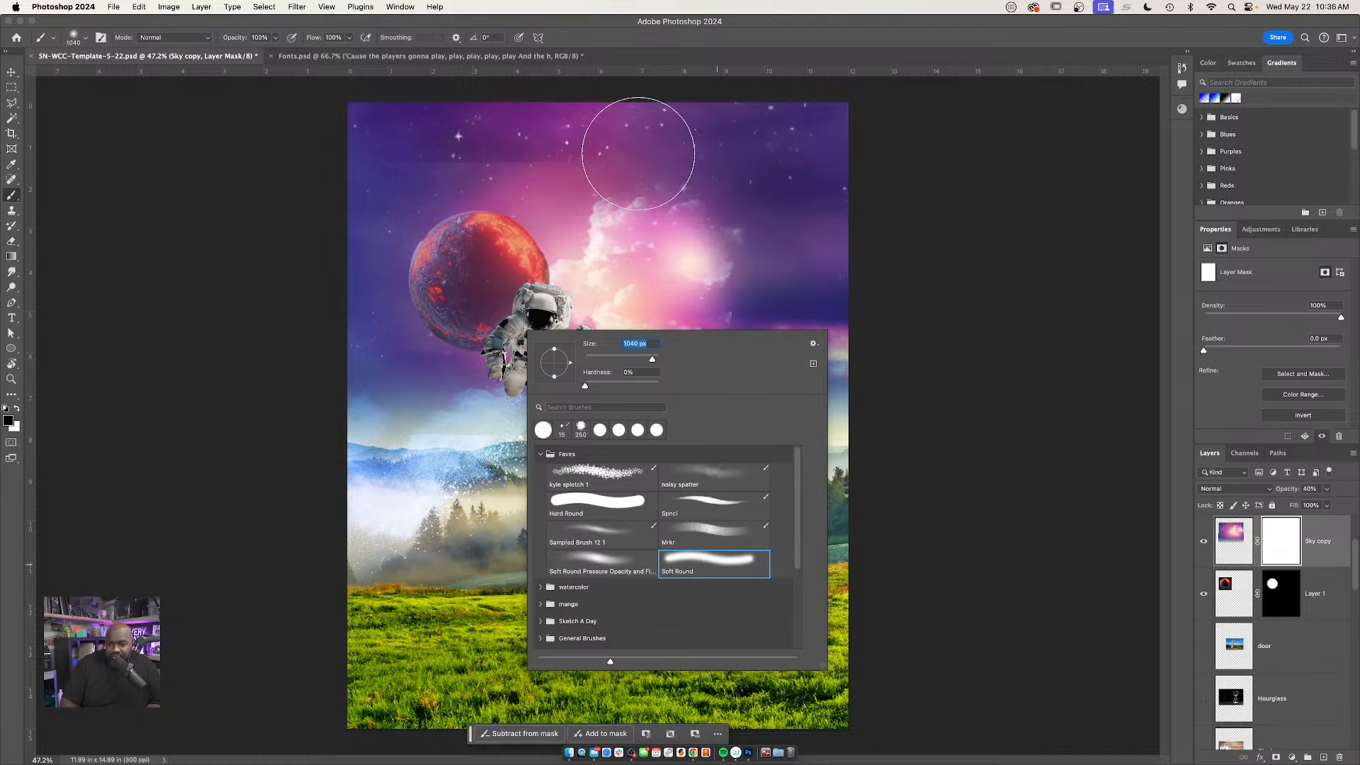
{"action": "left_click", "coordinate": [609, 147]}
{"action": "mouse_move", "coordinate": [358, 157]}
{"action": "left_mouse_down"}
{"action": "mouse_move", "coordinate": [614, 136]}
{"action": "mouse_move", "coordinate": [789, 283]}
{"action": "mouse_move", "coordinate": [590, 474]}
{"action": "left_mouse_up"}
{"action": "mouse_move", "coordinate": [488, 465]}
{"action": "left_mouse_down"}
{"action": "mouse_move", "coordinate": [380, 394]}
{"action": "mouse_move", "coordinate": [434, 456]}
{"action": "mouse_move", "coordinate": [602, 464]}
{"action": "mouse_move", "coordinate": [699, 405]}
{"action": "left_mouse_up"}
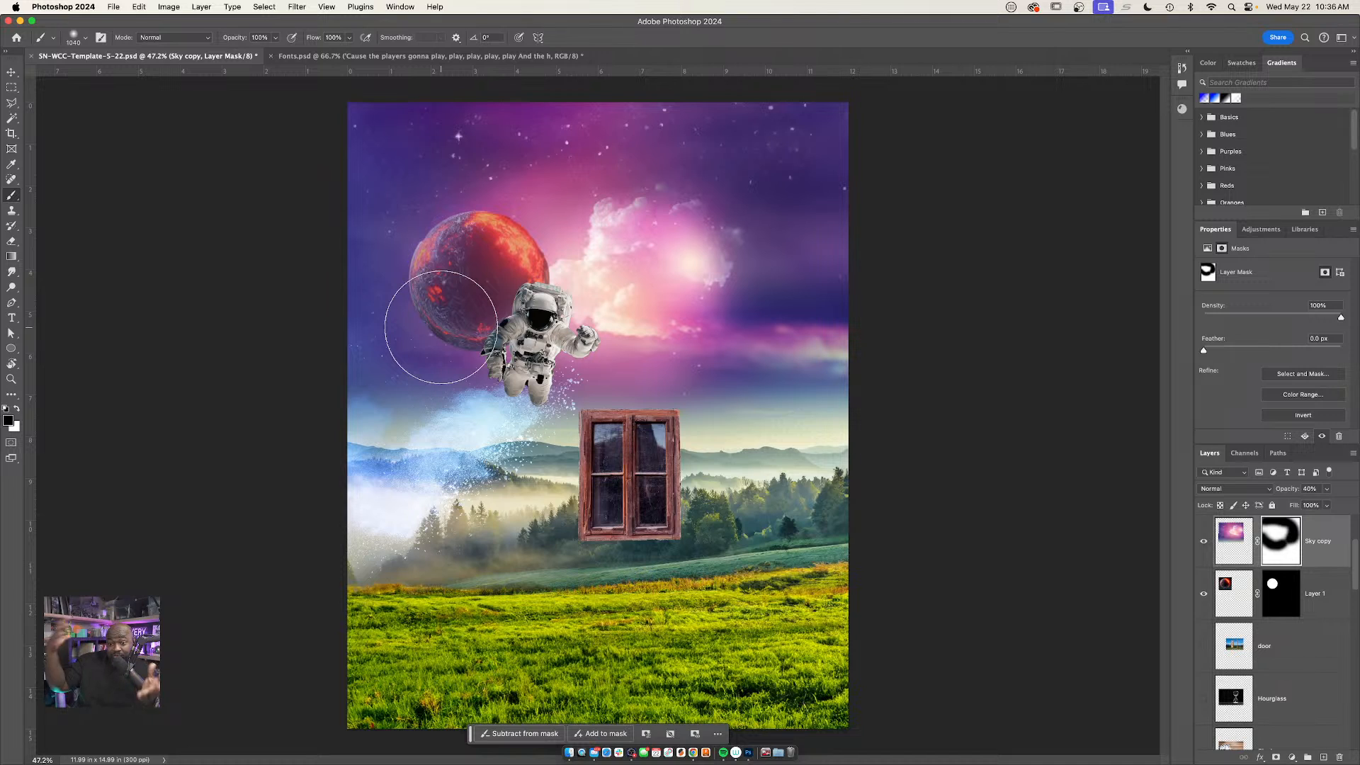
Try to move the wooden window right across the landscape by repositioning its adjustment layers individually
{"action": "key", "text": "v"}
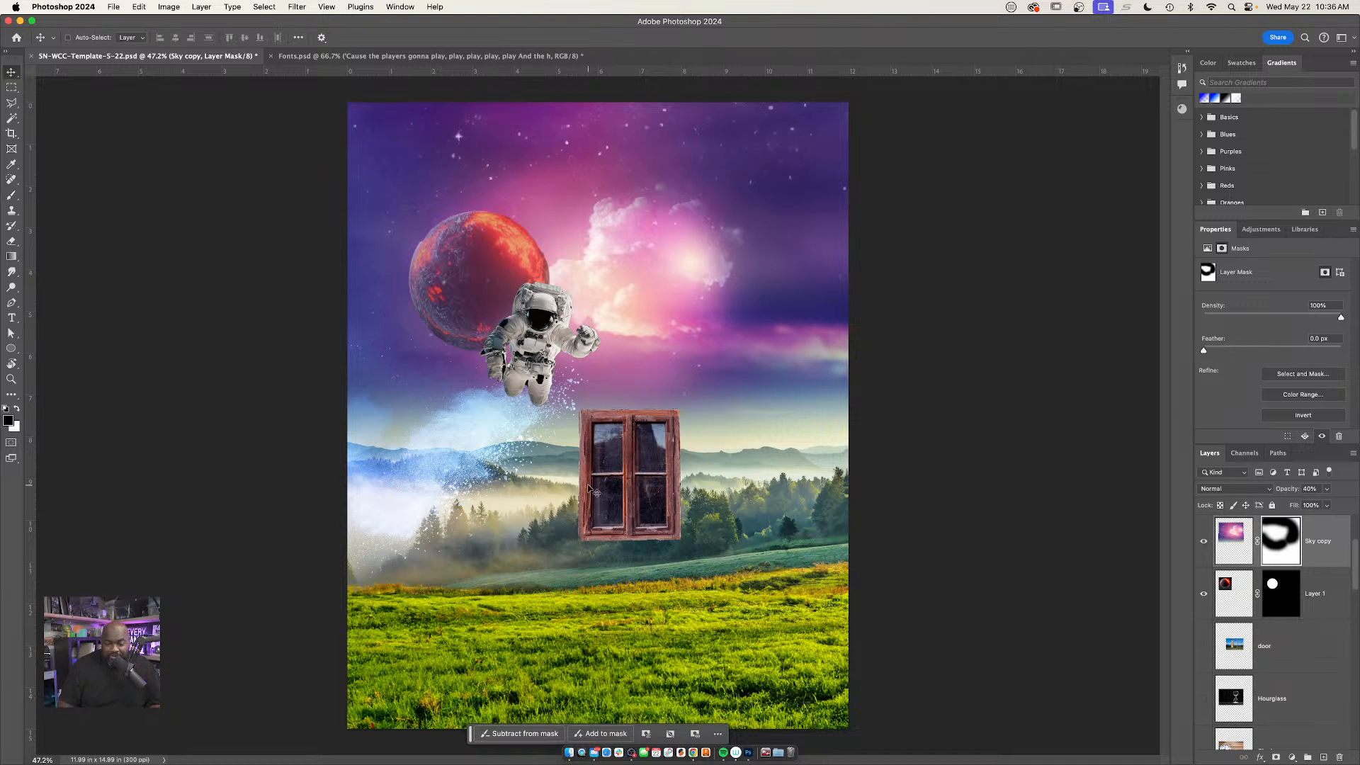
{"action": "left_click", "coordinate": [676, 549], "text": "super"}
{"action": "left_click_drag", "start_coordinate": [642, 497], "coordinate": [729, 495]}
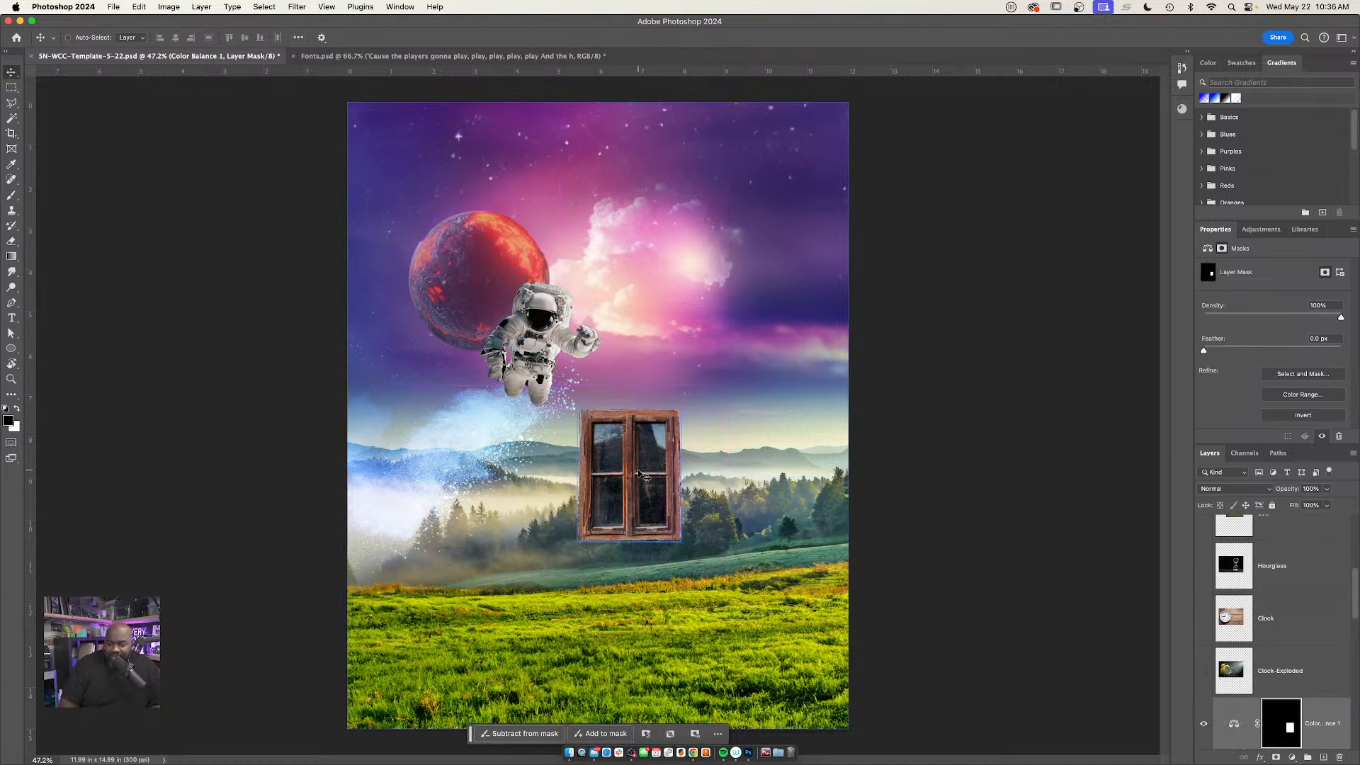
{"action": "left_click", "coordinate": [647, 498], "text": "super"}
{"action": "left_click_drag", "start_coordinate": [646, 498], "coordinate": [672, 497]}
{"action": "key", "text": "super+z"}
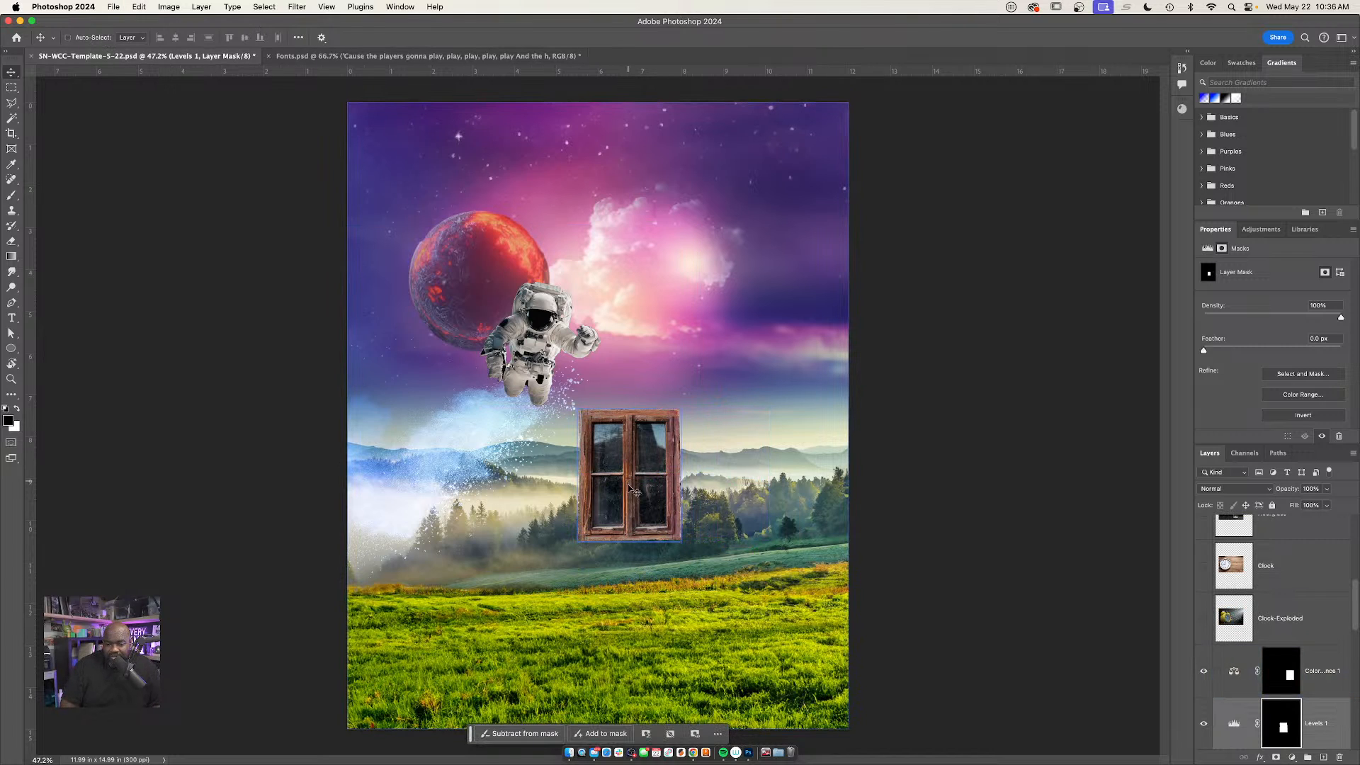
{"action": "left_click_drag", "start_coordinate": [626, 480], "coordinate": [677, 502]}
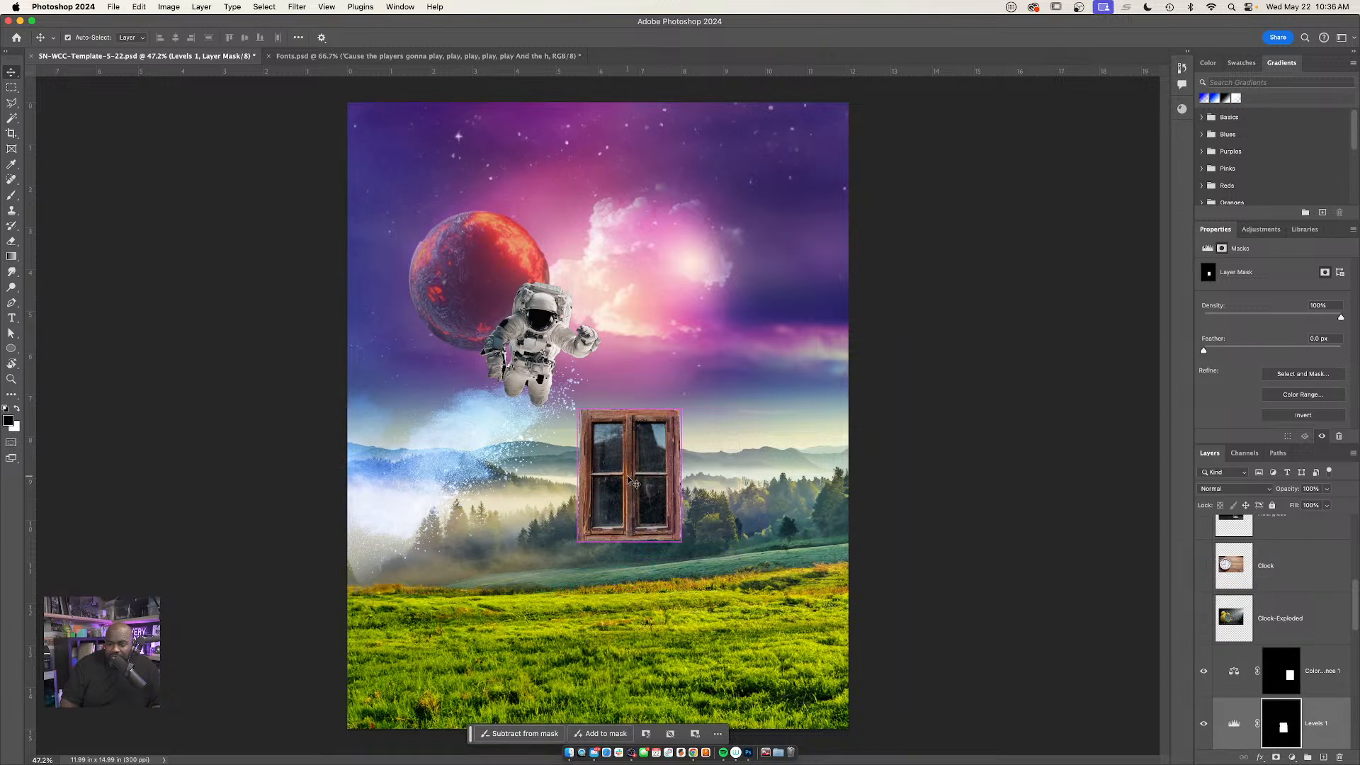
{"action": "mouse_move", "coordinate": [636, 492]}
{"action": "left_mouse_down"}
{"action": "mouse_move", "coordinate": [673, 504]}
{"action": "mouse_move", "coordinate": [650, 512]}
{"action": "left_mouse_up"}
{"action": "left_click", "coordinate": [650, 512]}
{"action": "key", "text": "super+z"}
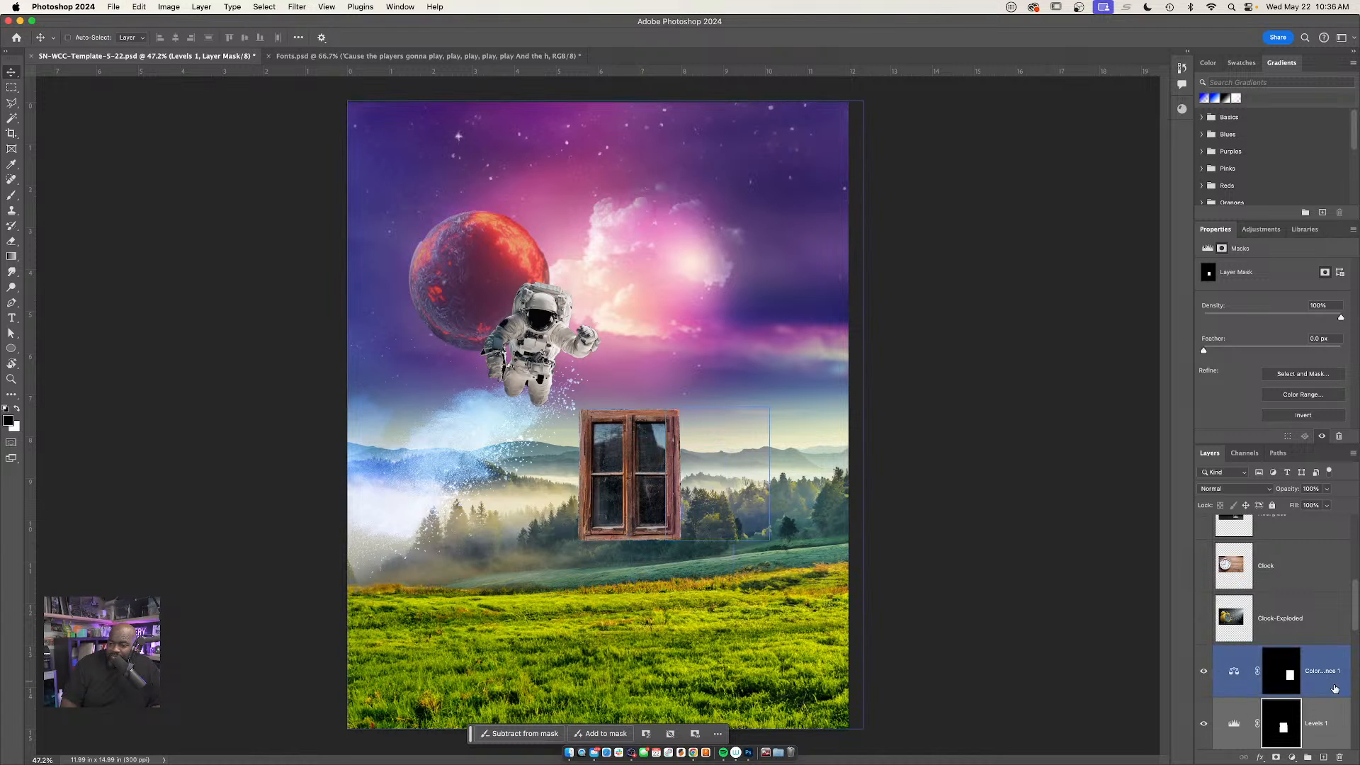
Group Layer 3 with the Levels 1 and Color Balance 1 layers, and move the window group right and slightly down to the meadow's edge
{"action": "scroll", "coordinate": [1338, 663], "scroll_direction": "down", "scroll_amount": 2}
{"action": "left_click", "coordinate": [1317, 733]}
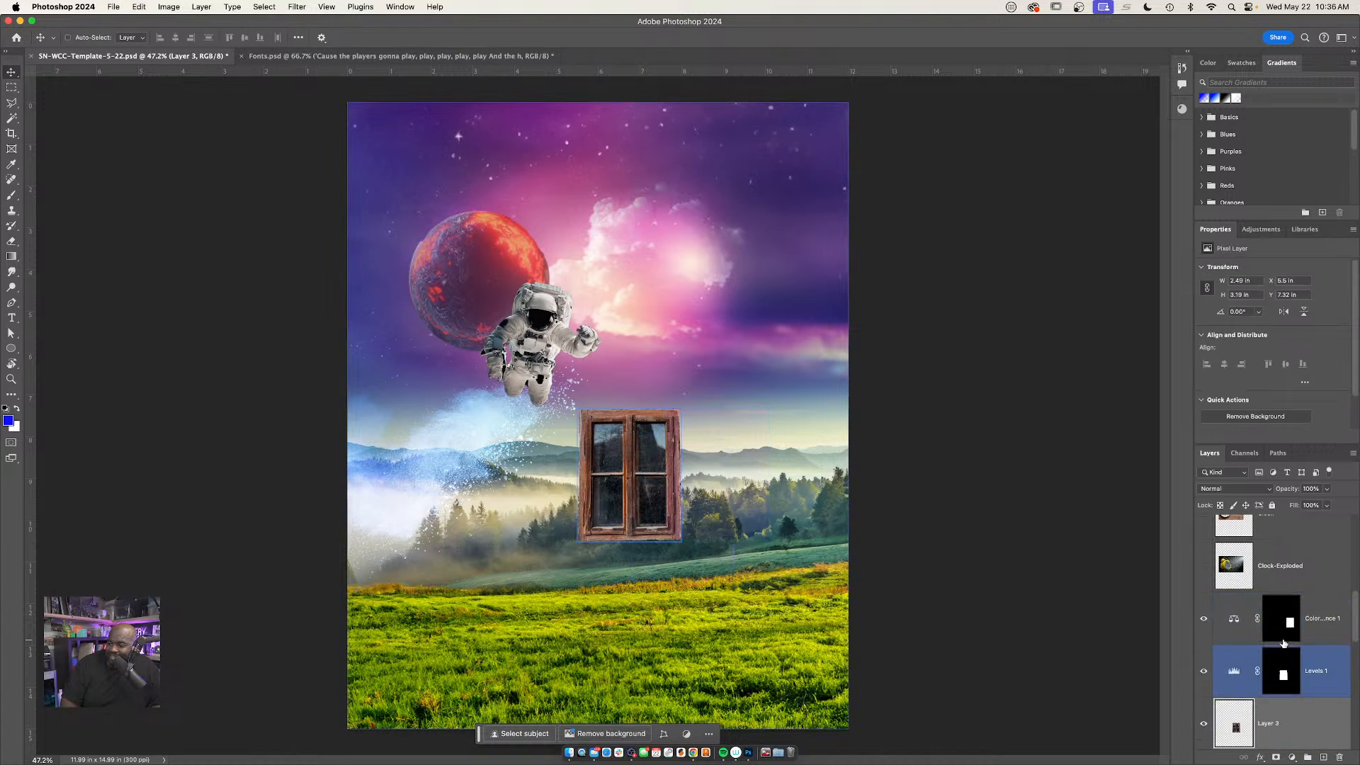
{"action": "left_click", "coordinate": [1237, 625], "text": "shift"}
{"action": "key", "text": "super+g"}
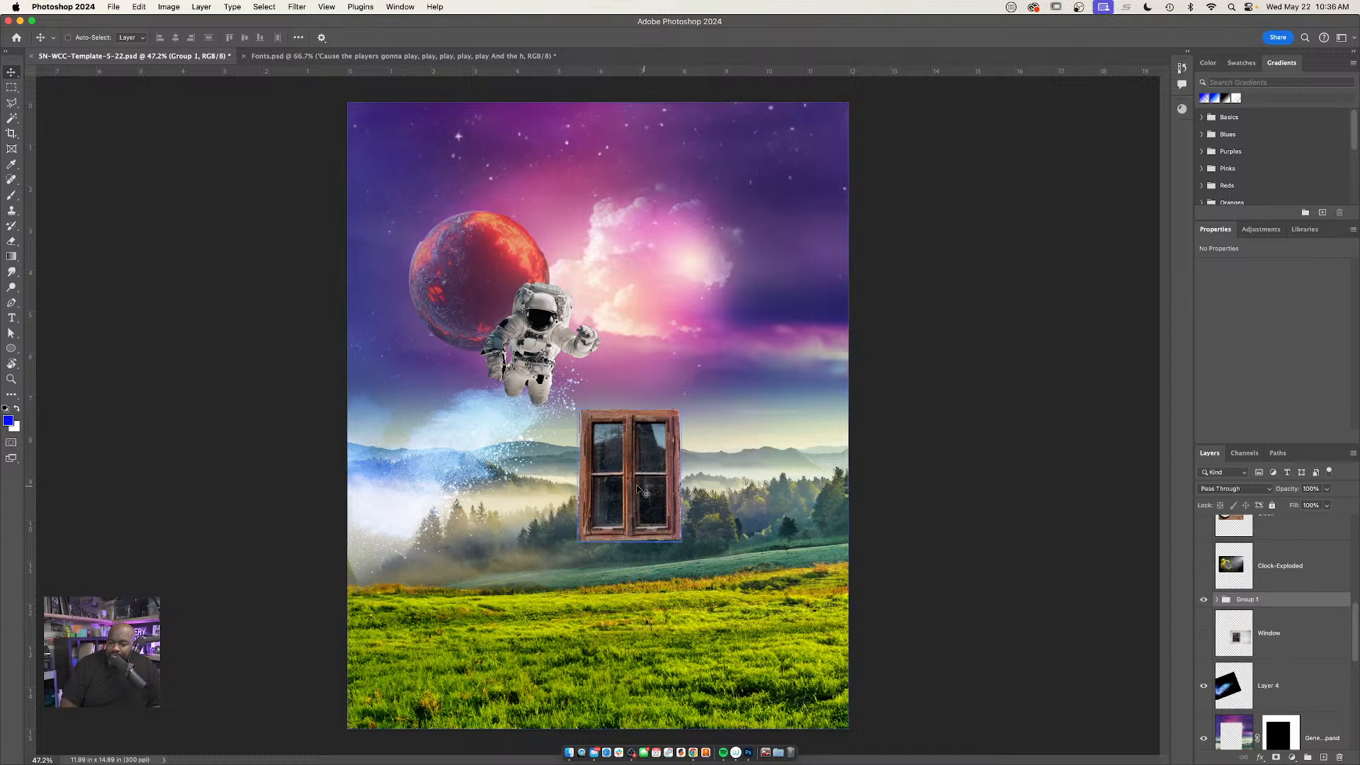
{"action": "left_click_drag", "start_coordinate": [638, 500], "coordinate": [725, 509]}
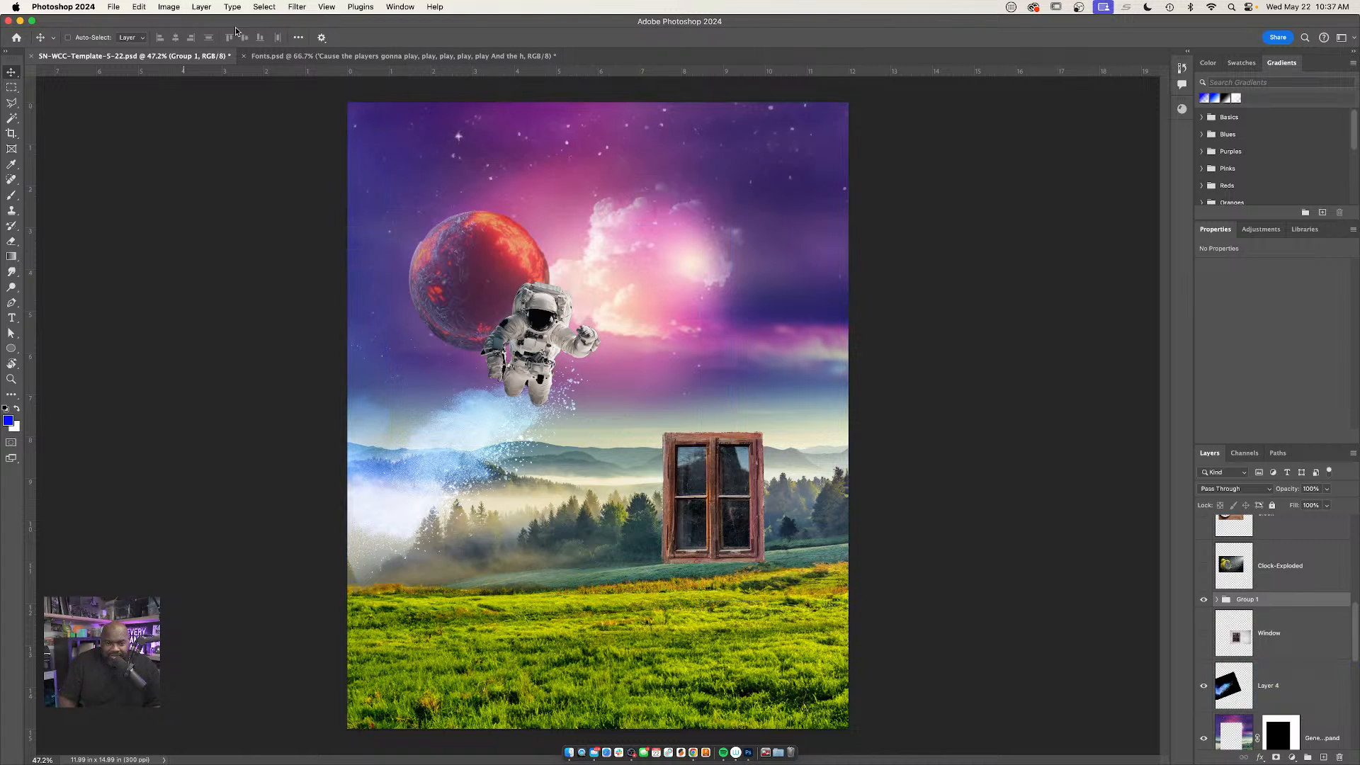
In the Fonts.psd document, hide the lyrics paragraph layer and expand the Single Line group
{"action": "left_click", "coordinate": [324, 59]}
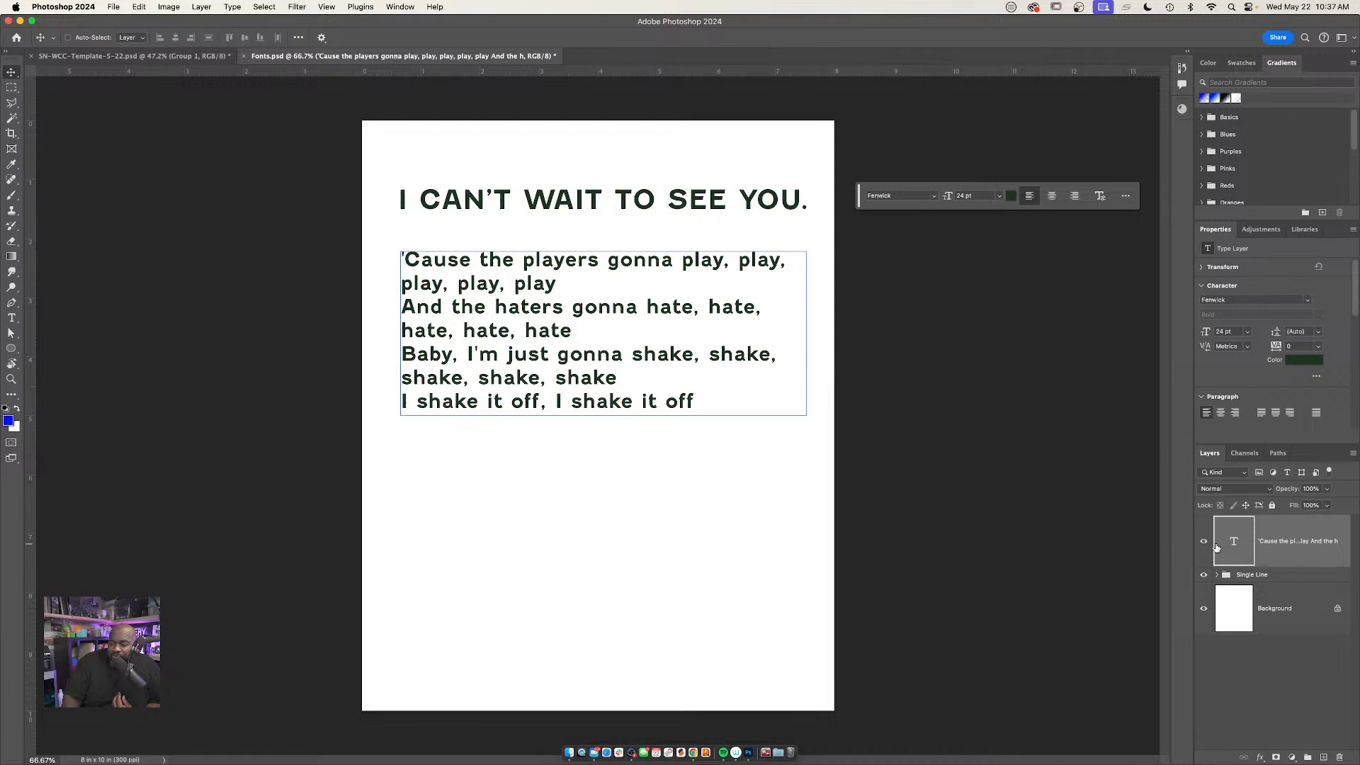
{"action": "left_click", "coordinate": [1203, 541]}
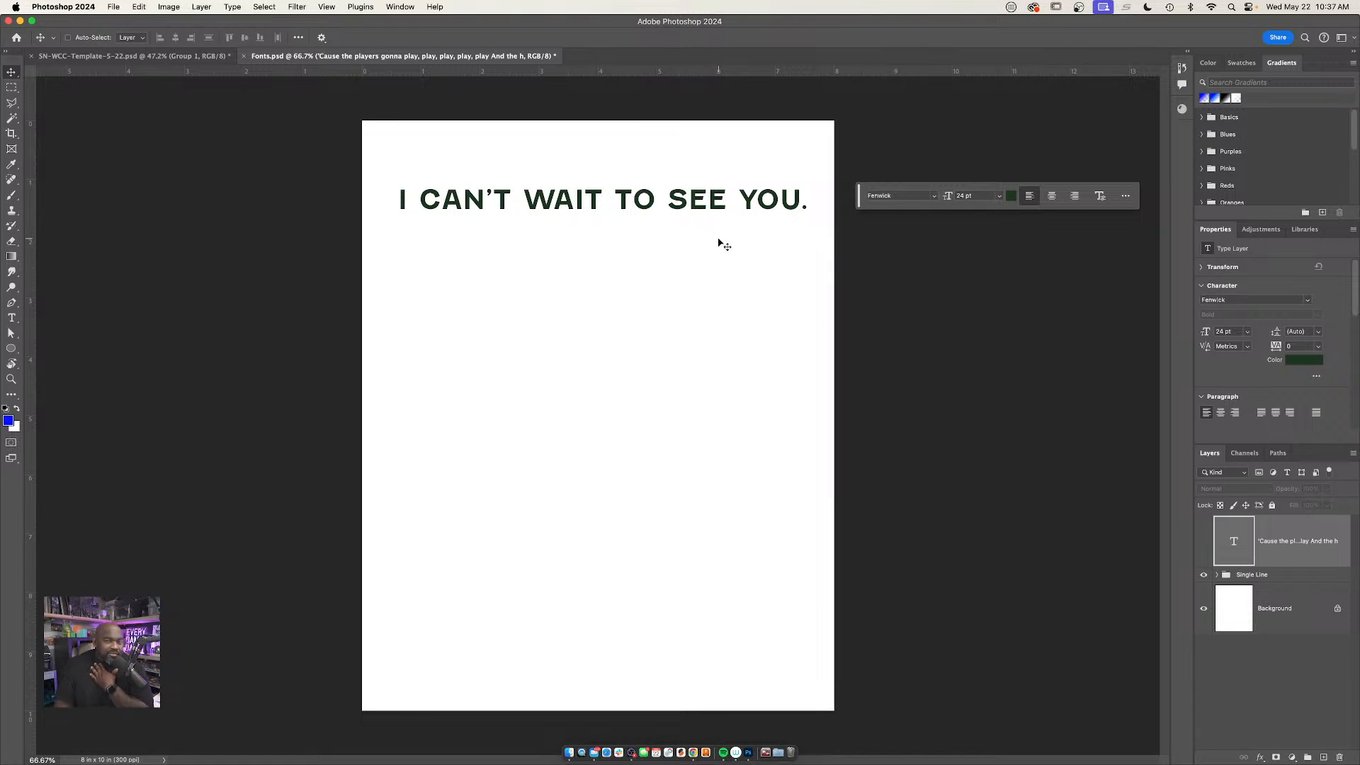
{"action": "left_click", "coordinate": [1204, 579]}
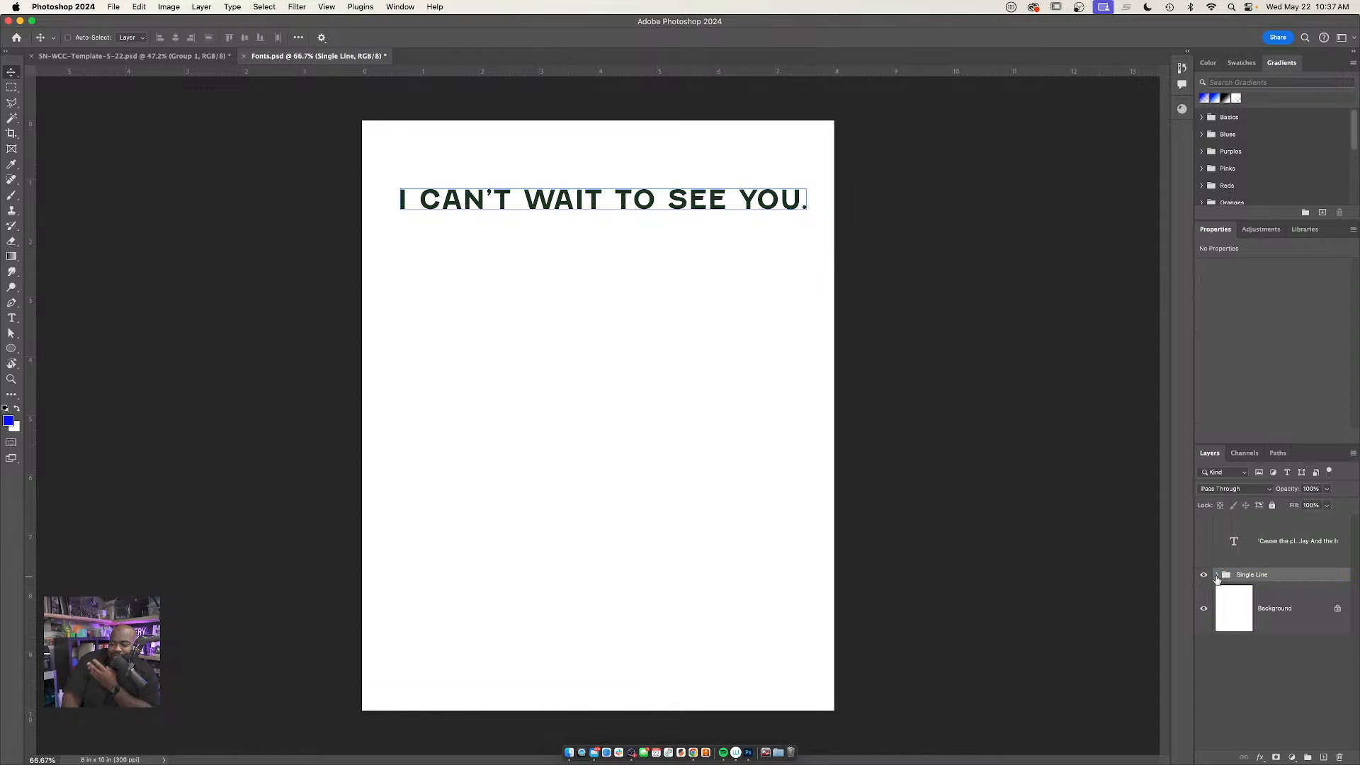
{"action": "left_click", "coordinate": [1217, 576]}
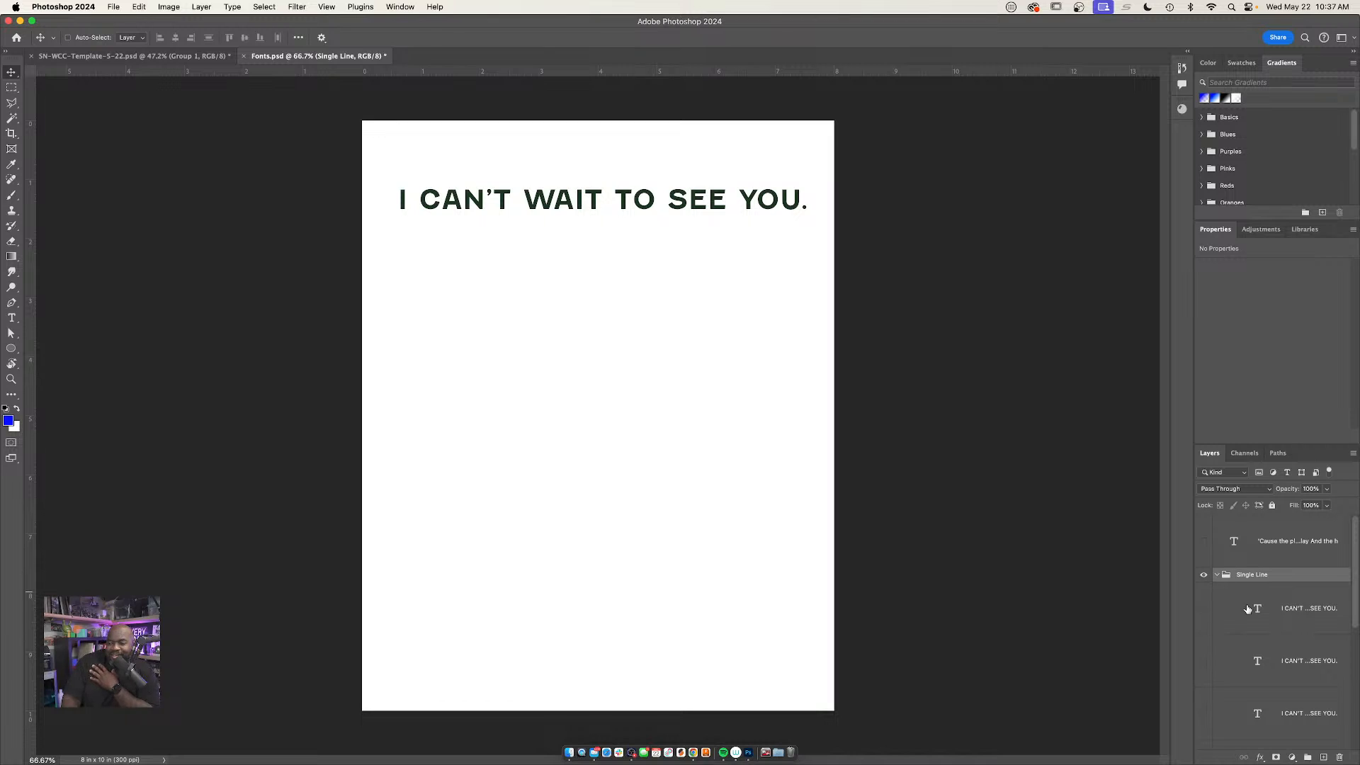
Show the tall condensed "I CAN'T WAIT TO SEE YOU." sample beneath the first line and check which font it uses
{"action": "scroll", "coordinate": [1248, 609], "scroll_direction": "down", "scroll_amount": 2}
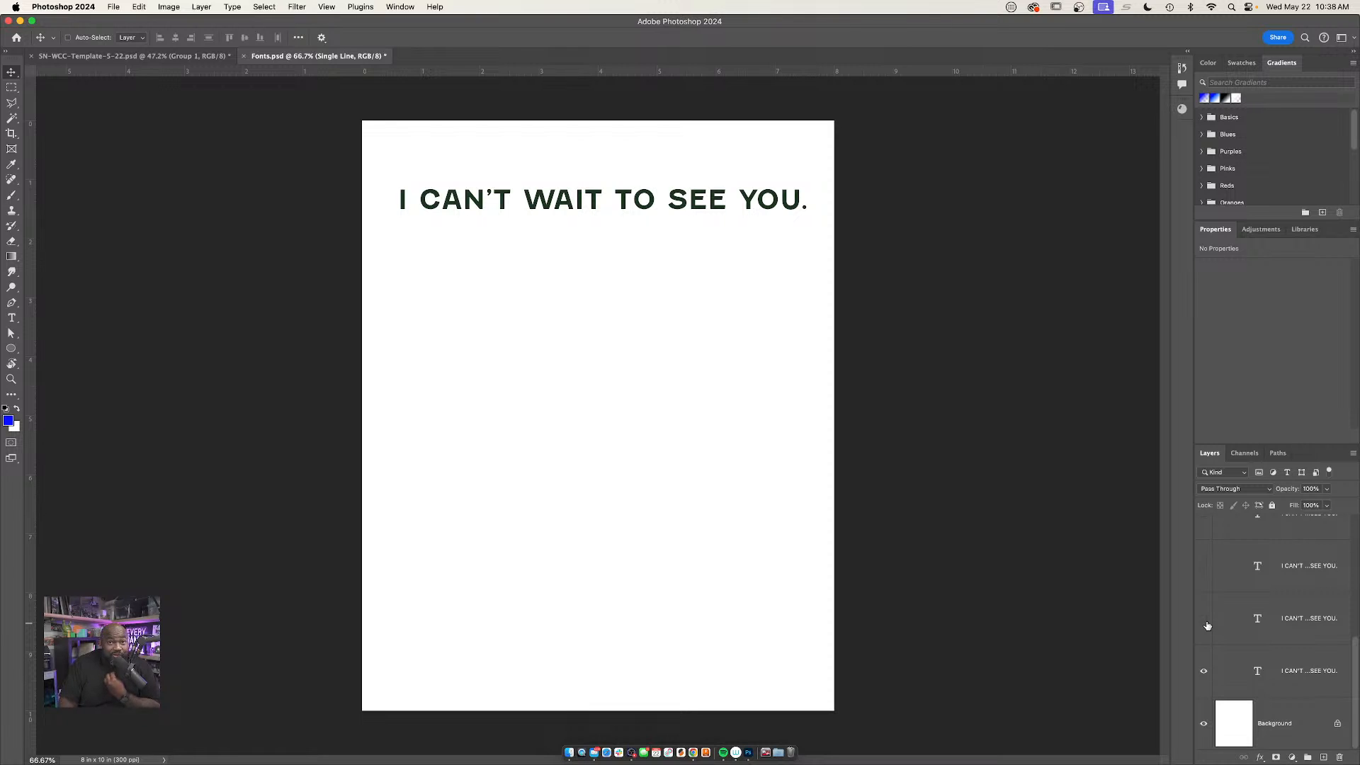
{"action": "left_click", "coordinate": [1204, 619]}
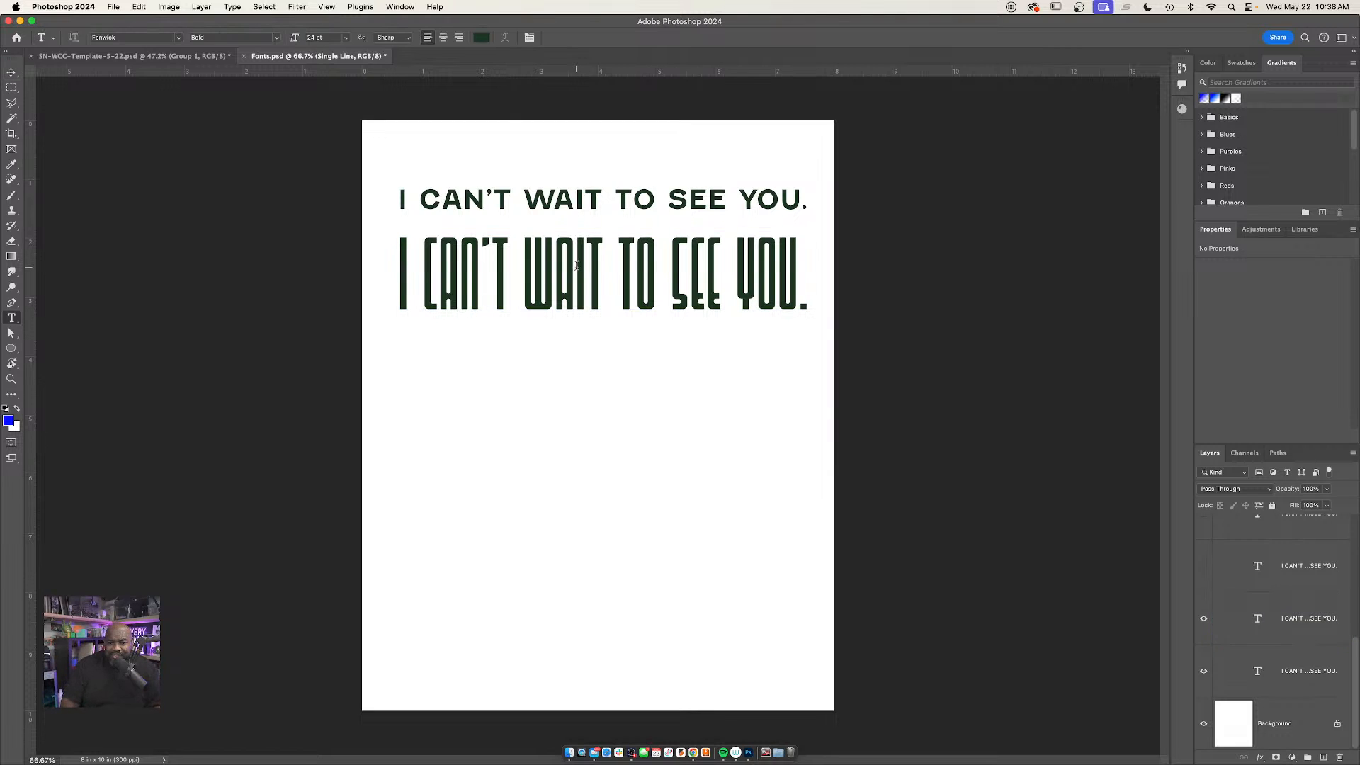
{"action": "double_click", "coordinate": [612, 243]}
{"action": "key", "text": "Escape"}
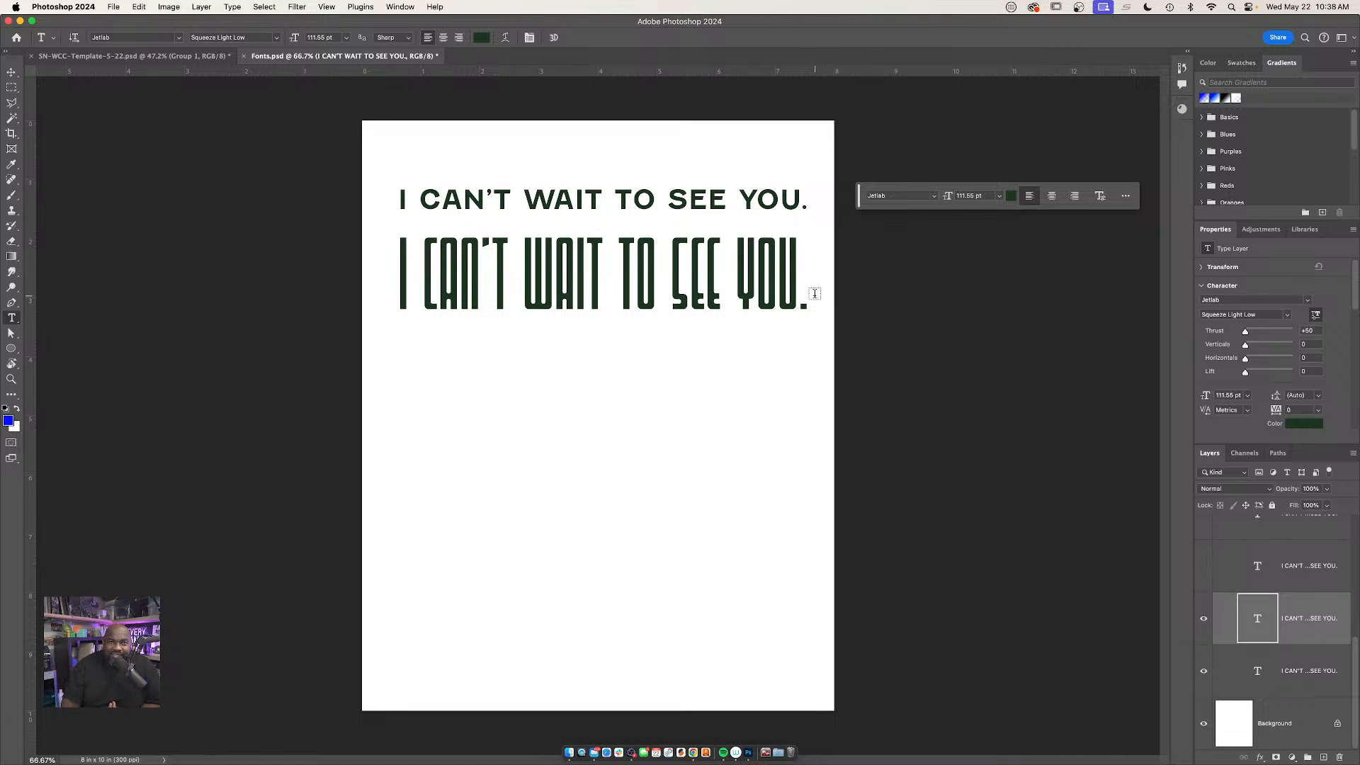
Show the third, chunky rounded "I CAN'T WAIT TO SEE YOU." sample and check its font
{"action": "scroll", "coordinate": [687, 271], "scroll_direction": "up", "scroll_amount": 3}
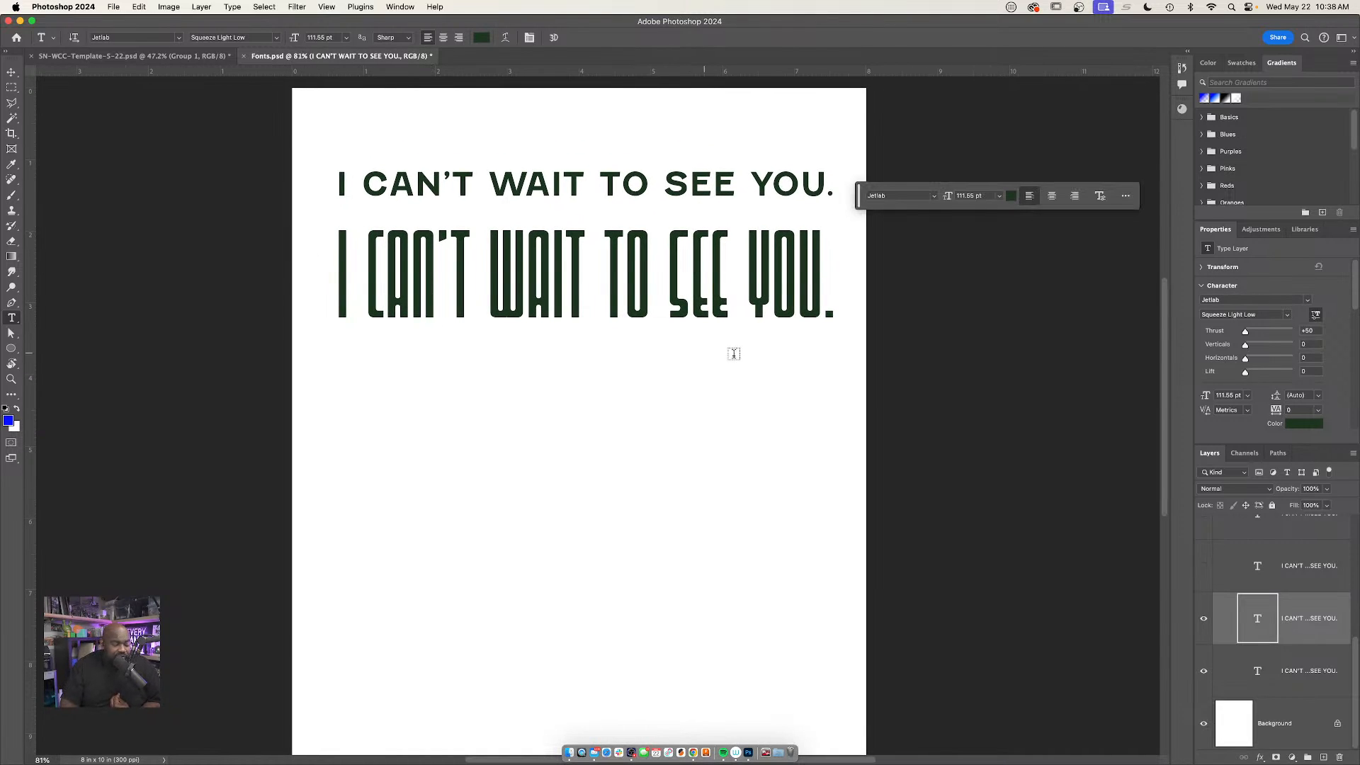
{"action": "left_click", "coordinate": [1204, 569]}
{"action": "left_click", "coordinate": [500, 365]}
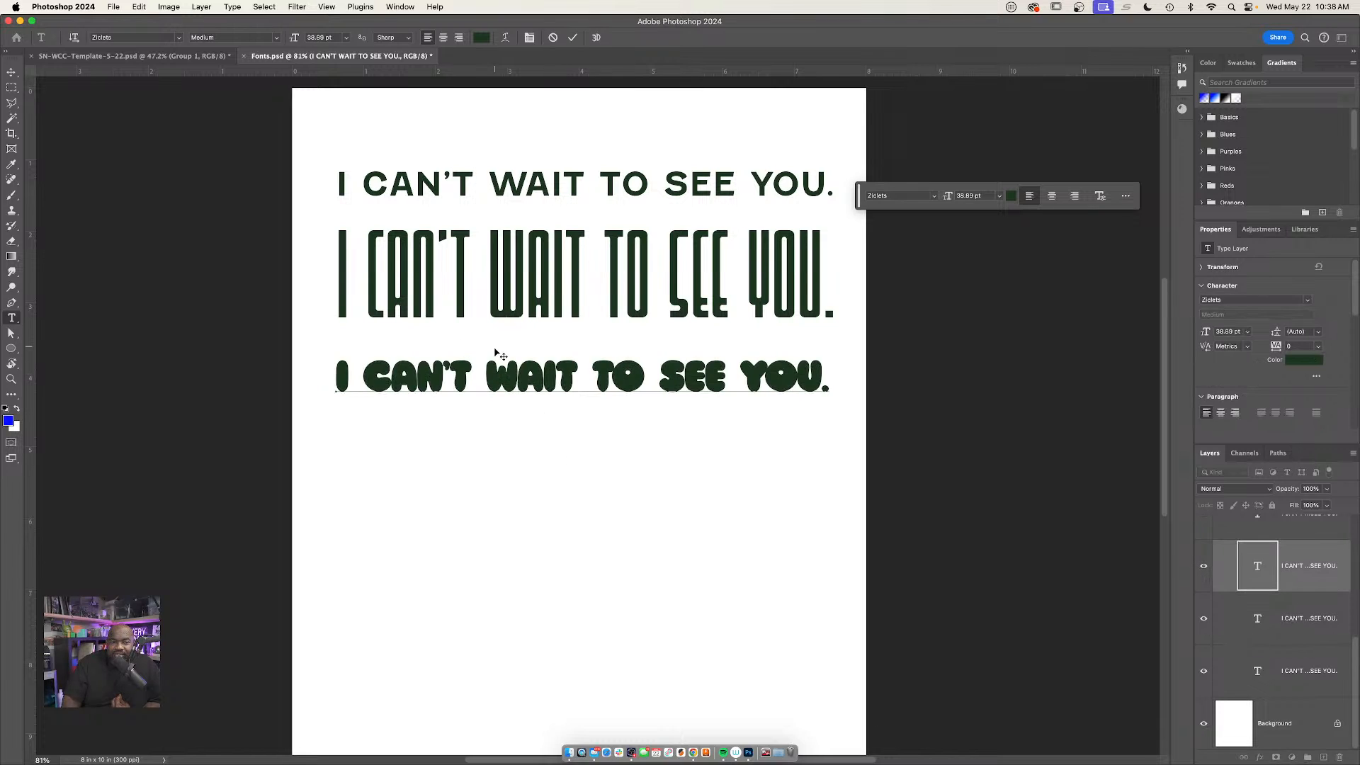
{"action": "left_click", "coordinate": [379, 240]}
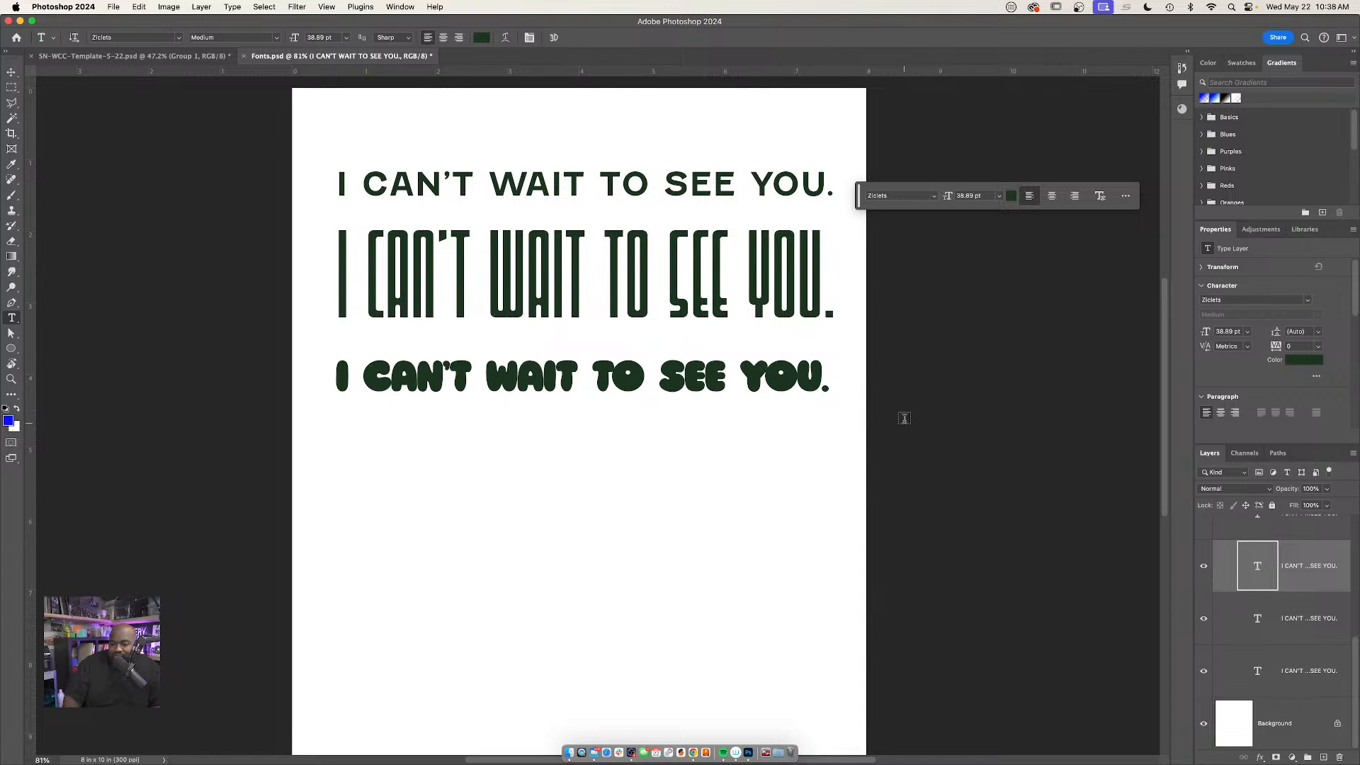
Show the fourth, handwritten-style "I CAN'T WAIT TO SEE YOU." sample and check its font
{"action": "scroll", "coordinate": [1238, 566], "scroll_direction": "up", "scroll_amount": 1}
{"action": "left_click", "coordinate": [1204, 536]}
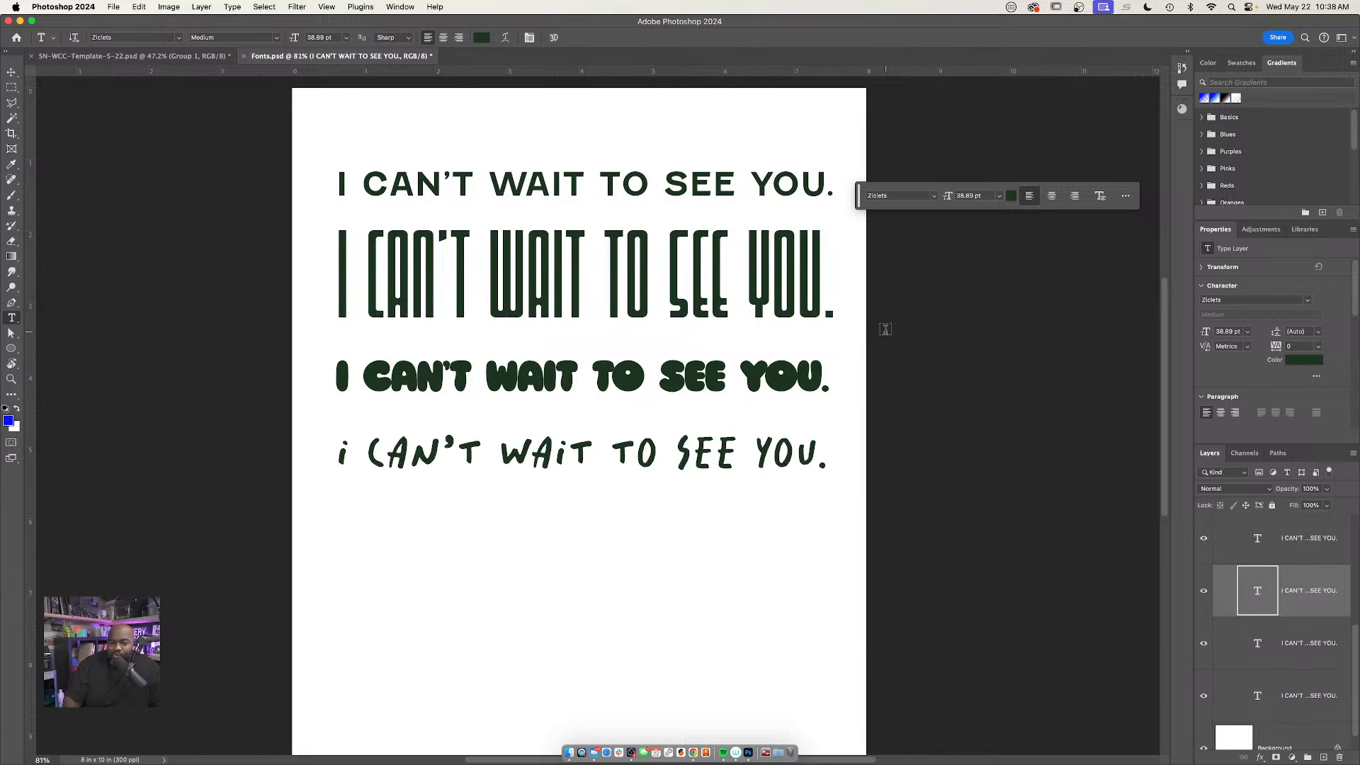
{"action": "left_click", "coordinate": [566, 441]}
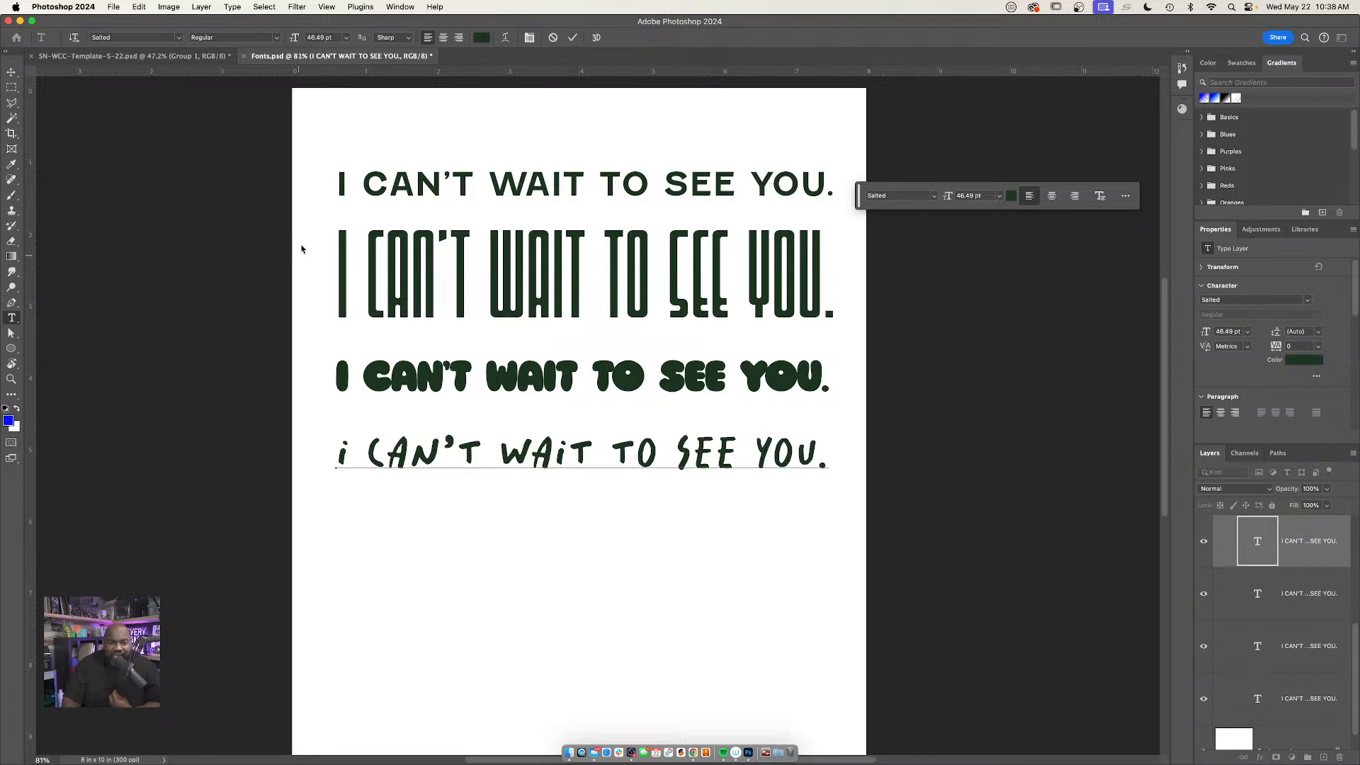
{"action": "left_click", "coordinate": [450, 401]}
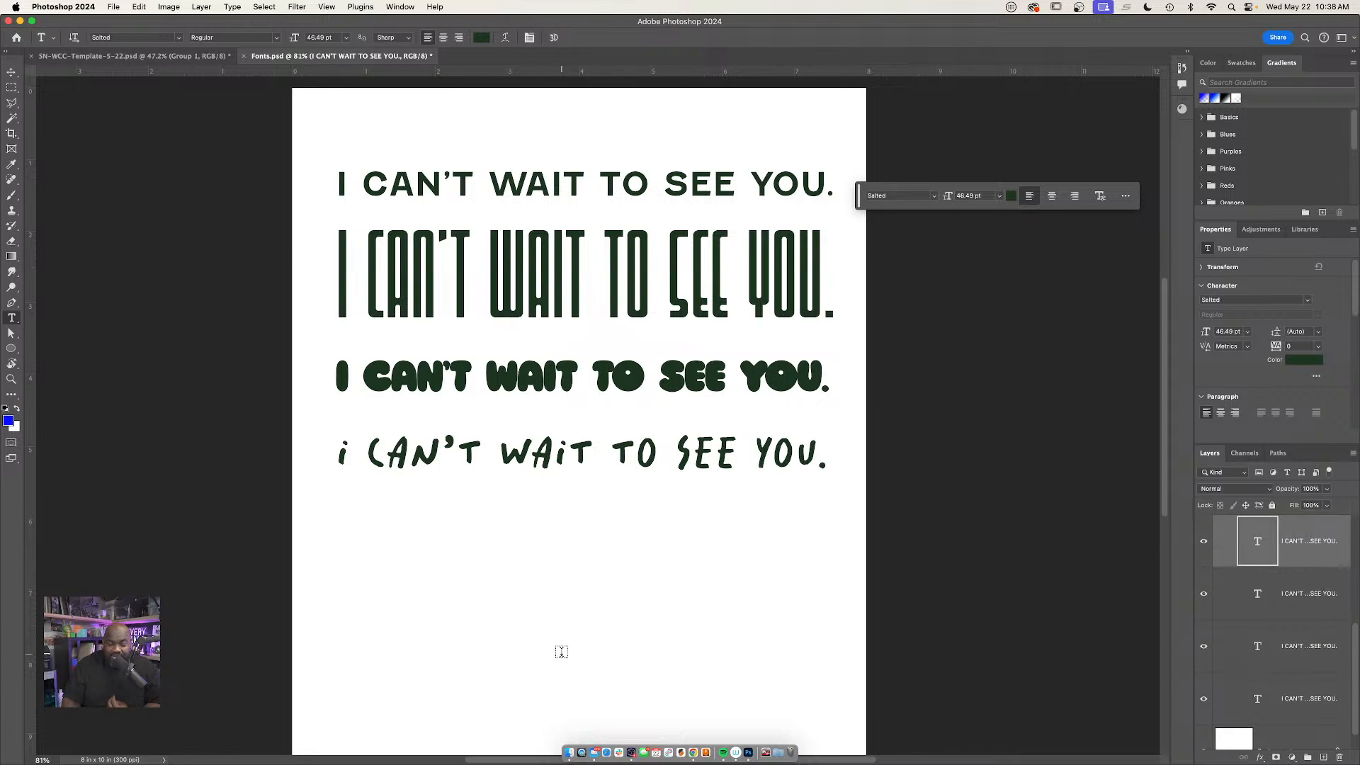
Switch to Adobe Fonts in Chrome, search for "Fun" fonts, and return to the Adobe Fonts home page
{"action": "left_click", "coordinate": [693, 754]}
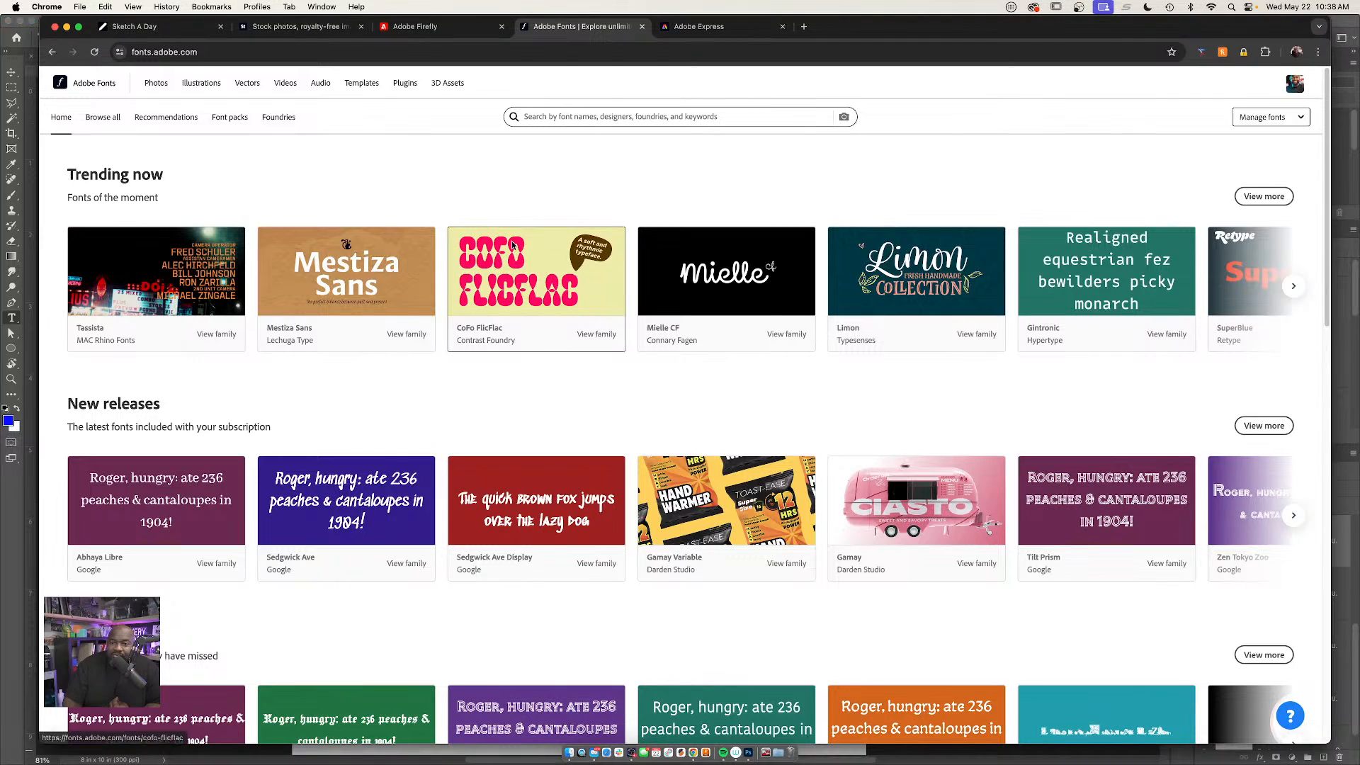
{"action": "left_click", "coordinate": [643, 121]}
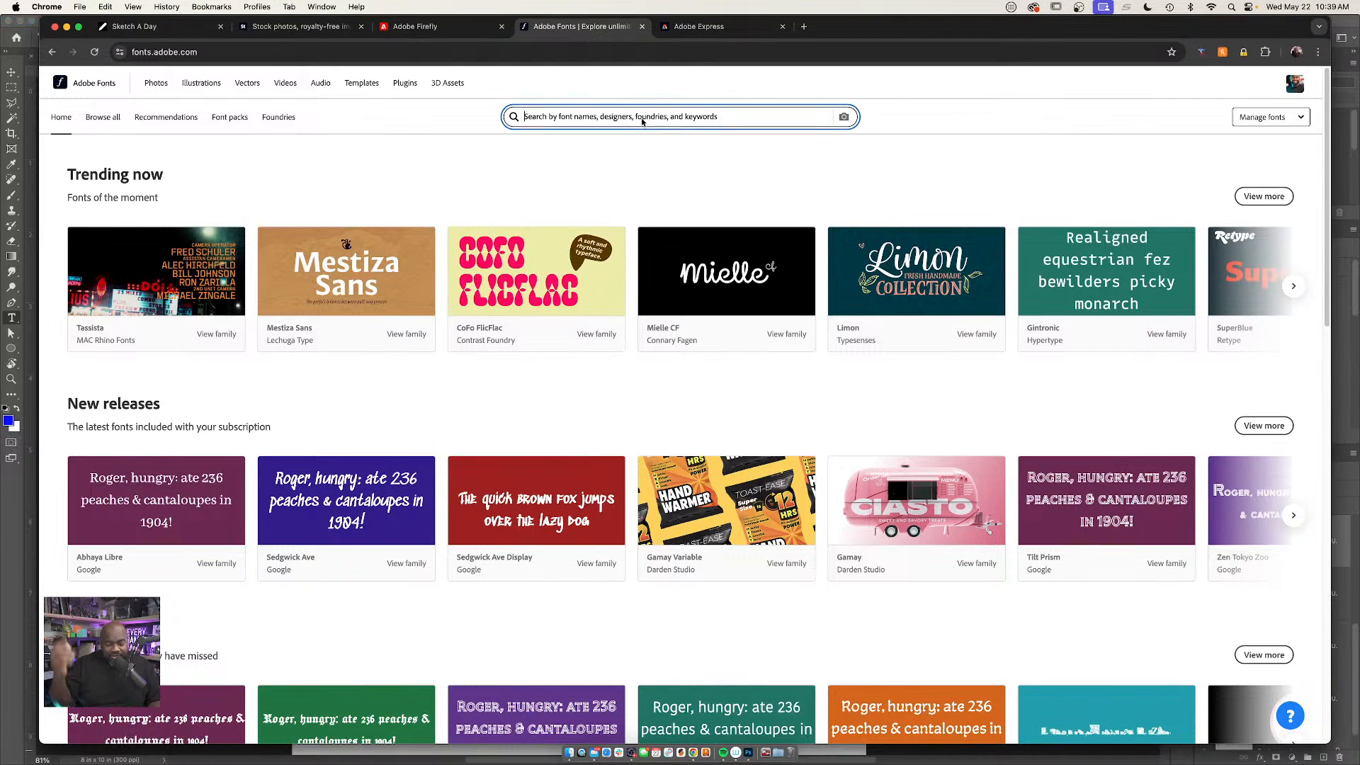
{"action": "type", "text": "fun"}
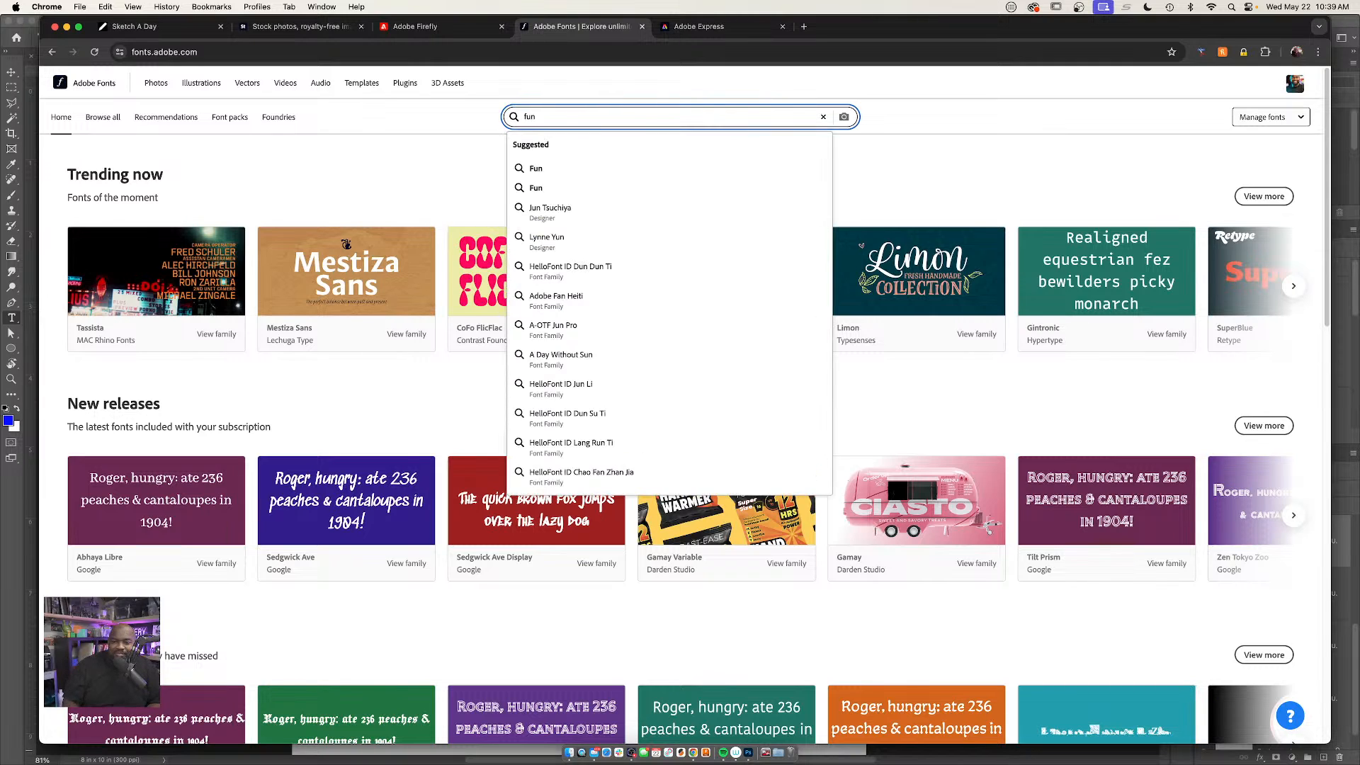
{"action": "left_click", "coordinate": [575, 171]}
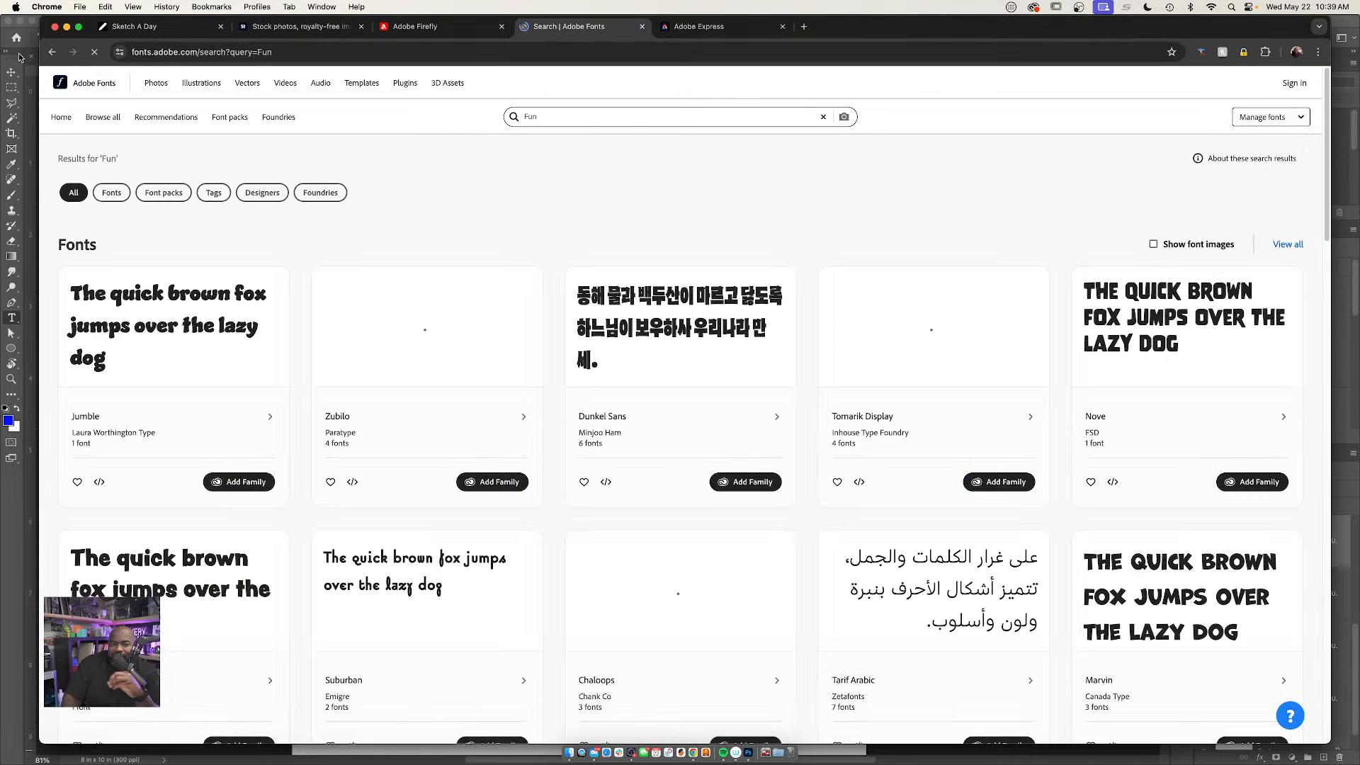
{"action": "left_click", "coordinate": [51, 52]}
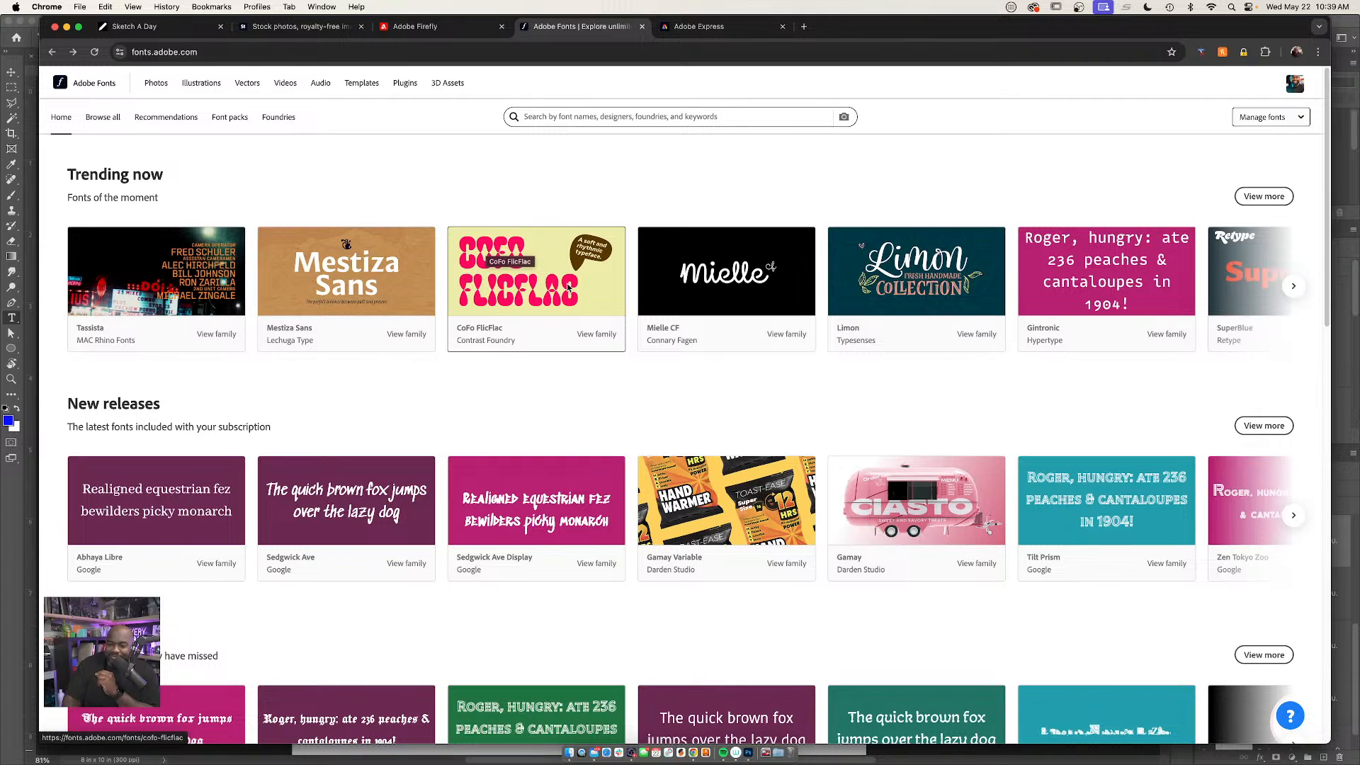
Open the trending CoFo FlicFlac font family and look over its specimens and similar-font recommendations
{"action": "left_click", "coordinate": [486, 278]}
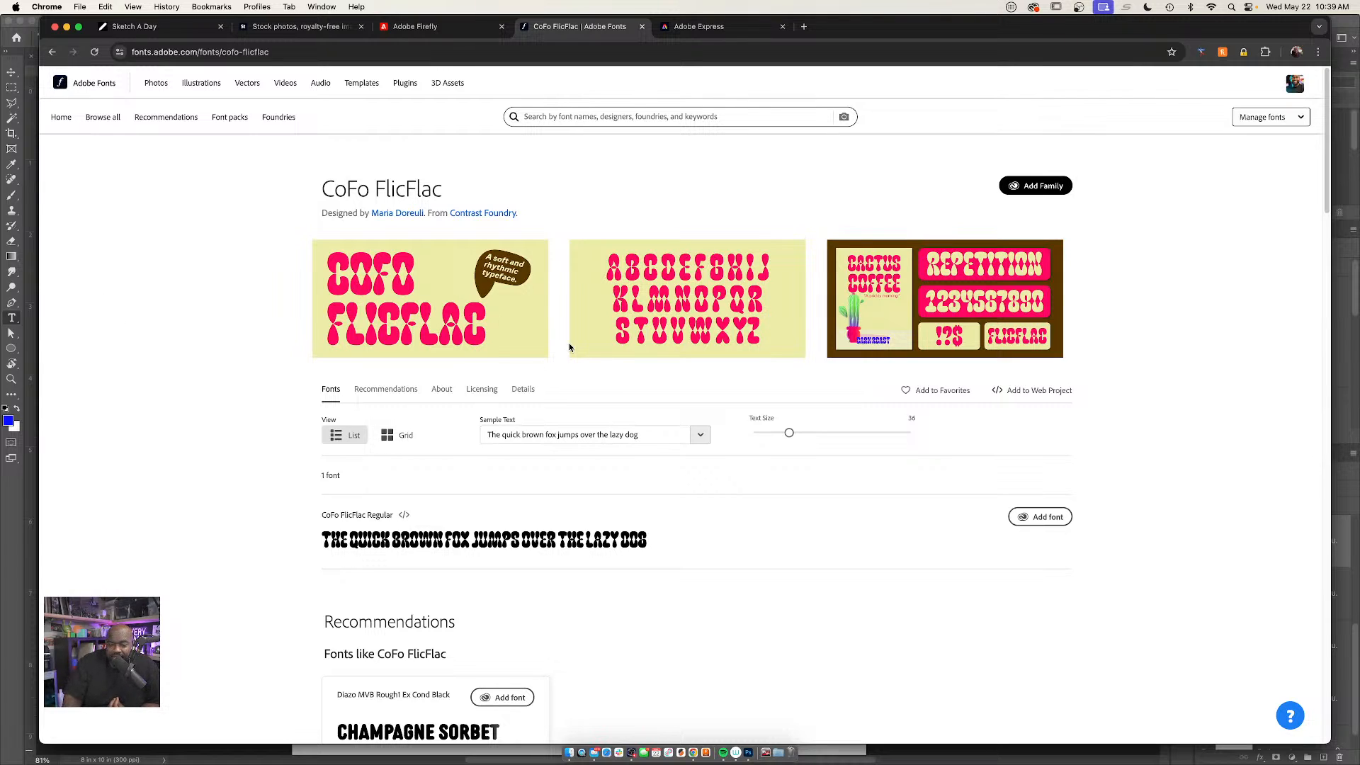
{"action": "scroll", "coordinate": [645, 432], "scroll_direction": "down", "scroll_amount": 2}
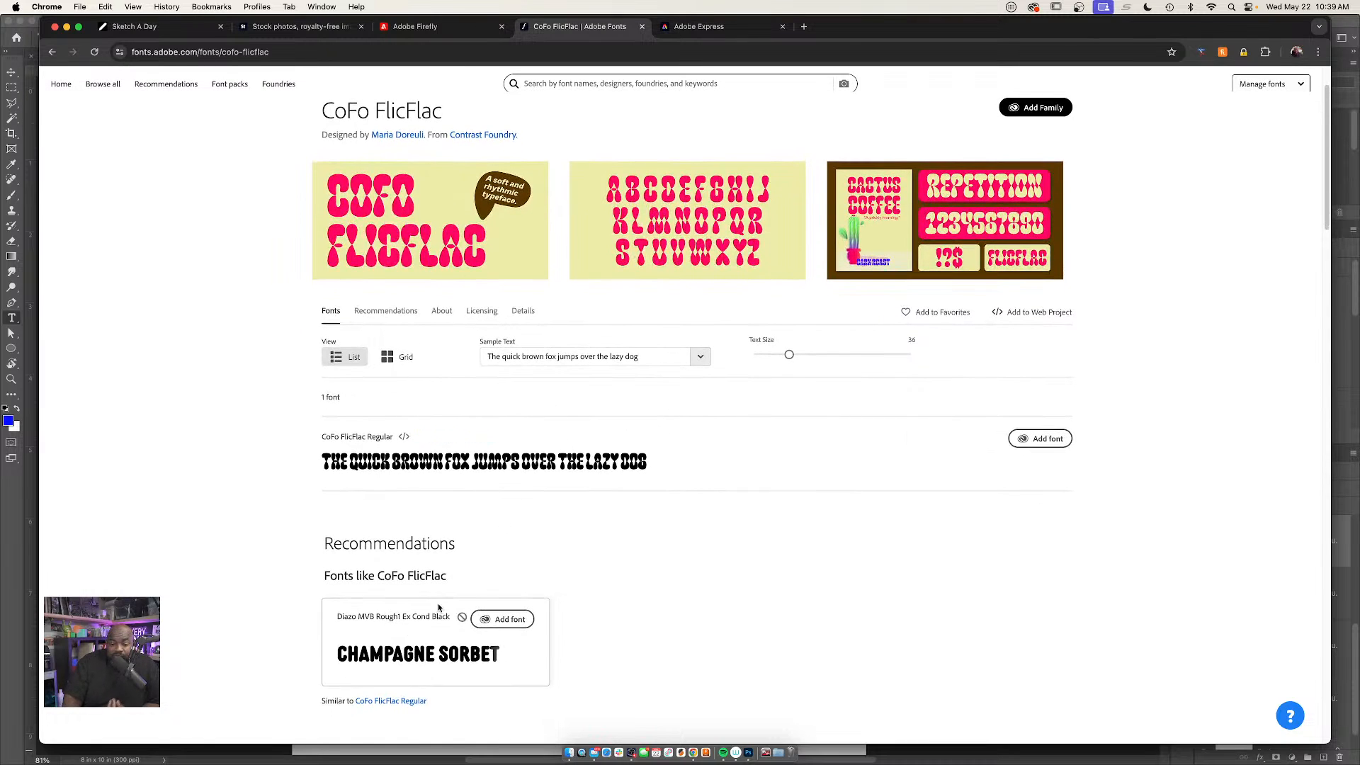
{"action": "scroll", "coordinate": [457, 645], "scroll_direction": "up", "scroll_amount": 2}
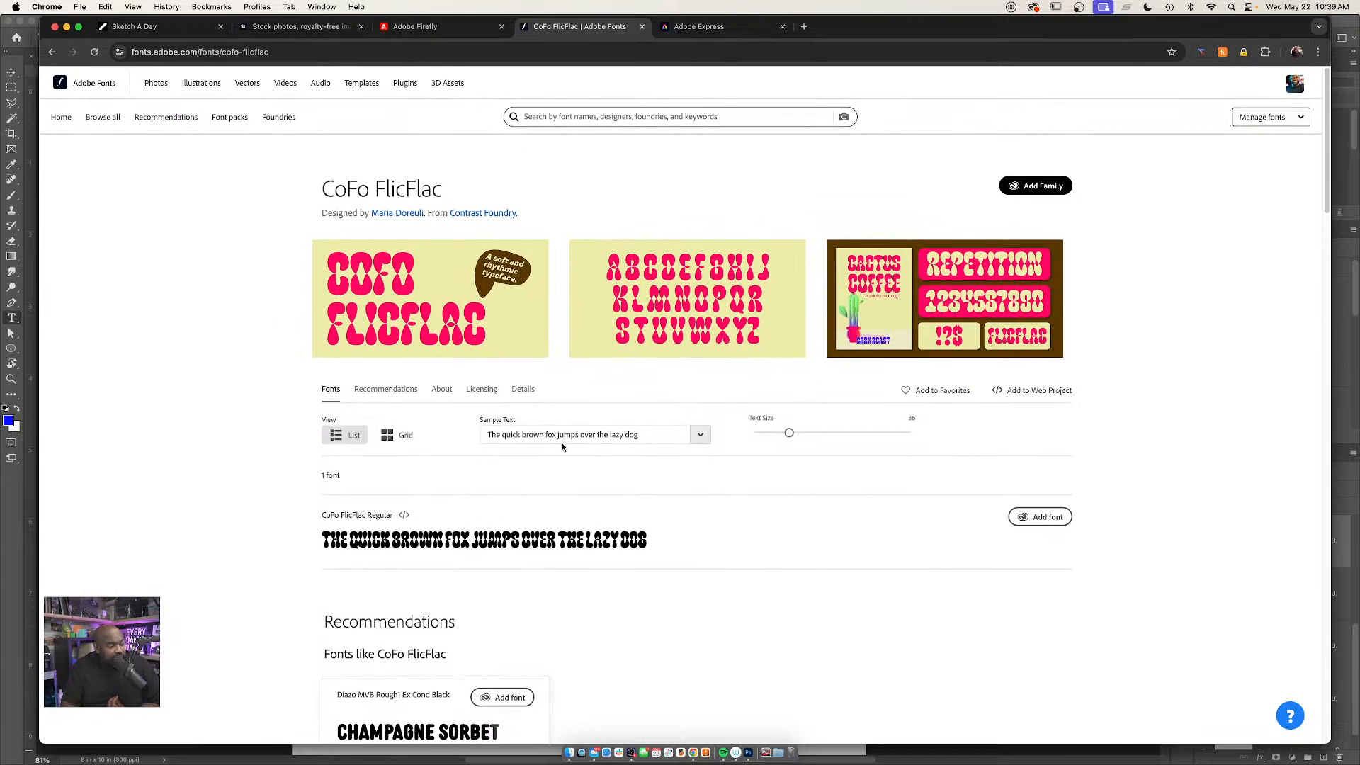
Set the sample text for the CoFo FlicFlac preview to "MY SPACE."
{"action": "left_click", "coordinate": [638, 437]}
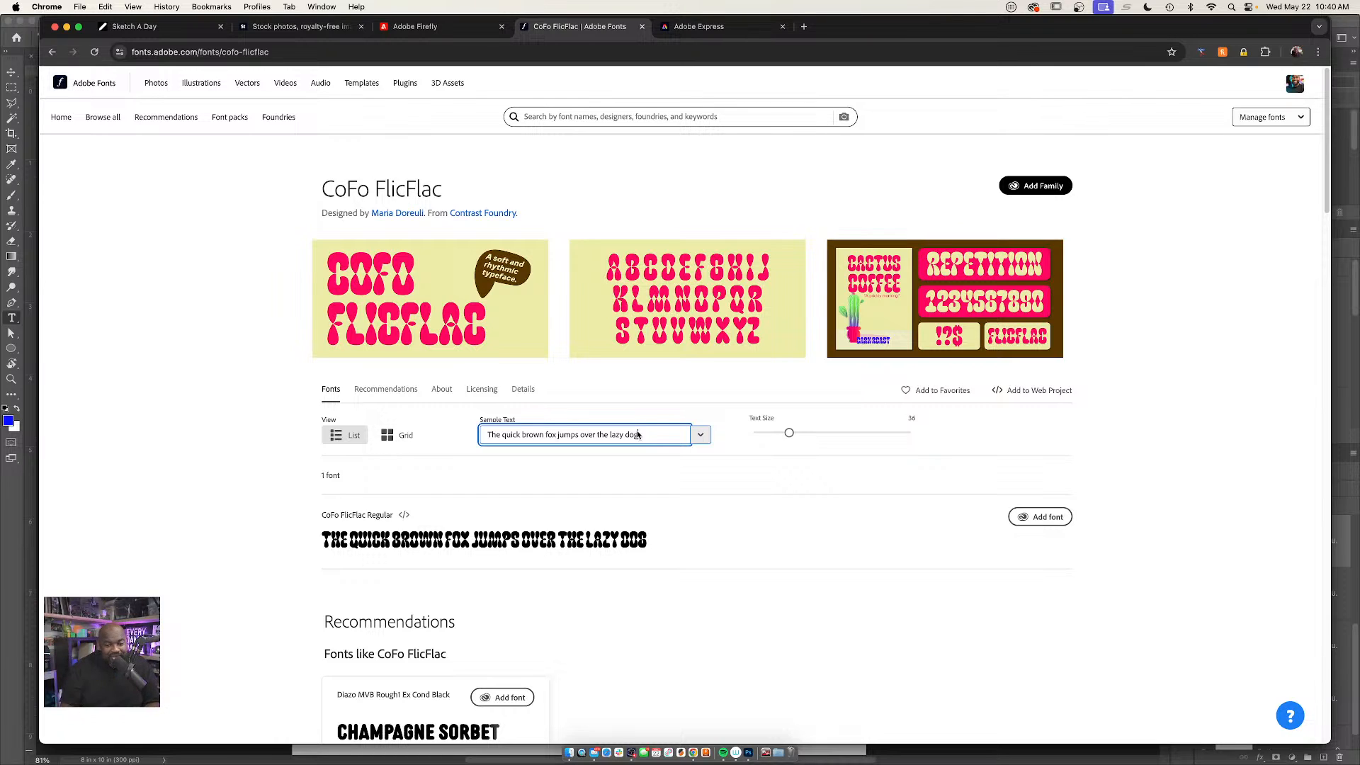
{"action": "triple_click", "coordinate": [553, 435]}
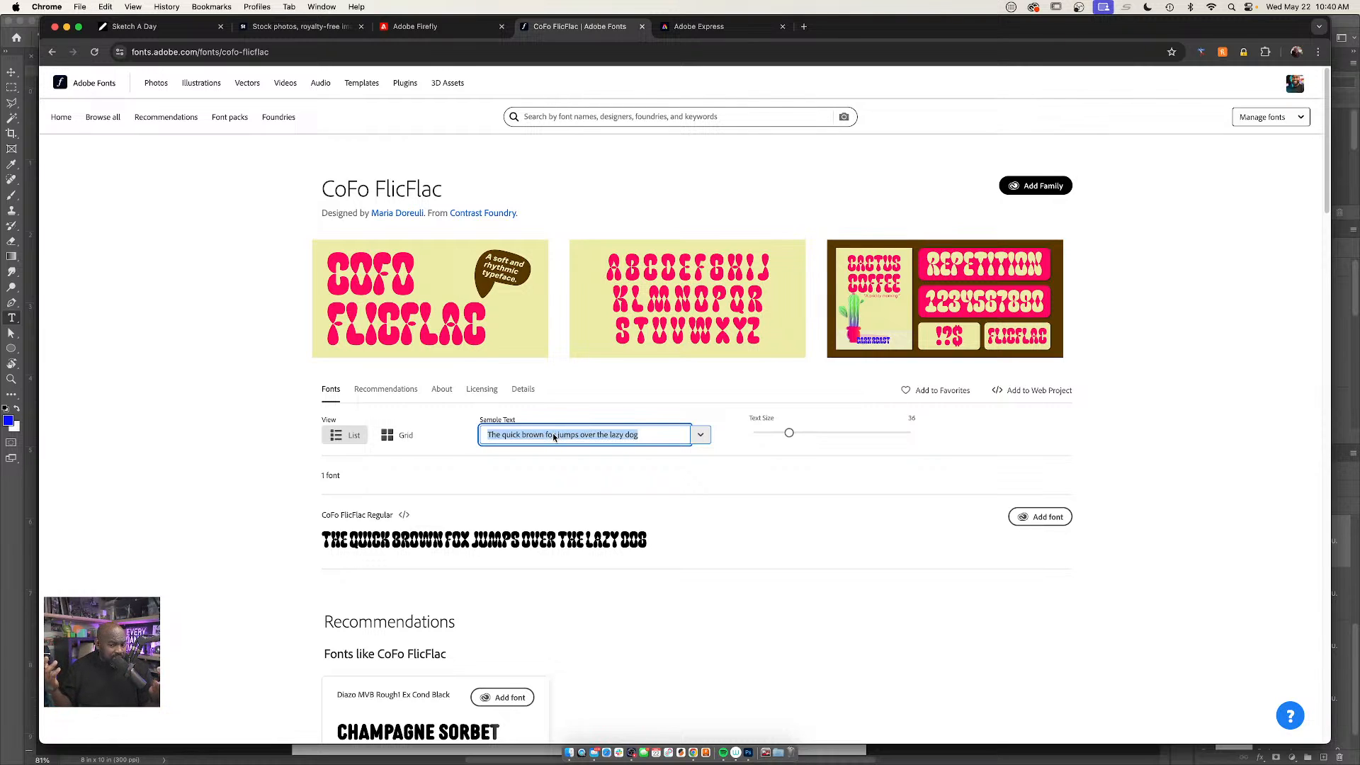
{"action": "type", "text": "MY SACE"}
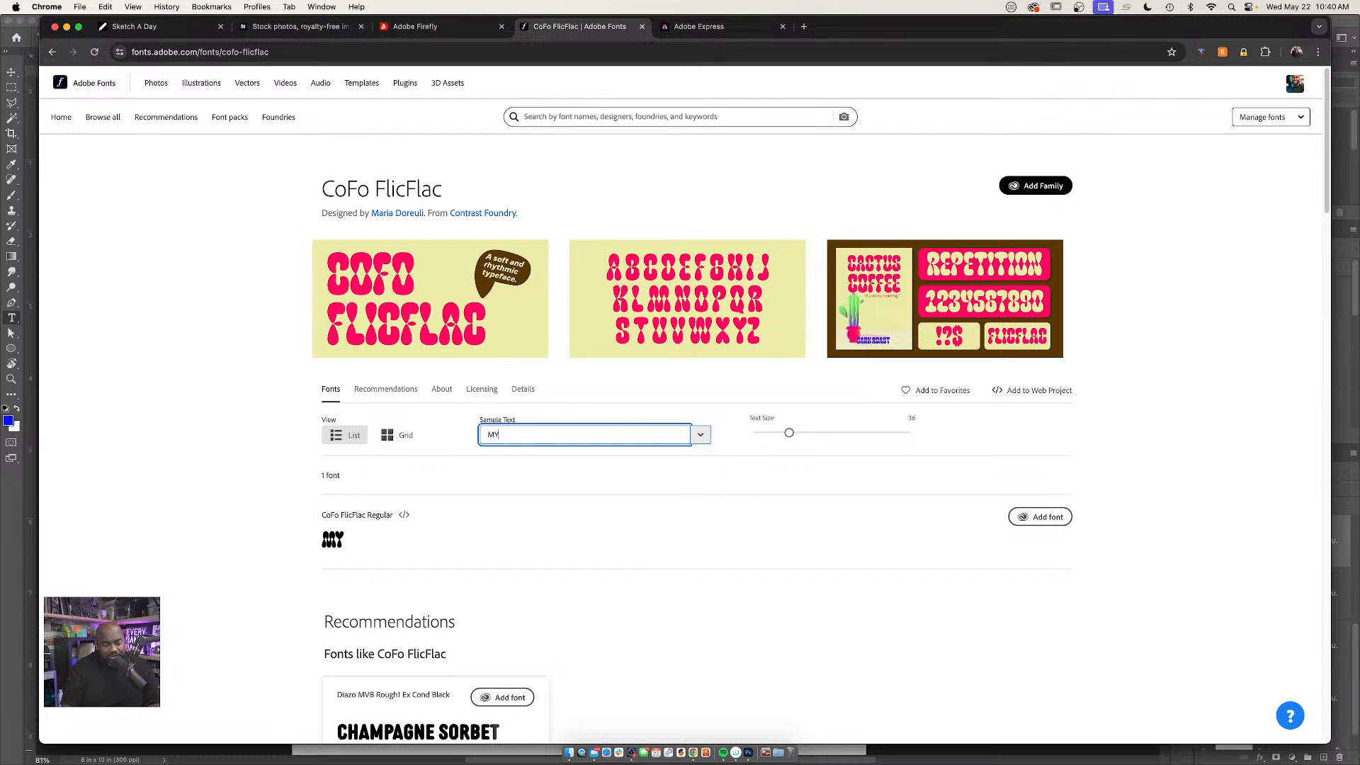
{"action": "key", "text": "BackSpace"}
{"action": "key", "text": "BackSpace"}
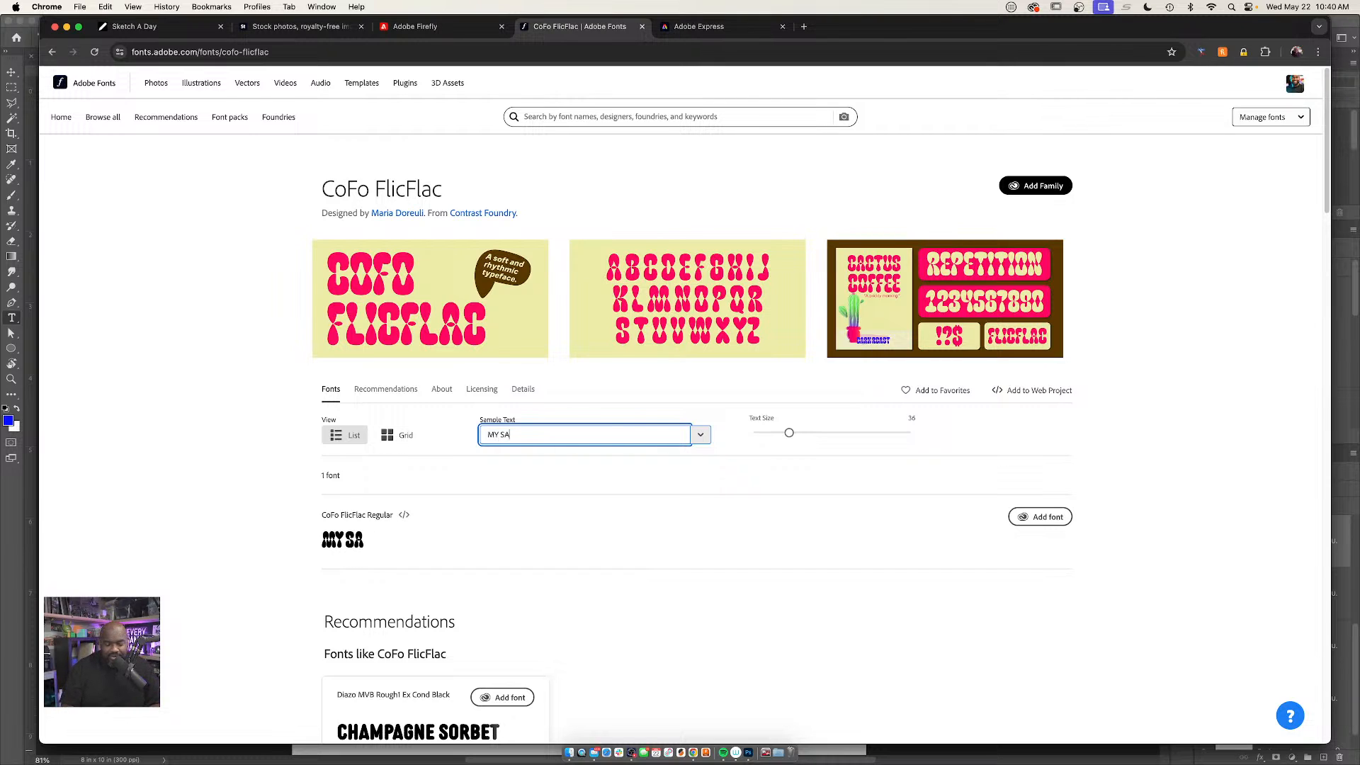
{"action": "key", "text": "BackSpace"}
{"action": "key", "text": "BackSpace"}
{"action": "type", "text": "PACE."}
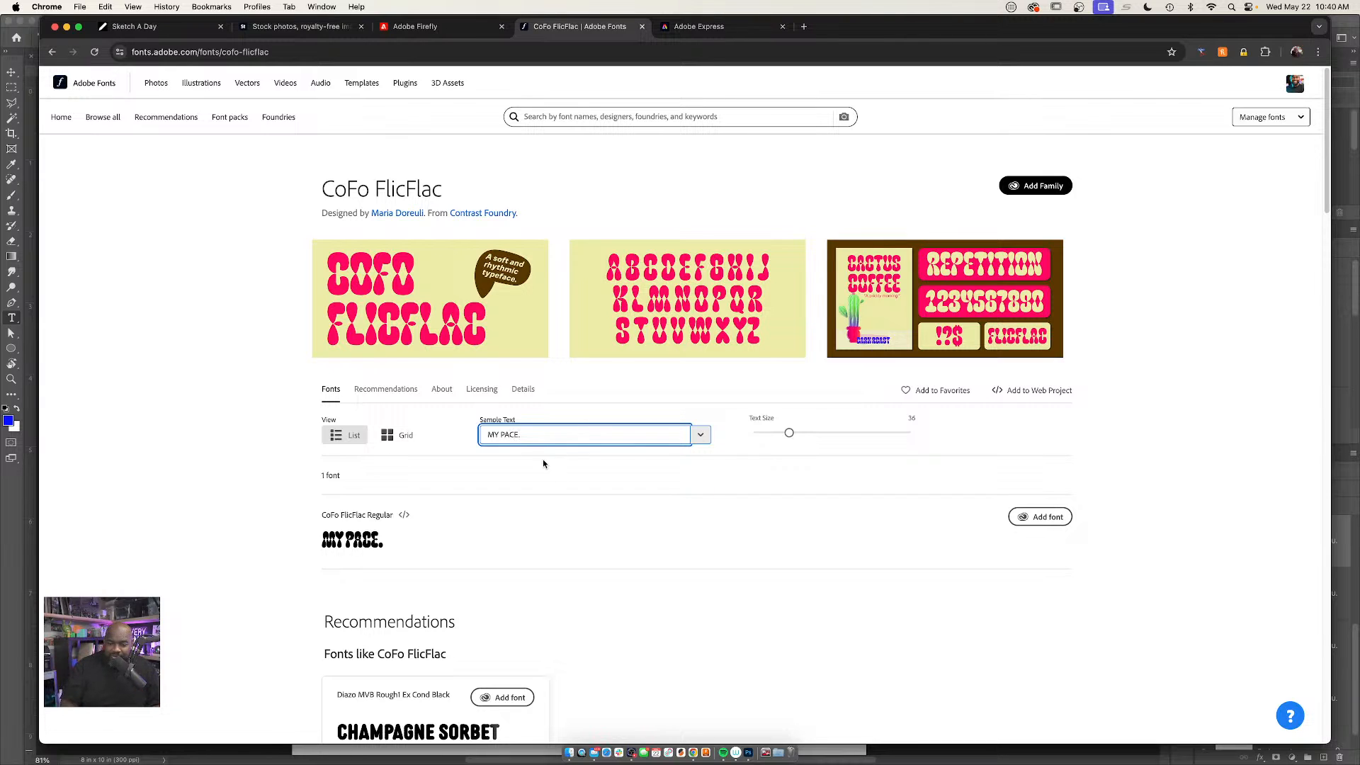
{"action": "left_click", "coordinate": [501, 435]}
{"action": "type", "text": "S"}
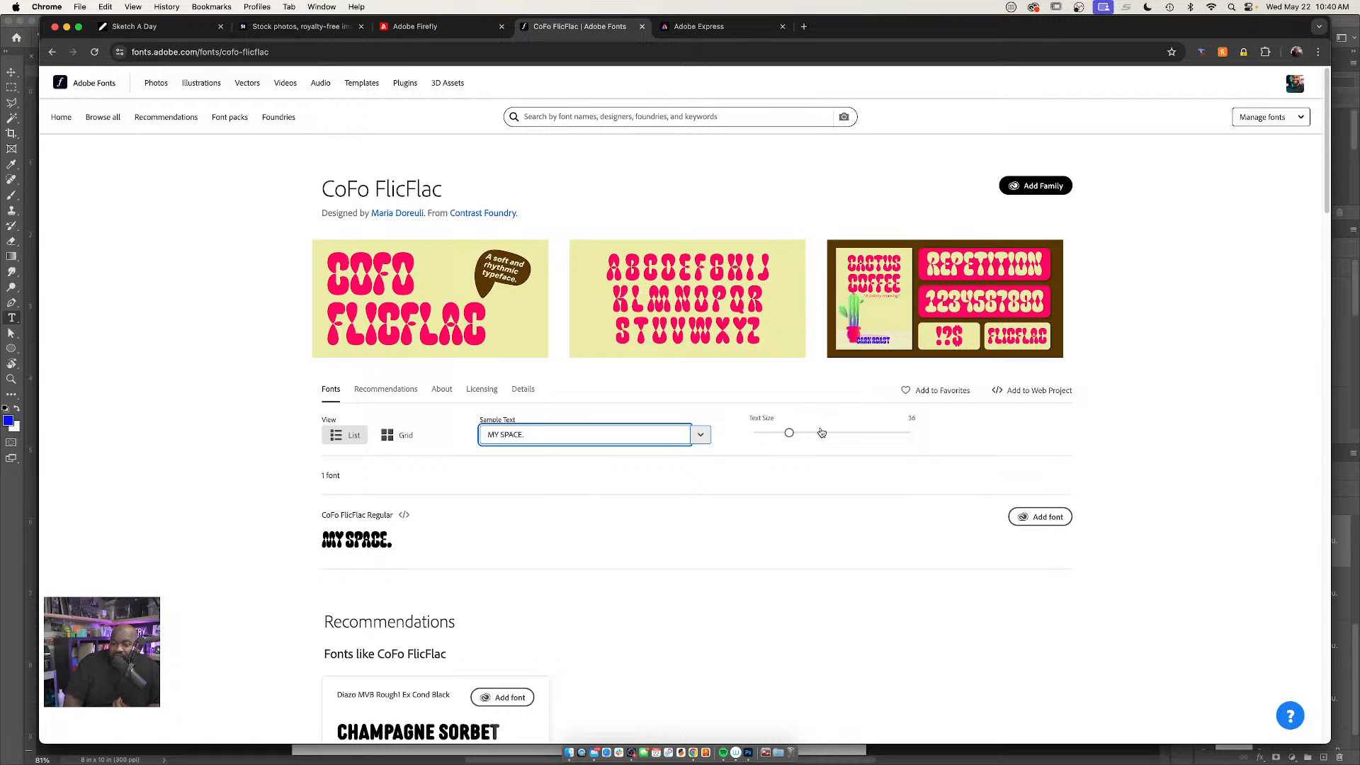
Enlarge the preview text size to 120 and add CoFo FlicFlac Regular to the available fonts
{"action": "left_click_drag", "start_coordinate": [822, 434], "coordinate": [906, 434]}
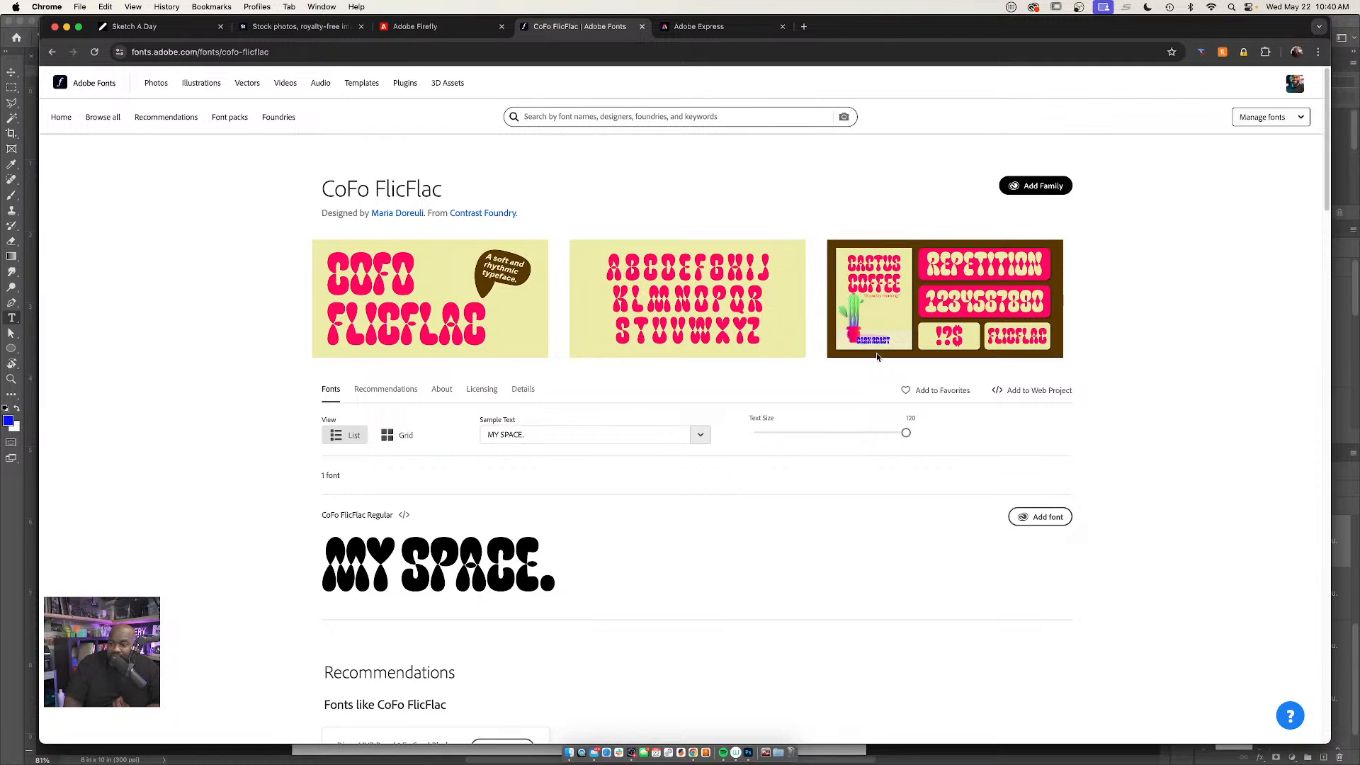
{"action": "mouse_move", "coordinate": [1052, 518]}
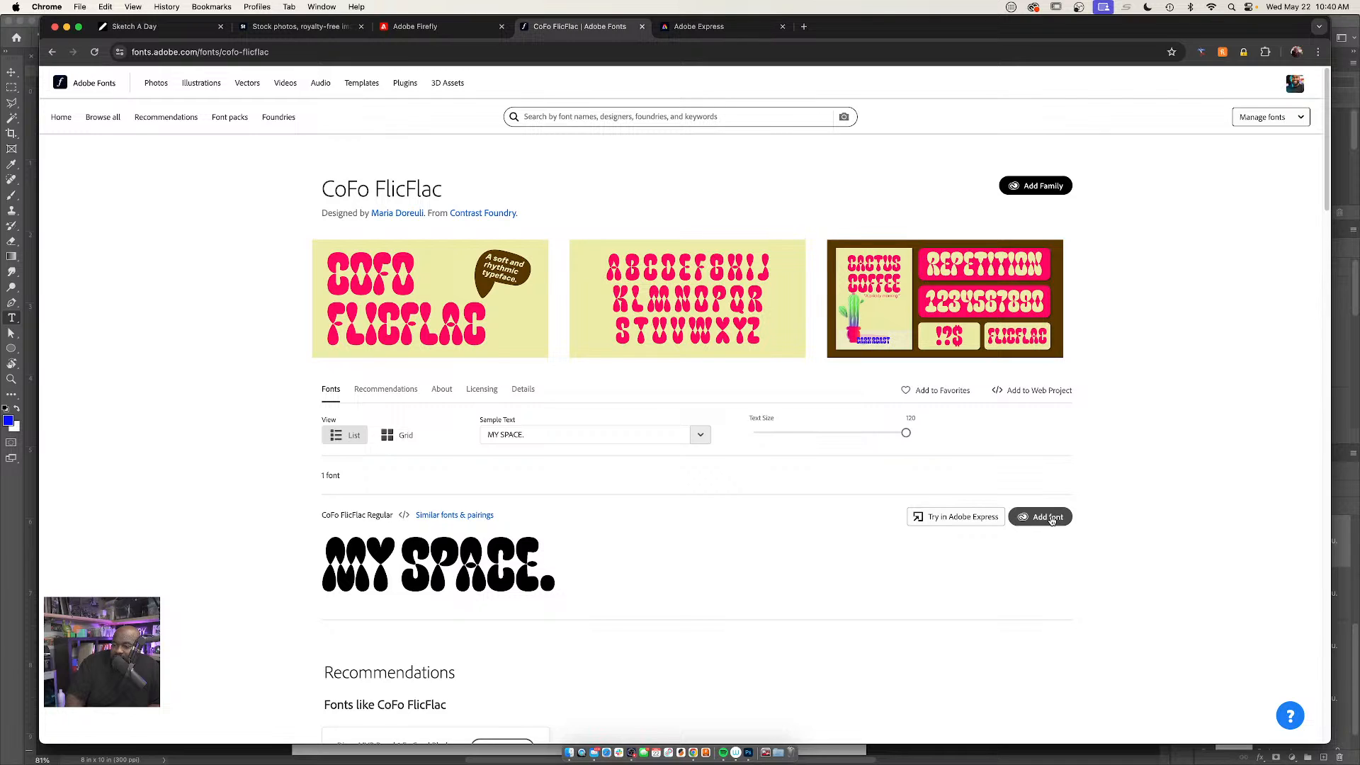
{"action": "left_click", "coordinate": [1051, 518]}
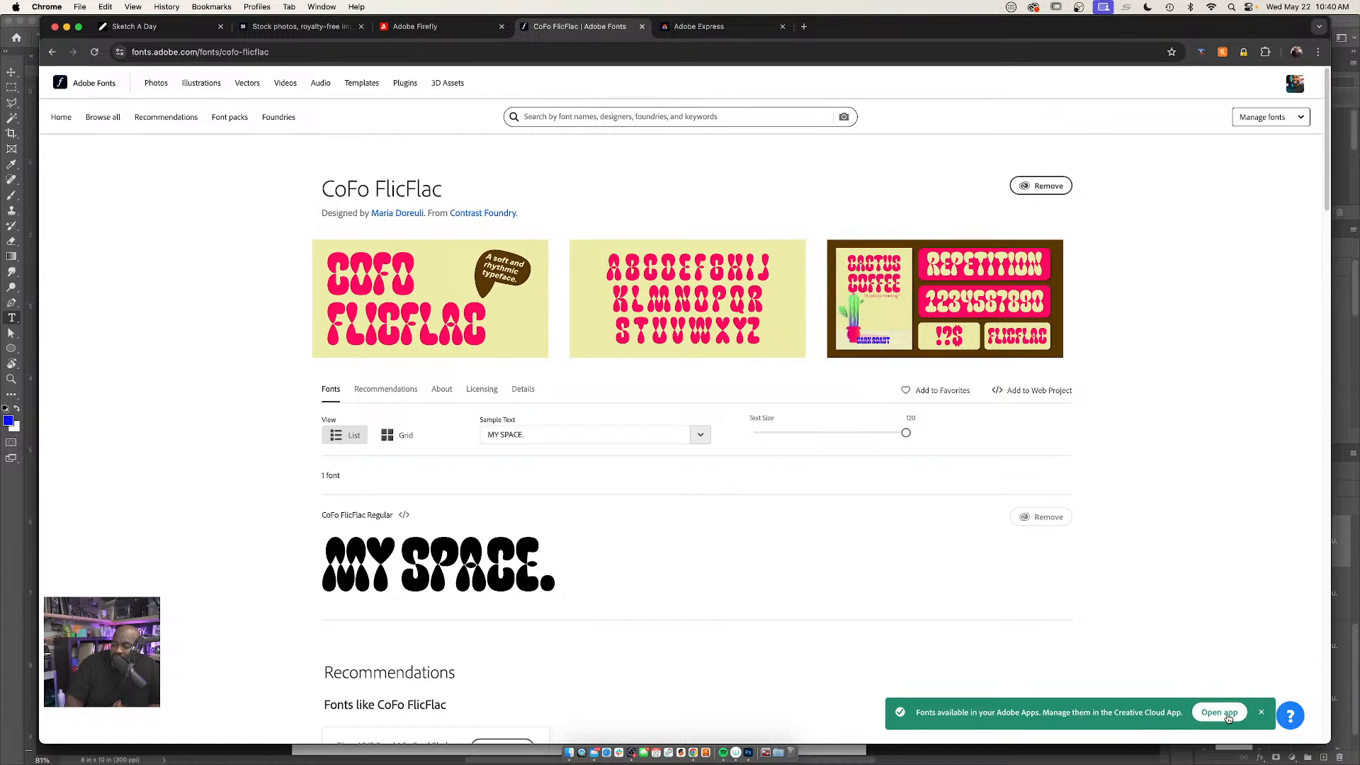
Switch to Photoshop and select all the text of the fourth, handwritten-style "I CAN'T WAIT TO SEE YOU." line
{"action": "left_click", "coordinate": [749, 754]}
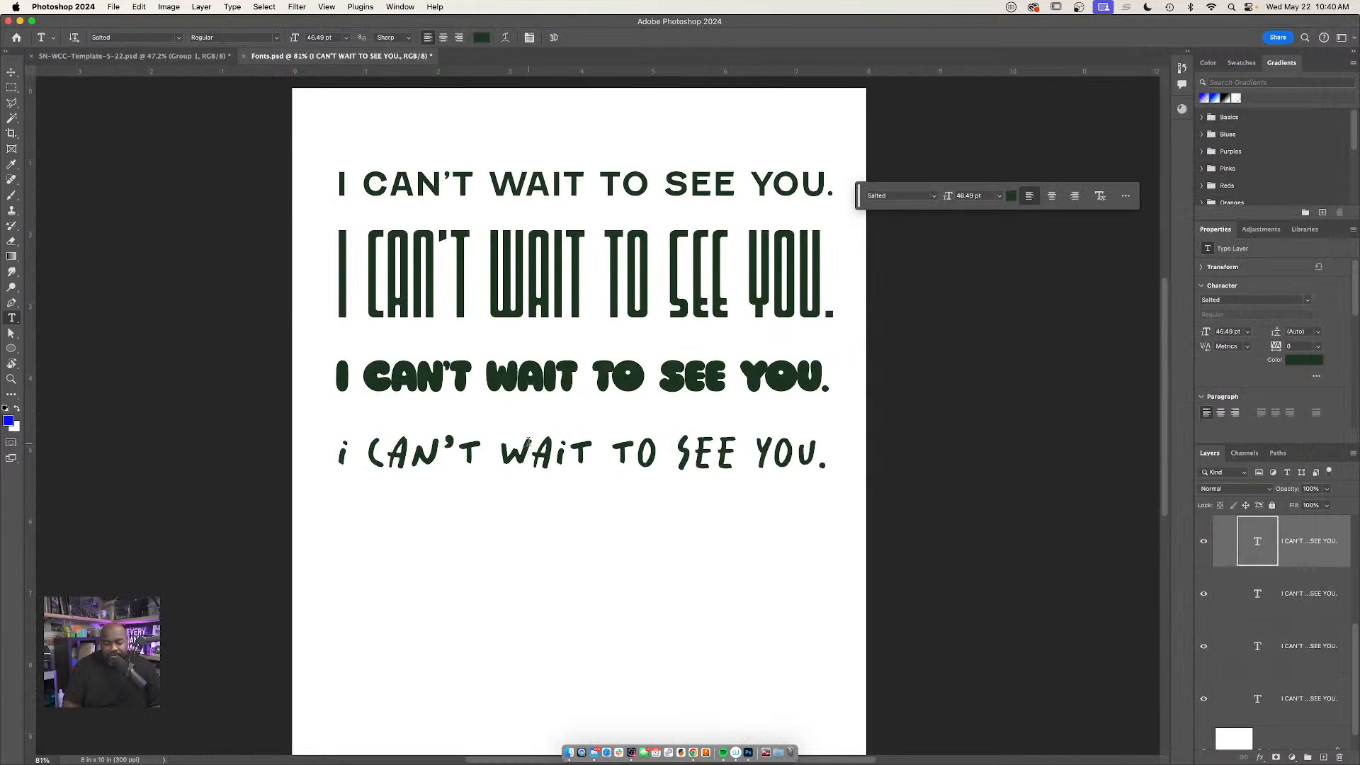
{"action": "left_click", "coordinate": [553, 450]}
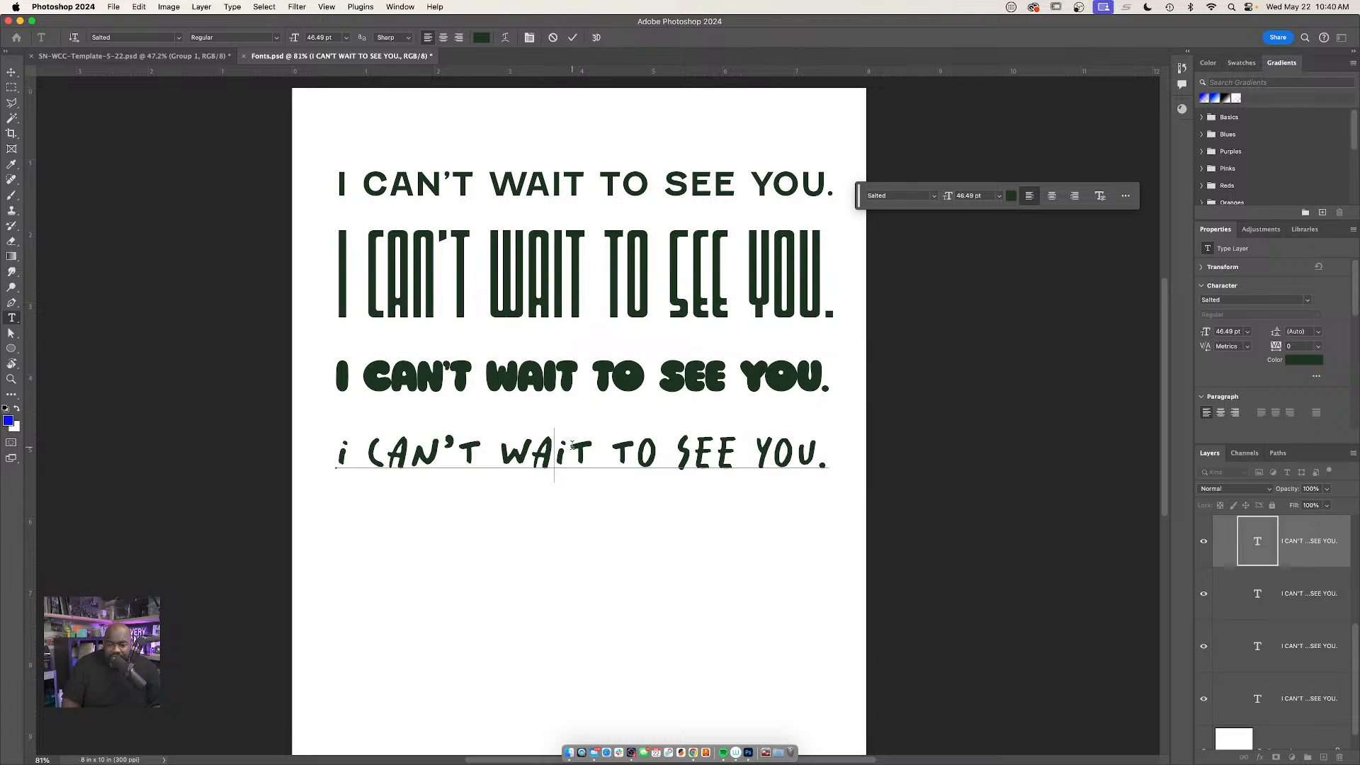
{"action": "left_click", "coordinate": [573, 448]}
{"action": "key", "text": "super+a"}
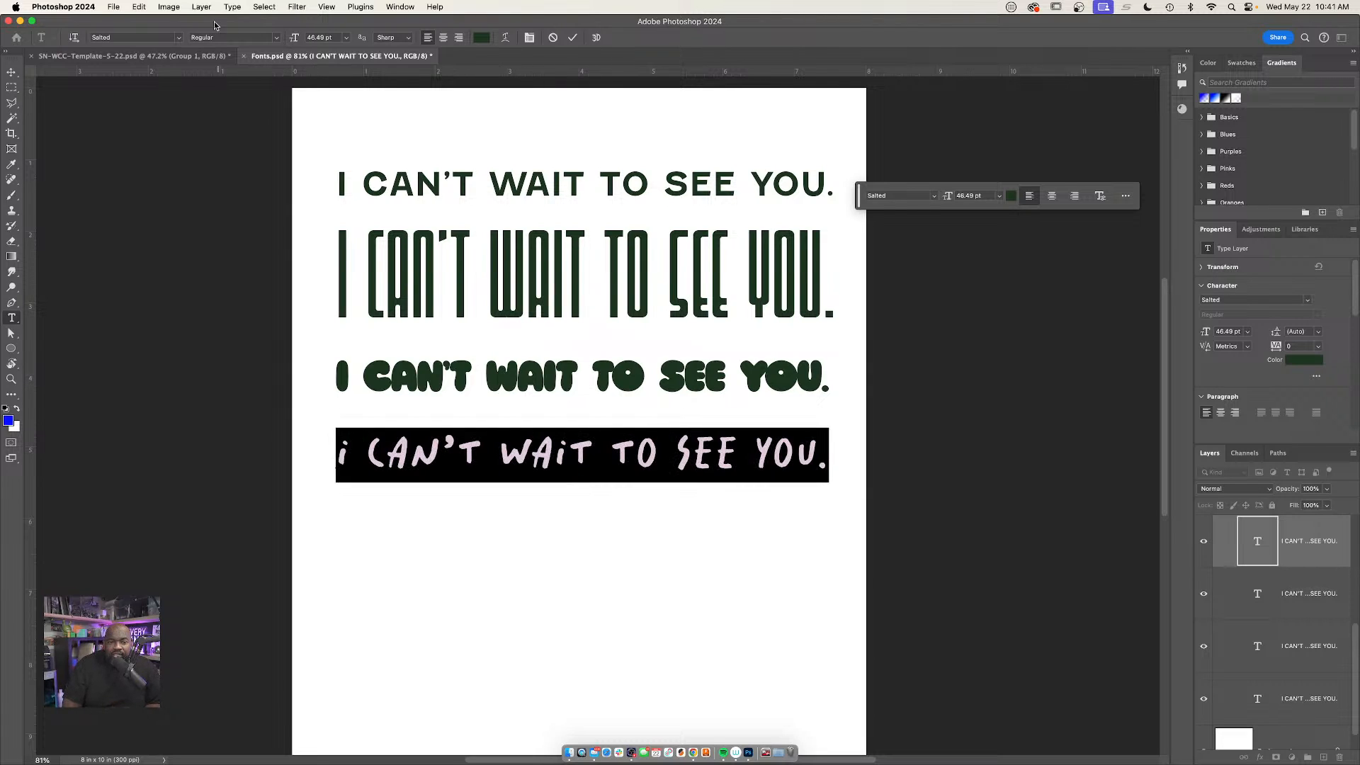
Browse the installed fonts without applying one, and move the contextual task bar down beside the third sample line
{"action": "left_click", "coordinate": [176, 38]}
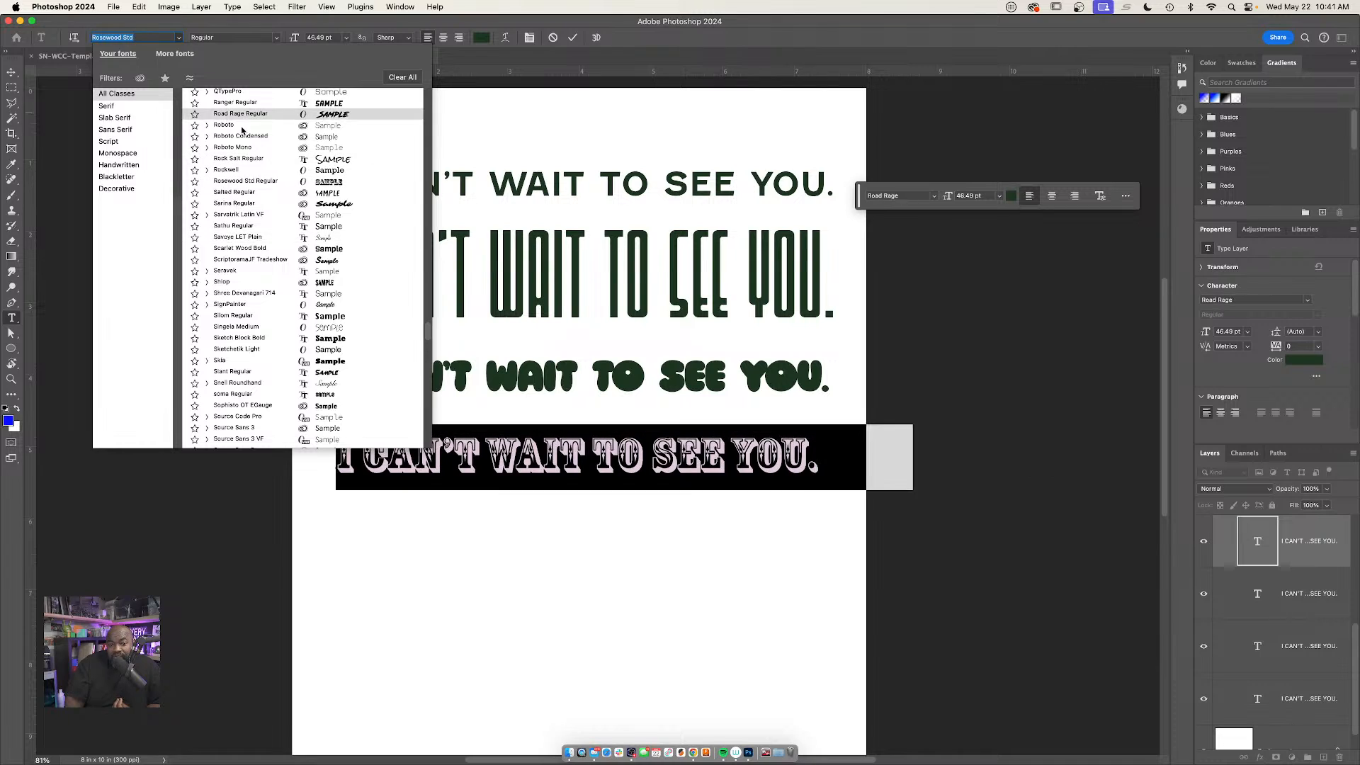
{"action": "left_click", "coordinate": [691, 31]}
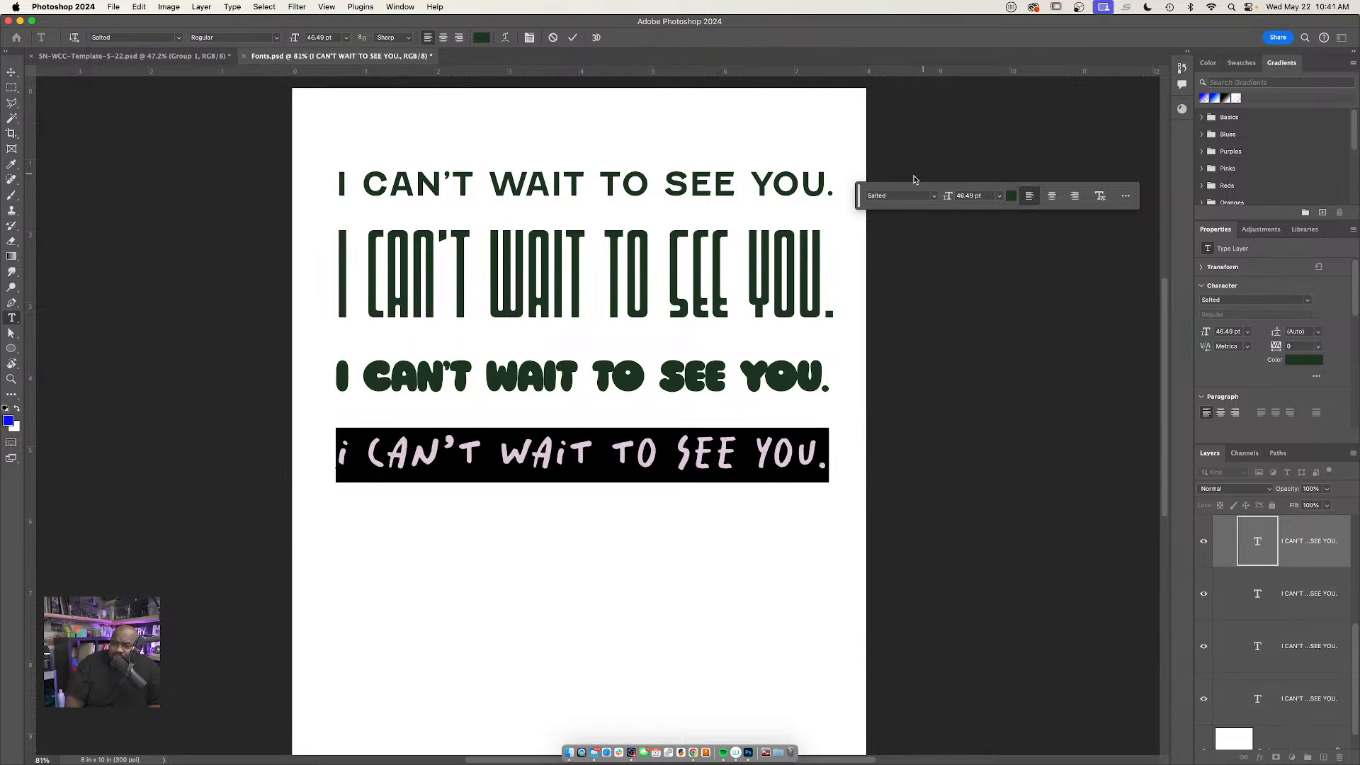
{"action": "left_click_drag", "start_coordinate": [858, 202], "coordinate": [850, 368]}
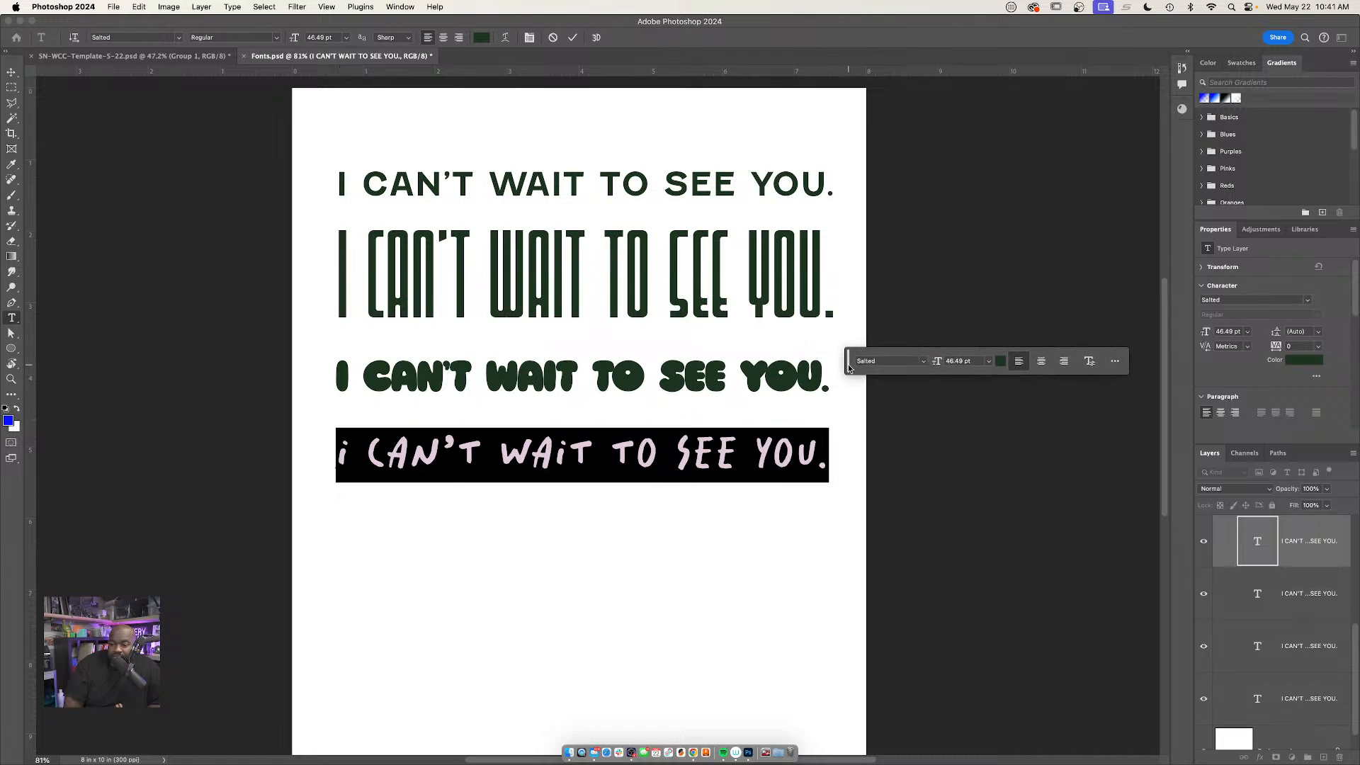
Look over the font class filters and the additional options of the contextual task bar
{"action": "left_click", "coordinate": [925, 362]}
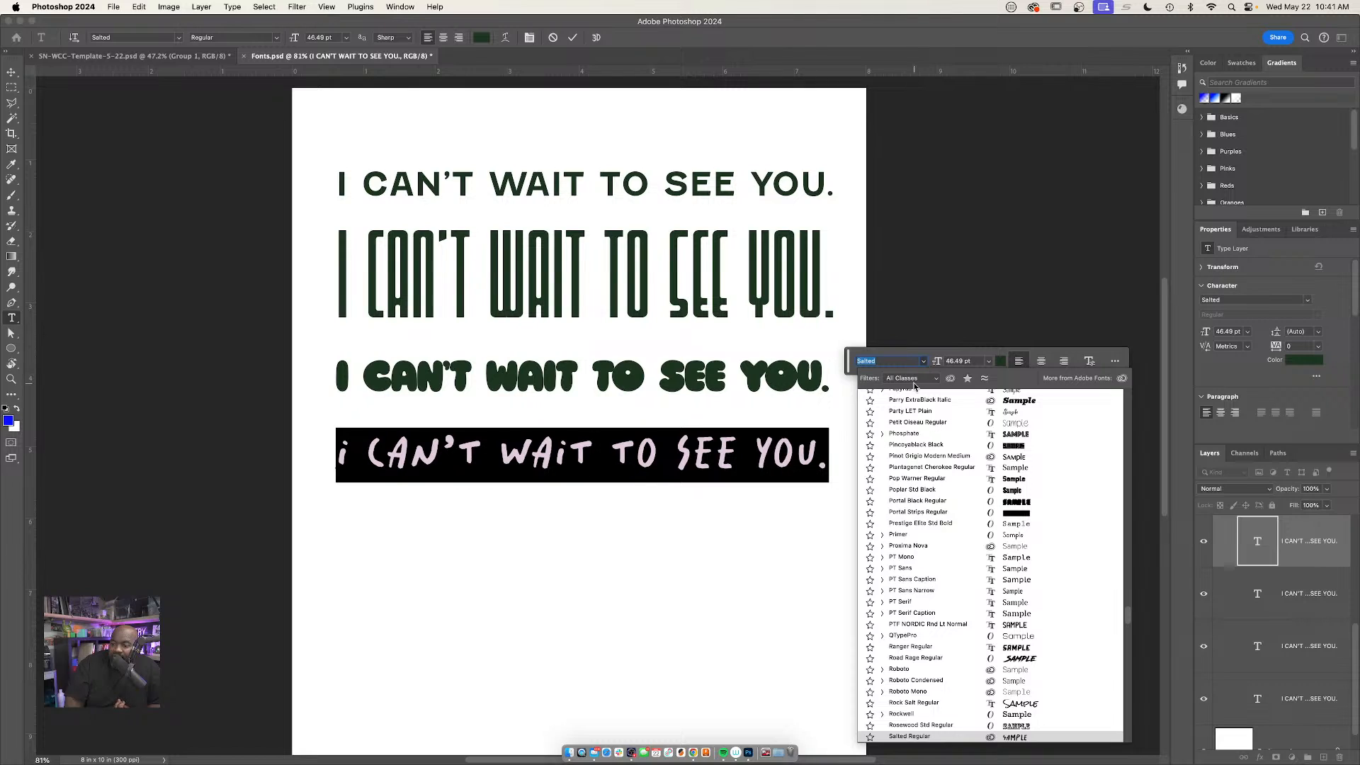
{"action": "left_click", "coordinate": [936, 379]}
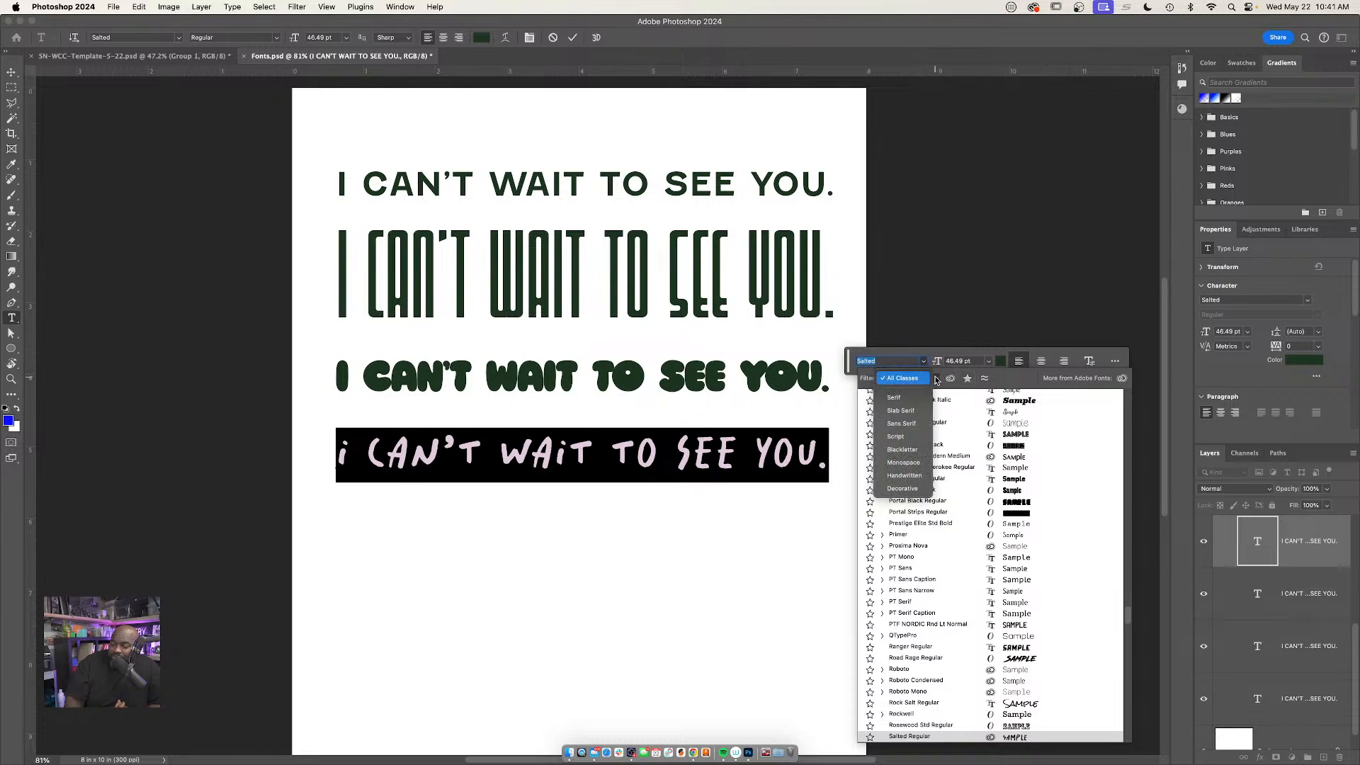
{"action": "left_click", "coordinate": [936, 379]}
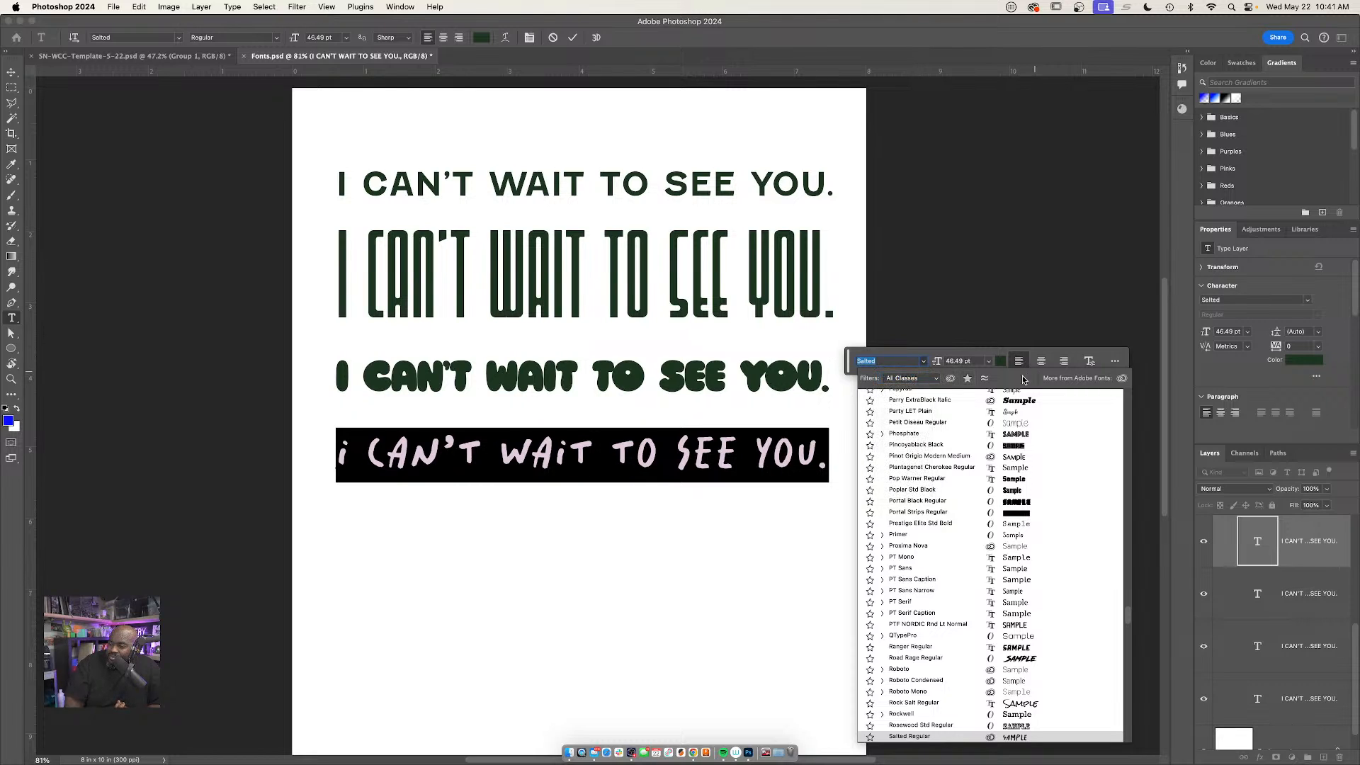
{"action": "left_click", "coordinate": [1115, 362]}
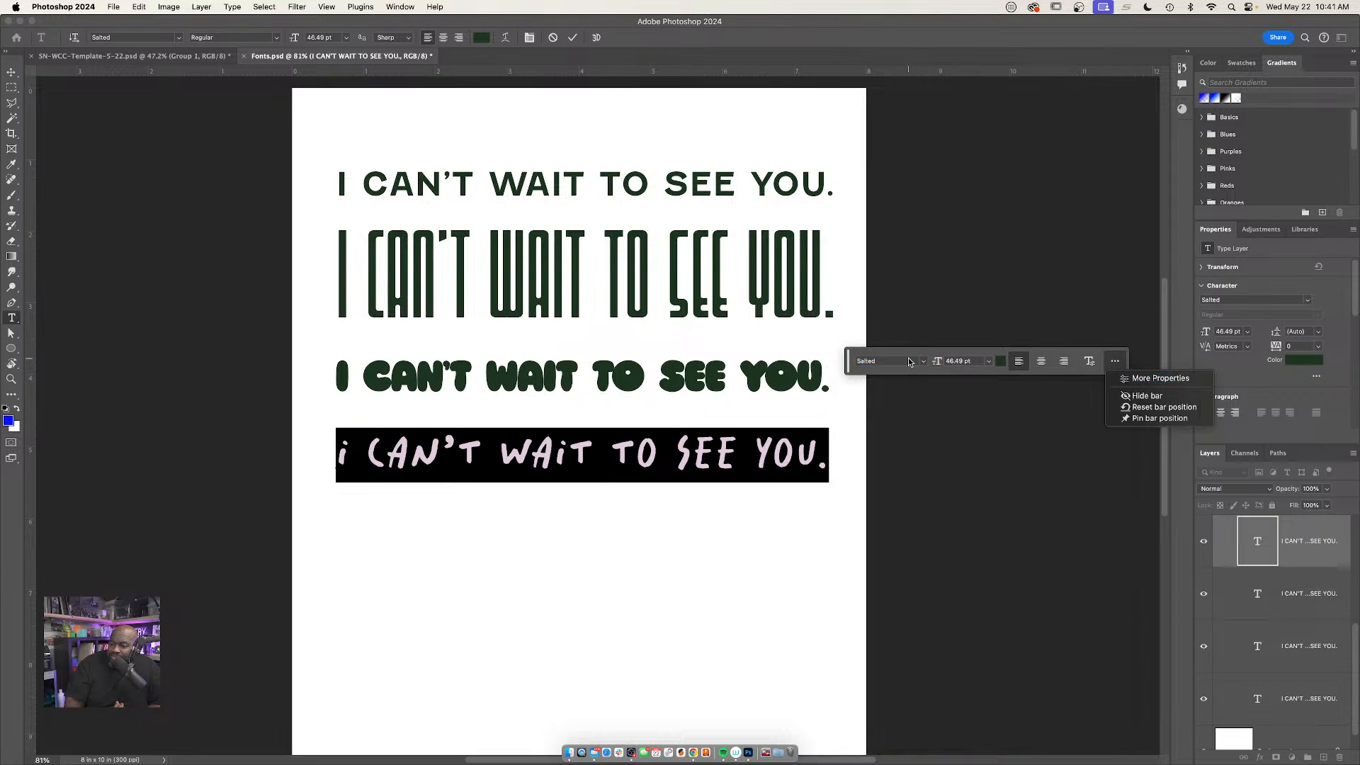
{"action": "left_click", "coordinate": [924, 362]}
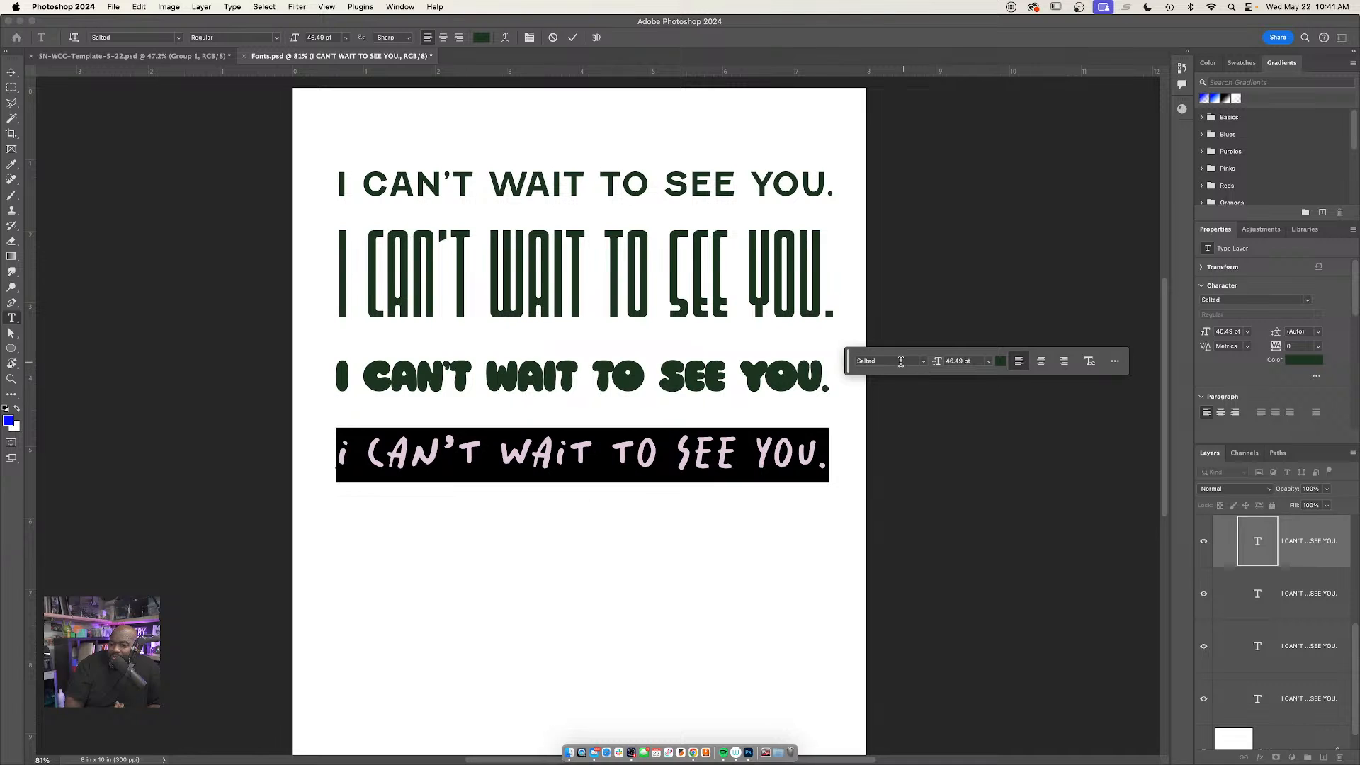
Find CoFo FlicFlac Regular by searching for "fli", apply it to the selected fourth line, and commit the text
{"action": "left_click", "coordinate": [924, 364]}
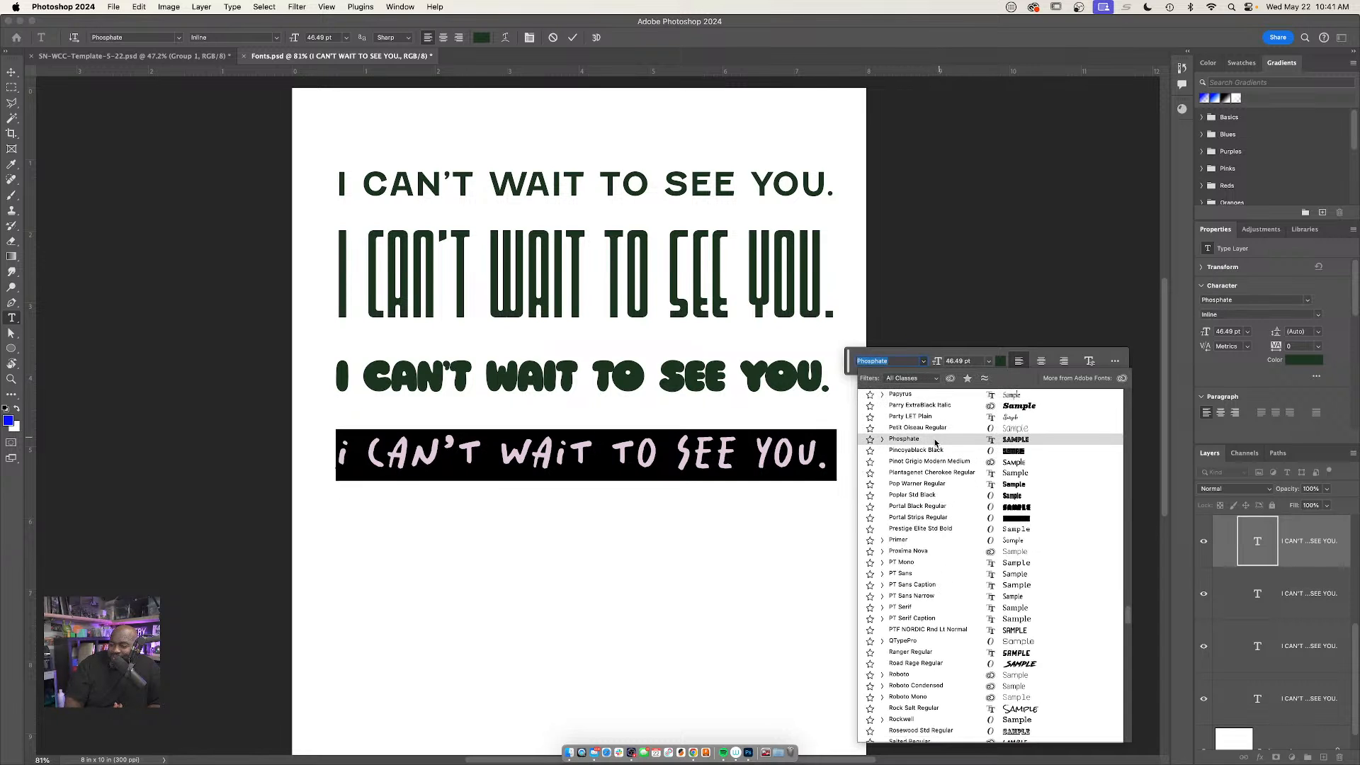
{"action": "scroll", "coordinate": [935, 442], "scroll_direction": "up", "scroll_amount": 15}
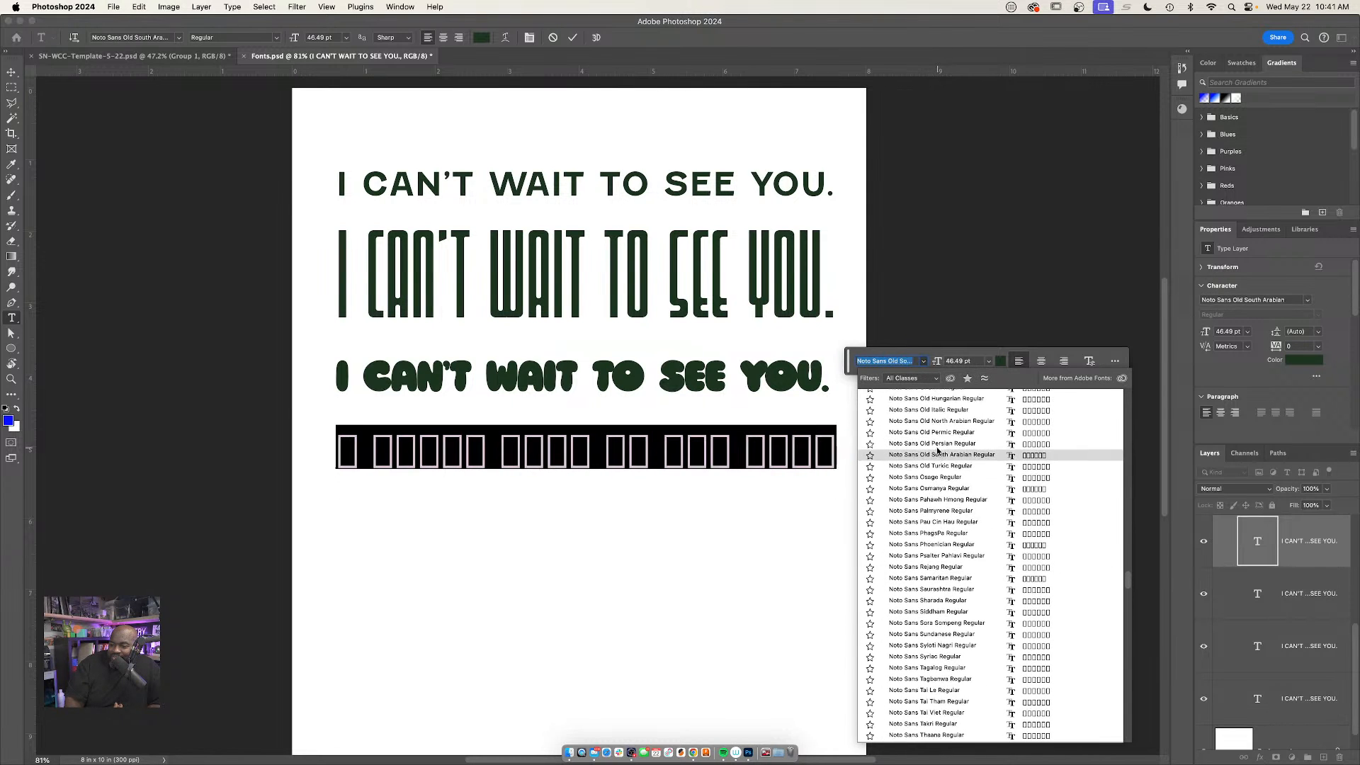
{"action": "type", "text": "fl"}
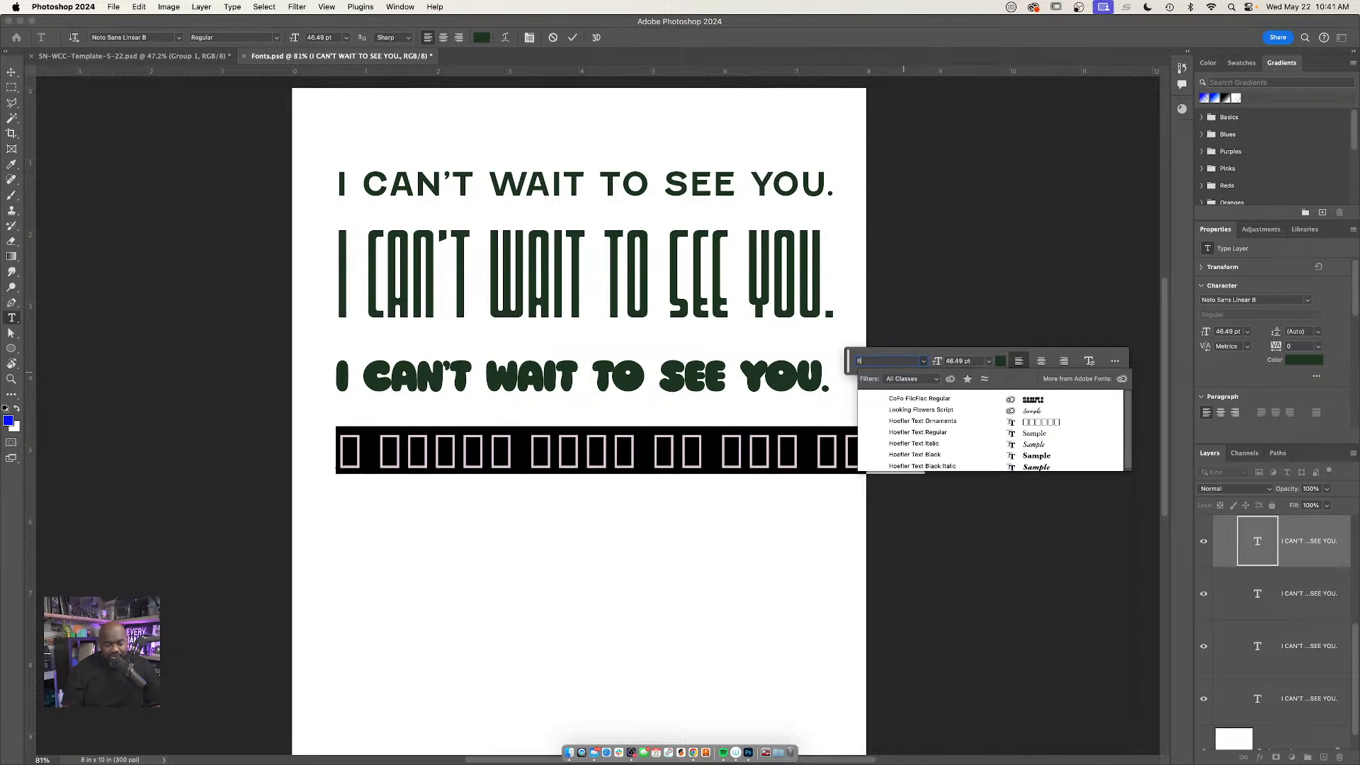
{"action": "type", "text": "icFlac"}
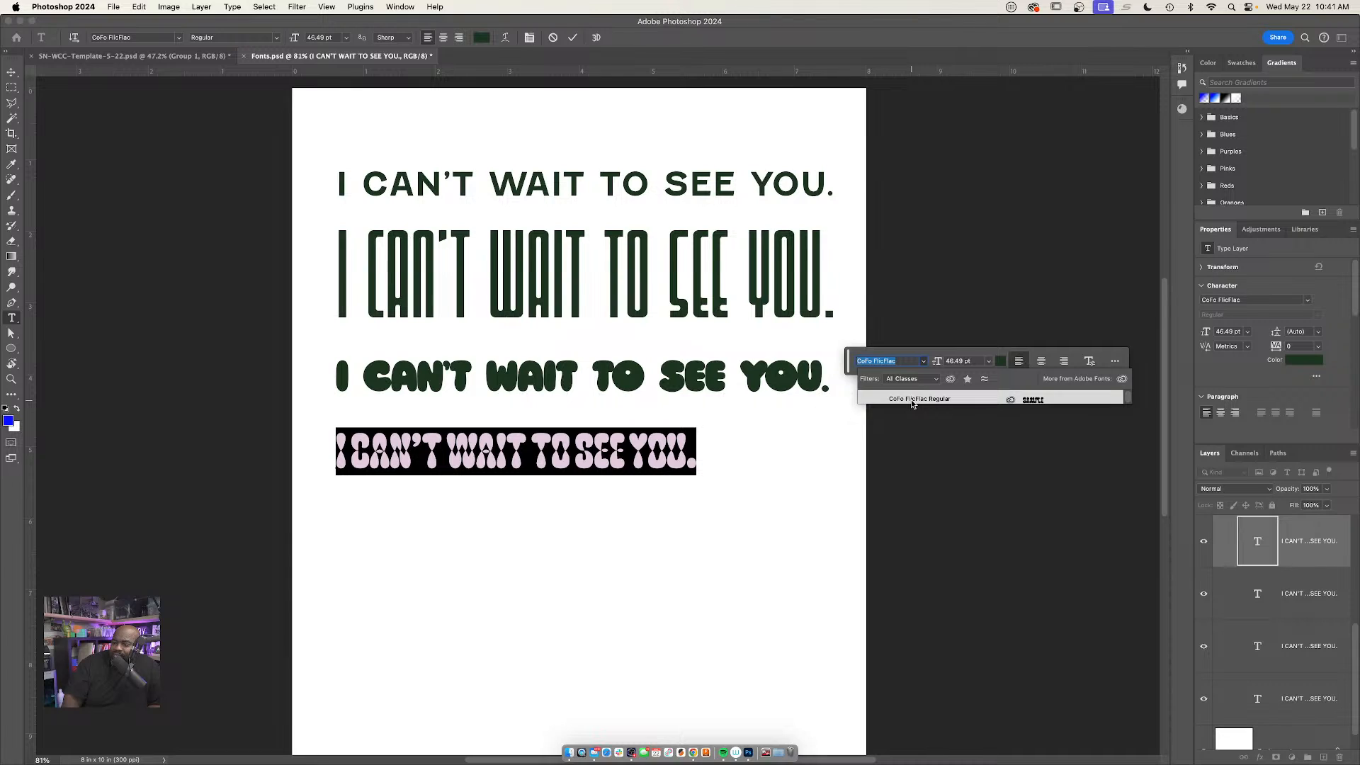
{"action": "left_click", "coordinate": [914, 401]}
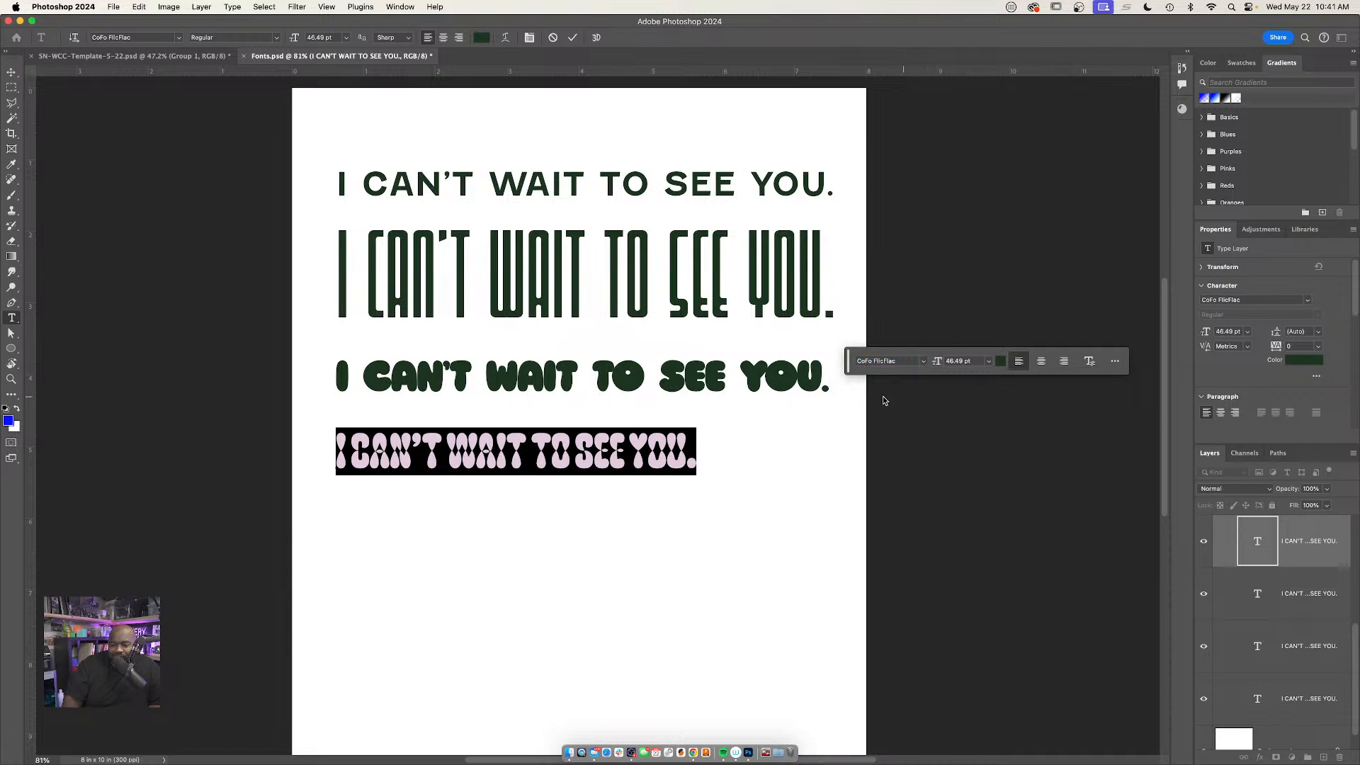
{"action": "left_click", "coordinate": [695, 451]}
{"action": "key", "text": "super+Return"}
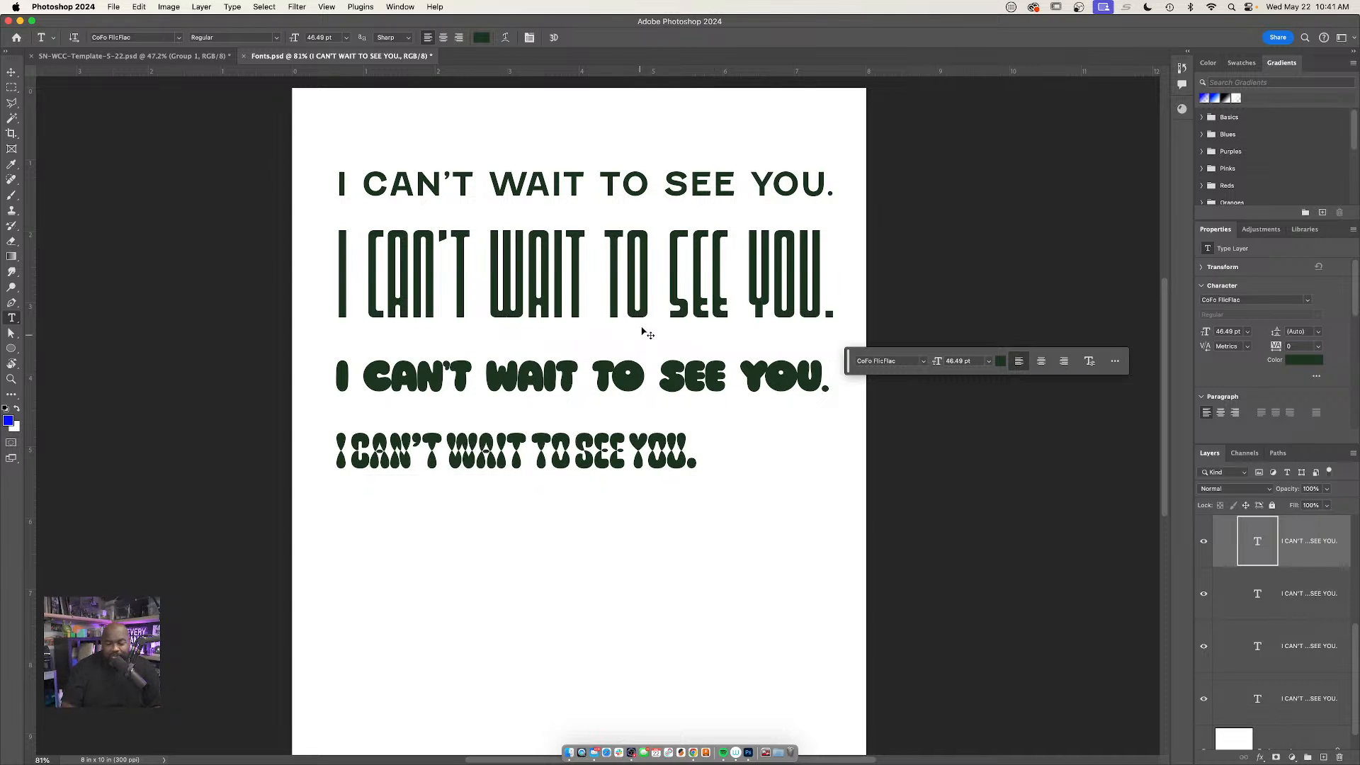
{"action": "key", "text": "super+t"}
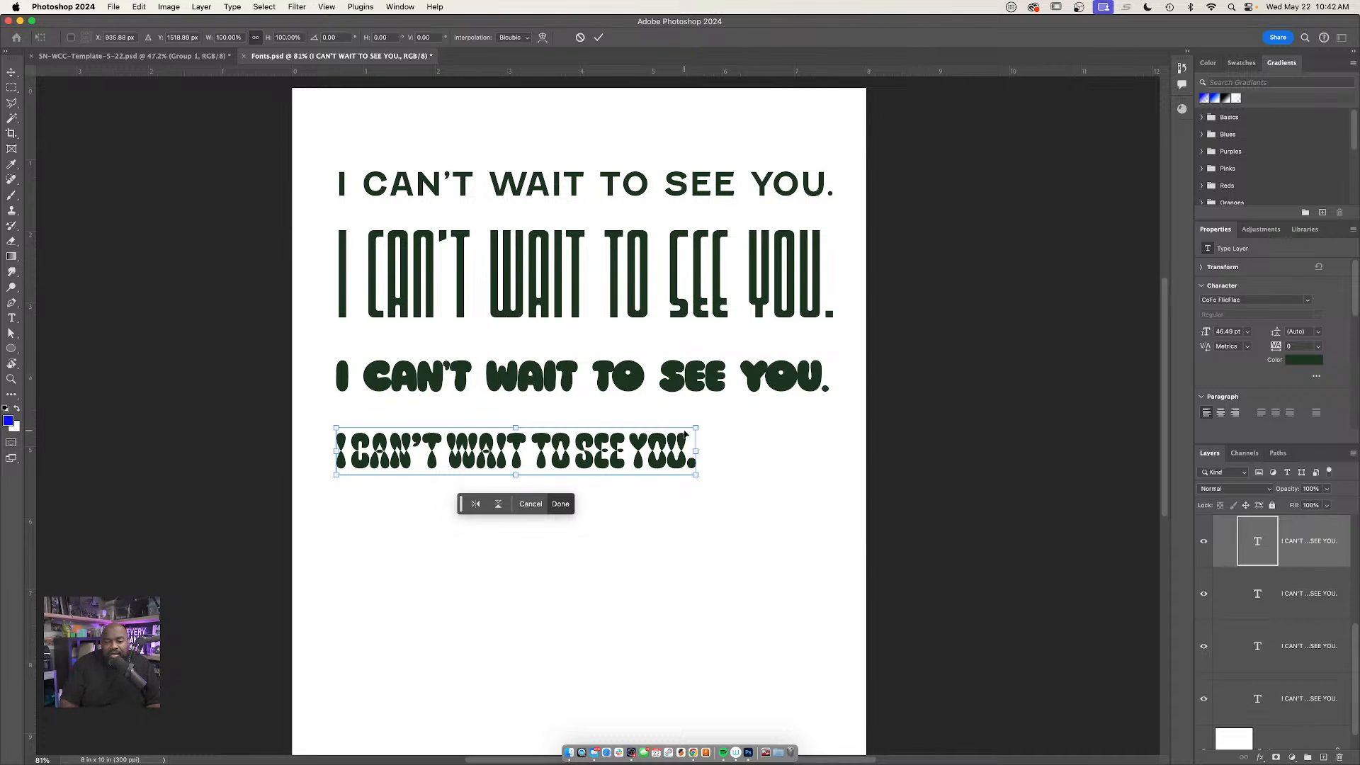
{"action": "key", "text": "Return"}
Start editing the fourth sample line and display the full Character settings for it
{"action": "left_click", "coordinate": [680, 455]}
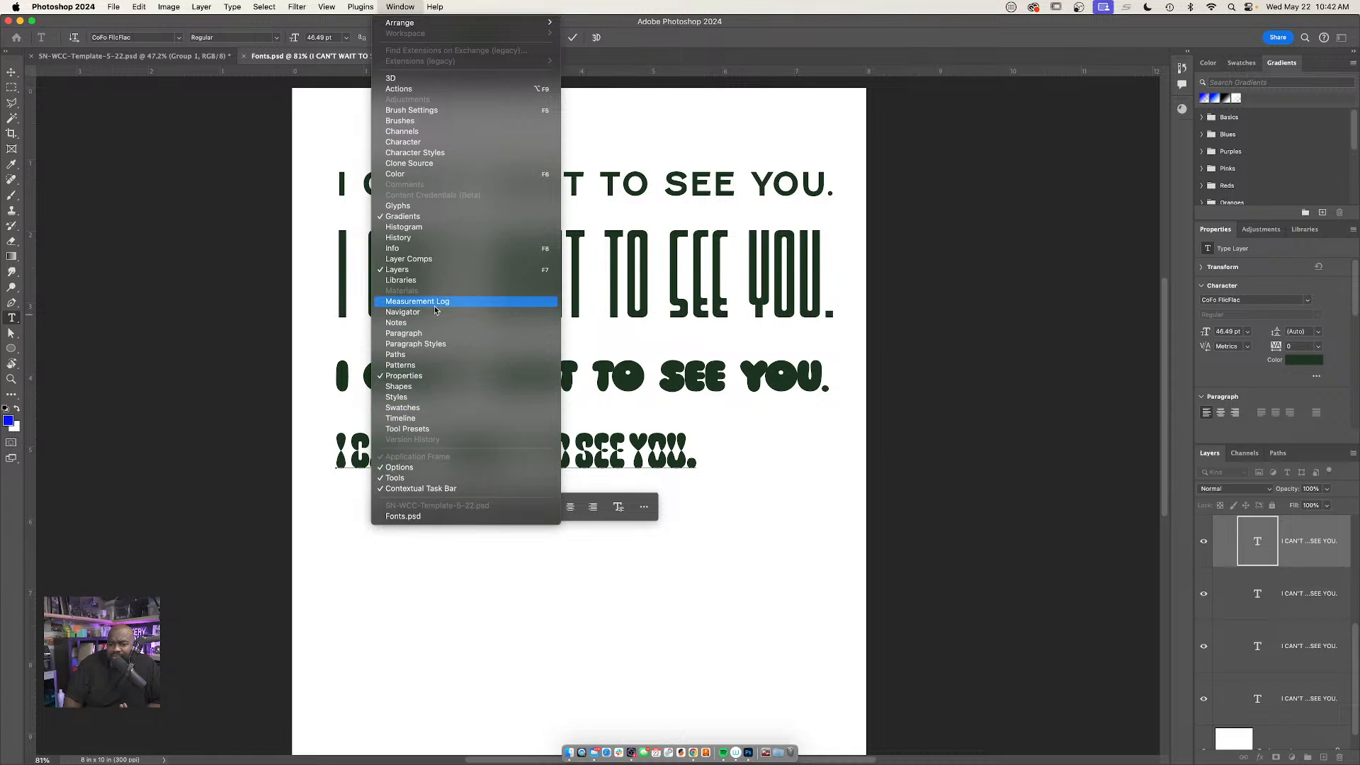
{"action": "left_click", "coordinate": [410, 8]}
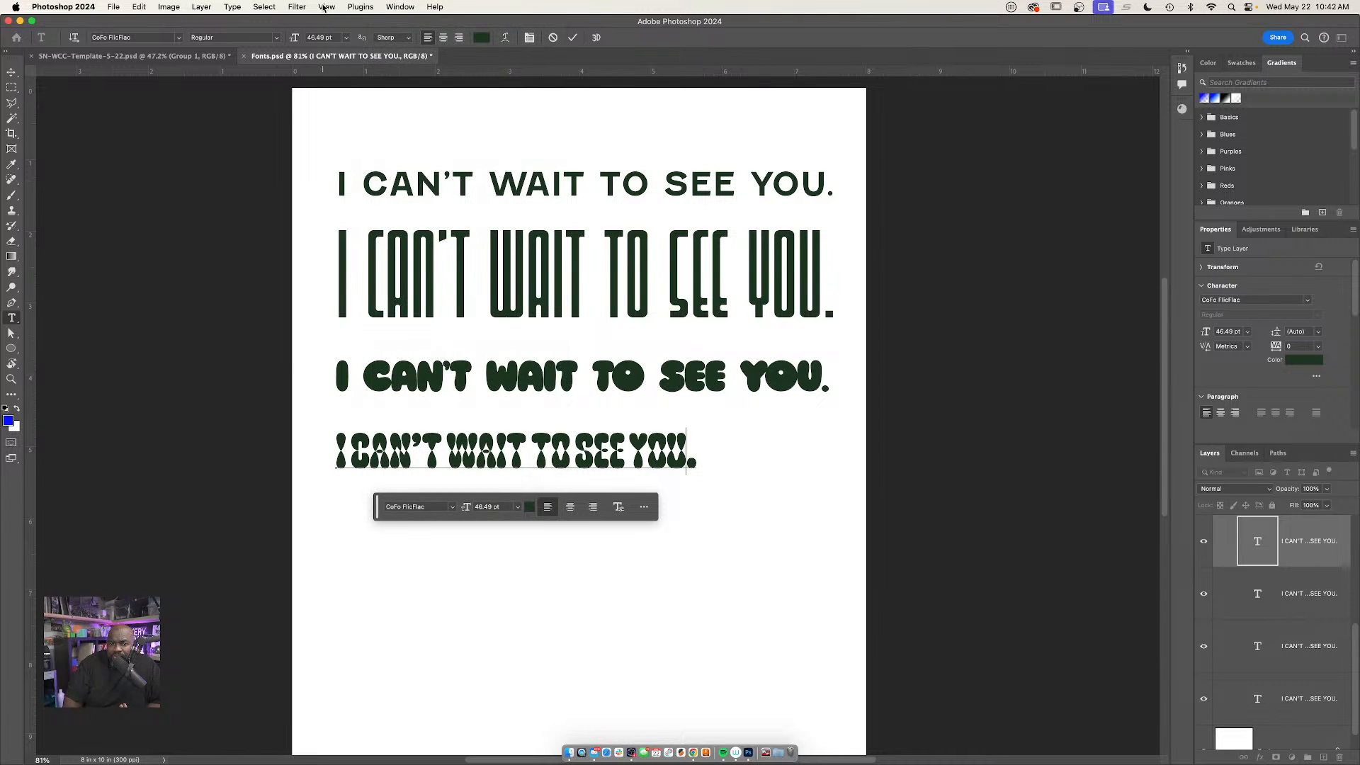
{"action": "left_click", "coordinate": [241, 8]}
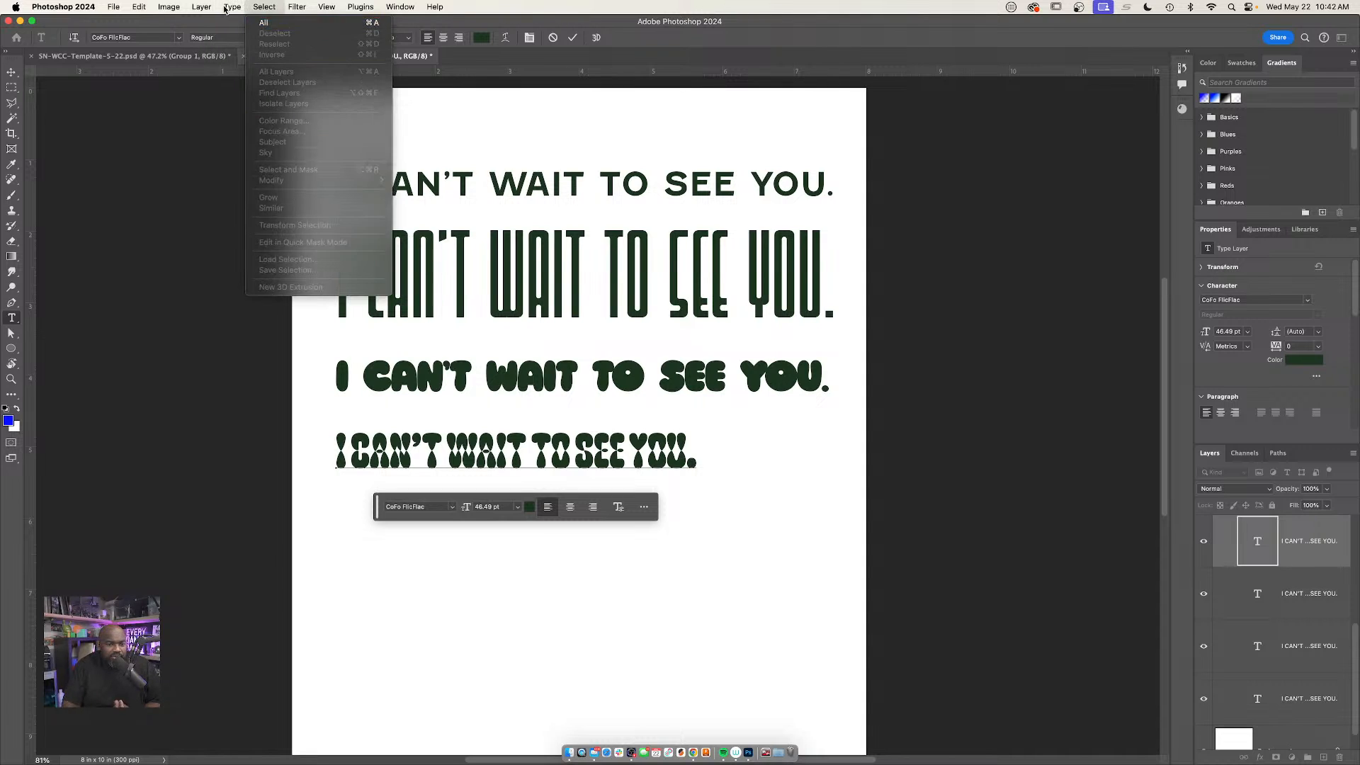
{"action": "mouse_move", "coordinate": [244, 41]}
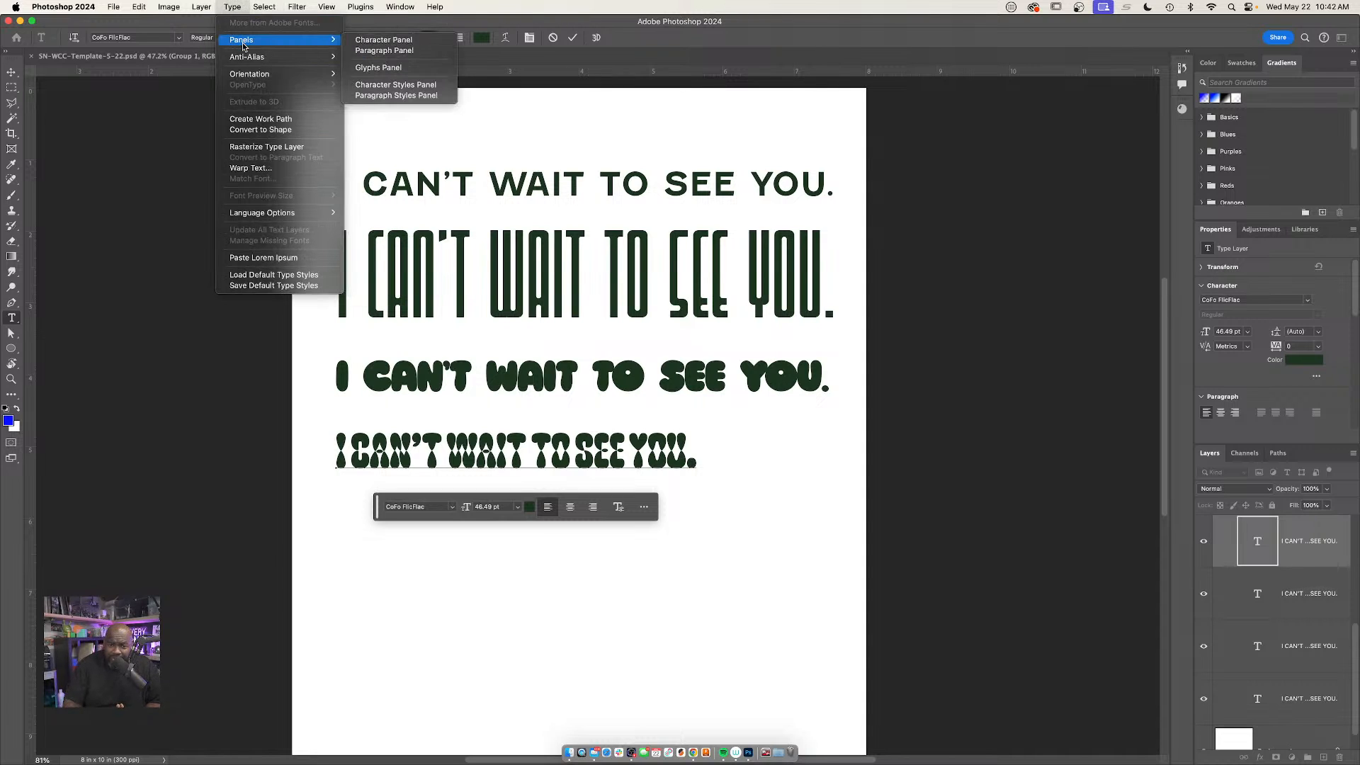
{"action": "left_click", "coordinate": [383, 40]}
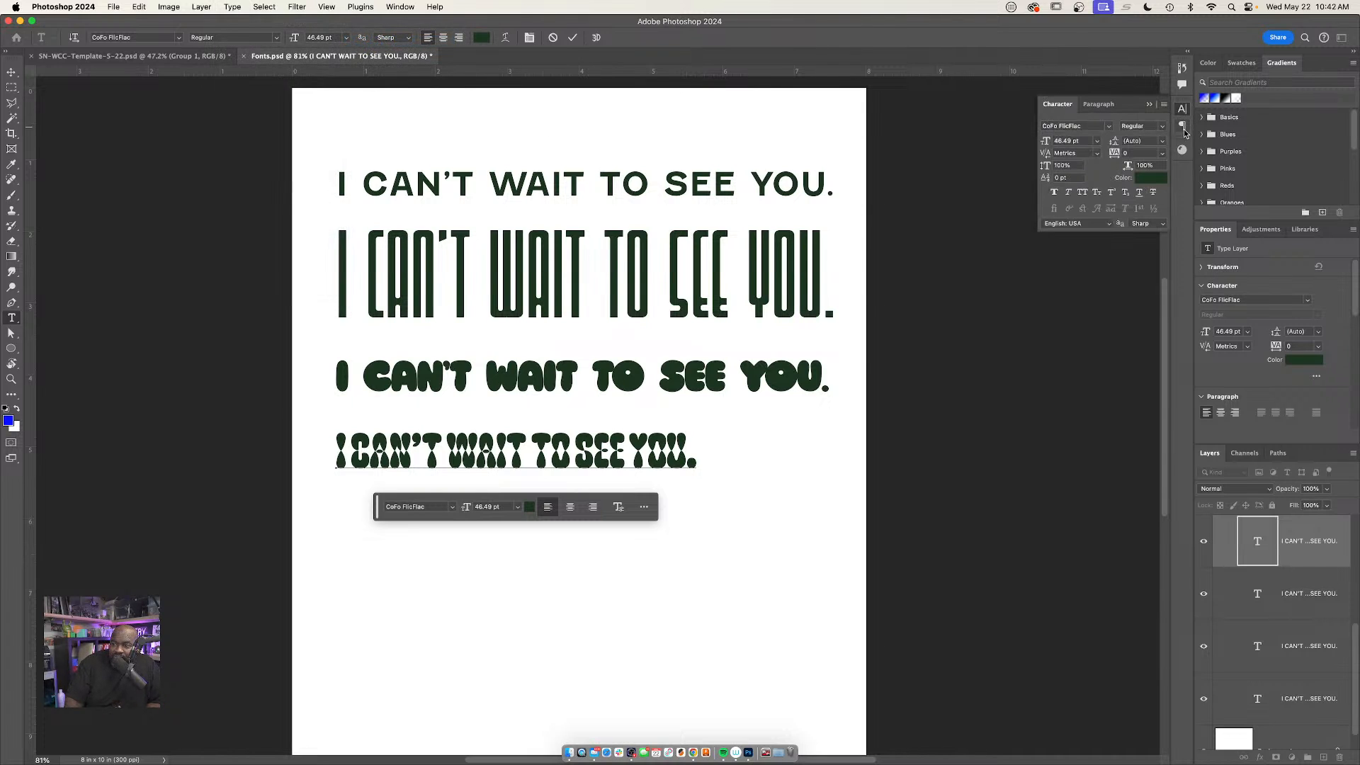
Float the Character settings over the canvas, select the whole fourth sample line, and enlarge its font size to 64 pt
{"action": "left_click_drag", "start_coordinate": [1058, 104], "coordinate": [785, 504]}
{"action": "left_click_drag", "start_coordinate": [693, 449], "coordinate": [325, 390]}
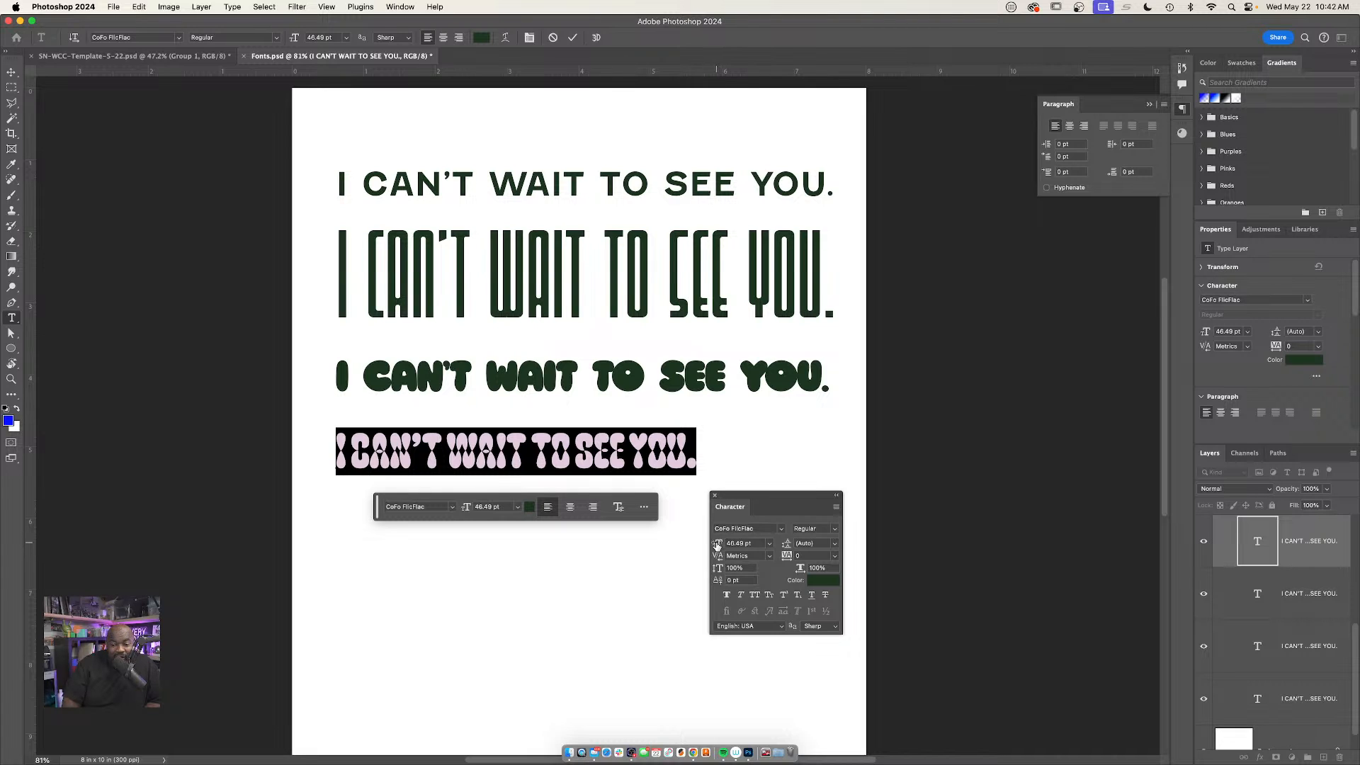
{"action": "left_click_drag", "start_coordinate": [716, 547], "coordinate": [719, 548]}
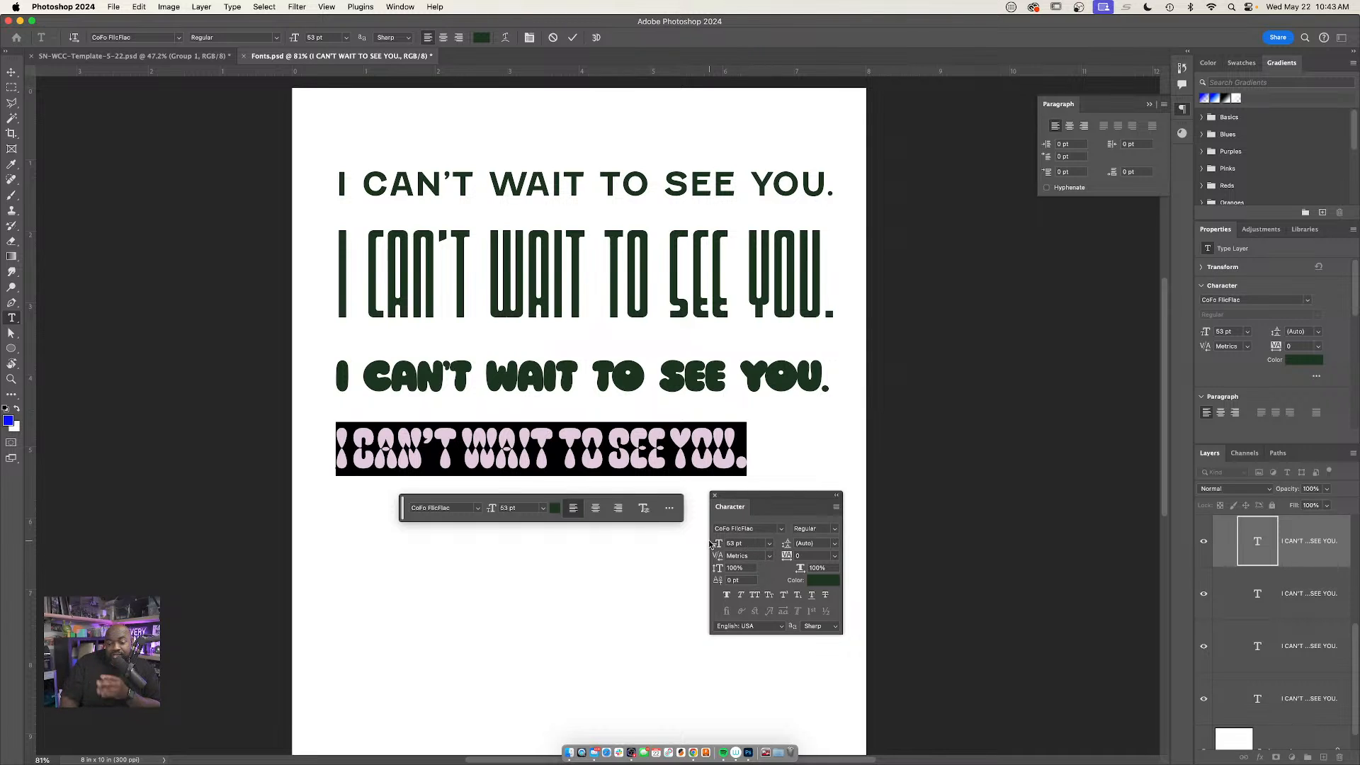
{"action": "left_click_drag", "start_coordinate": [716, 545], "coordinate": [725, 547]}
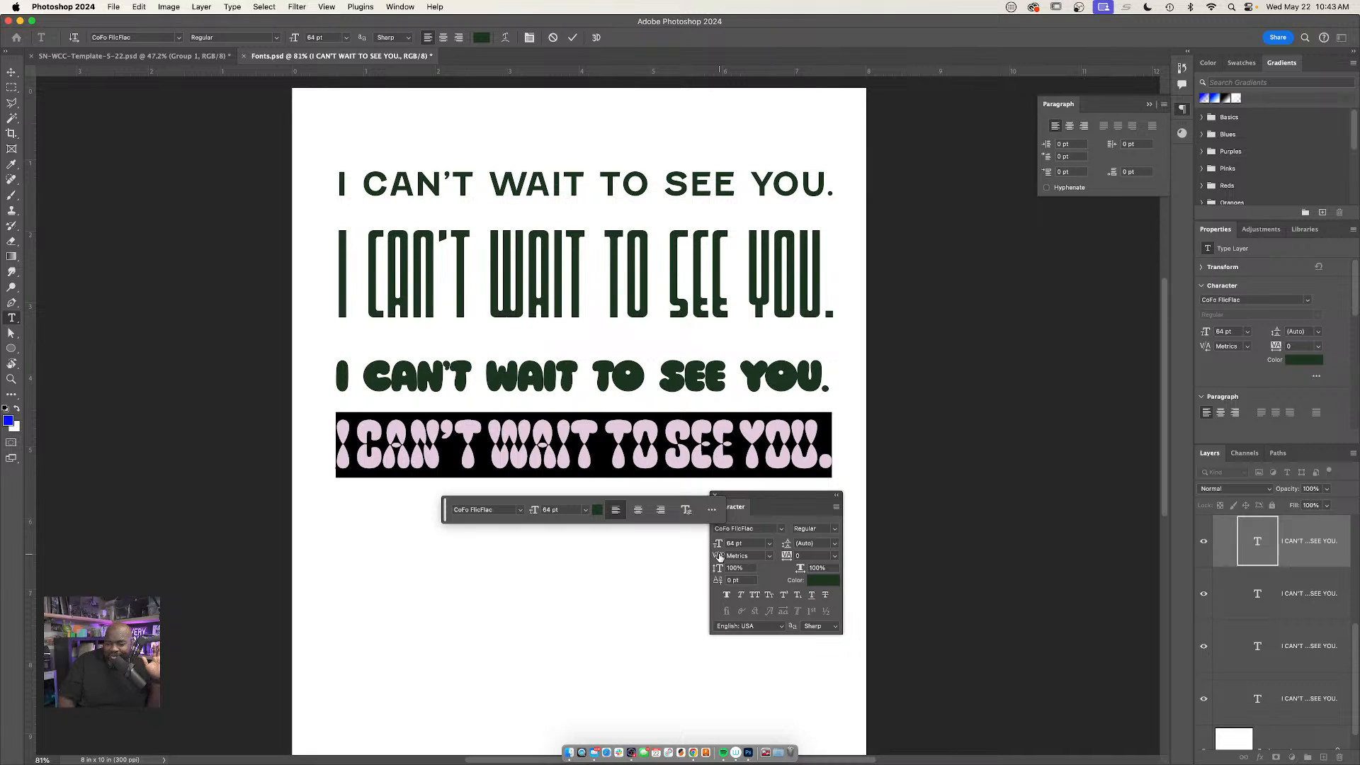
Set the kerning of the selected fourth line to 0 and look over the preset kerning values
{"action": "left_click_drag", "start_coordinate": [720, 557], "coordinate": [722, 556]}
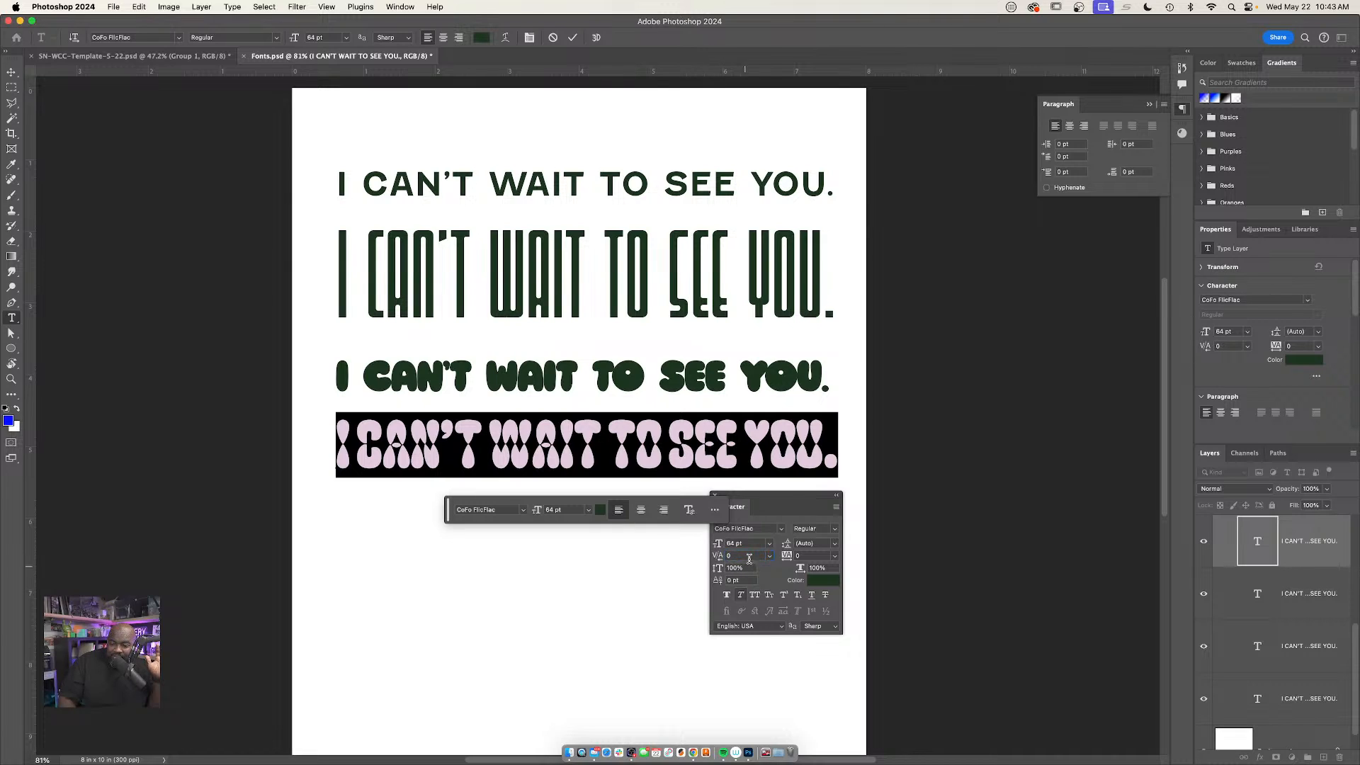
{"action": "left_click", "coordinate": [769, 556]}
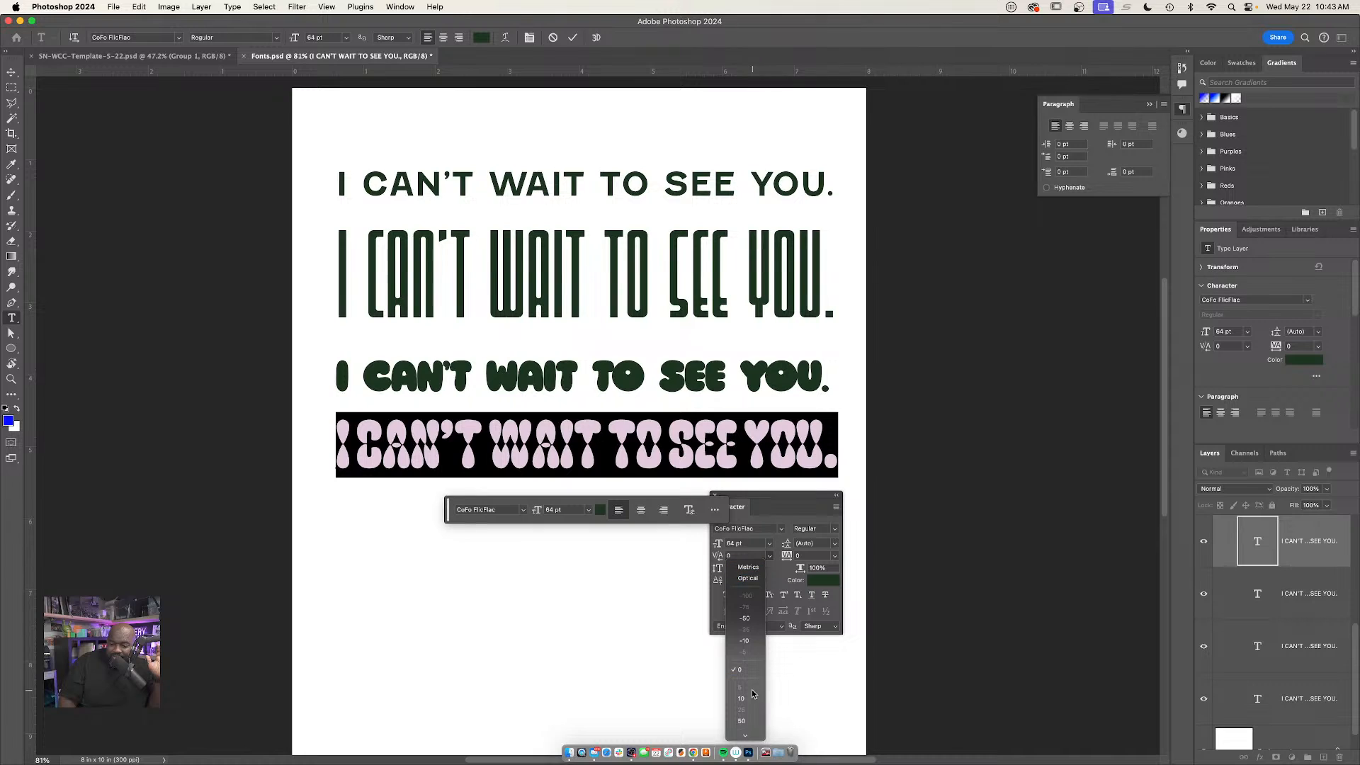
{"action": "left_click", "coordinate": [657, 511]}
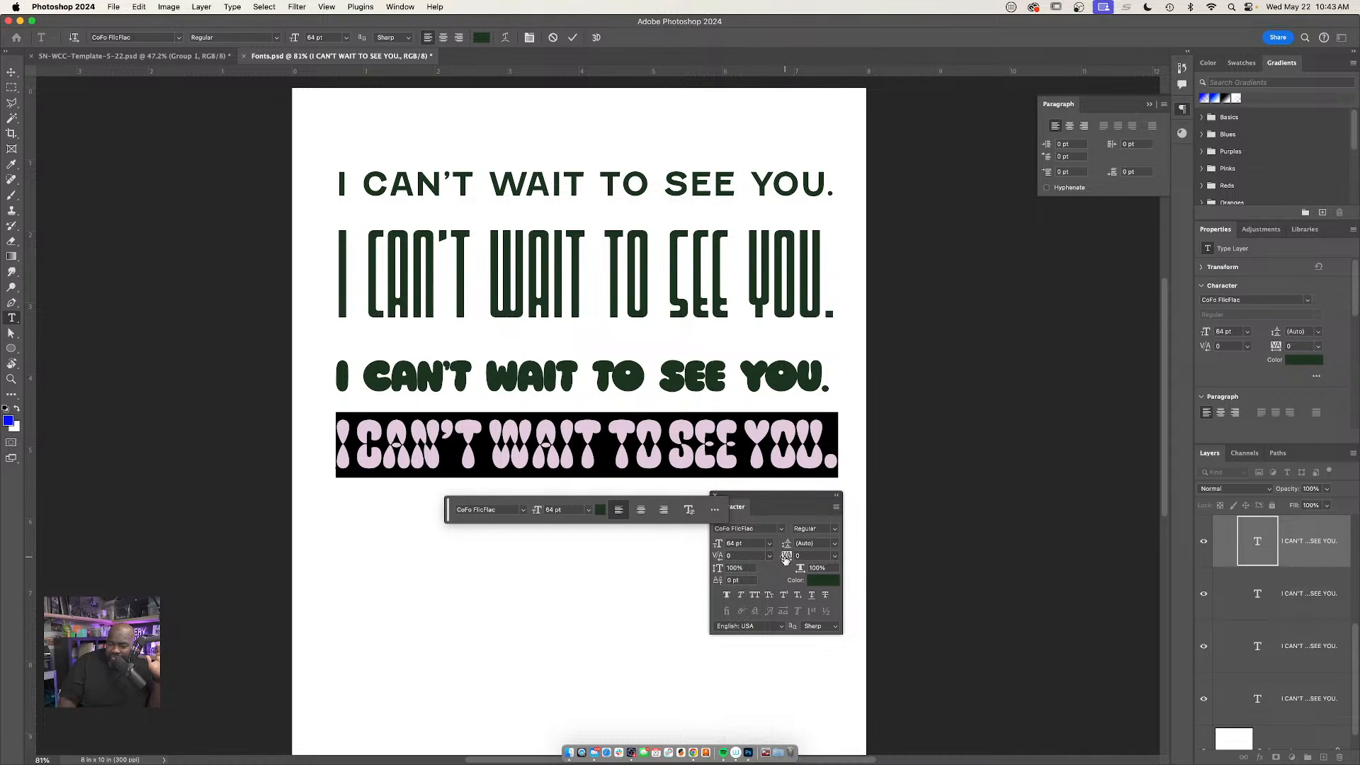
Try tracking values of 50, -25 and 75 on the selected fourth line
{"action": "left_click", "coordinate": [835, 557]}
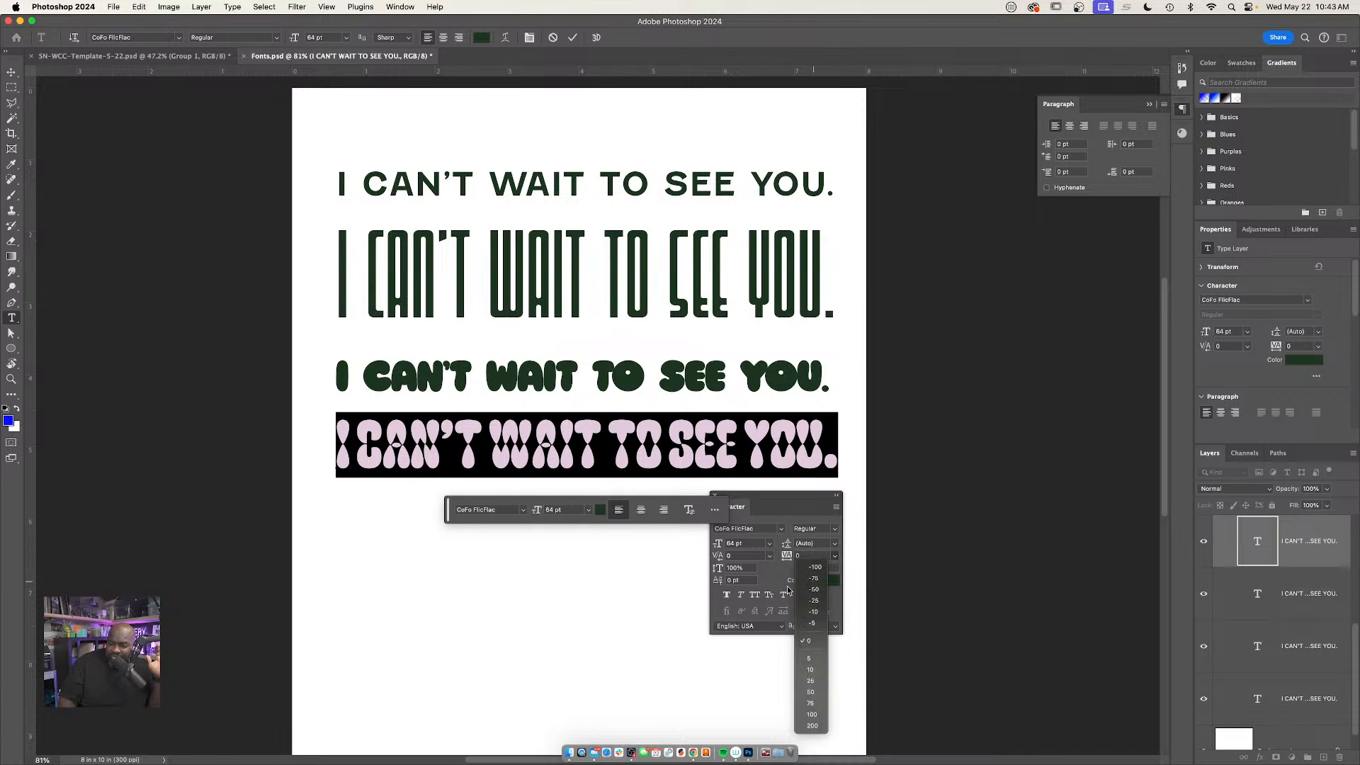
{"action": "left_click", "coordinate": [812, 691]}
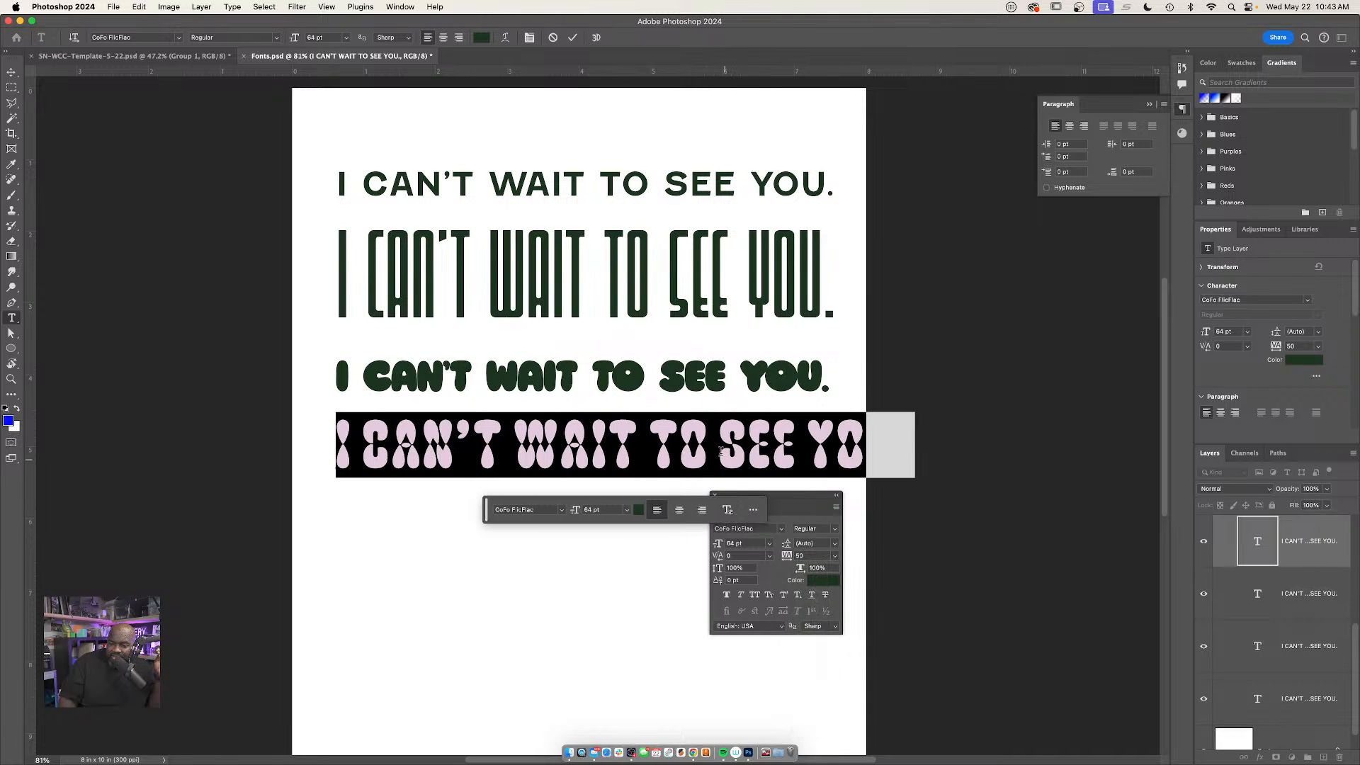
{"action": "left_click", "coordinate": [837, 558]}
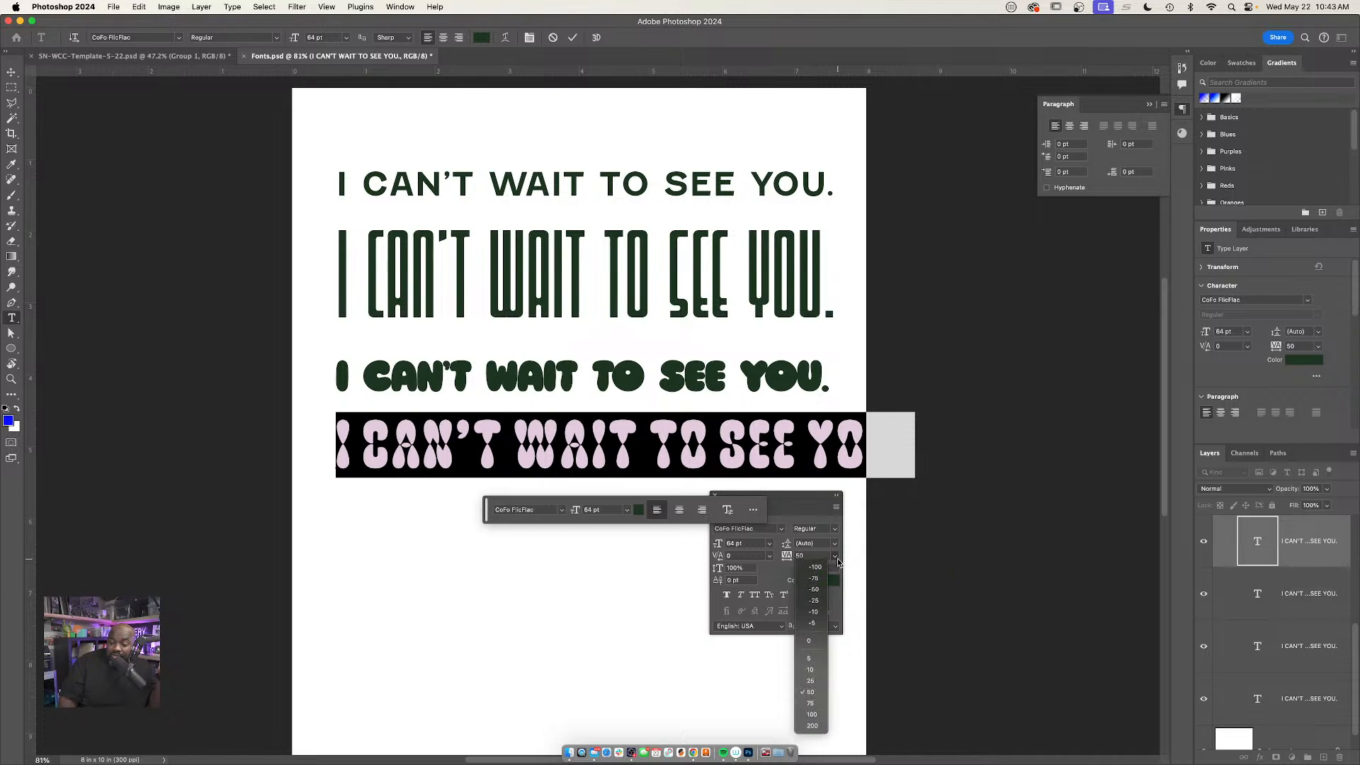
{"action": "left_click", "coordinate": [816, 601]}
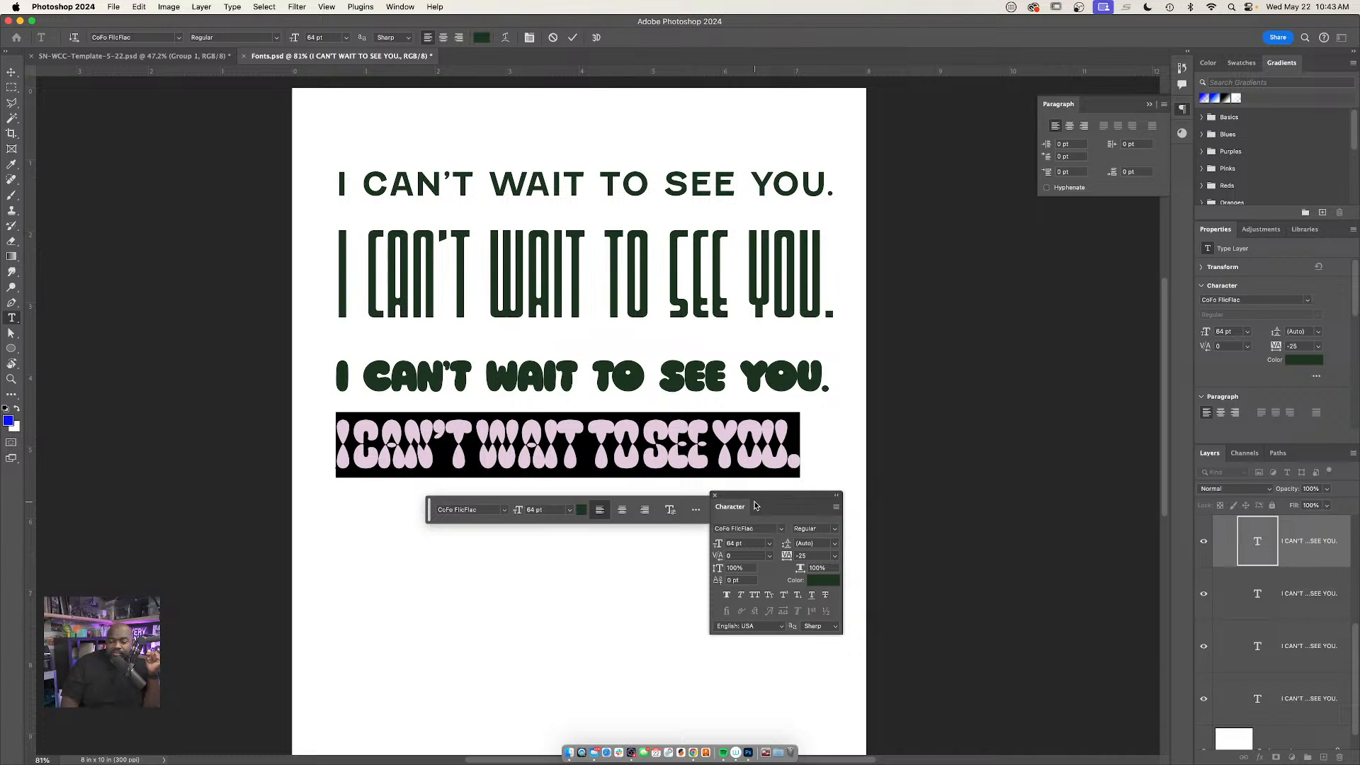
{"action": "left_click_drag", "start_coordinate": [788, 559], "coordinate": [784, 560]}
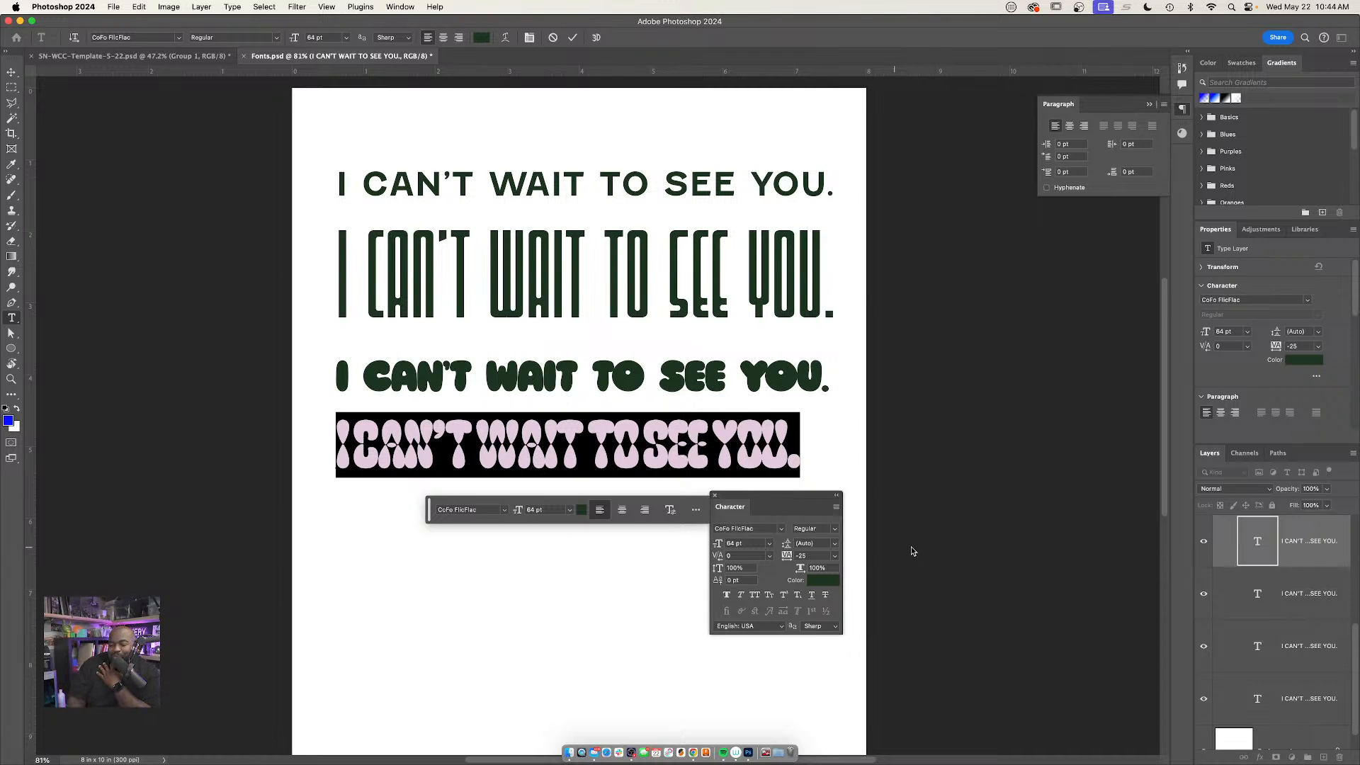
{"action": "left_click", "coordinate": [833, 555]}
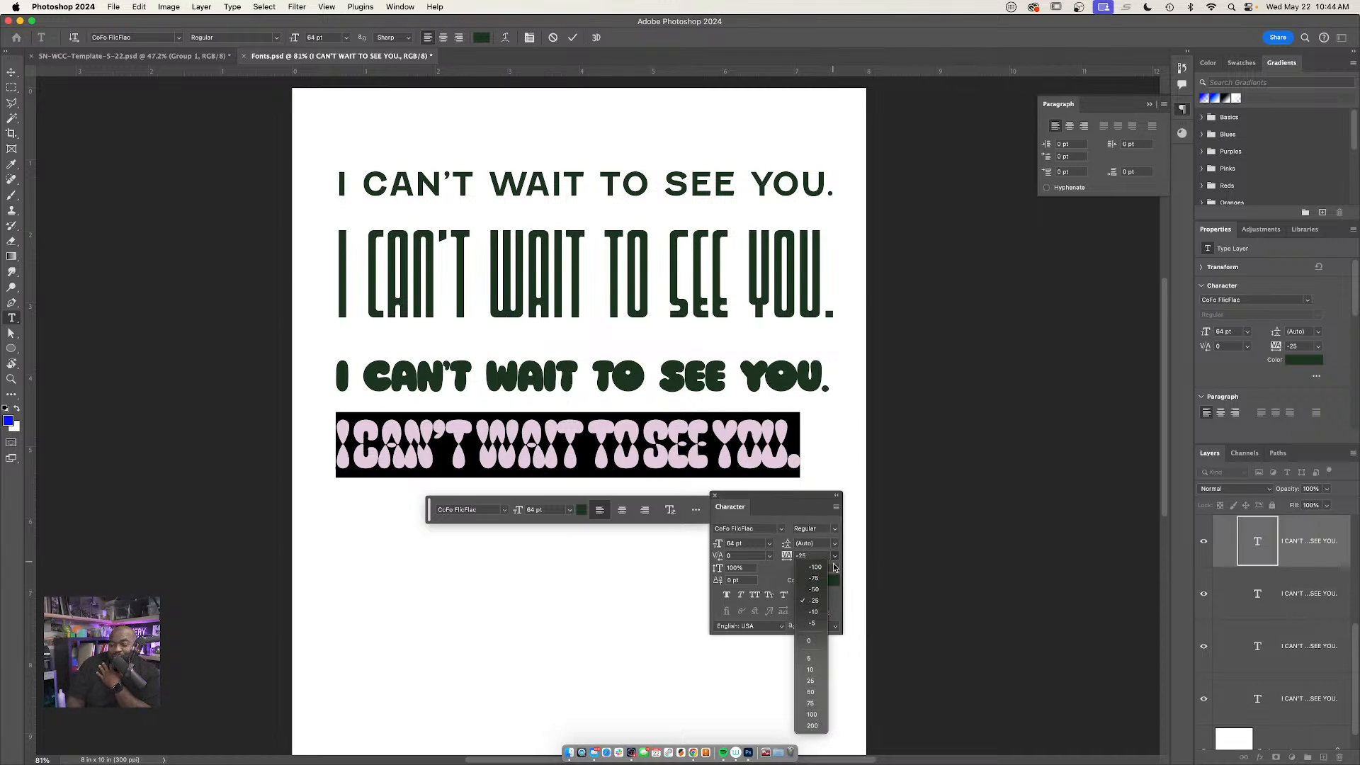
{"action": "left_click", "coordinate": [812, 704]}
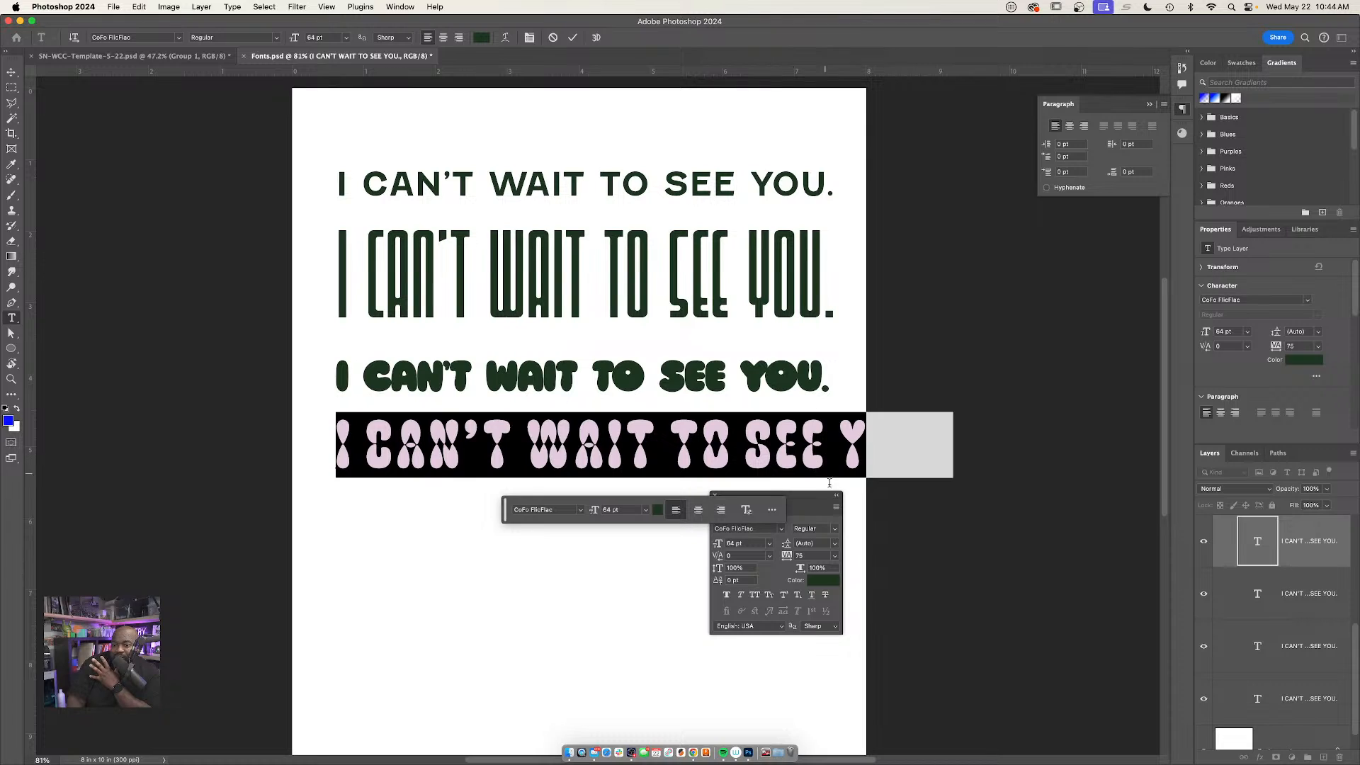
Set the fourth line's tracking to 200 and commit the text
{"action": "left_click", "coordinate": [836, 557]}
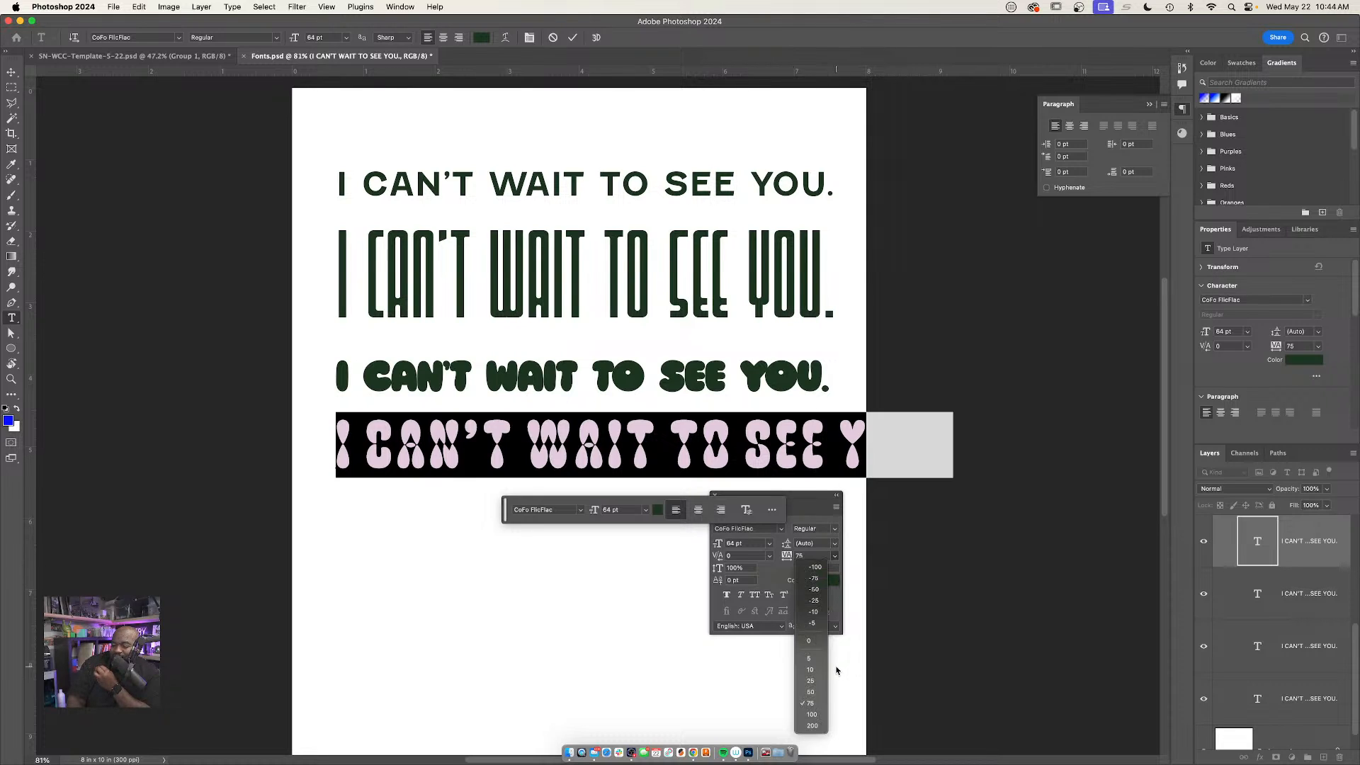
{"action": "left_click", "coordinate": [812, 724]}
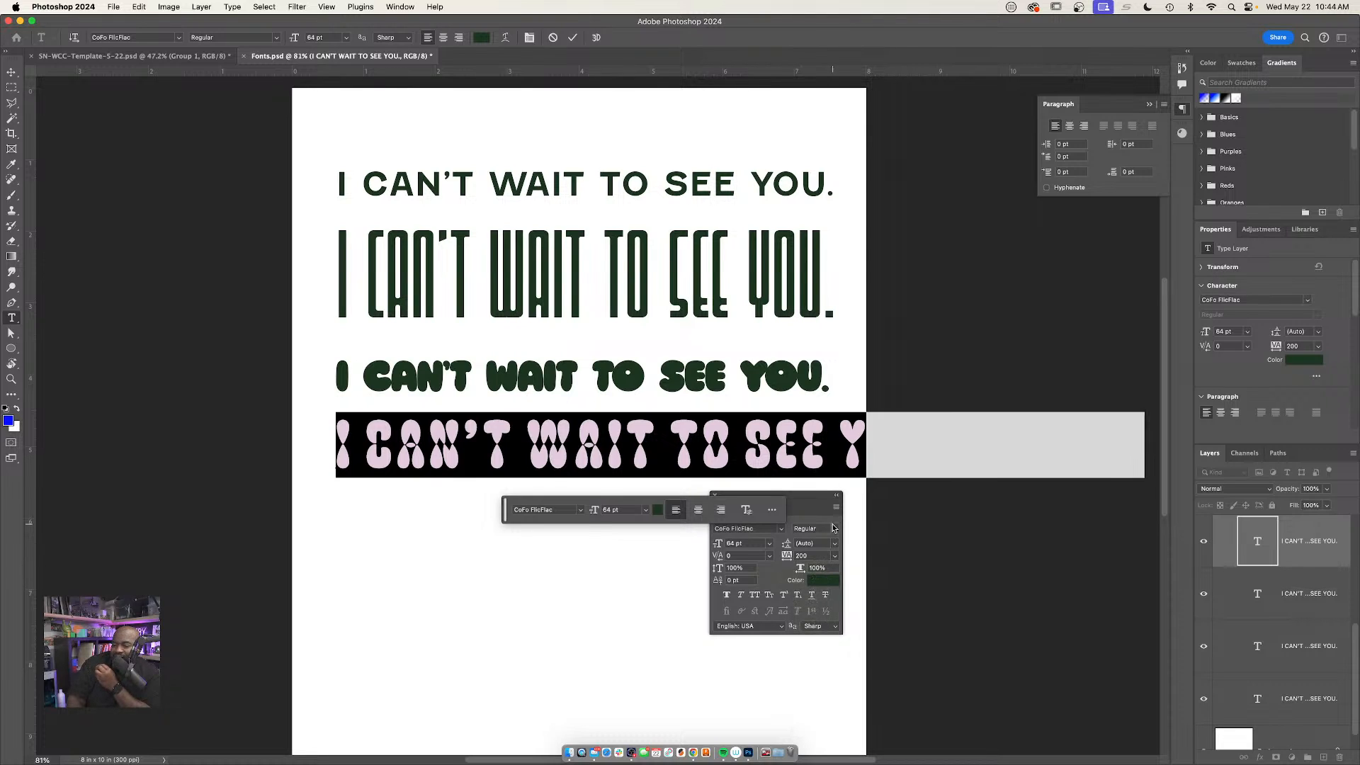
{"action": "left_click", "coordinate": [875, 486]}
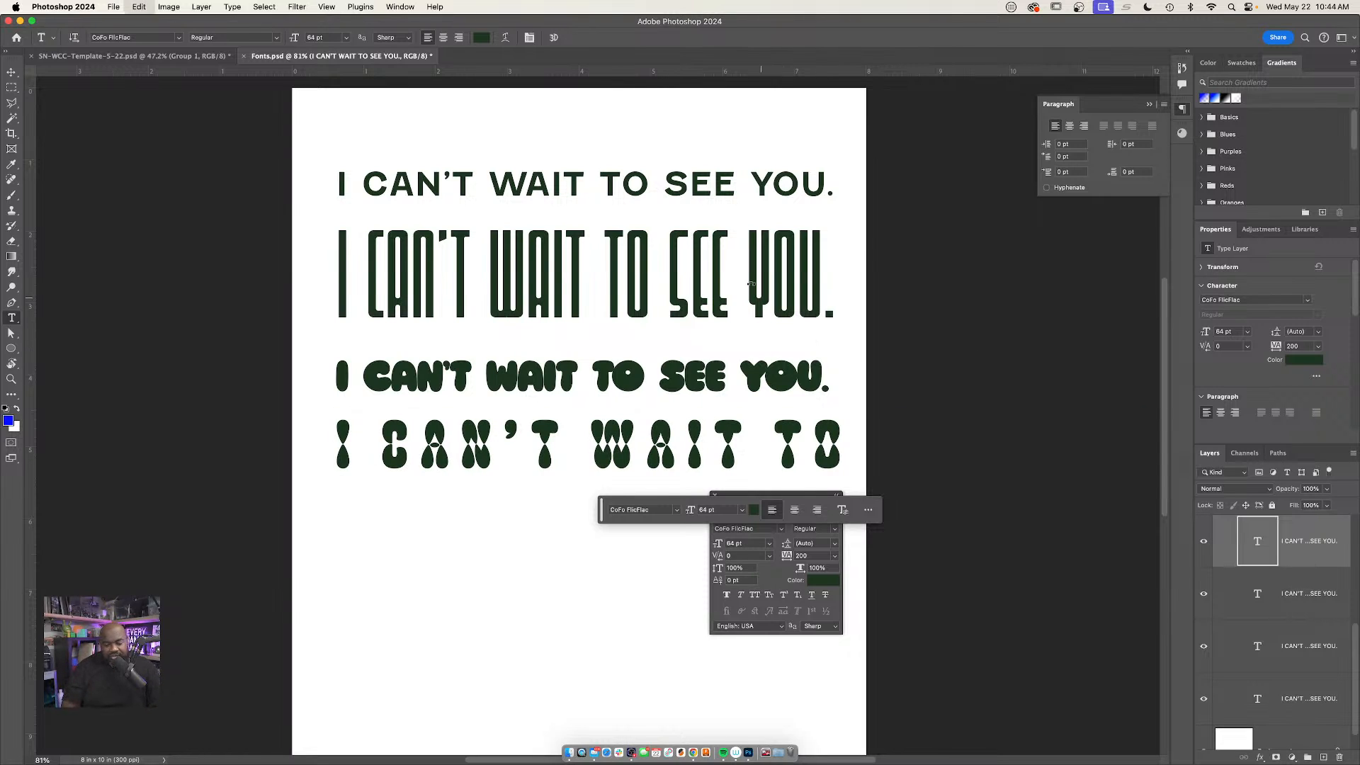
Scale the fourth line down to about 39 pt to match the width of the lines above, and move the floating controls clear of it
{"action": "key", "text": "super+t"}
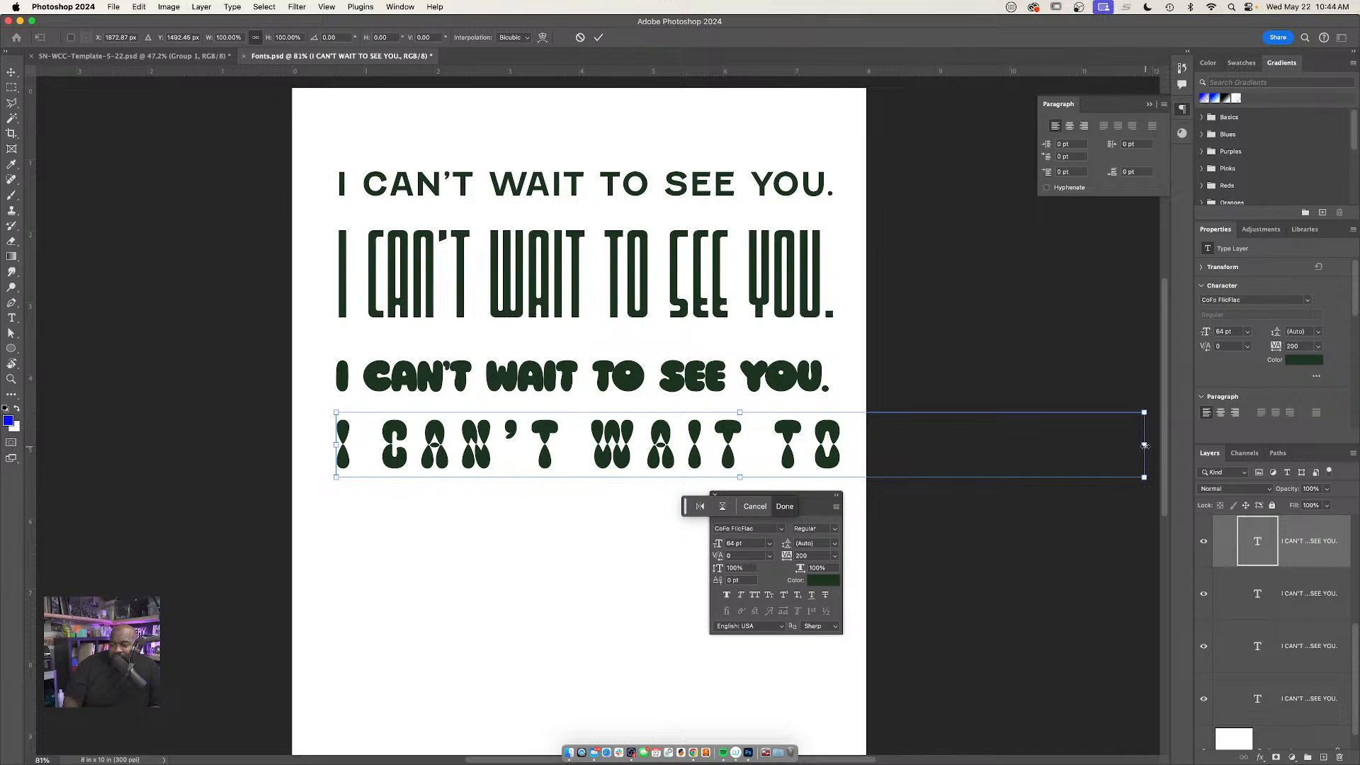
{"action": "left_click_drag", "start_coordinate": [1145, 445], "coordinate": [830, 426]}
{"action": "key", "text": "Return"}
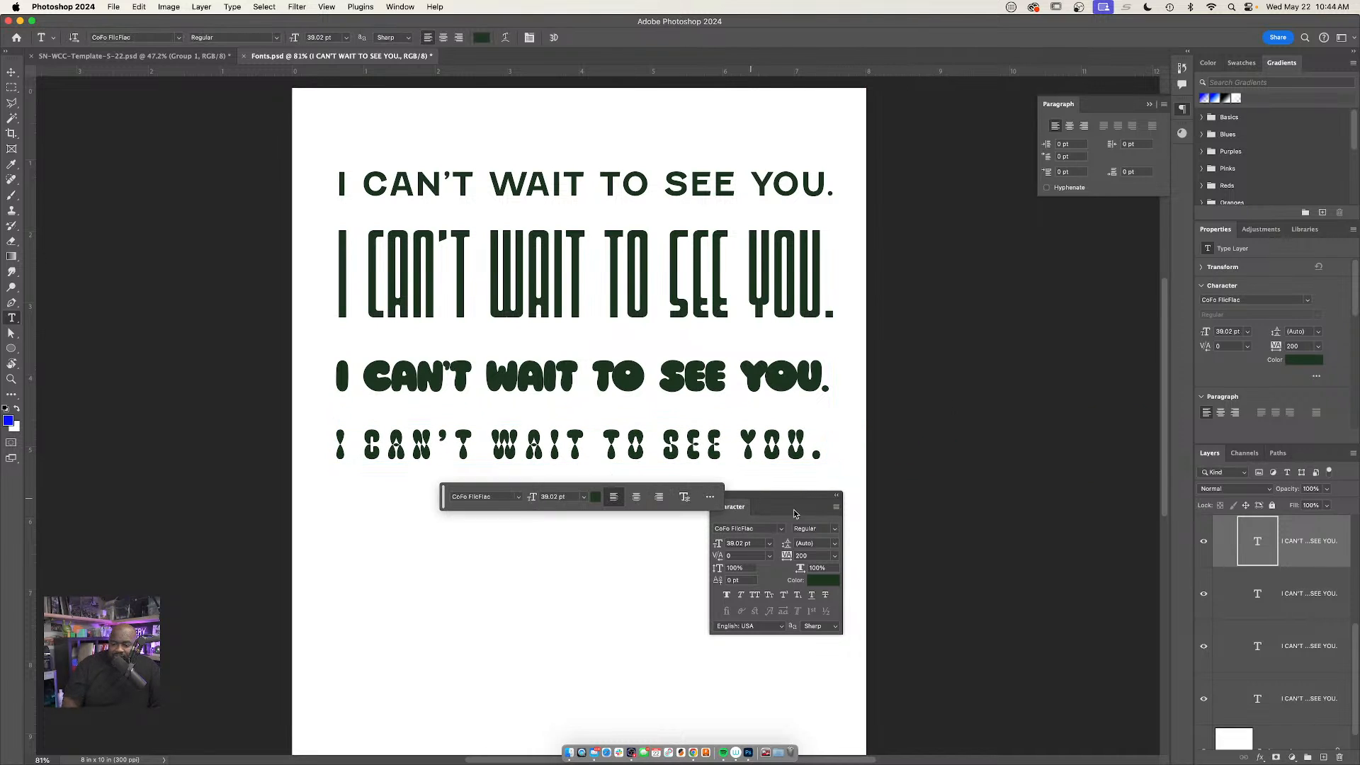
{"action": "left_click_drag", "start_coordinate": [741, 492], "coordinate": [815, 543]}
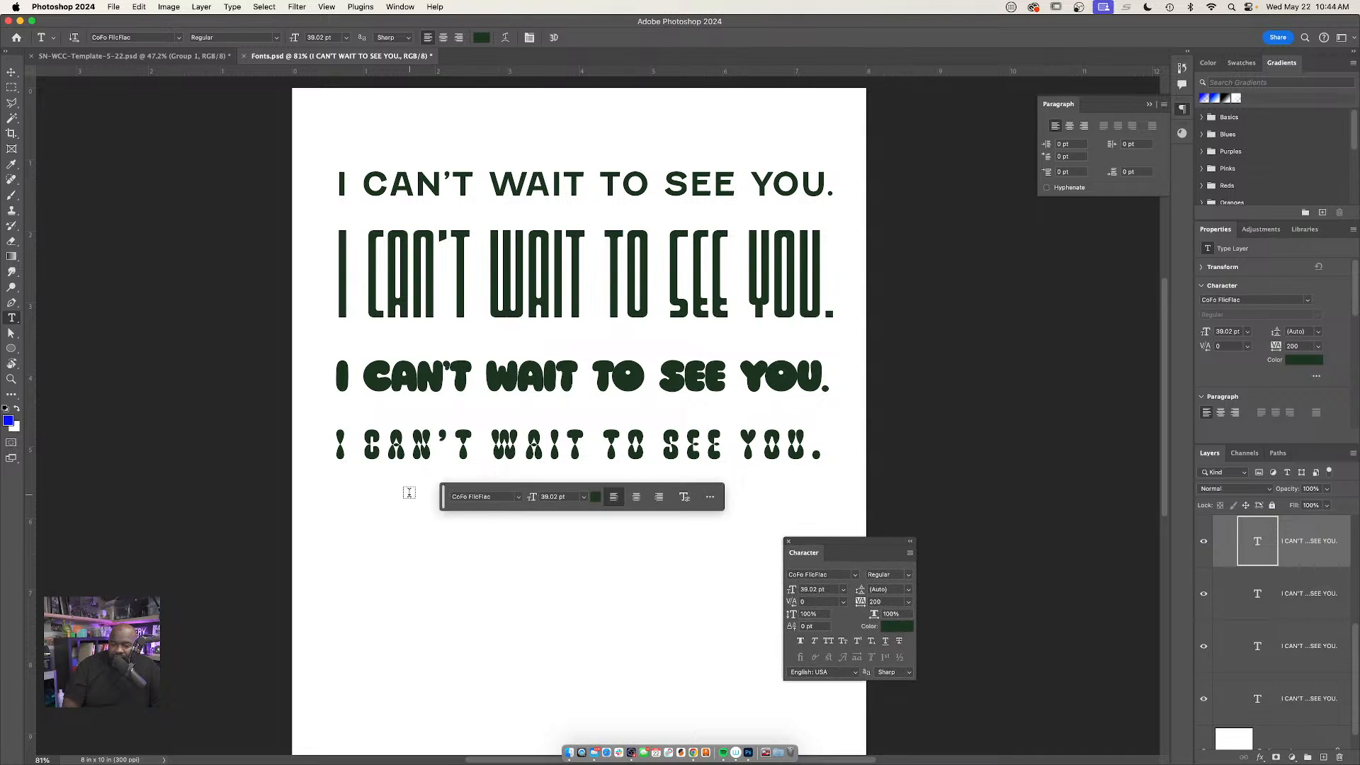
{"action": "left_click_drag", "start_coordinate": [444, 505], "coordinate": [67, 599]}
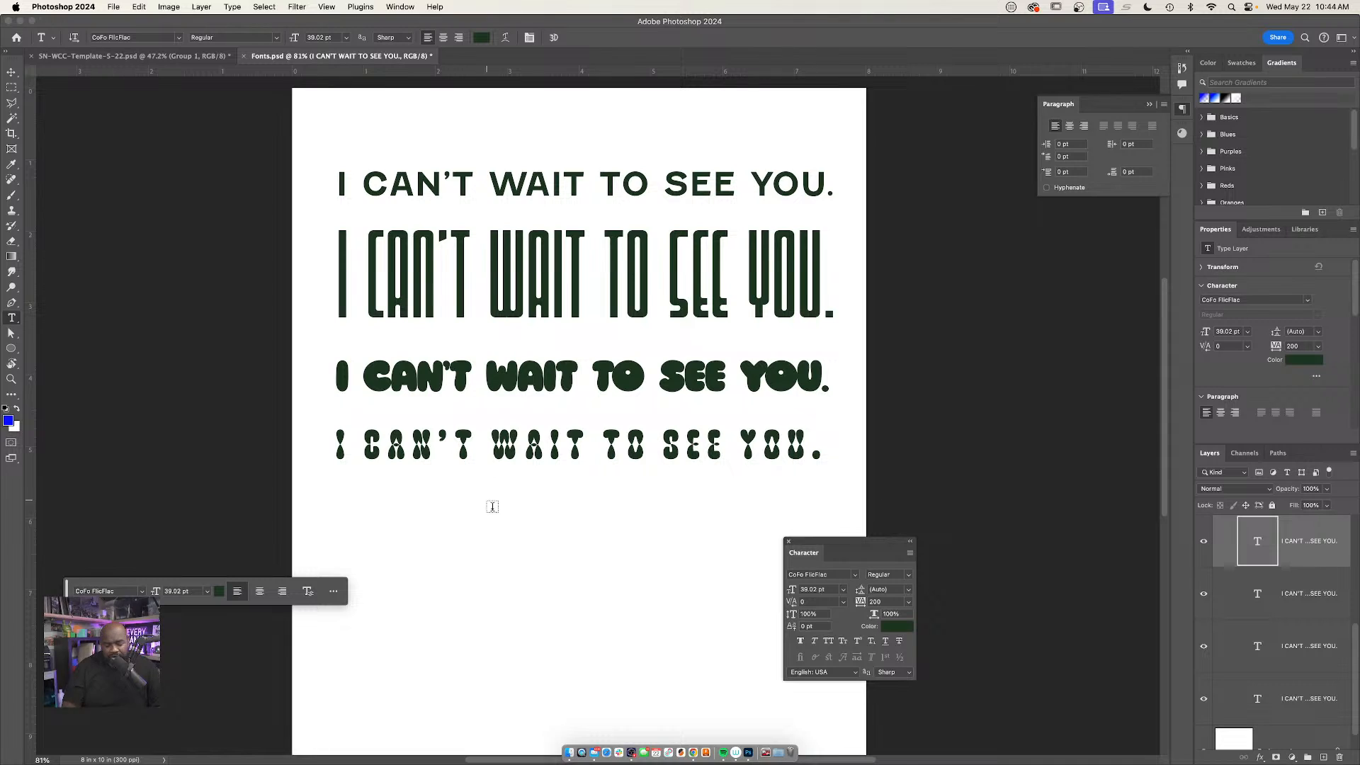
Duplicate the fourth line directly below itself and set the copy's tracking to 25
{"action": "key", "text": "v"}
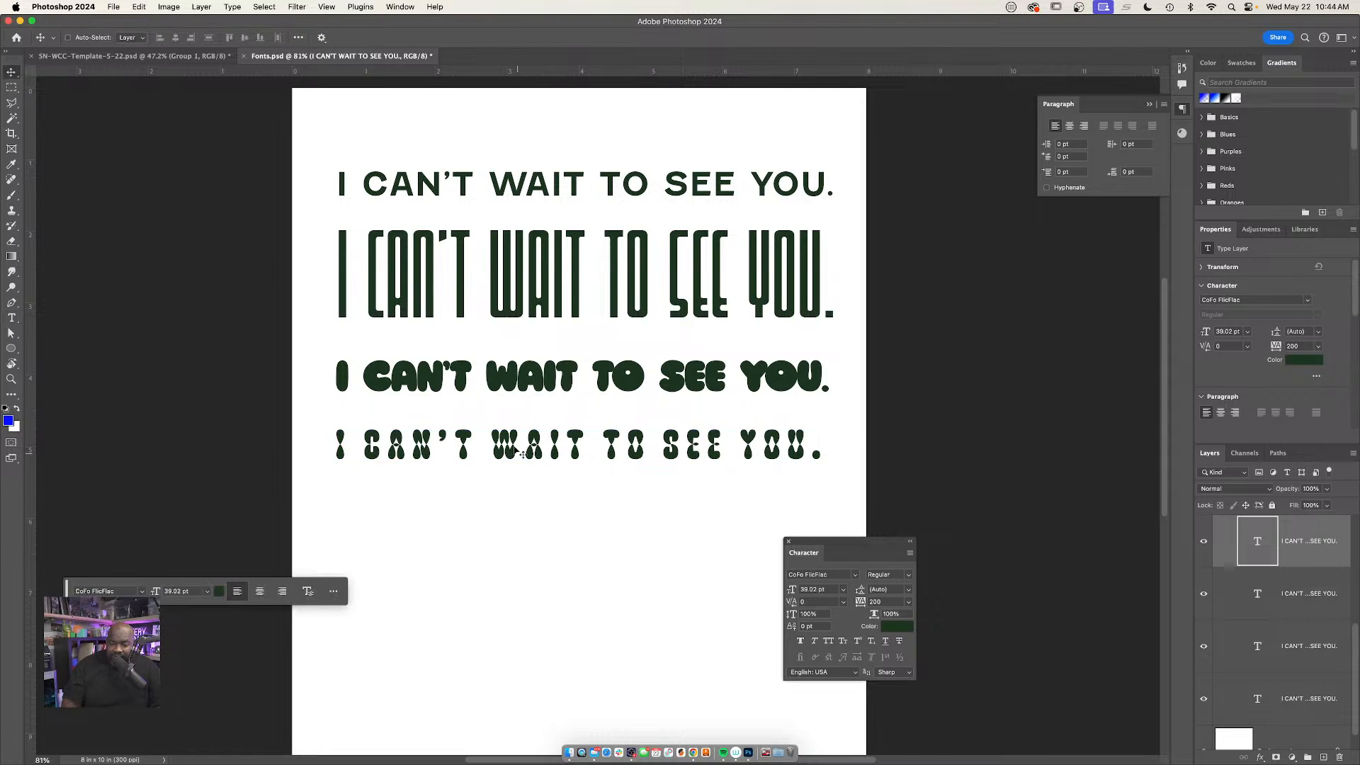
{"action": "left_click_drag", "start_coordinate": [510, 457], "coordinate": [510, 519]}
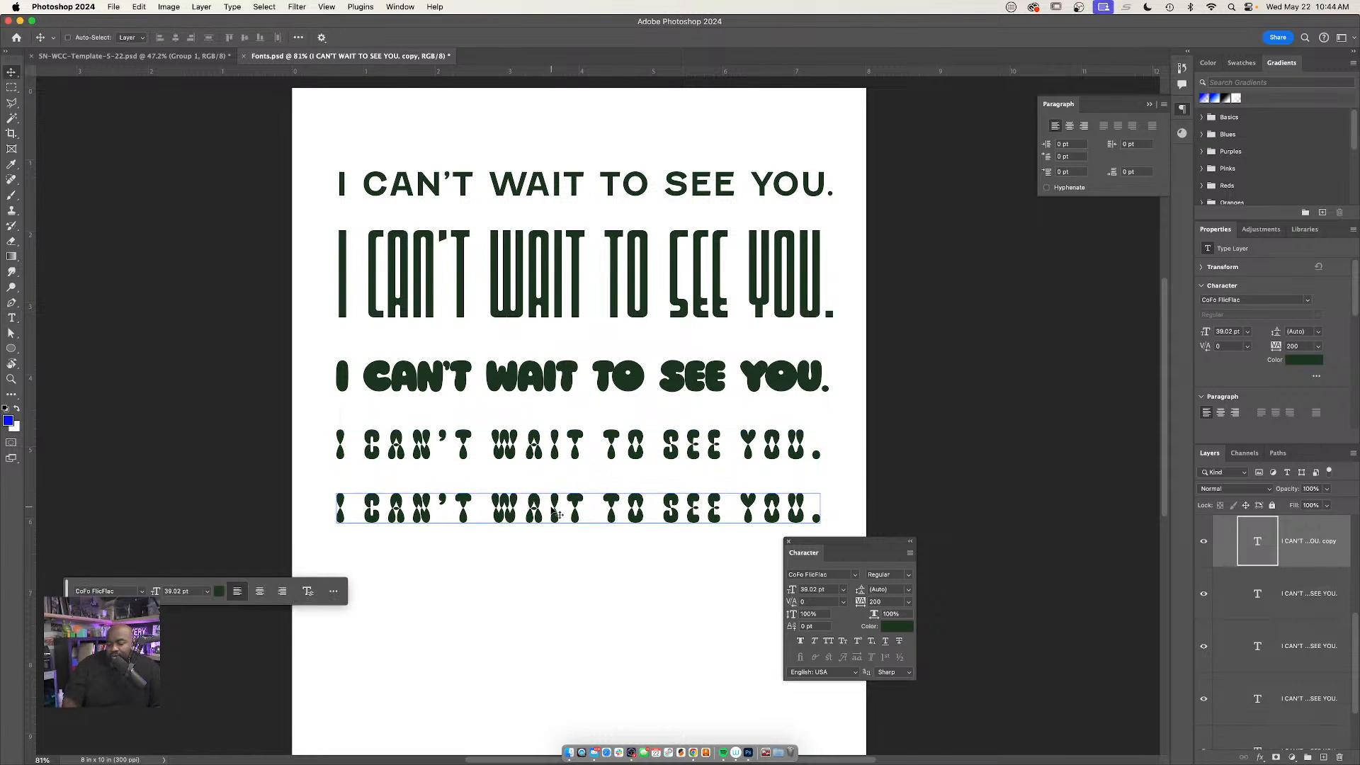
{"action": "left_click", "coordinate": [908, 602]}
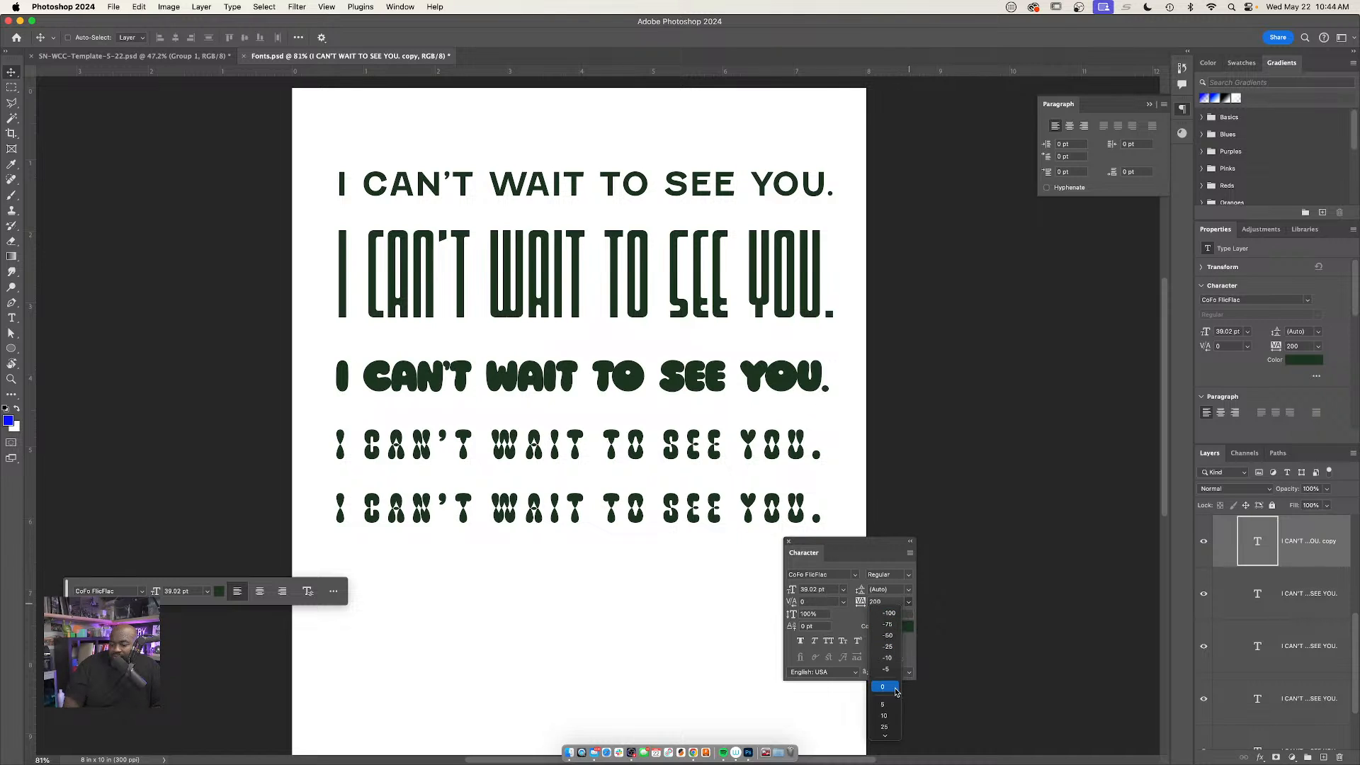
{"action": "left_click", "coordinate": [889, 728]}
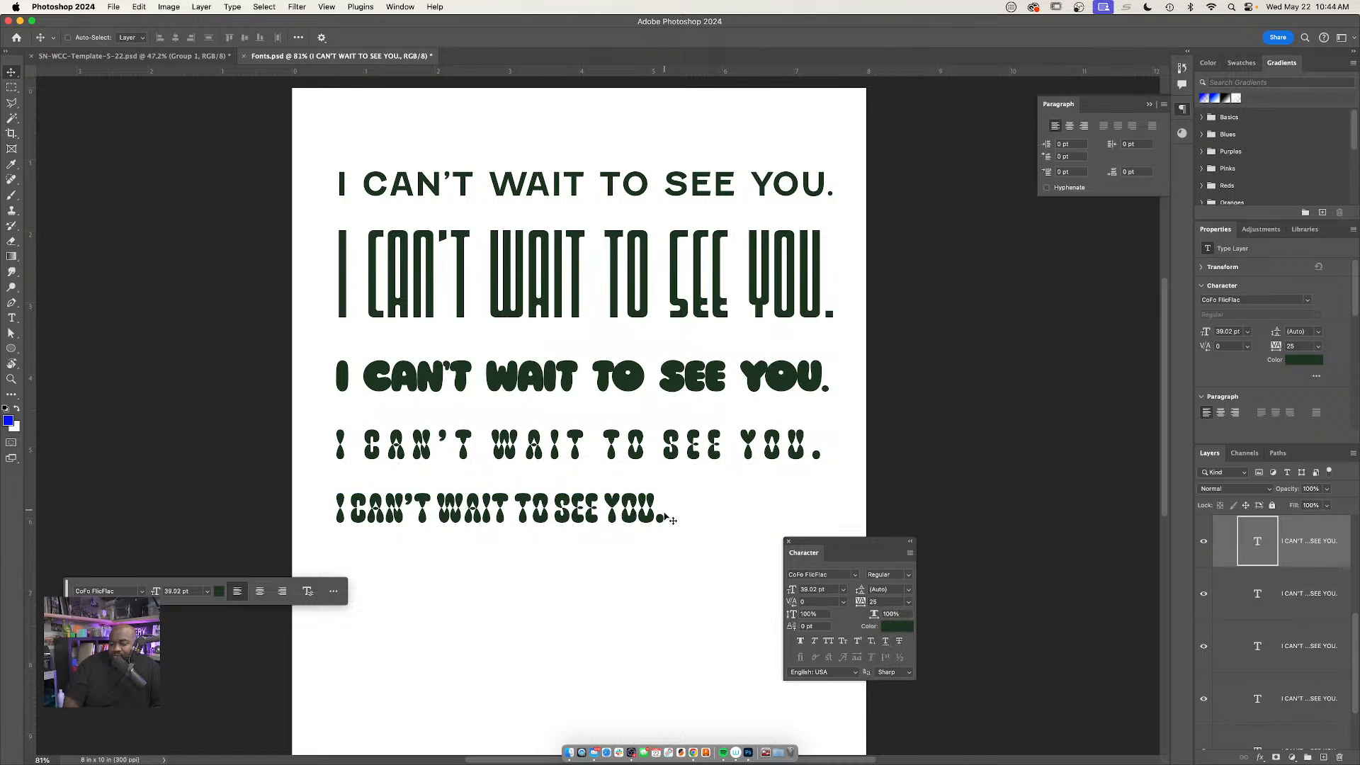
{"action": "left_click", "coordinate": [617, 567]}
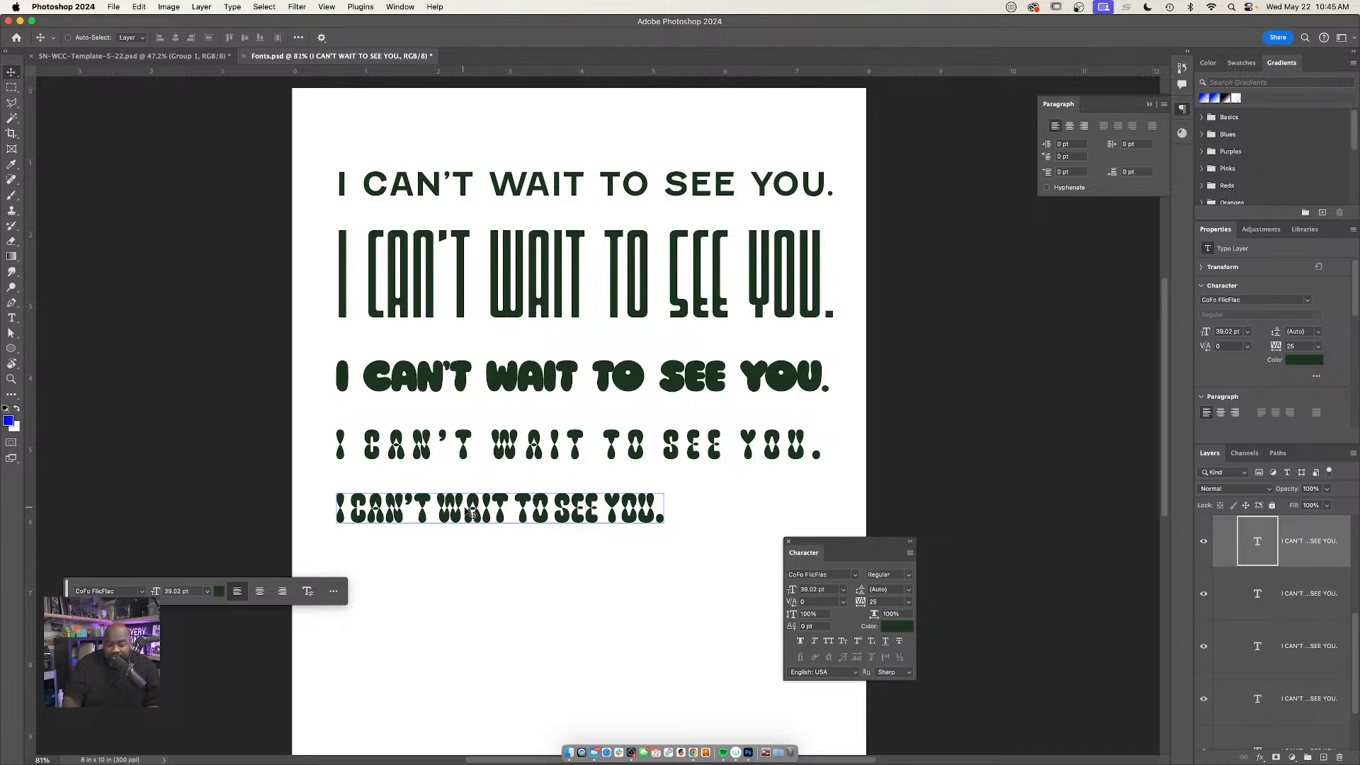
Break the duplicated line into two lines after "WAIT" and commit the text
{"action": "key", "text": "t"}
{"action": "left_click", "coordinate": [511, 507]}
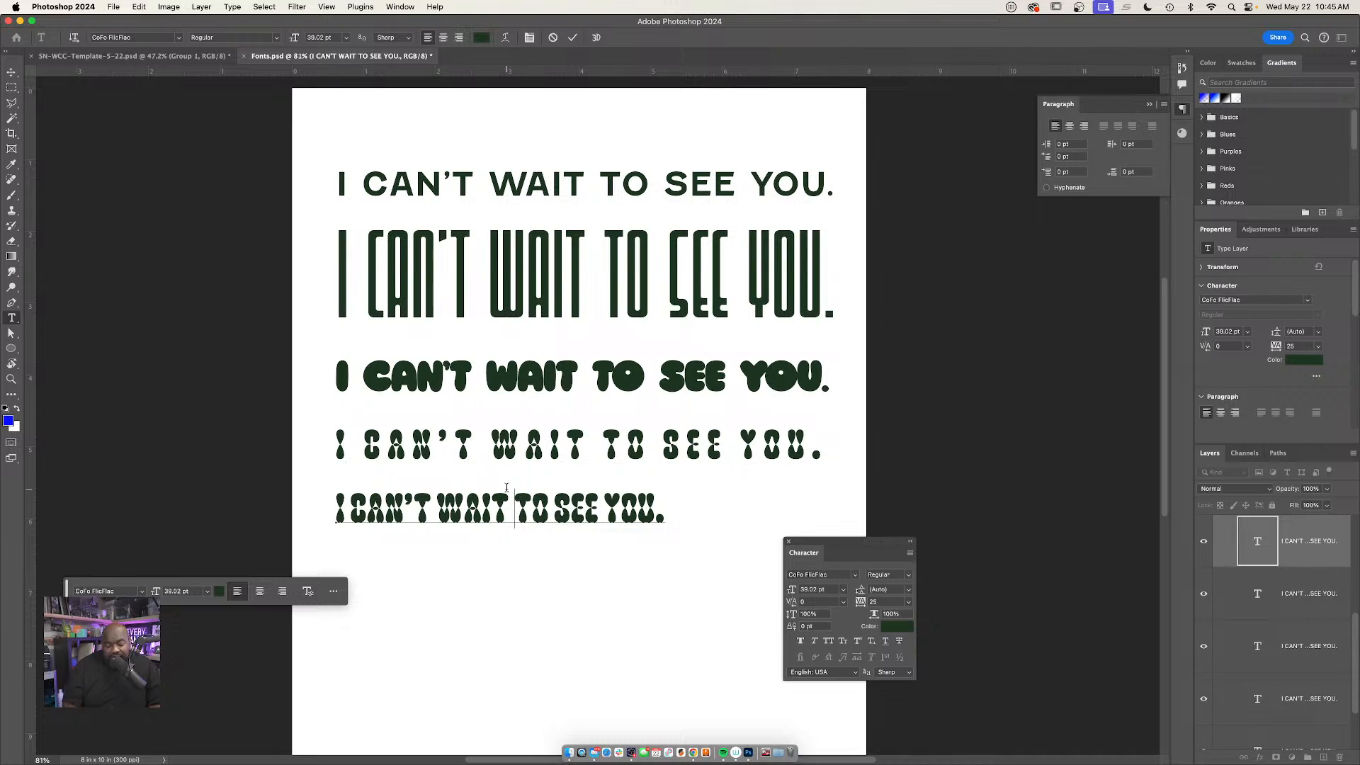
{"action": "key", "text": "BackSpace"}
{"action": "key", "text": "Return"}
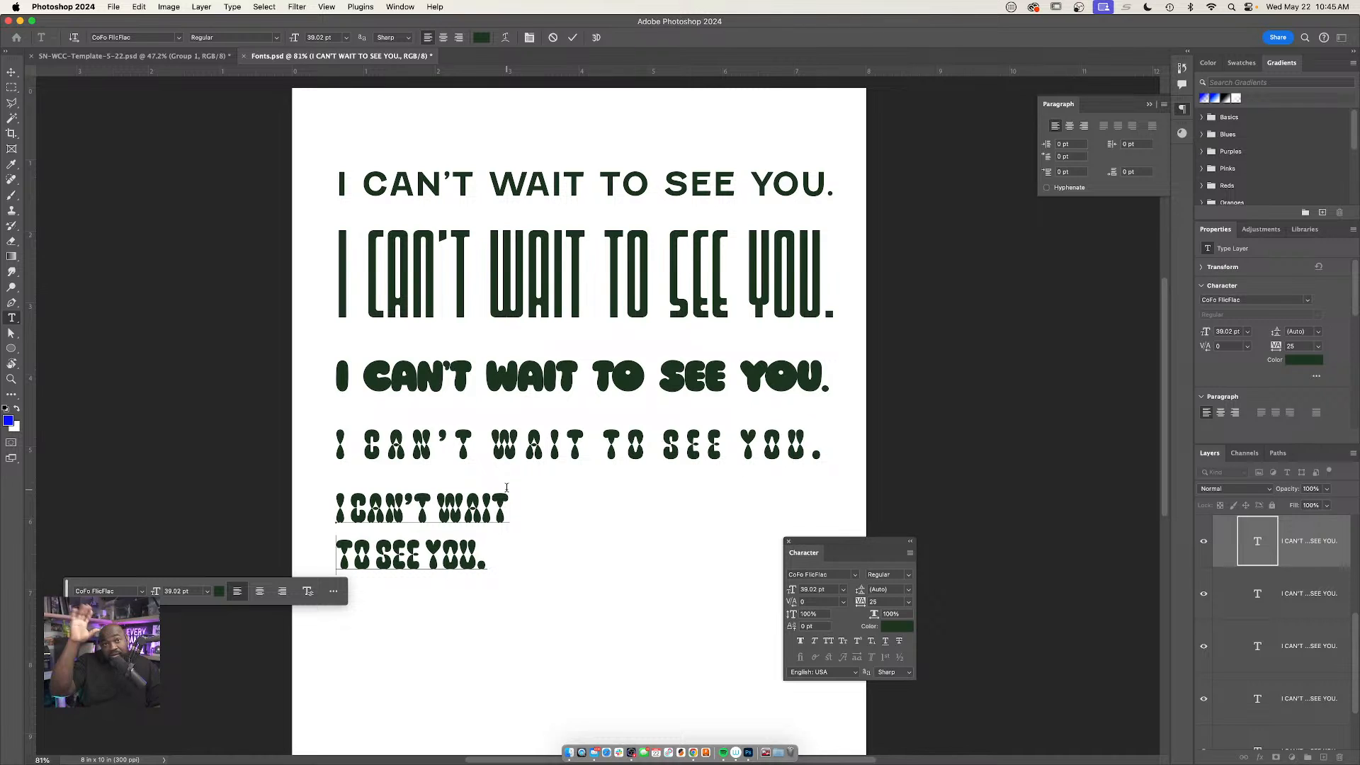
{"action": "key", "text": "super+Return"}
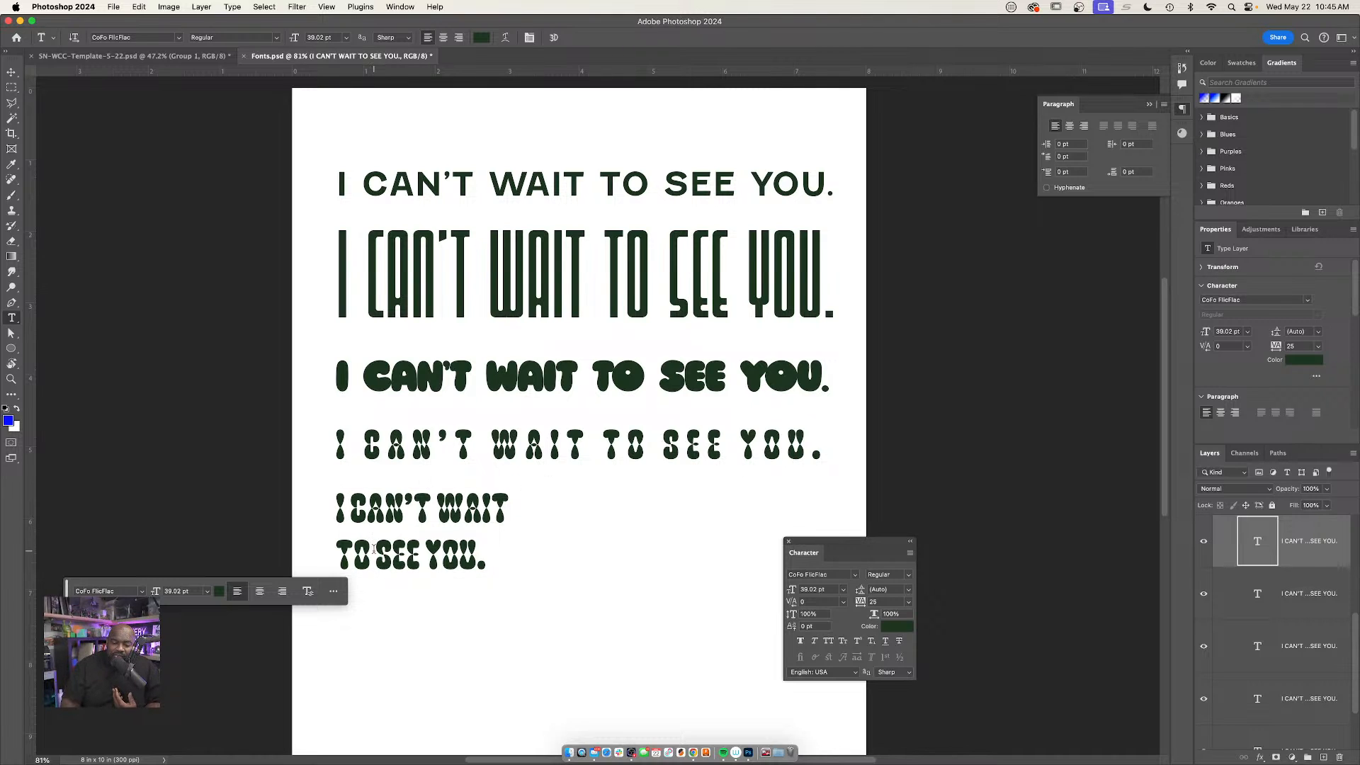
Try a leading of 24 pt on the "TO SEE YOU." line of the two-line sample
{"action": "left_click_drag", "start_coordinate": [329, 556], "coordinate": [489, 567]}
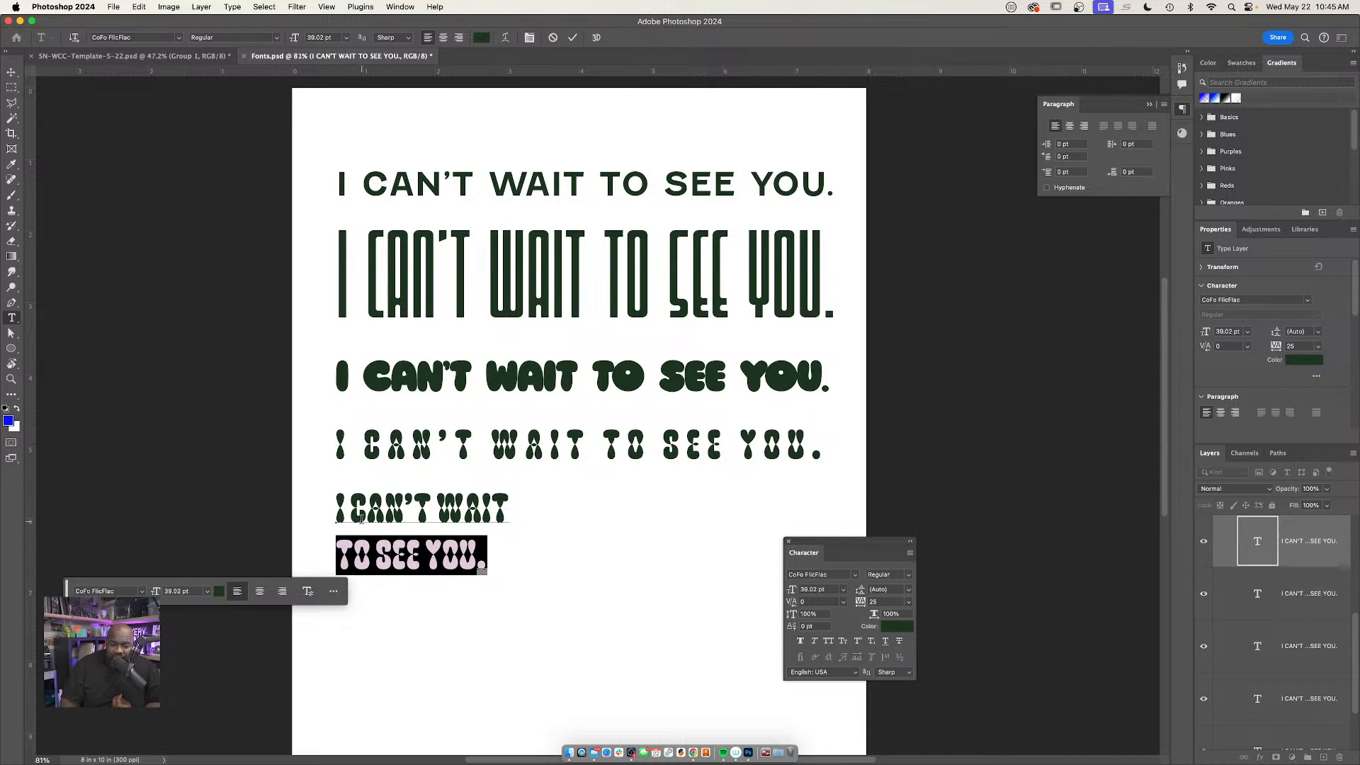
{"action": "left_click", "coordinate": [910, 592]}
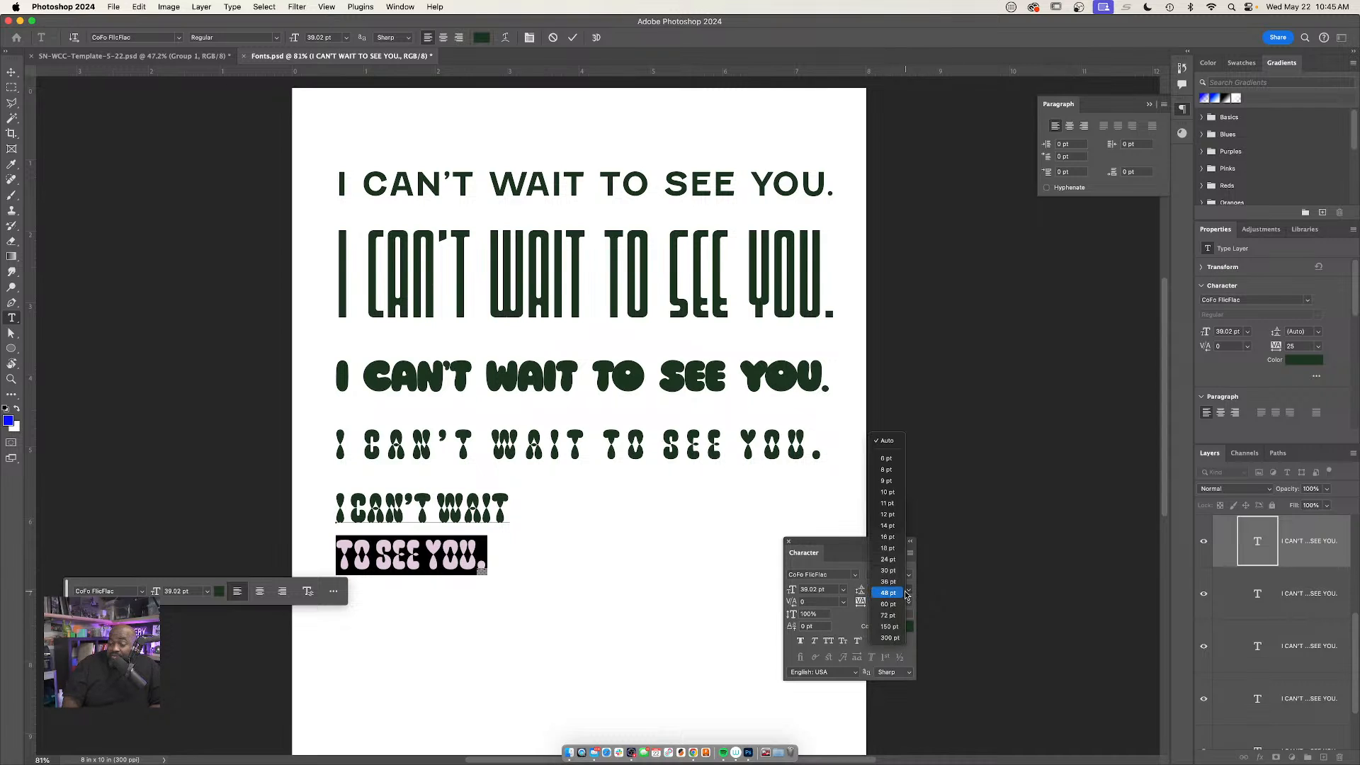
{"action": "left_click", "coordinate": [888, 560]}
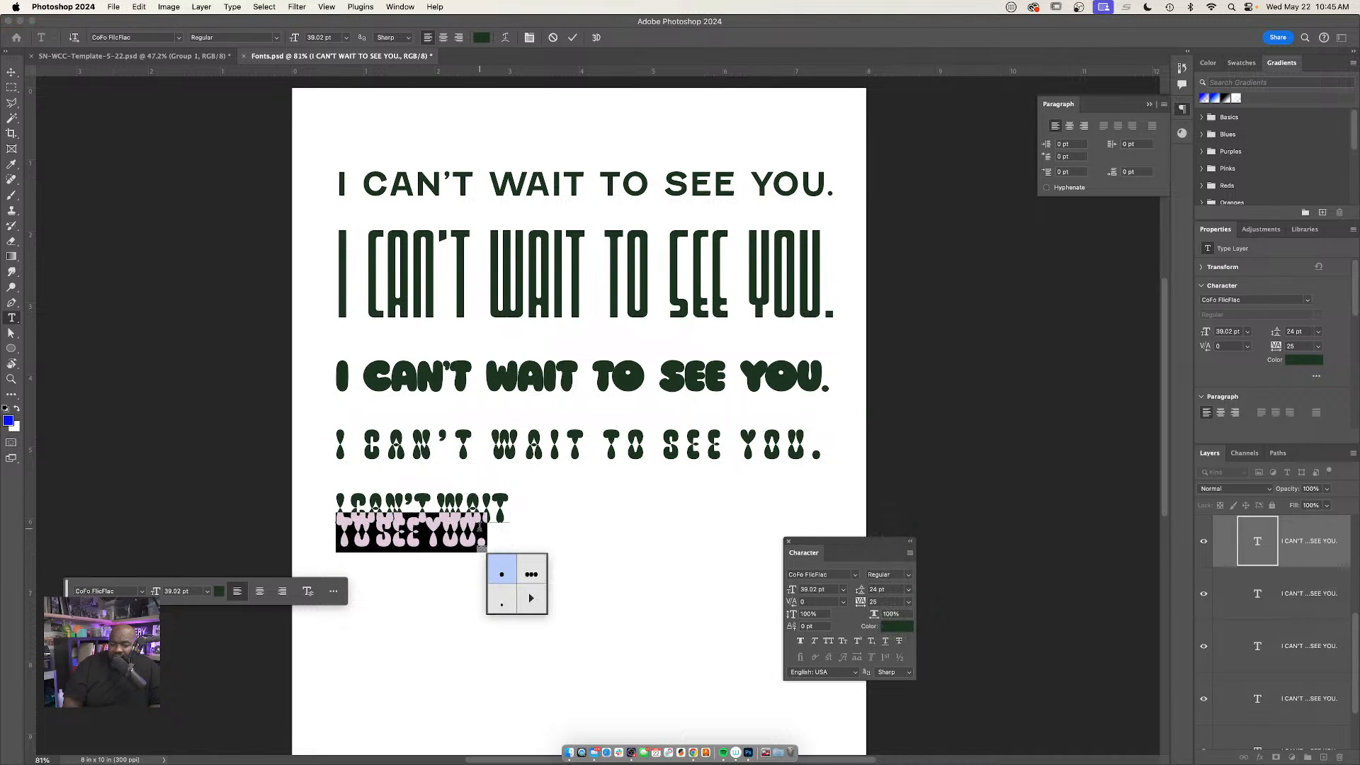
{"action": "left_click", "coordinate": [432, 544]}
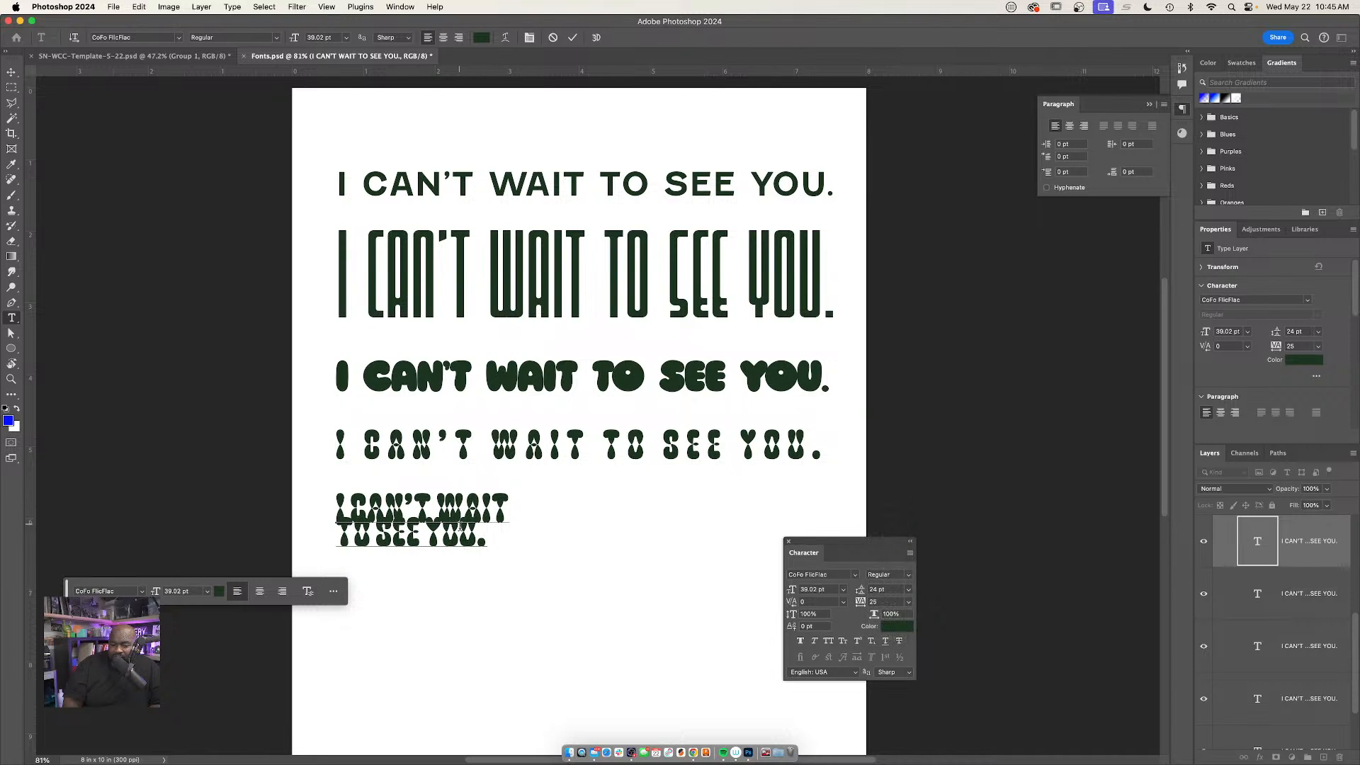
Select the "TO SEE YOU." line again and set its leading to 48 pt
{"action": "left_click_drag", "start_coordinate": [483, 540], "coordinate": [336, 539]}
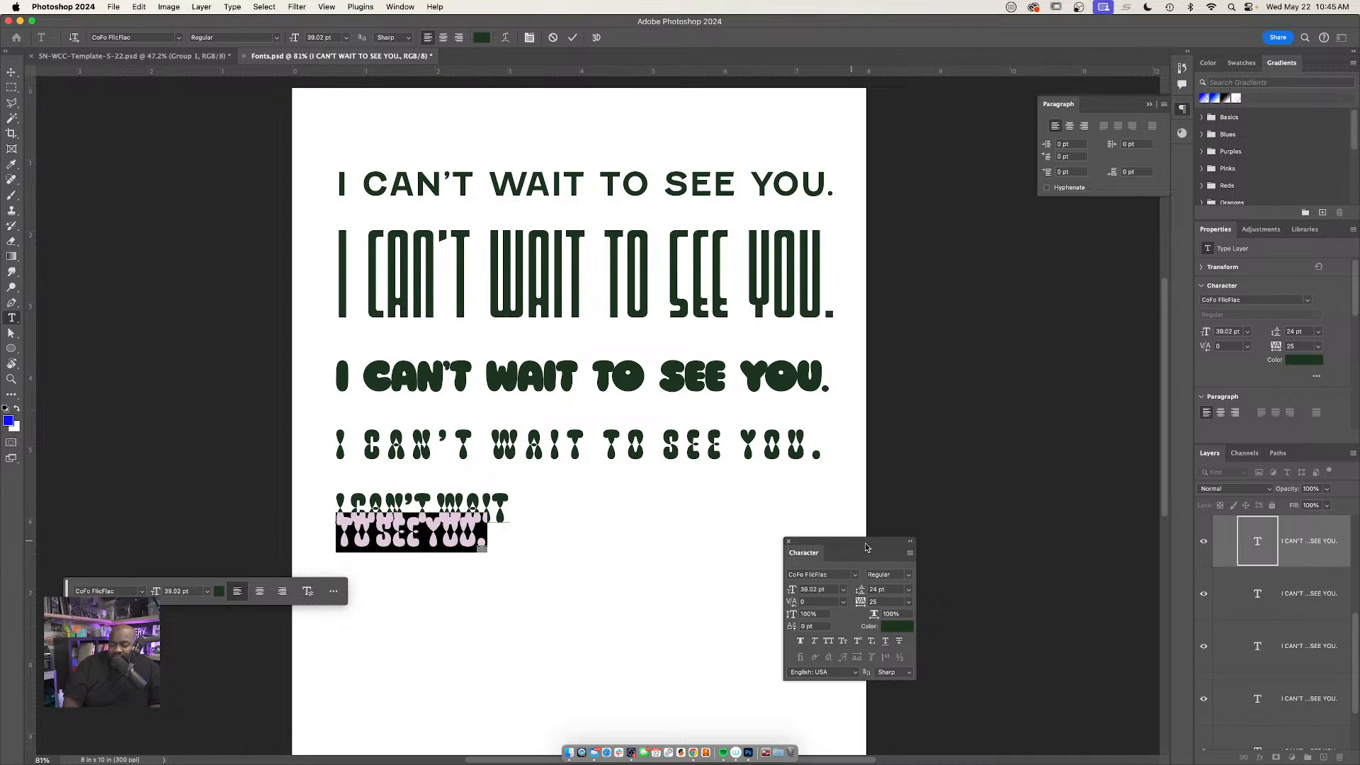
{"action": "left_click", "coordinate": [908, 594]}
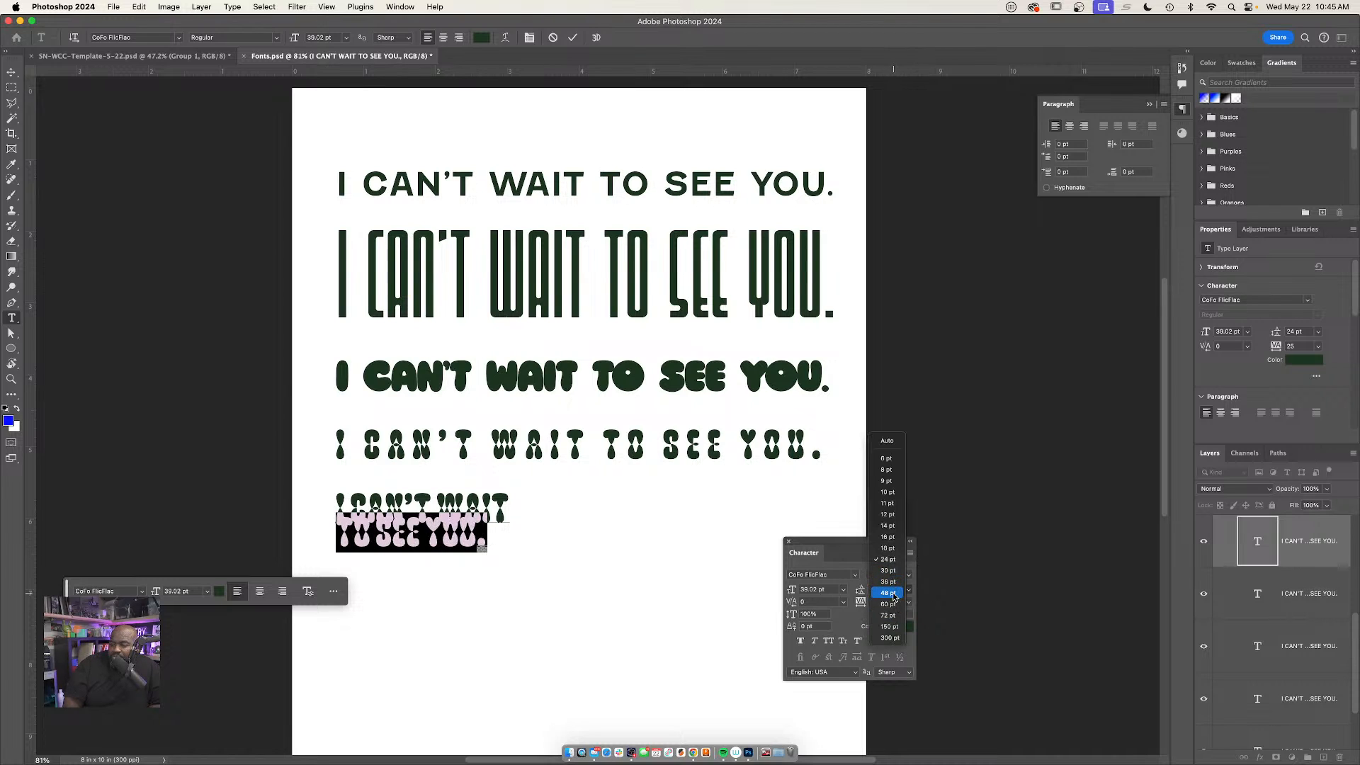
{"action": "left_click", "coordinate": [691, 555]}
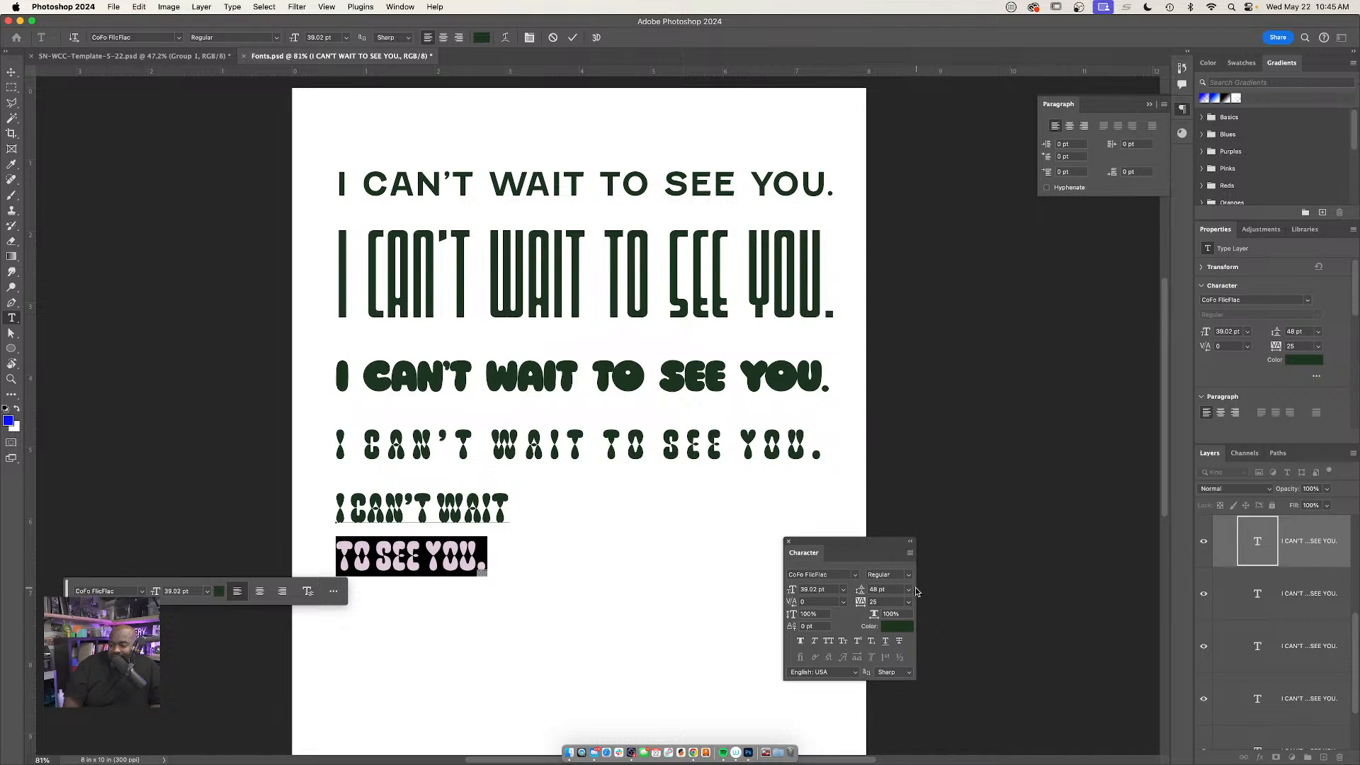
Set the leading of the "TO SEE YOU." line to 32 pt and commit the text
{"action": "left_click", "coordinate": [882, 591]}
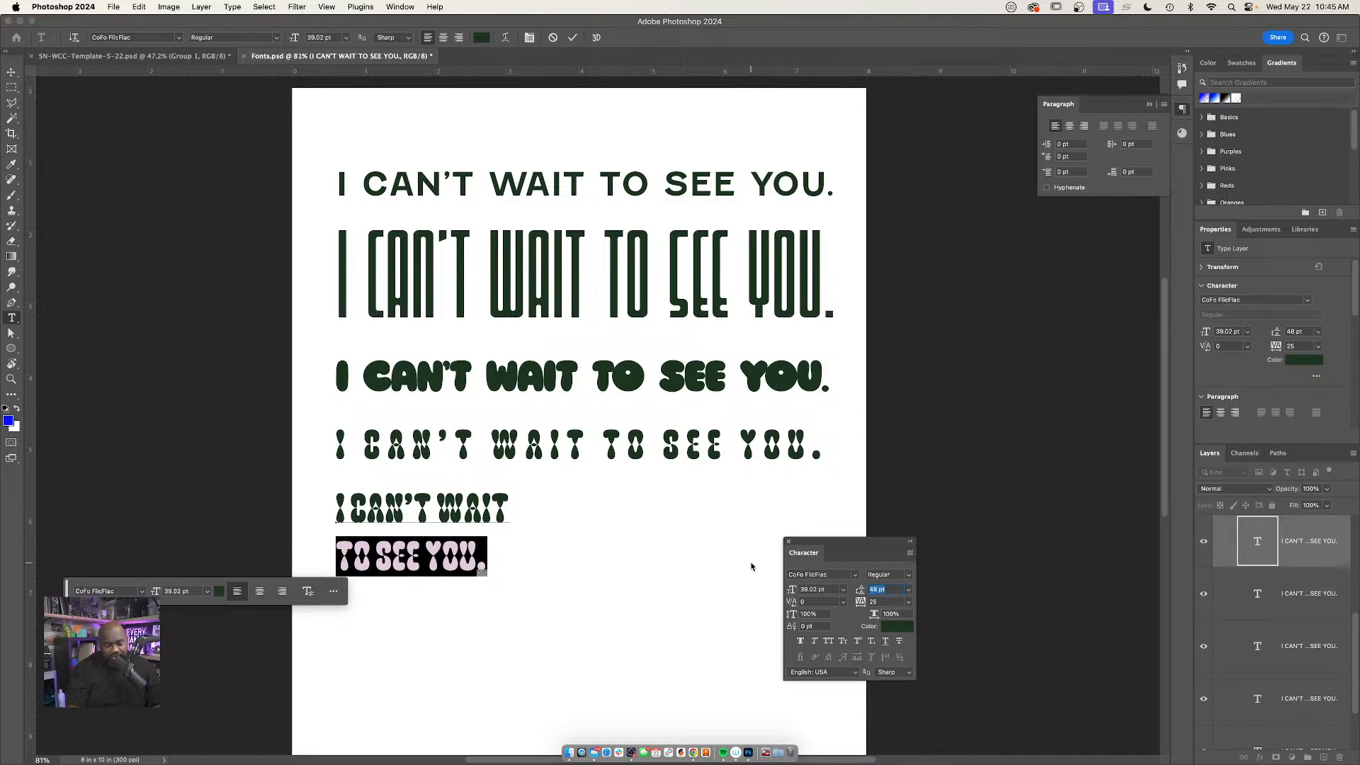
{"action": "type", "text": "32"}
{"action": "key", "text": "Return"}
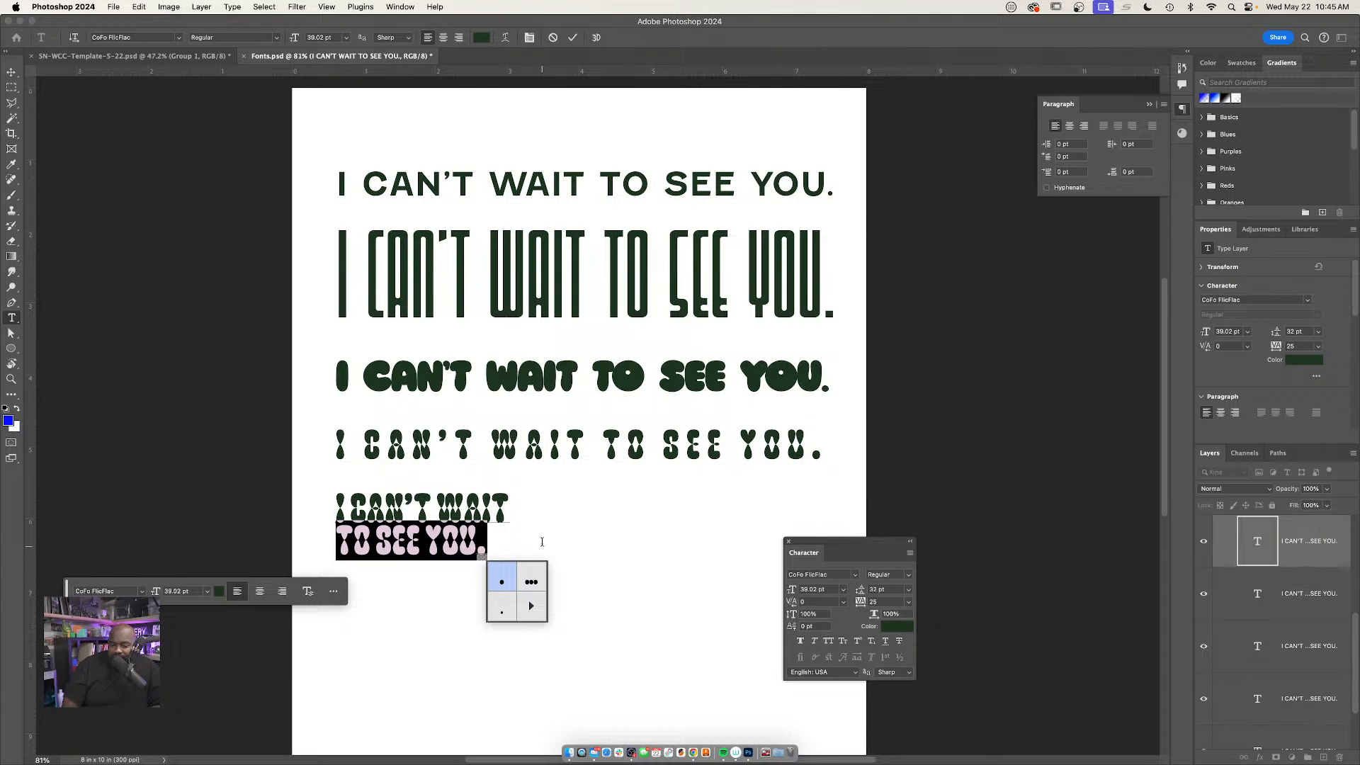
{"action": "left_click", "coordinate": [474, 553]}
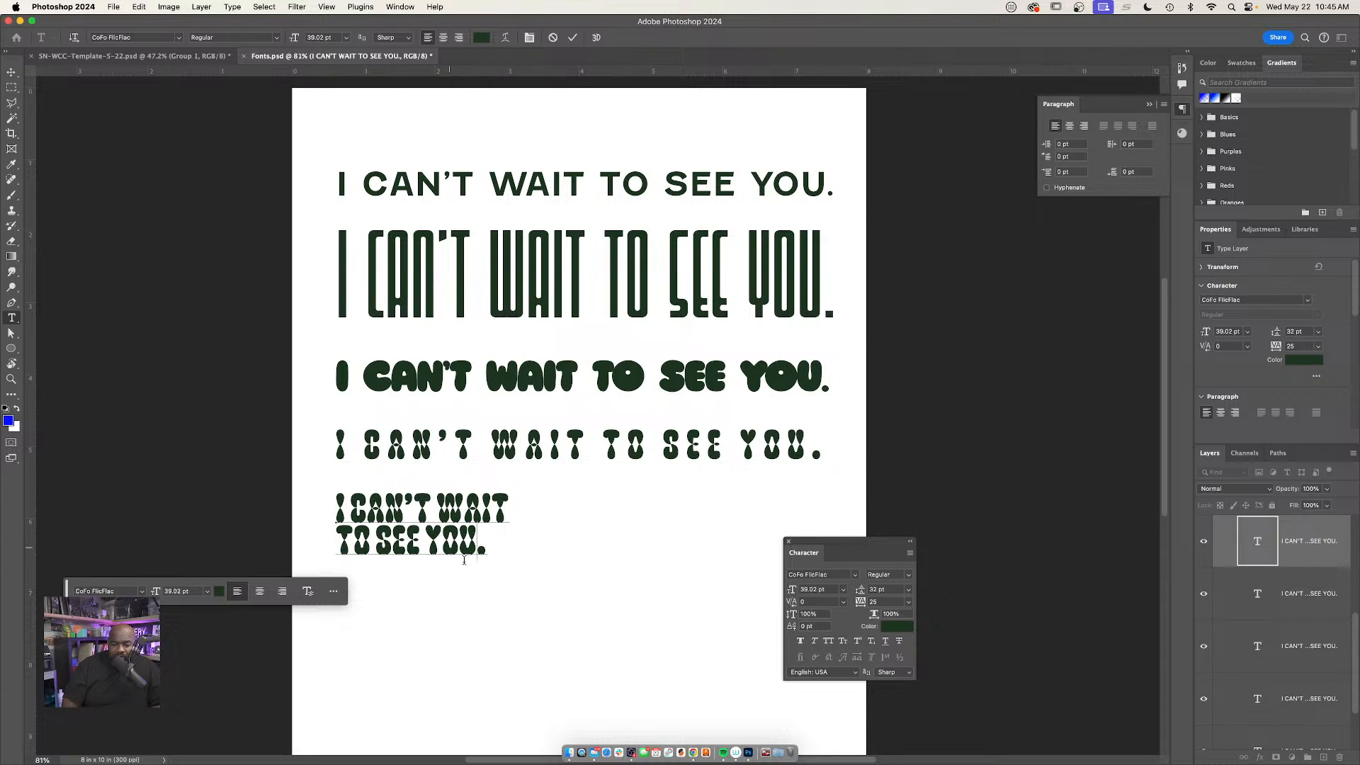
{"action": "key", "text": "super+Return"}
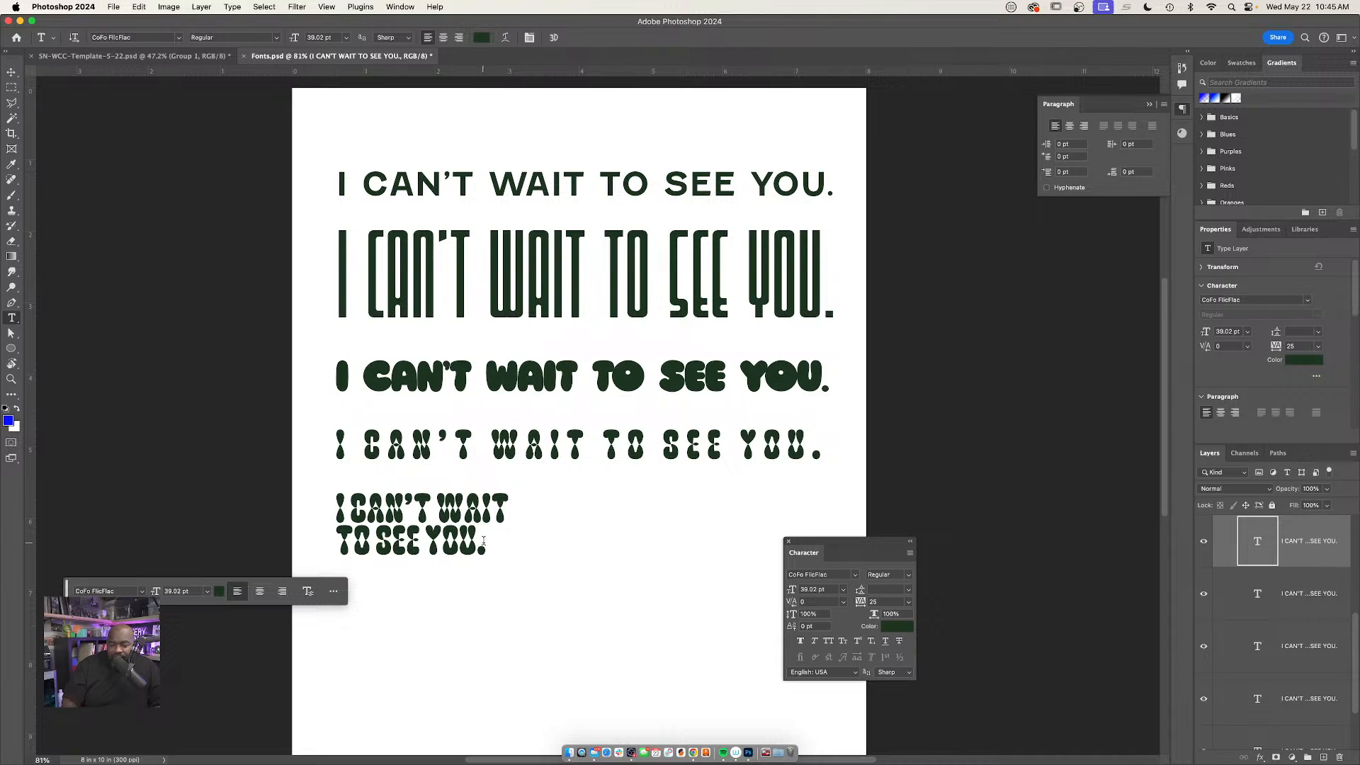
Select the "TO SEE YOU." line and enlarge its font size to 45 pt
{"action": "left_click_drag", "start_coordinate": [484, 542], "coordinate": [328, 542]}
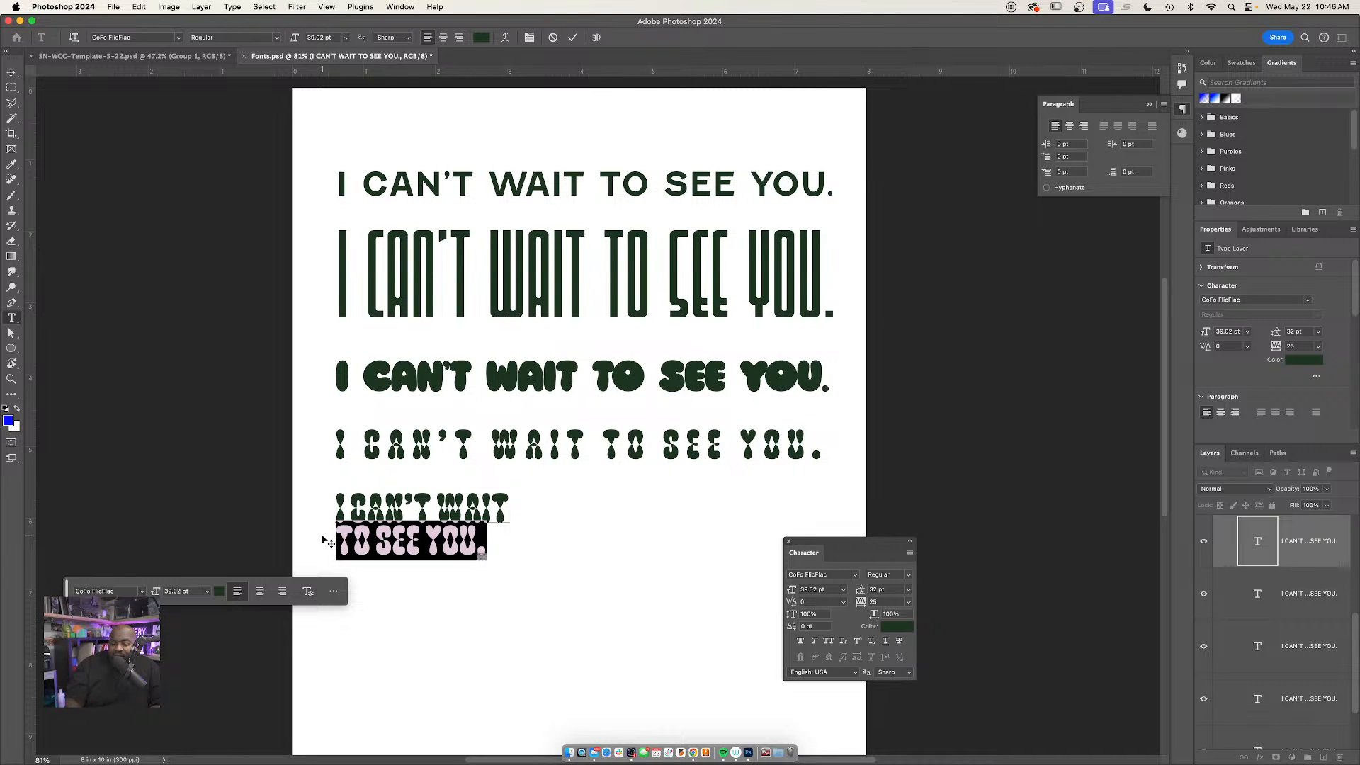
{"action": "left_click_drag", "start_coordinate": [793, 594], "coordinate": [798, 596]}
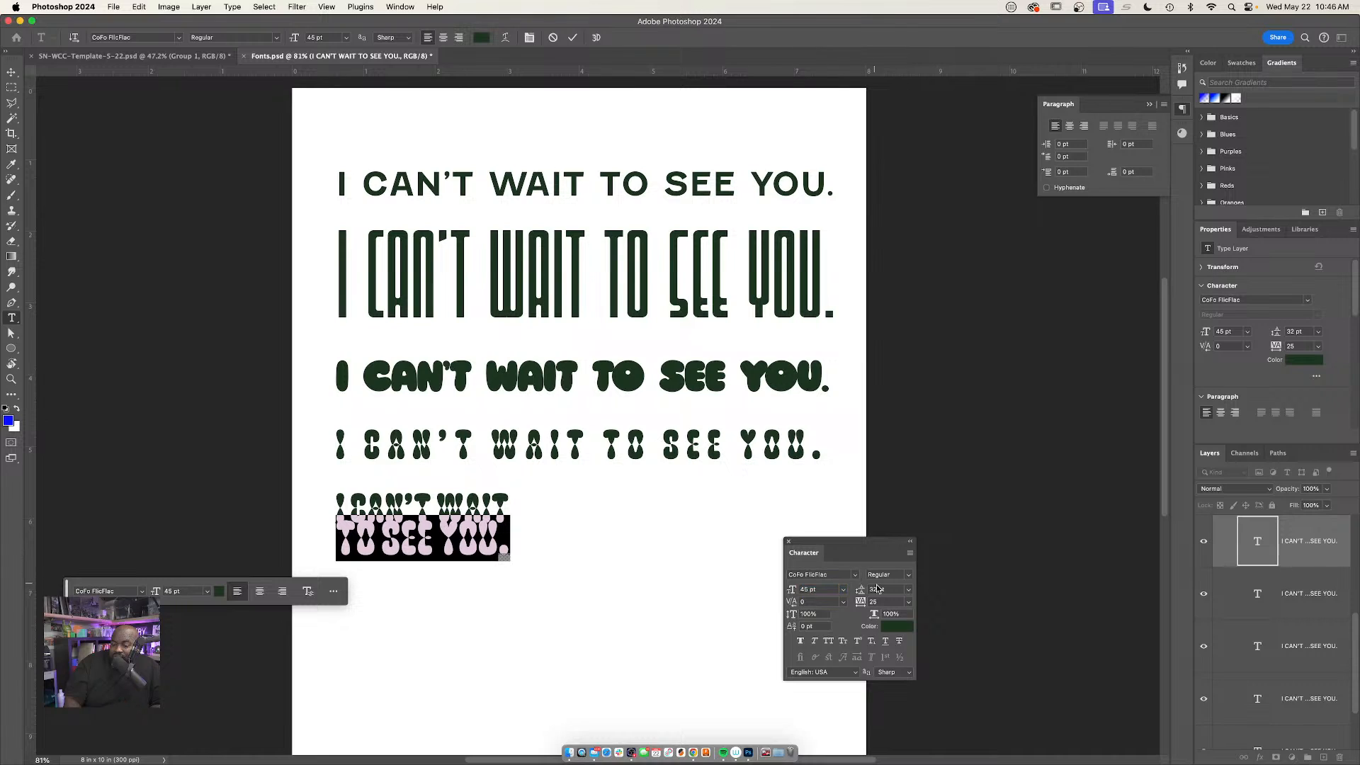
{"action": "mouse_move", "coordinate": [506, 542]}
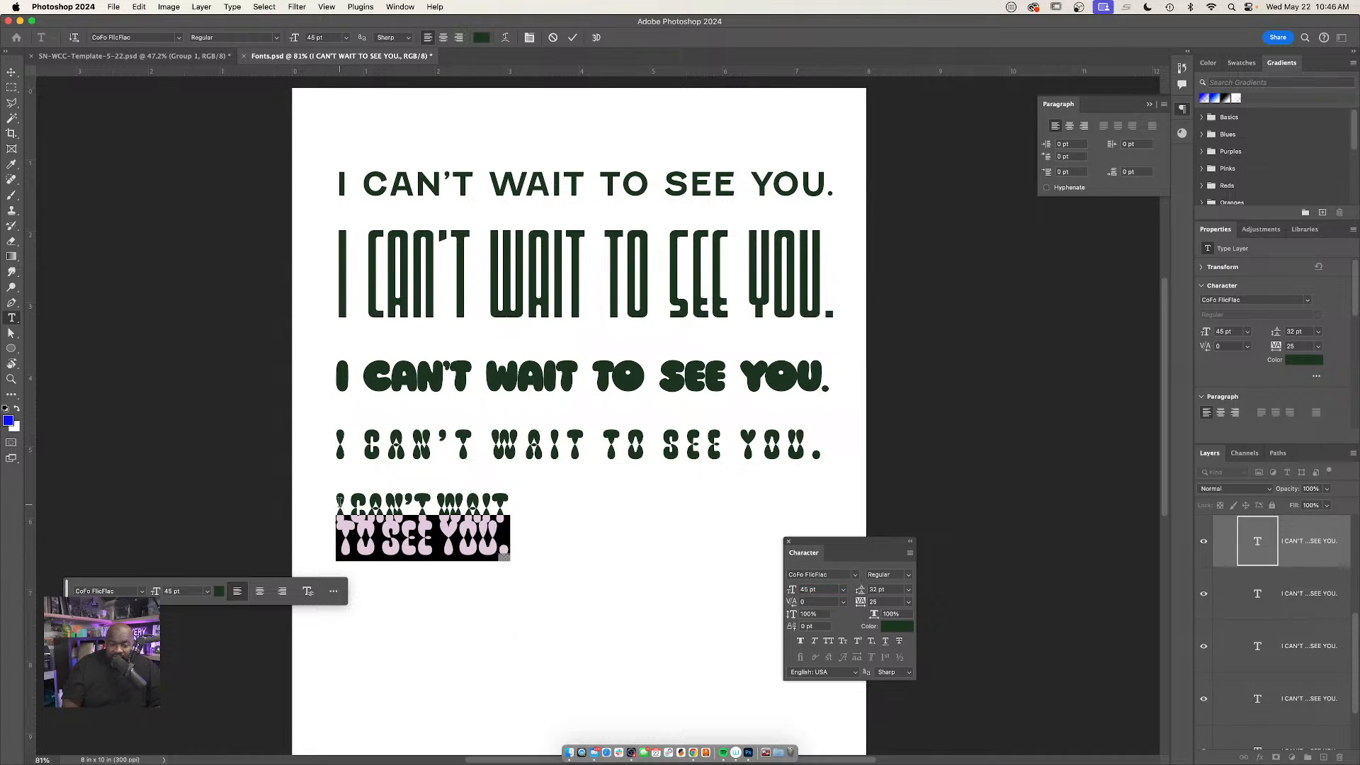
Select both lines of the two-line sample, try a leading of 36 pt and settle on 42 pt
{"action": "left_click", "coordinate": [340, 504], "text": "shift"}
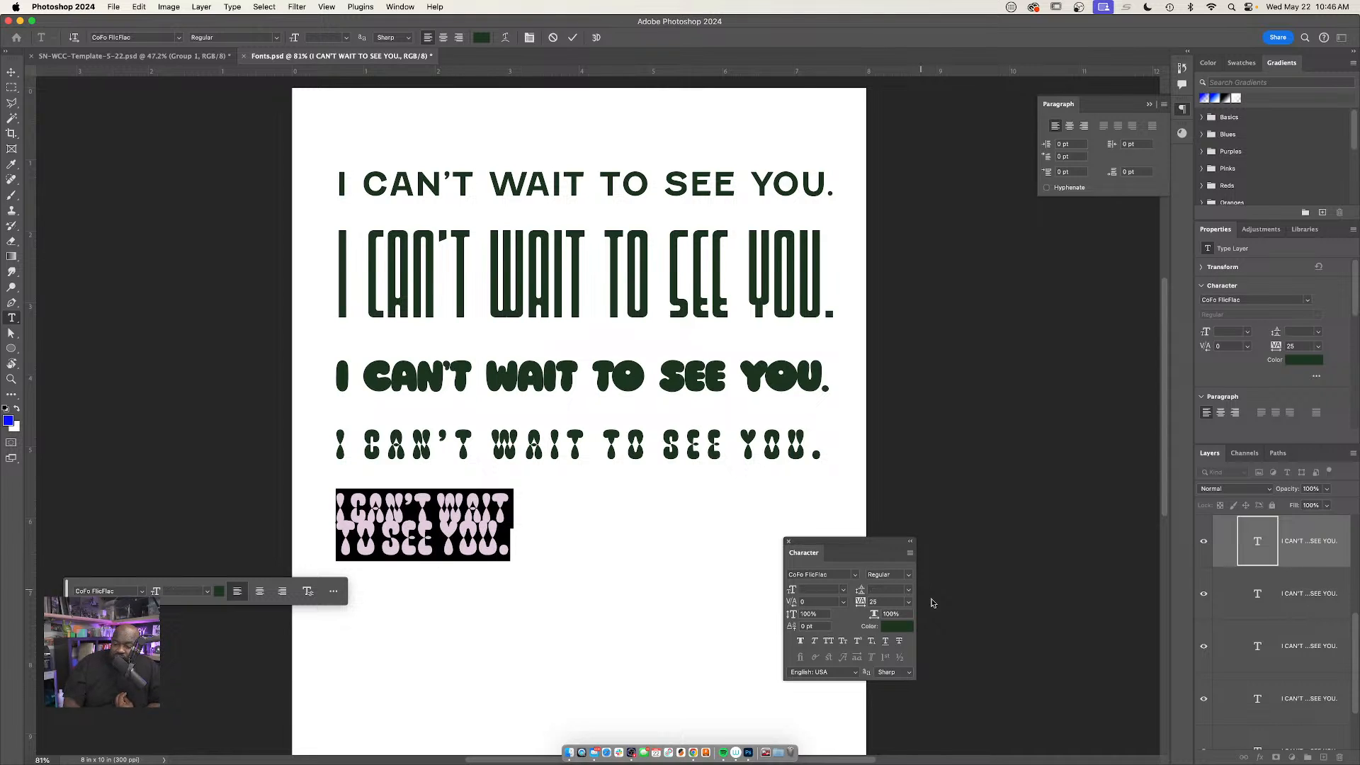
{"action": "left_click", "coordinate": [909, 596]}
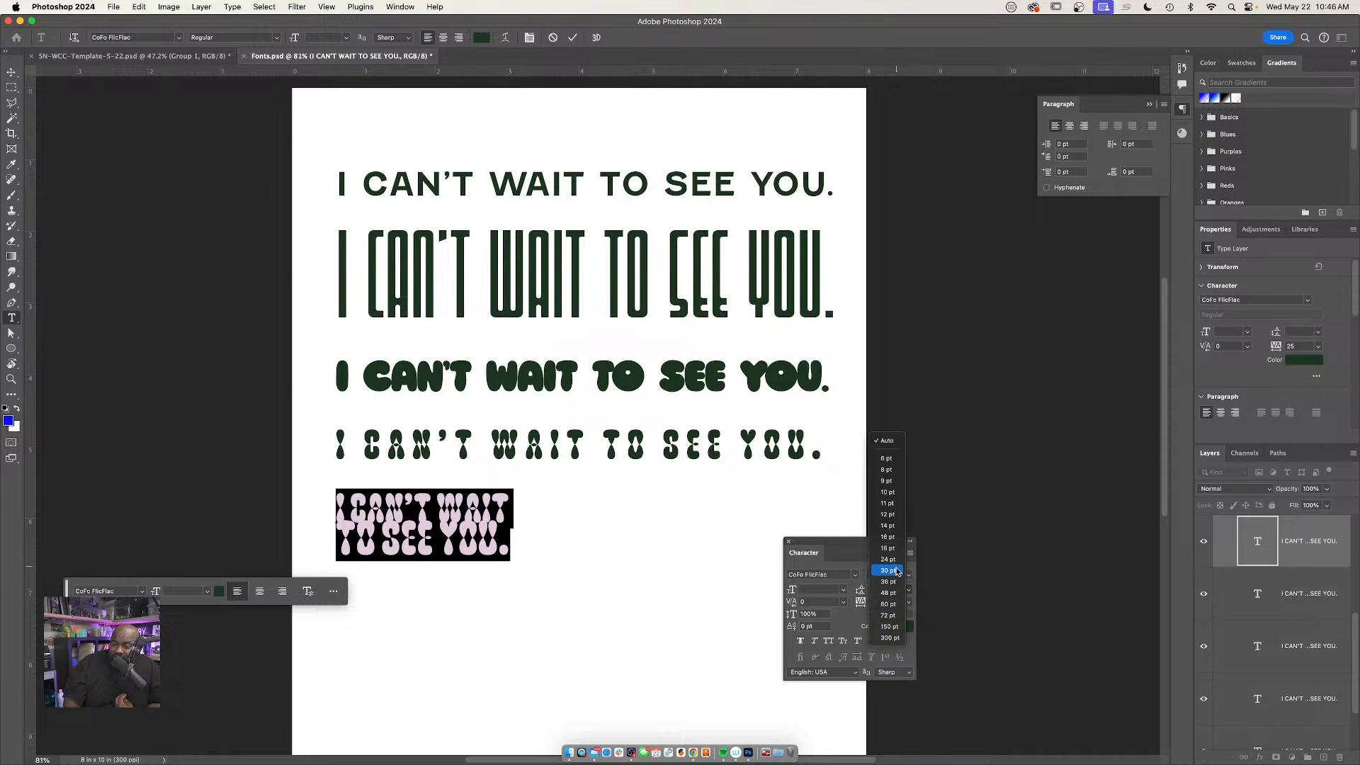
{"action": "left_click", "coordinate": [894, 583]}
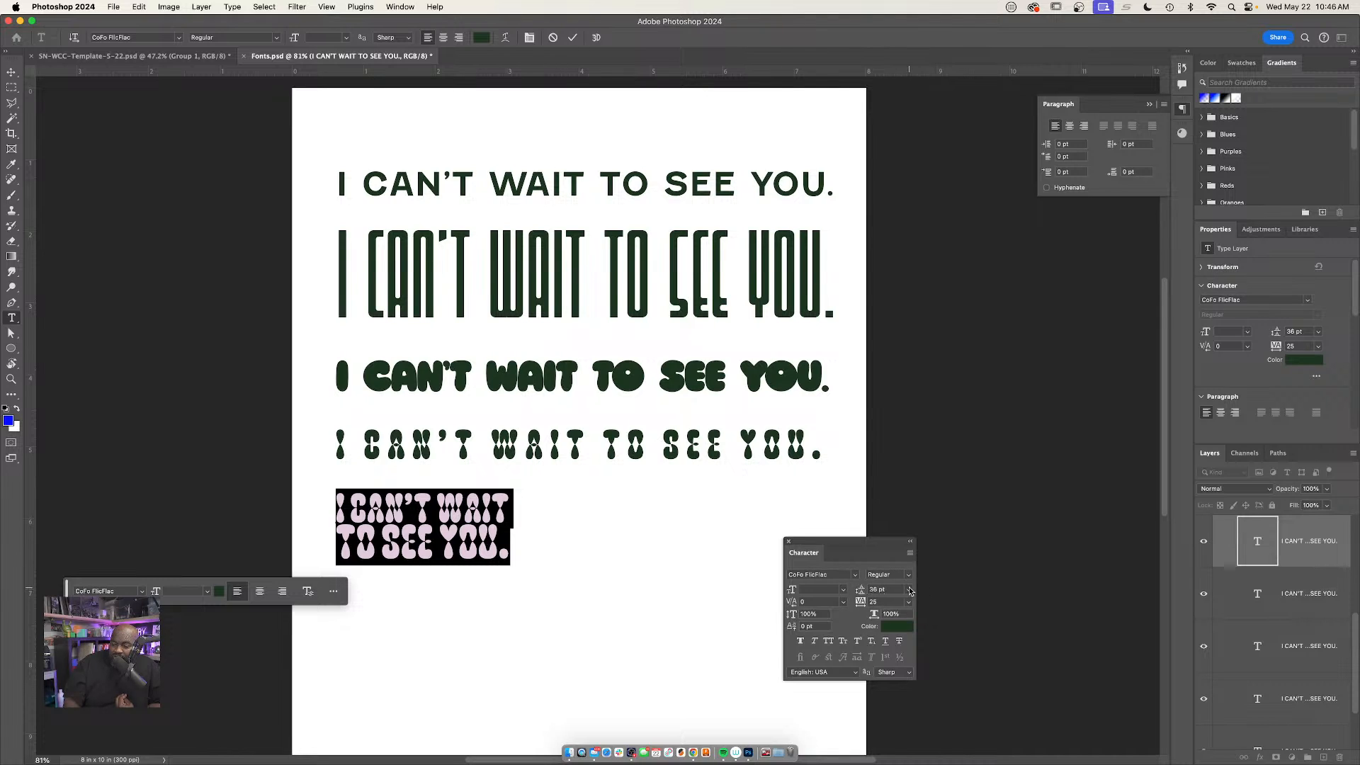
{"action": "left_click", "coordinate": [910, 592]}
{"action": "left_click", "coordinate": [901, 603]}
{"action": "left_click", "coordinate": [911, 591]}
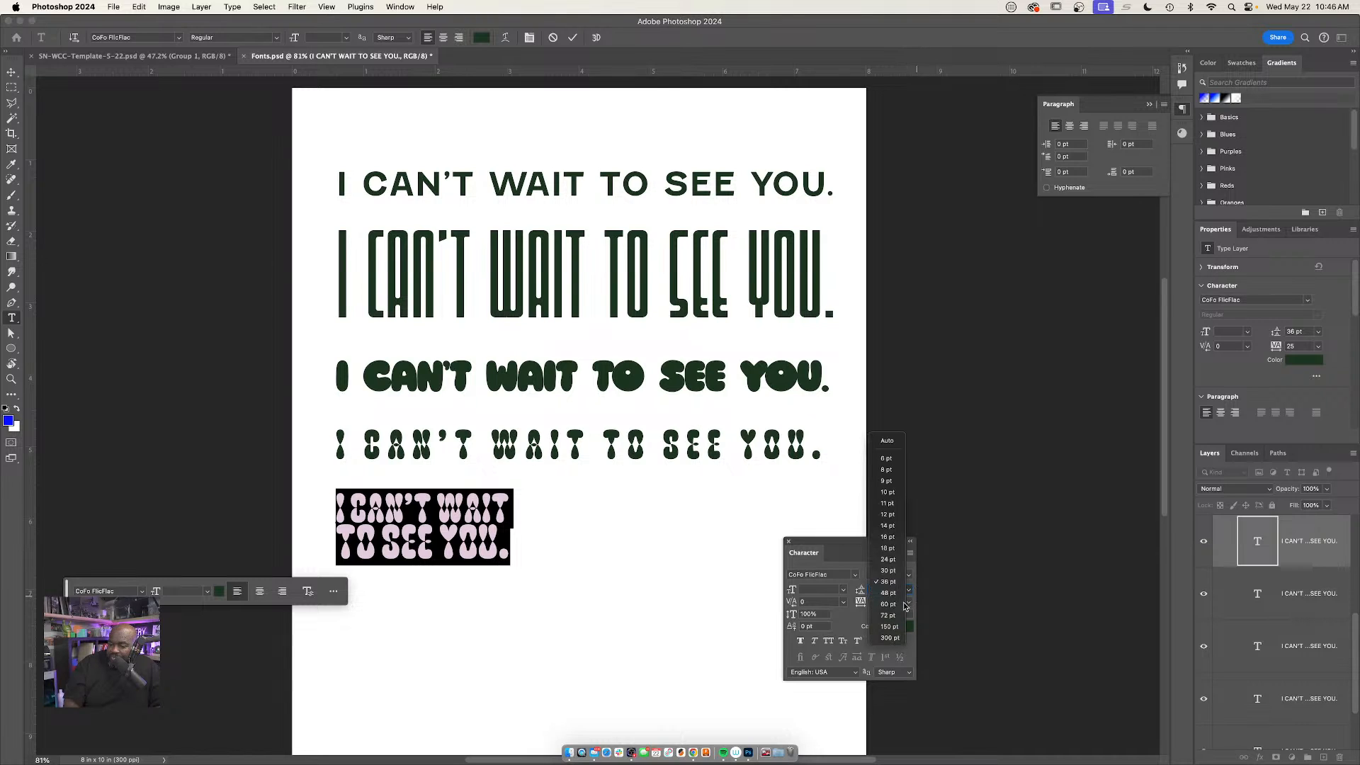
{"action": "left_click", "coordinate": [861, 570]}
{"action": "type", "text": "42"}
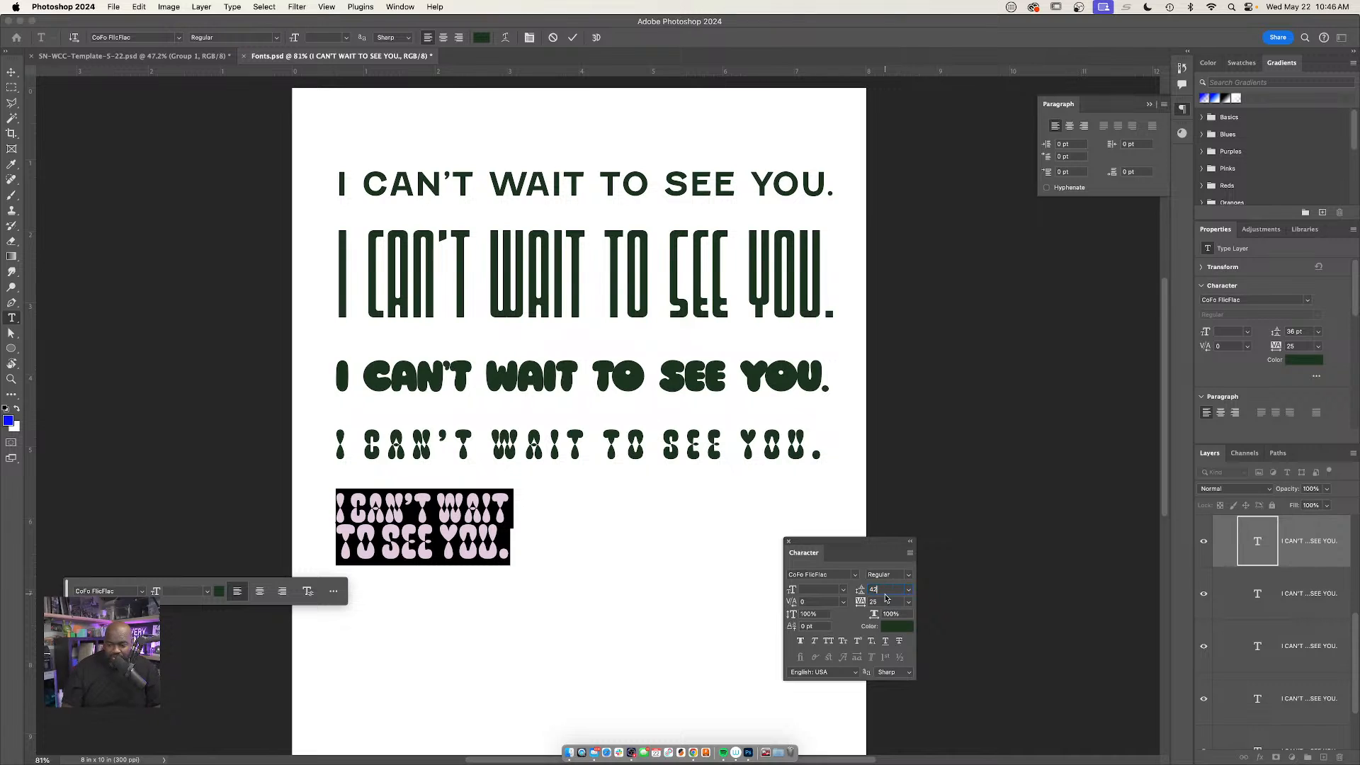
{"action": "key", "text": "Return"}
{"action": "key", "text": "Escape"}
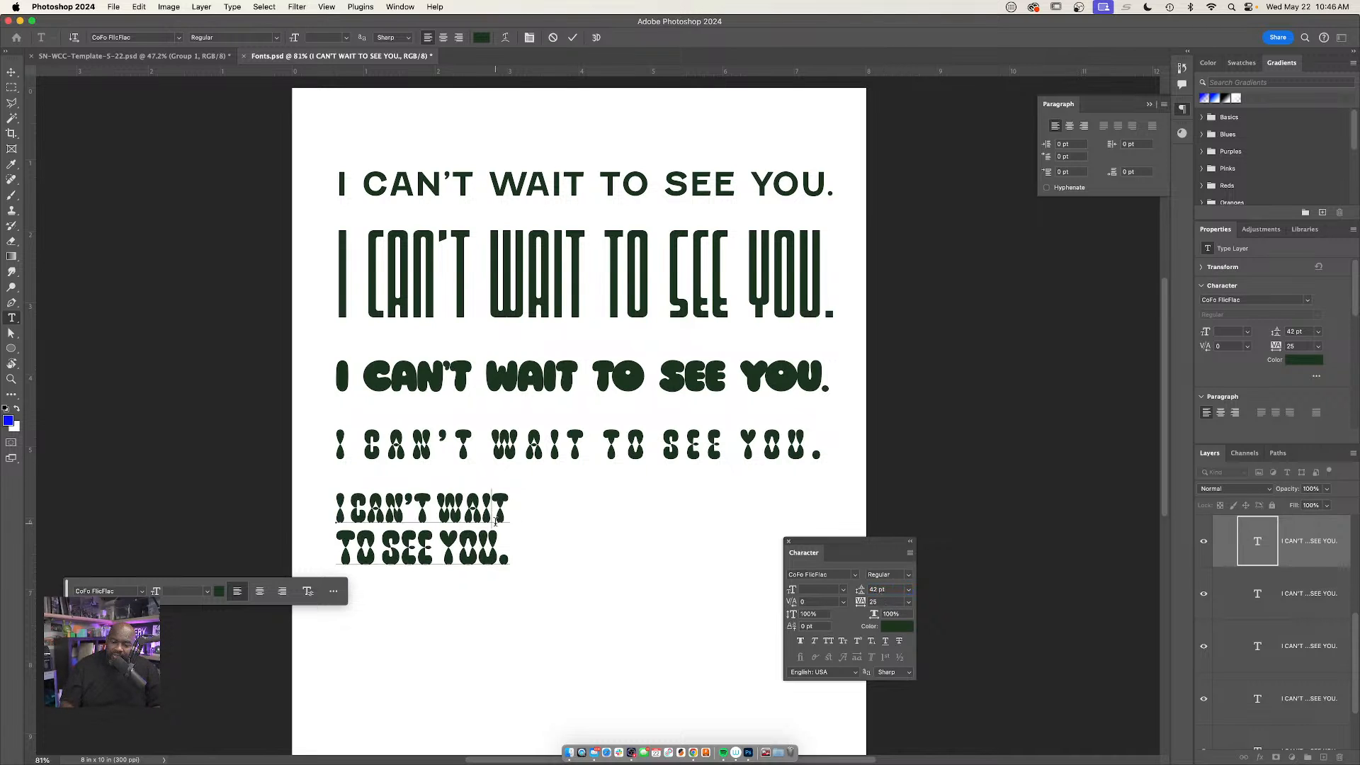
Move the two-line sample toward the page centre and scale it up to about 4.2 in wide
{"action": "key", "text": "v"}
{"action": "left_click_drag", "start_coordinate": [453, 526], "coordinate": [508, 540]}
{"action": "key", "text": "ctrl+t"}
{"action": "left_click_drag", "start_coordinate": [572, 599], "coordinate": [694, 644]}
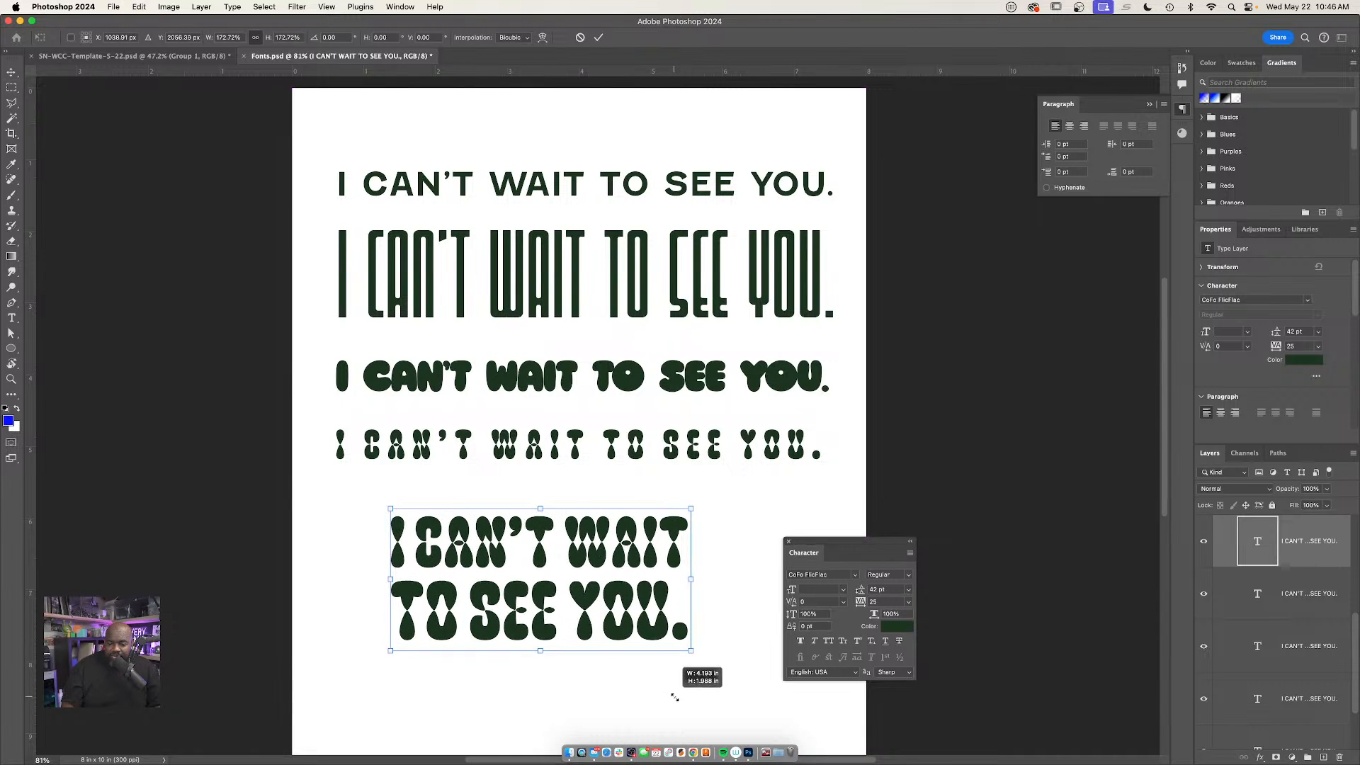
{"action": "key", "text": "Return"}
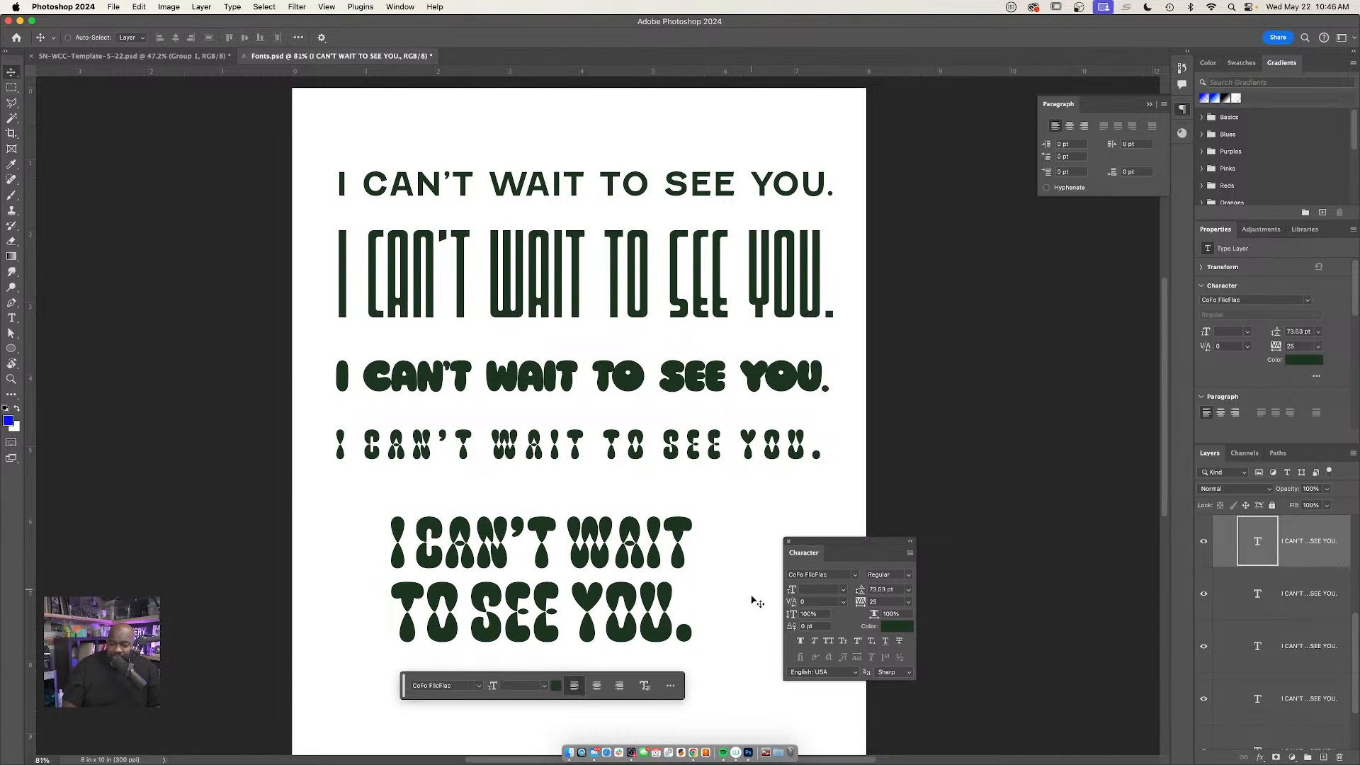
Recolor the whole two-line sample bright blue (#2534ff) and align its left edge with the lines above
{"action": "double_click", "coordinate": [542, 549]}
{"action": "key", "text": "super+a"}
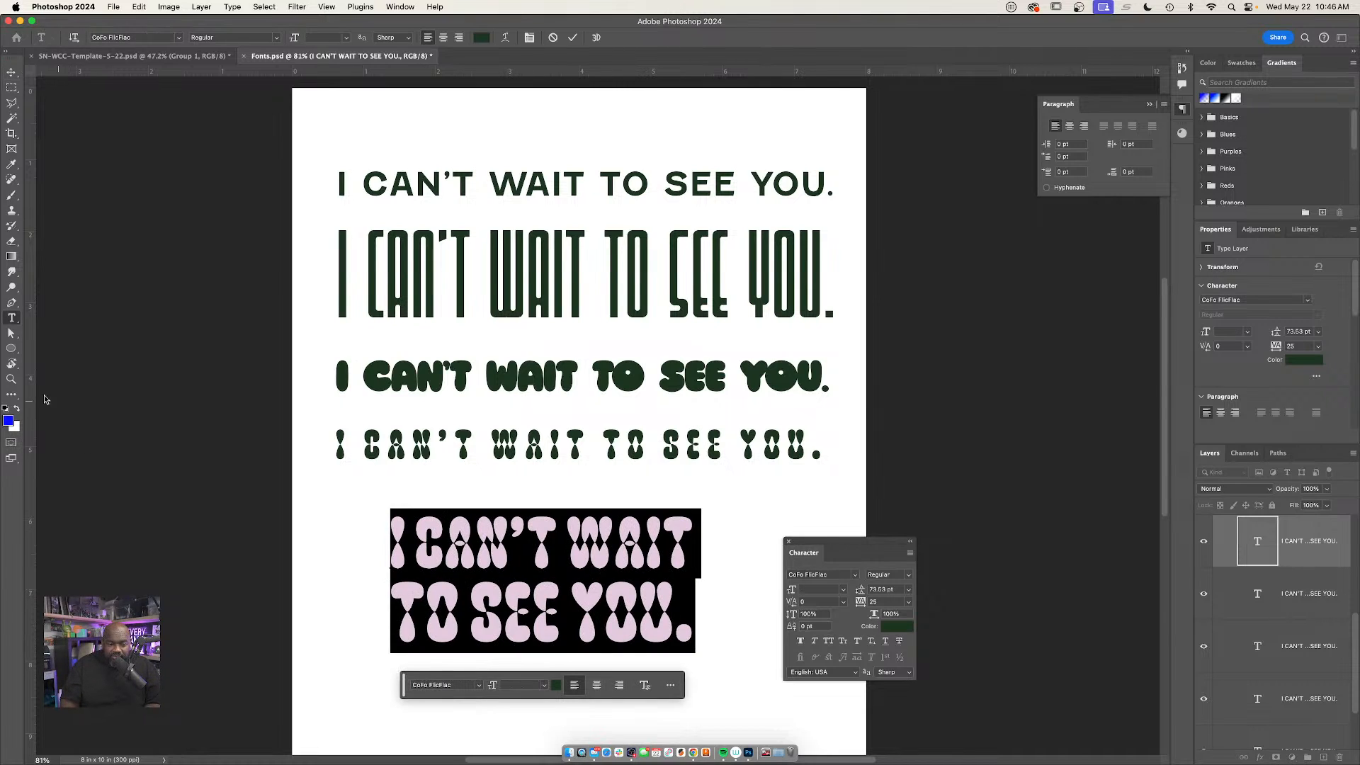
{"action": "left_click", "coordinate": [8, 422]}
{"action": "left_click_drag", "start_coordinate": [704, 196], "coordinate": [692, 166]}
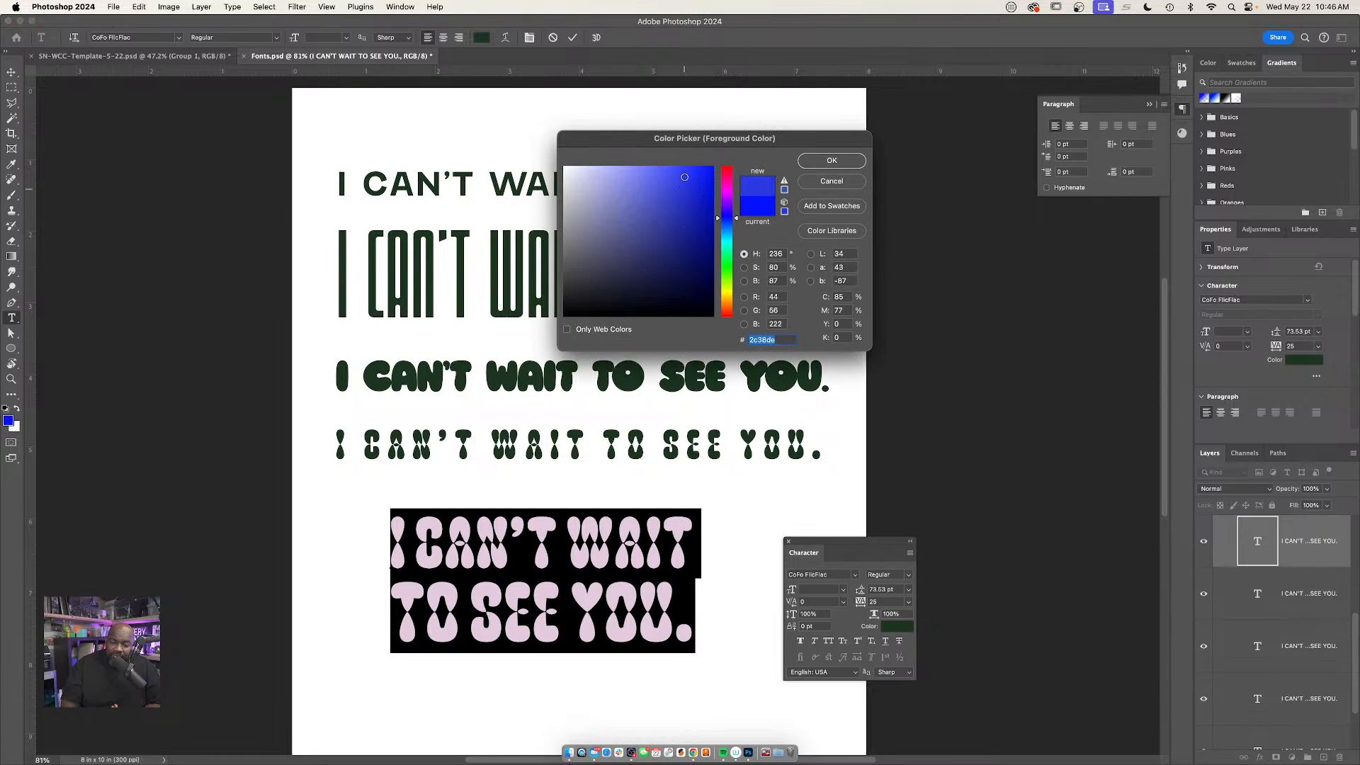
{"action": "left_click", "coordinate": [832, 161]}
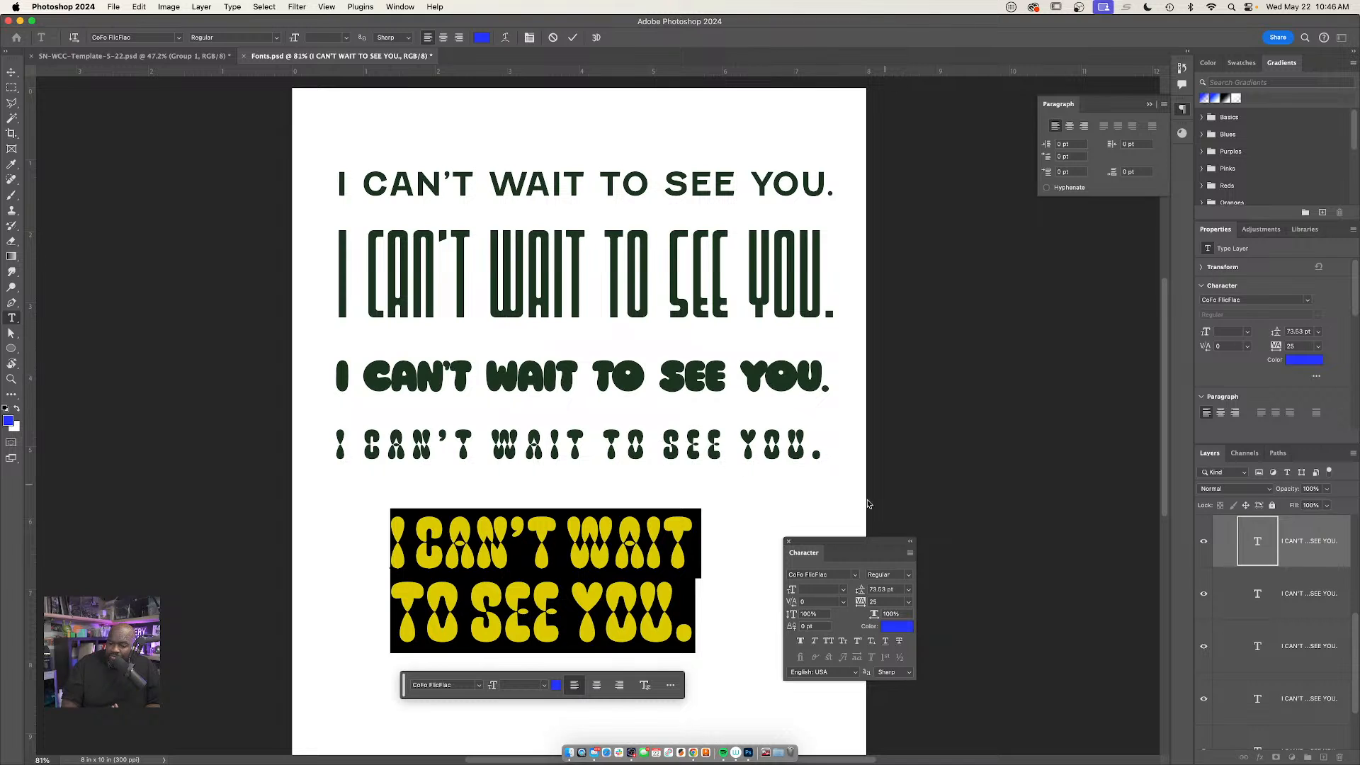
{"action": "key", "text": "Escape"}
{"action": "key", "text": "v"}
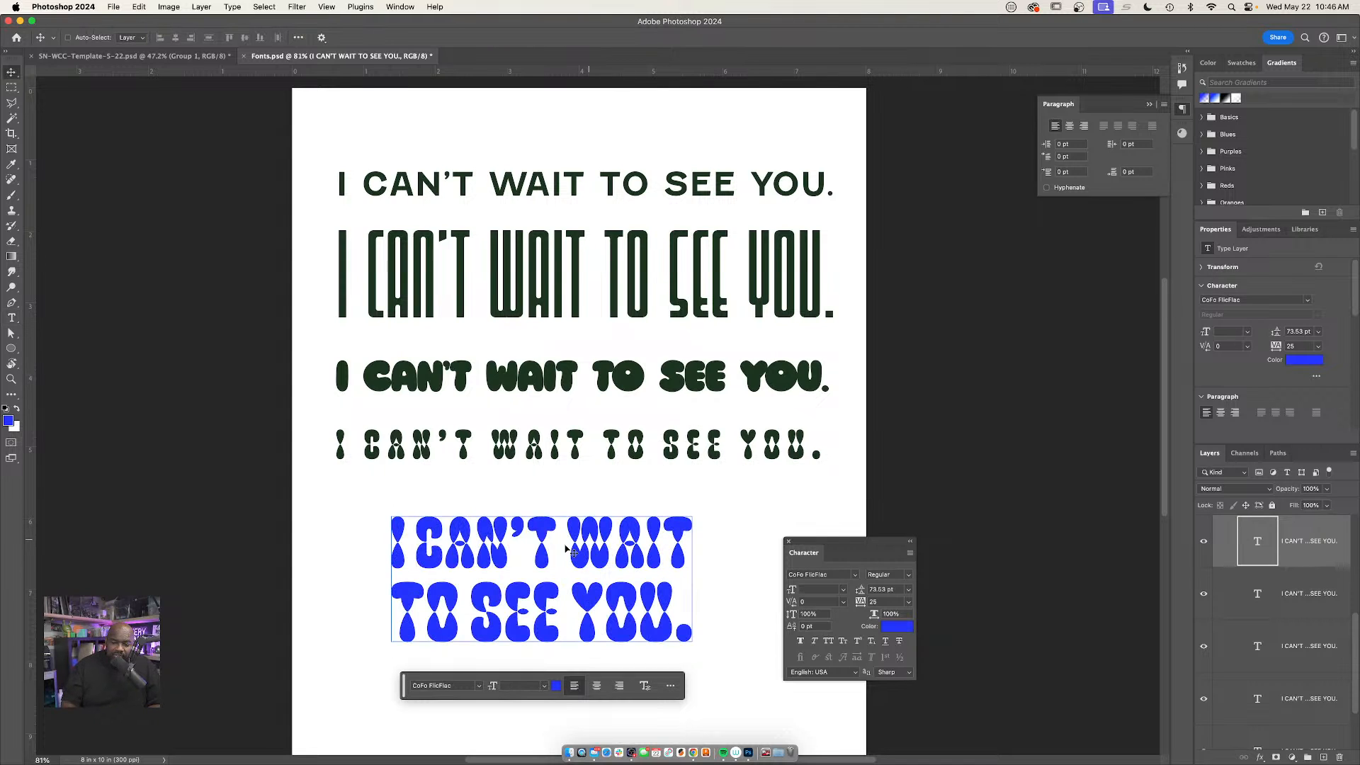
{"action": "left_click_drag", "start_coordinate": [541, 551], "coordinate": [486, 522]}
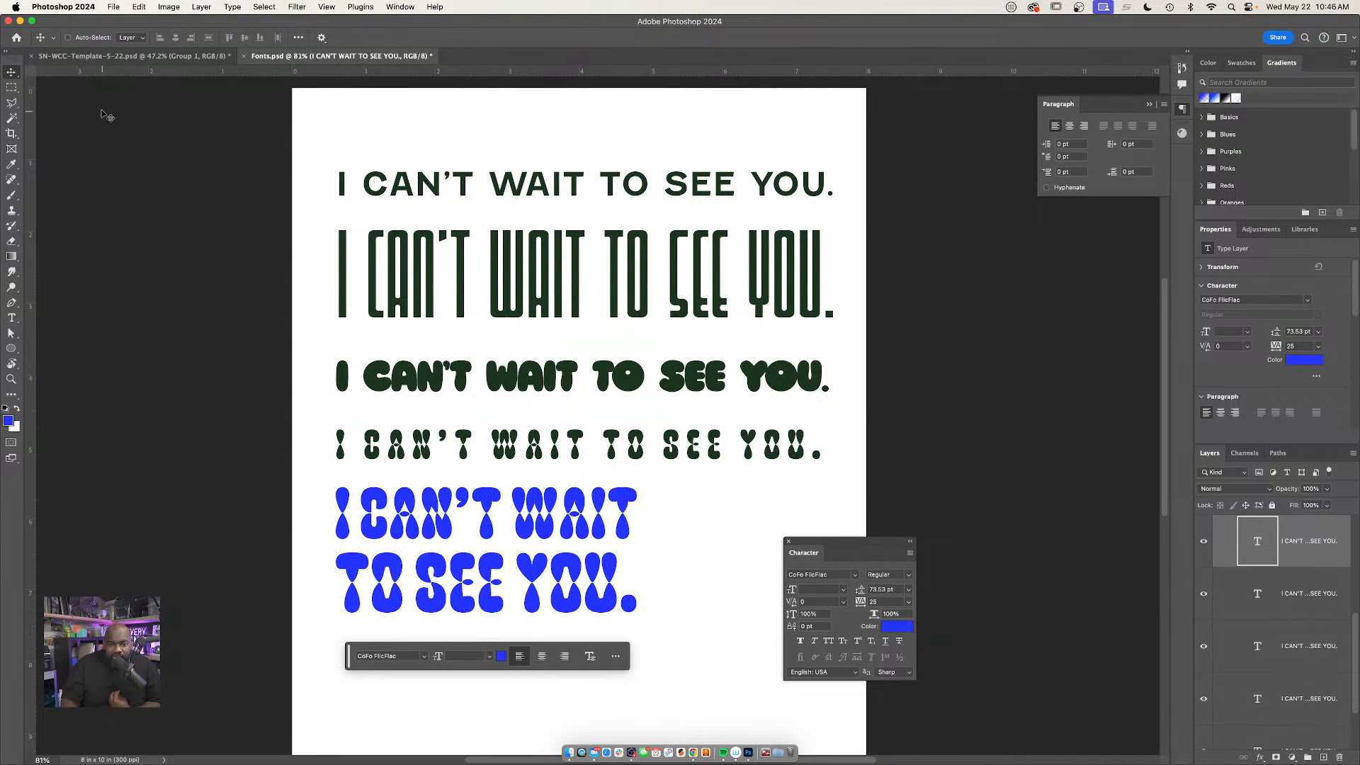
Switch to the SN-WCC-Template-5-22.psd poster and add the word "OPEN" over the misty forest
{"action": "left_click", "coordinate": [122, 56]}
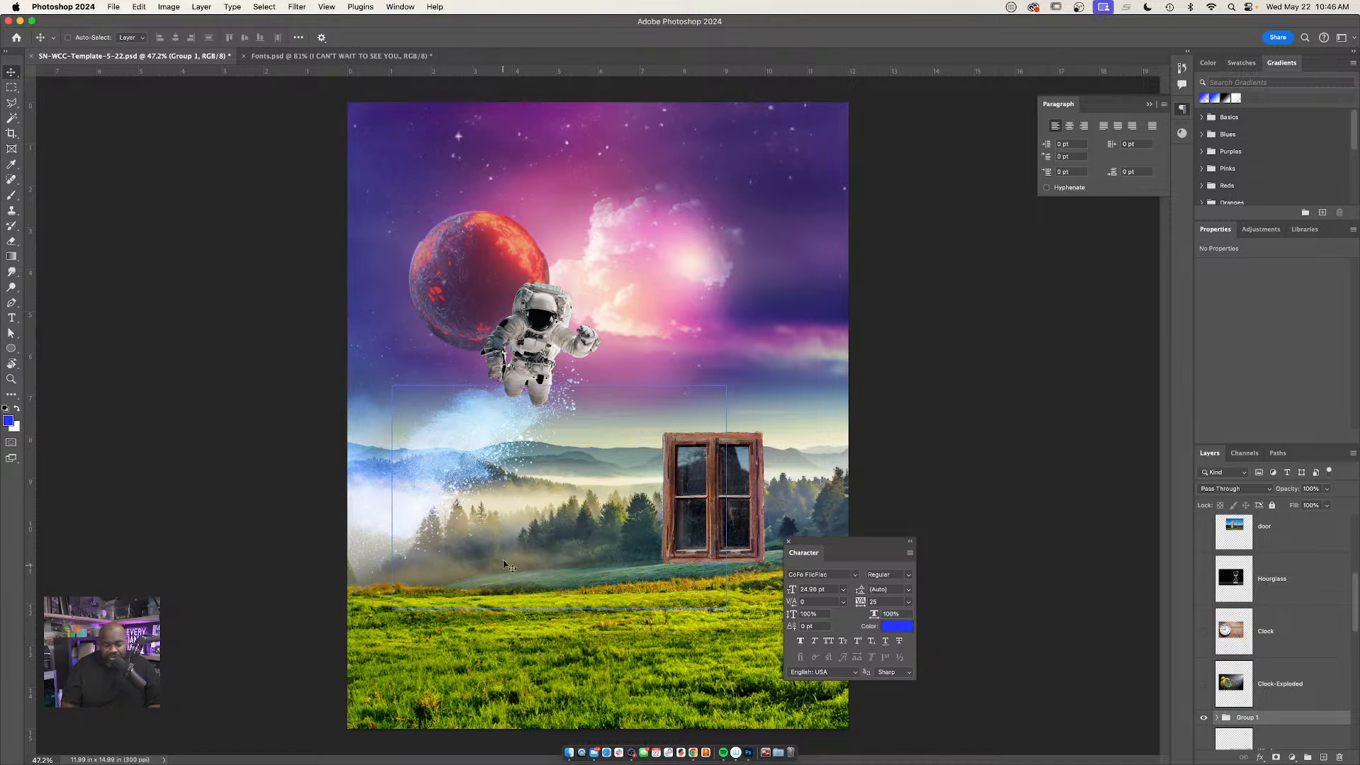
{"action": "key", "text": "t"}
{"action": "scroll", "coordinate": [1330, 620], "scroll_direction": "down", "scroll_amount": 10}
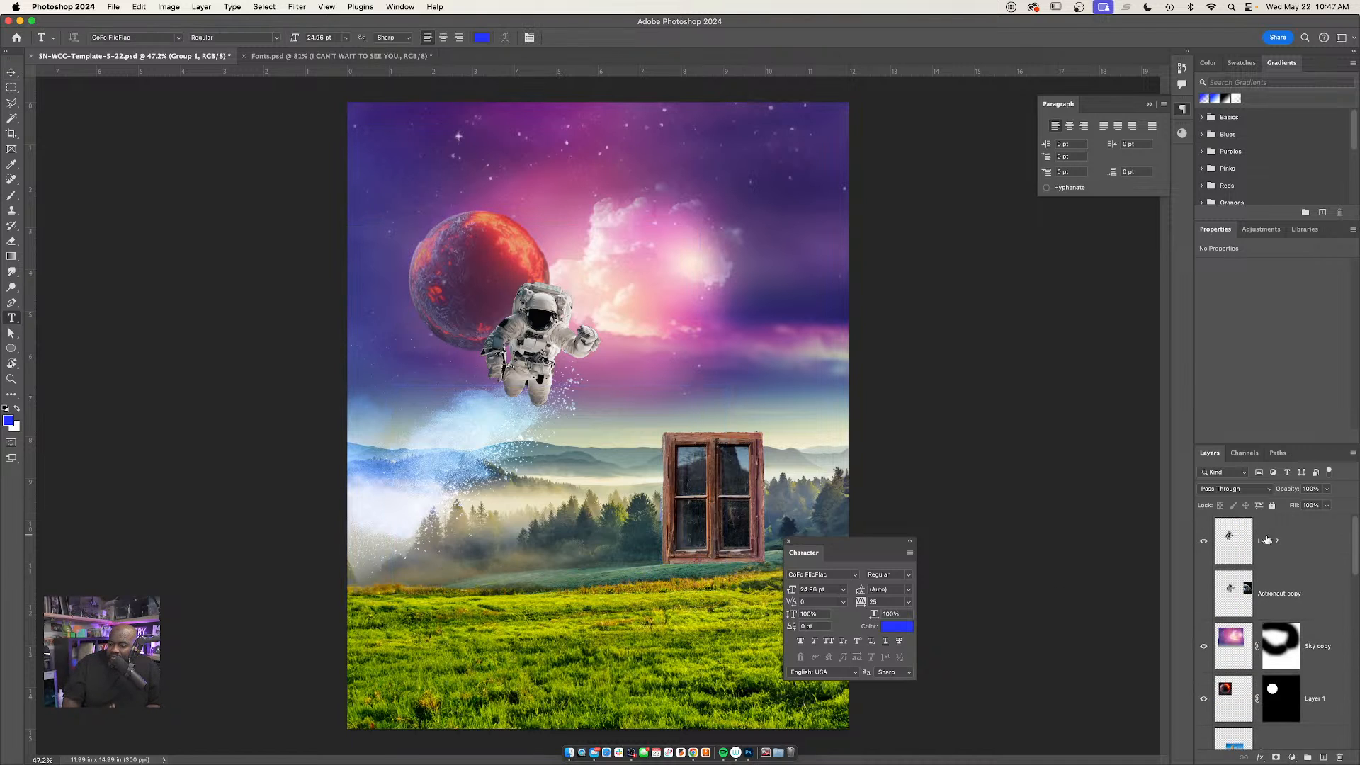
{"action": "scroll", "coordinate": [1303, 589], "scroll_direction": "down", "scroll_amount": 3}
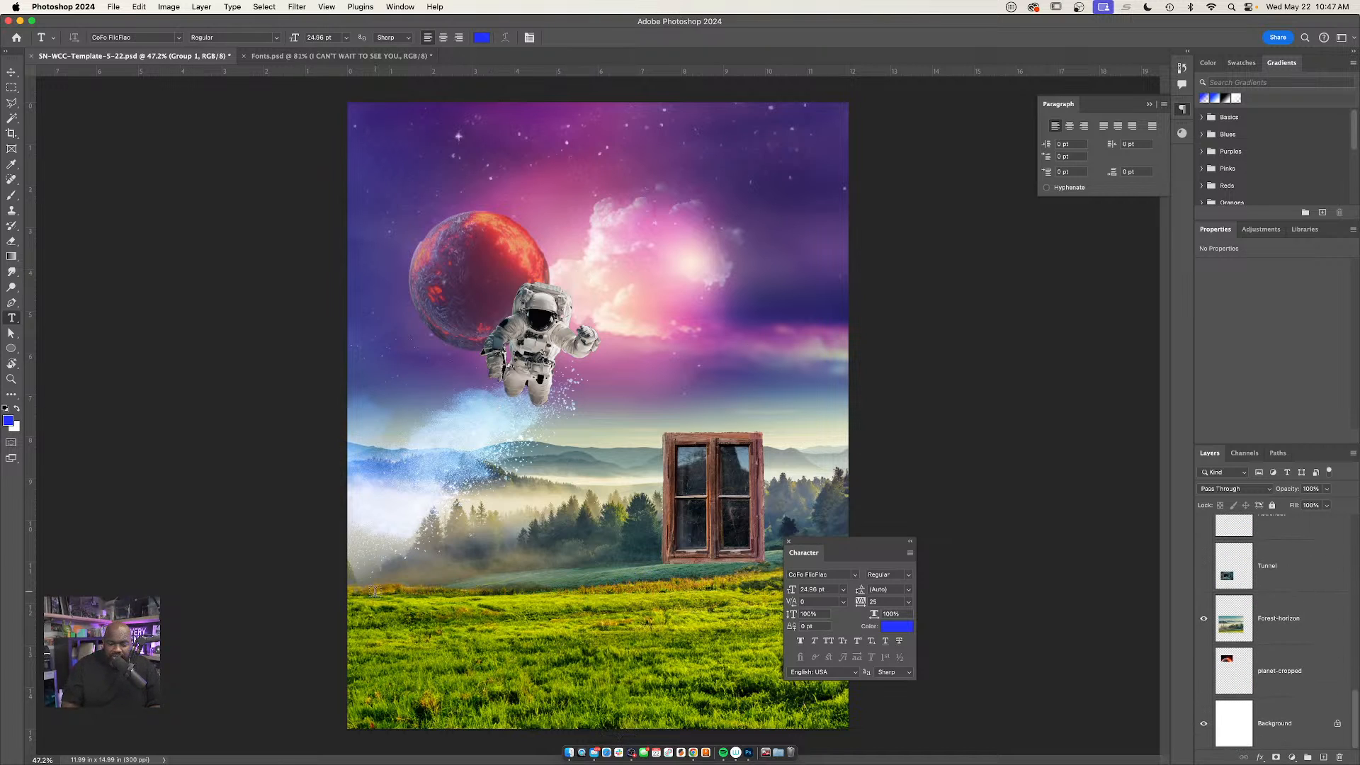
{"action": "left_click", "coordinate": [420, 561]}
{"action": "type", "text": "SP"}
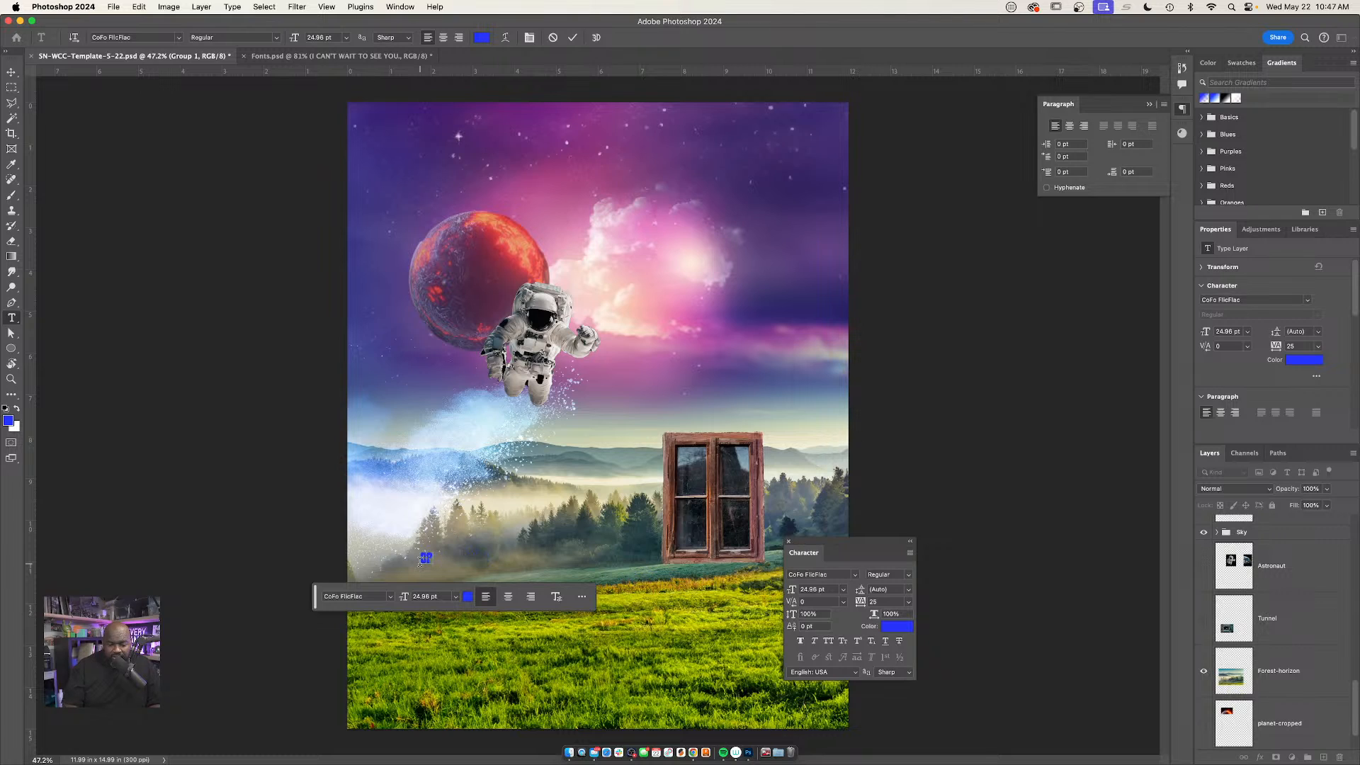
{"action": "type", "text": "EN"}
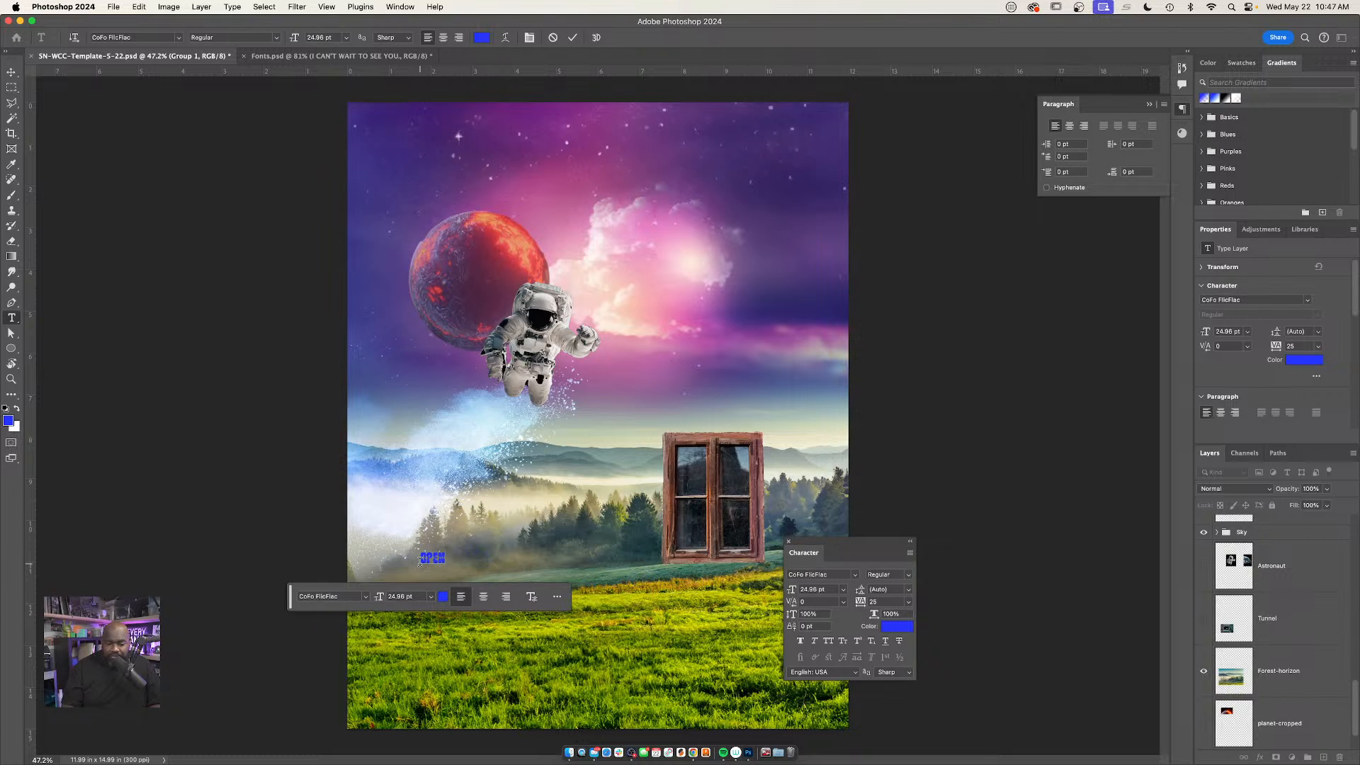
{"action": "key", "text": "super+Return"}
Scale the "OPEN" text up to about 224 pt and place it across the meadow's upper edge beside the window
{"action": "key", "text": "super+t"}
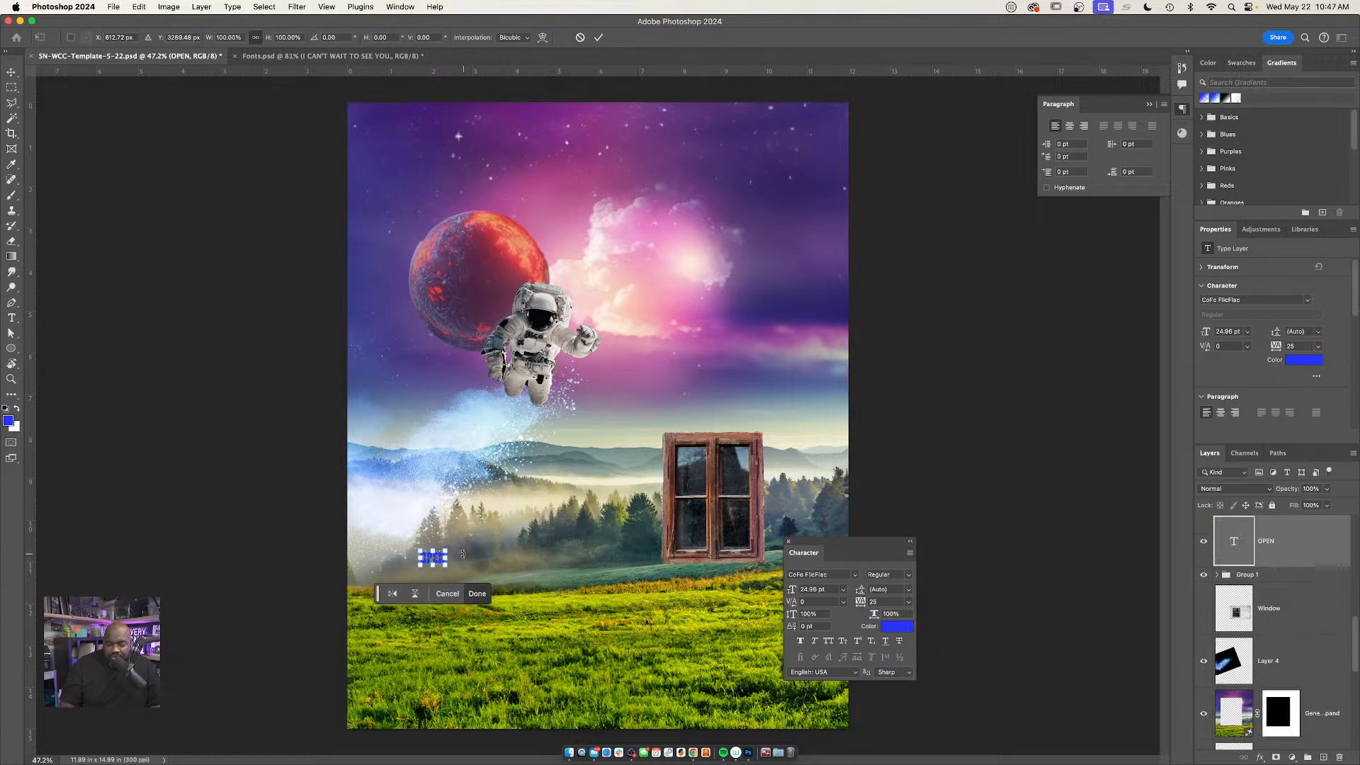
{"action": "left_click_drag", "start_coordinate": [448, 546], "coordinate": [643, 433]}
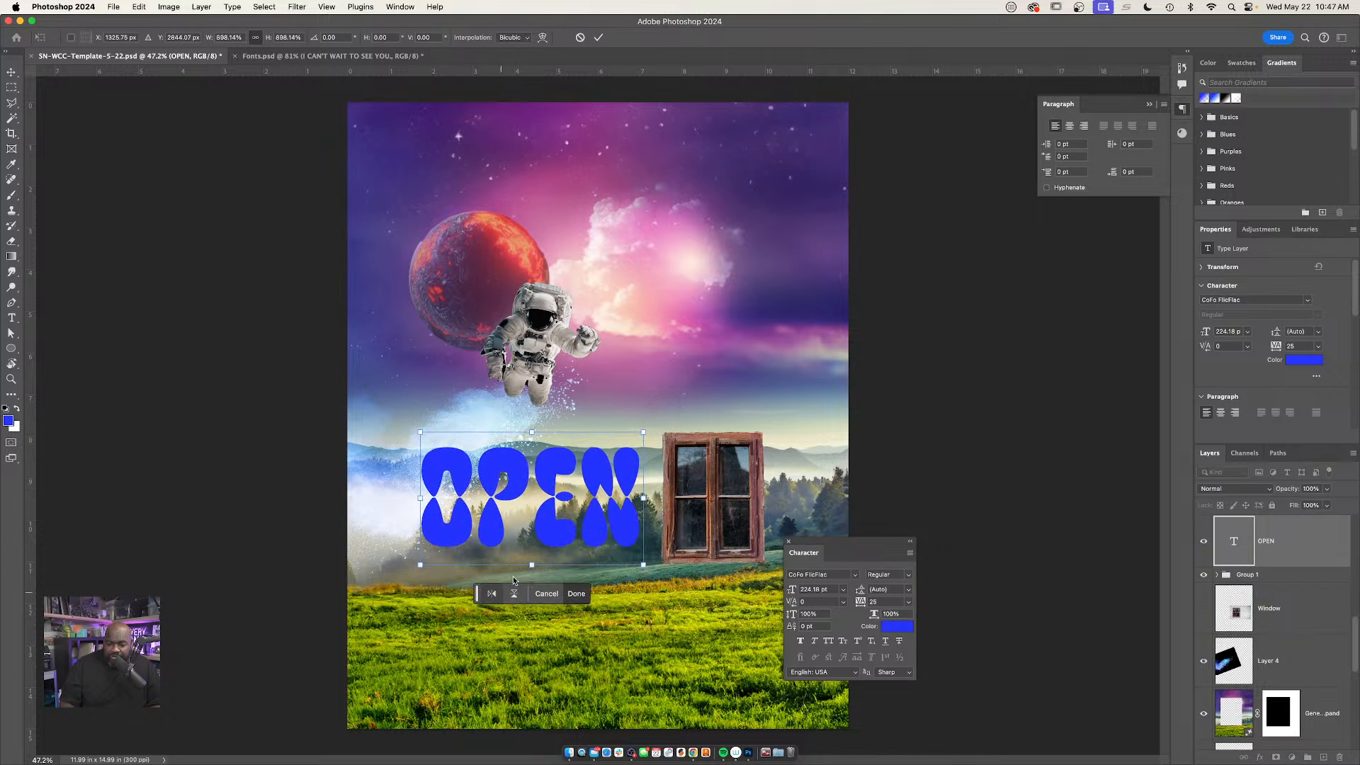
{"action": "key", "text": "Return"}
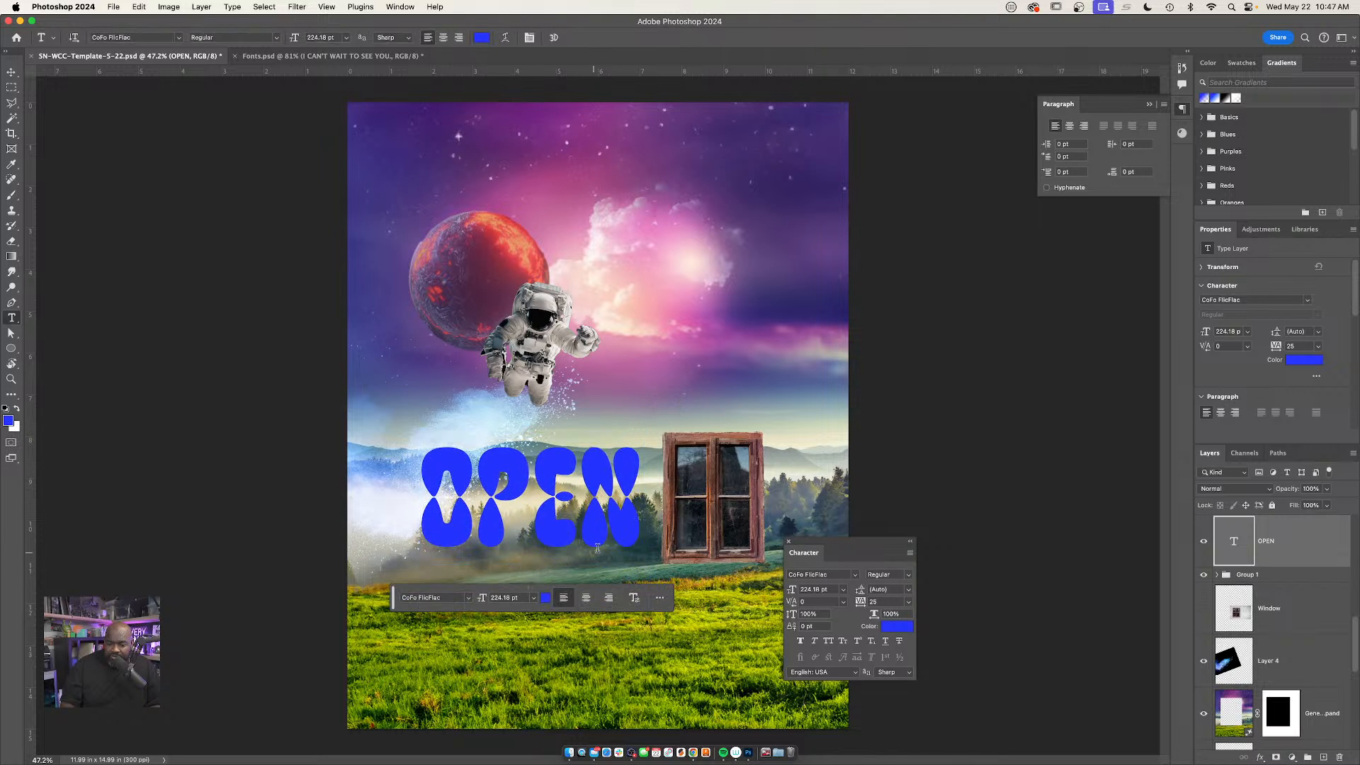
{"action": "key", "text": "v"}
{"action": "left_click_drag", "start_coordinate": [590, 528], "coordinate": [558, 575]}
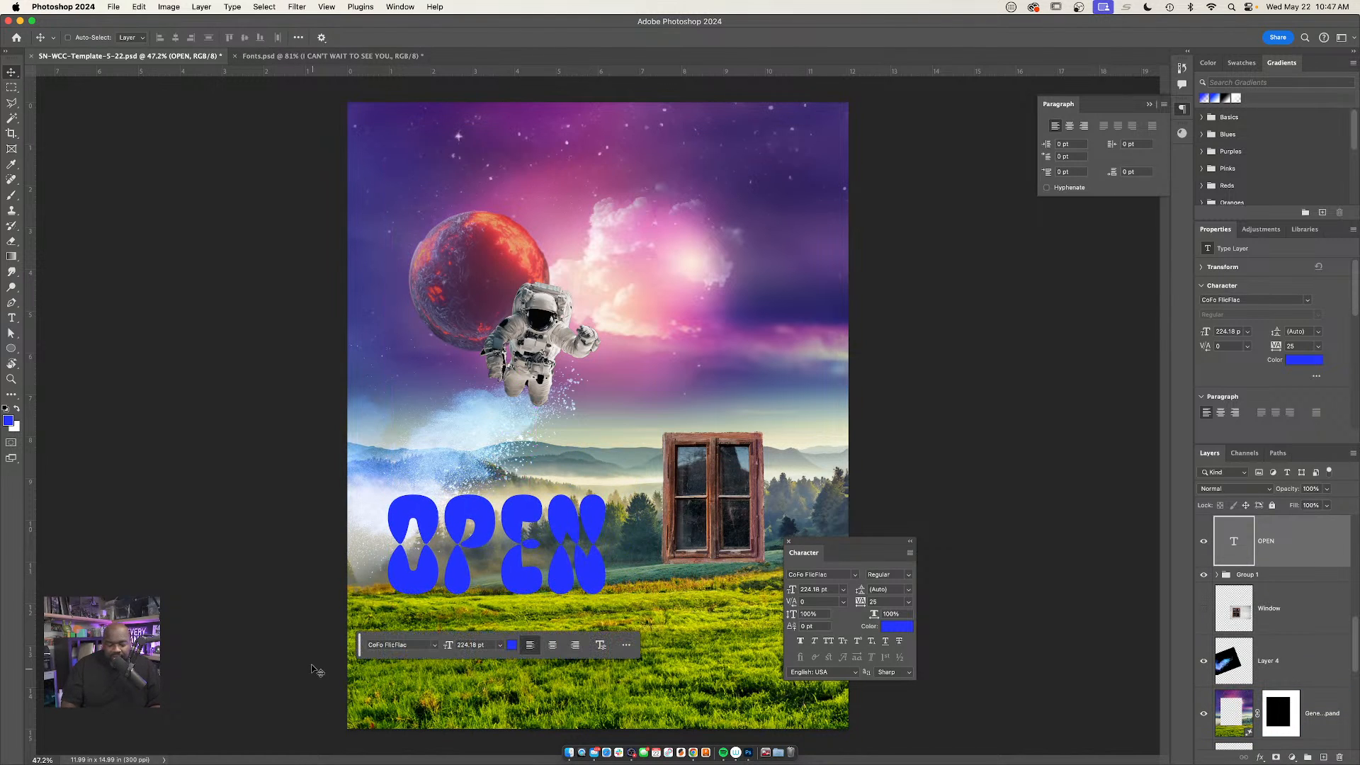
Change the "OPEN" text's font to Bebas Neue Pro Bold and commit the edit
{"action": "key", "text": "t"}
{"action": "left_click", "coordinate": [499, 544]}
{"action": "key", "text": "ctrl+a"}
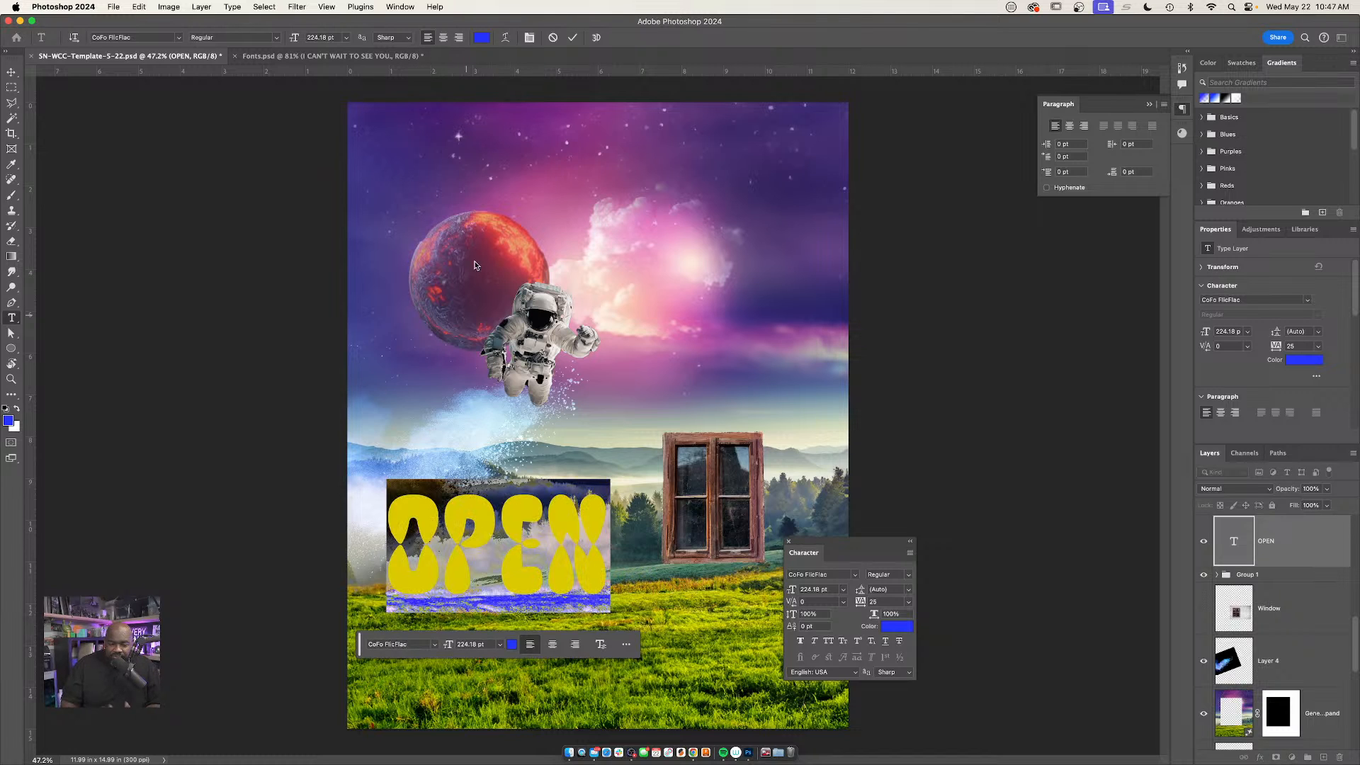
{"action": "left_click", "coordinate": [147, 36]}
{"action": "type", "text": "beb"}
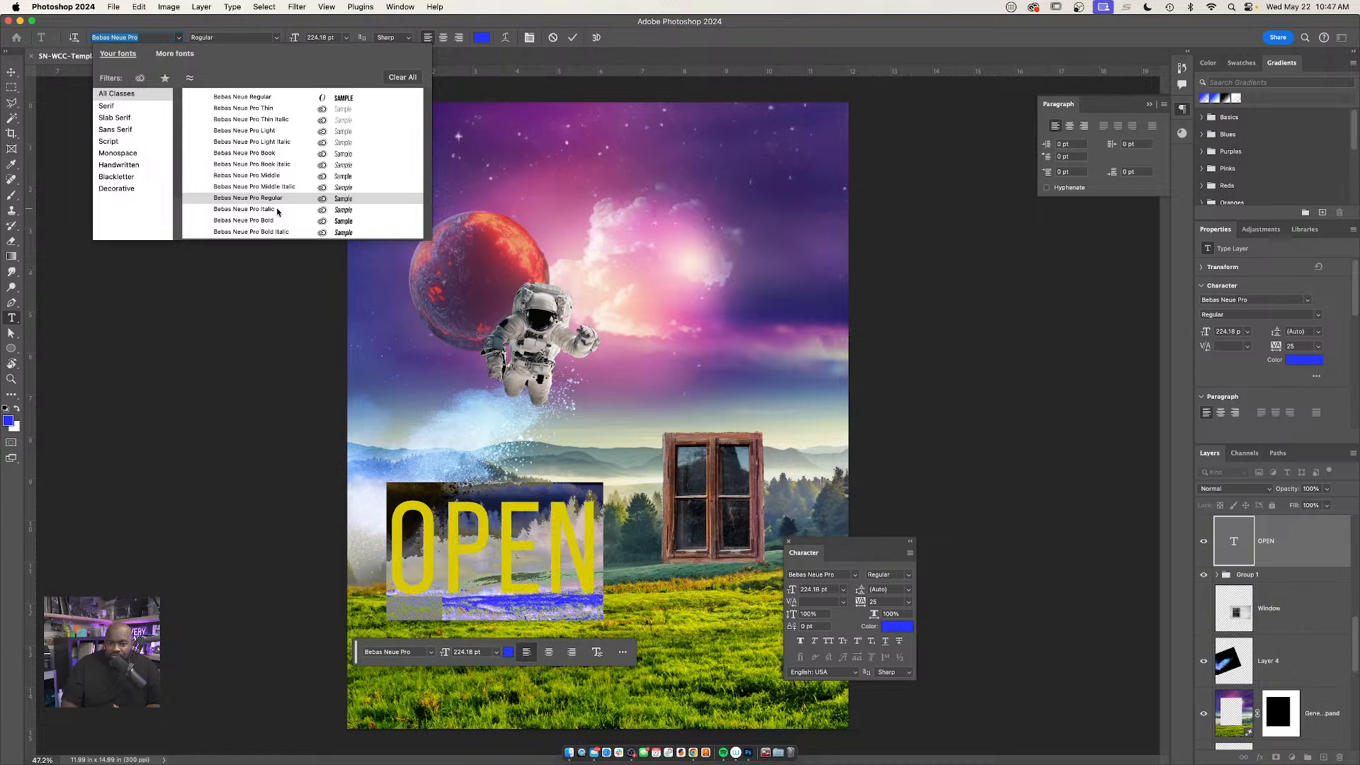
{"action": "left_click", "coordinate": [280, 225]}
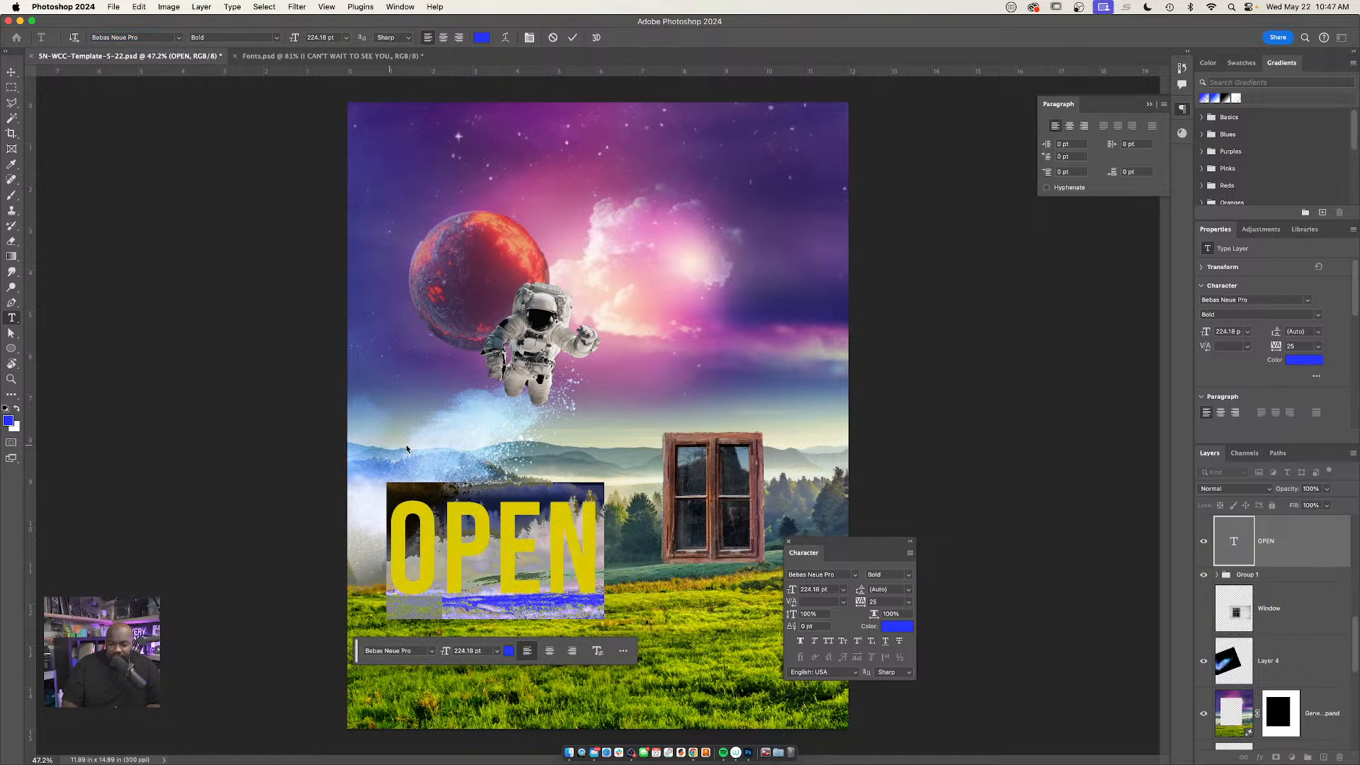
{"action": "key", "text": "super+Return"}
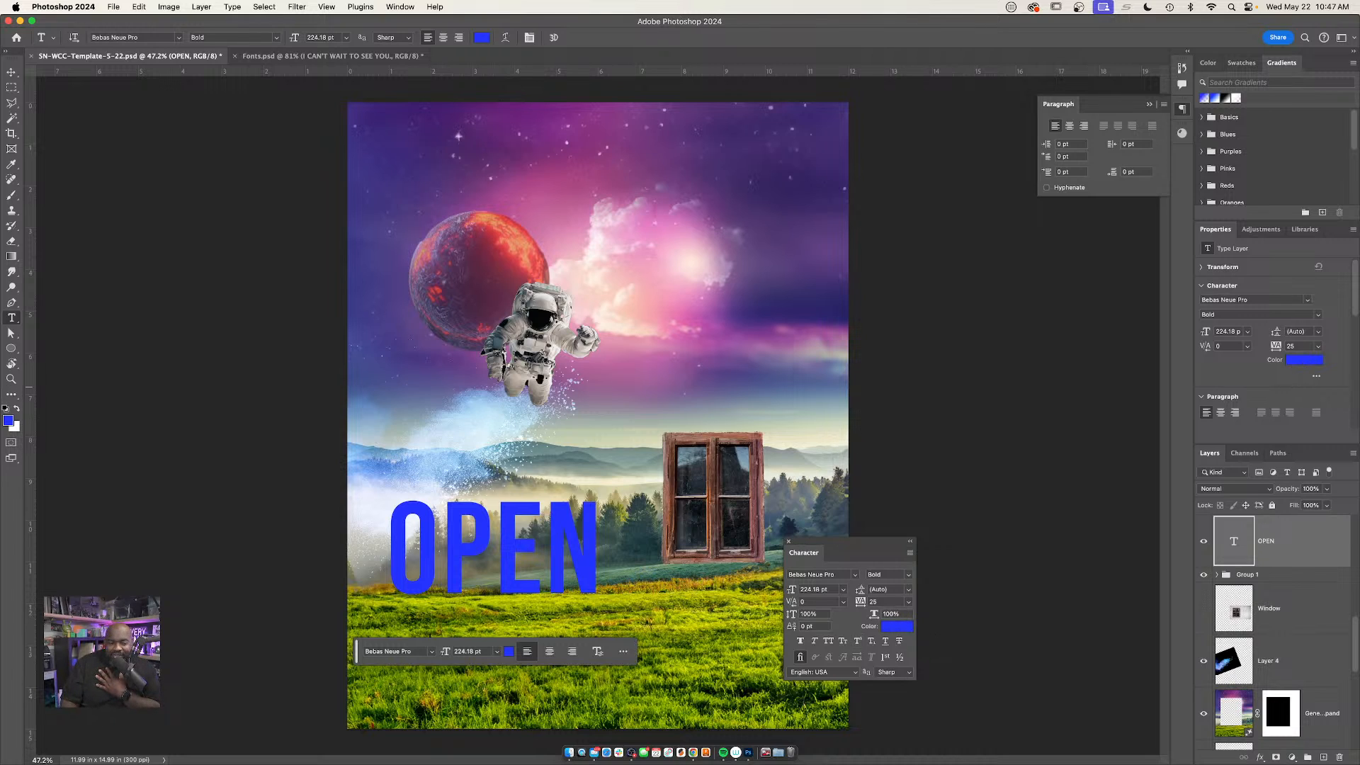
Recolor the "OPEN" text pale lavender (#ccceea)
{"action": "left_click", "coordinate": [898, 627]}
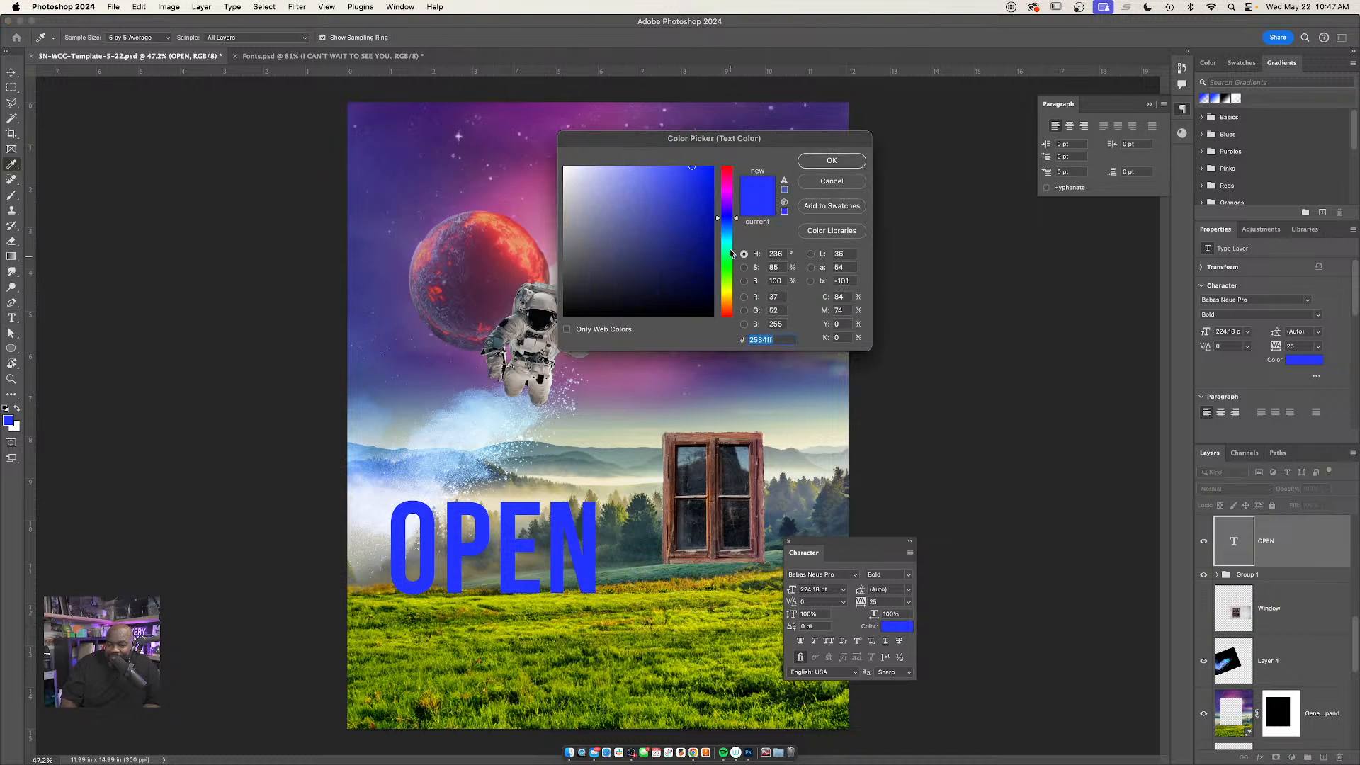
{"action": "mouse_move", "coordinate": [673, 232]}
{"action": "left_mouse_down"}
{"action": "mouse_move", "coordinate": [652, 263]}
{"action": "mouse_move", "coordinate": [583, 191]}
{"action": "mouse_move", "coordinate": [569, 193]}
{"action": "mouse_move", "coordinate": [575, 238]}
{"action": "mouse_move", "coordinate": [568, 188]}
{"action": "mouse_move", "coordinate": [608, 182]}
{"action": "mouse_move", "coordinate": [583, 178]}
{"action": "left_mouse_up"}
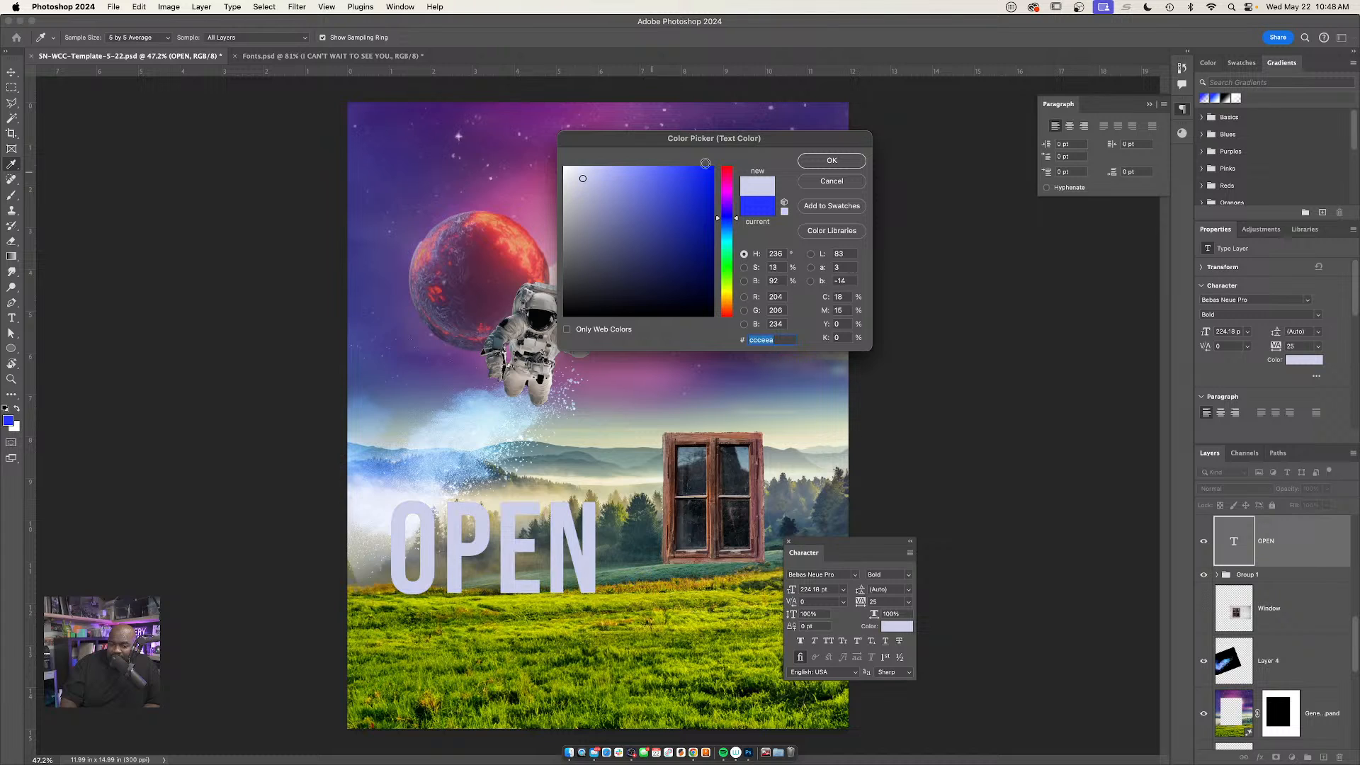
{"action": "left_click", "coordinate": [812, 165]}
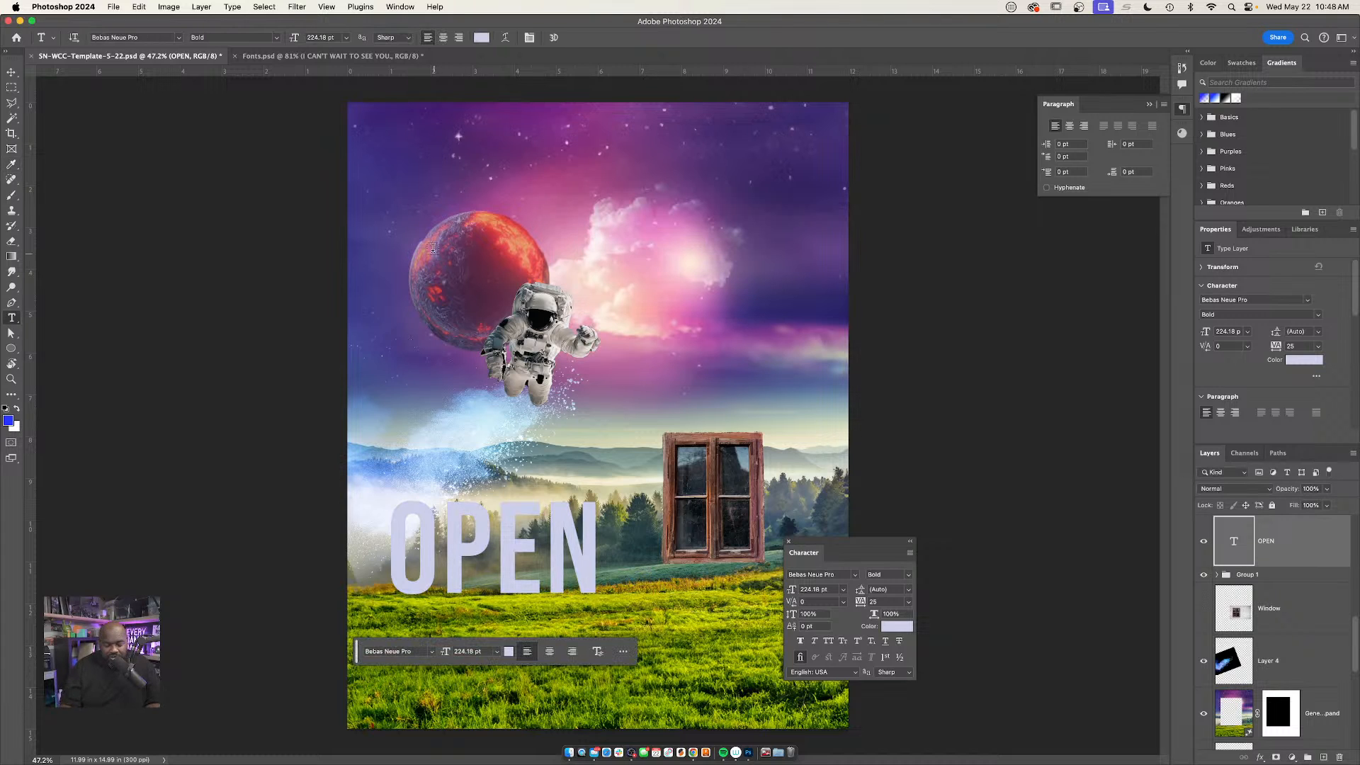
Clear the floating text controls off the artwork and nudge "OPEN" slightly right and down onto the meadow's edge
{"action": "key", "text": "v"}
{"action": "left_click_drag", "start_coordinate": [853, 545], "coordinate": [980, 490]}
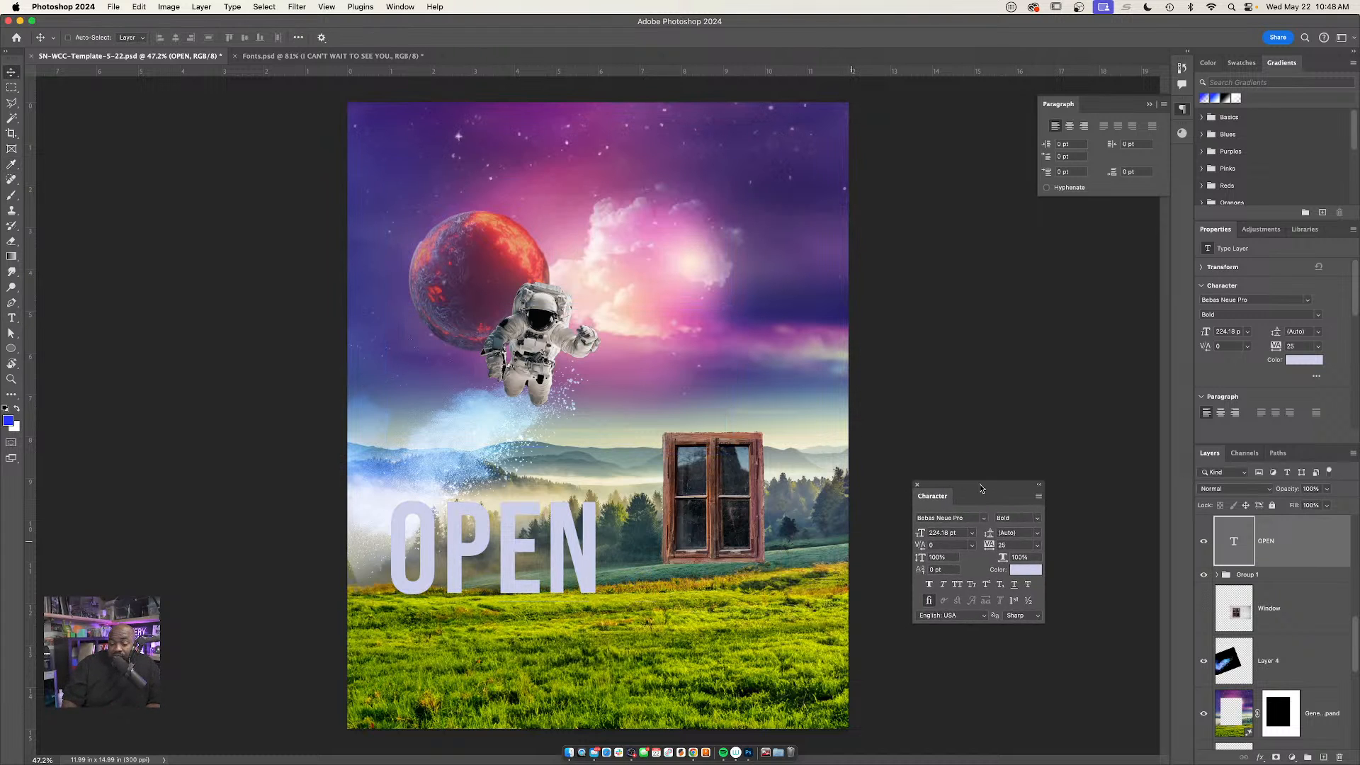
{"action": "left_click_drag", "start_coordinate": [358, 655], "coordinate": [58, 696]}
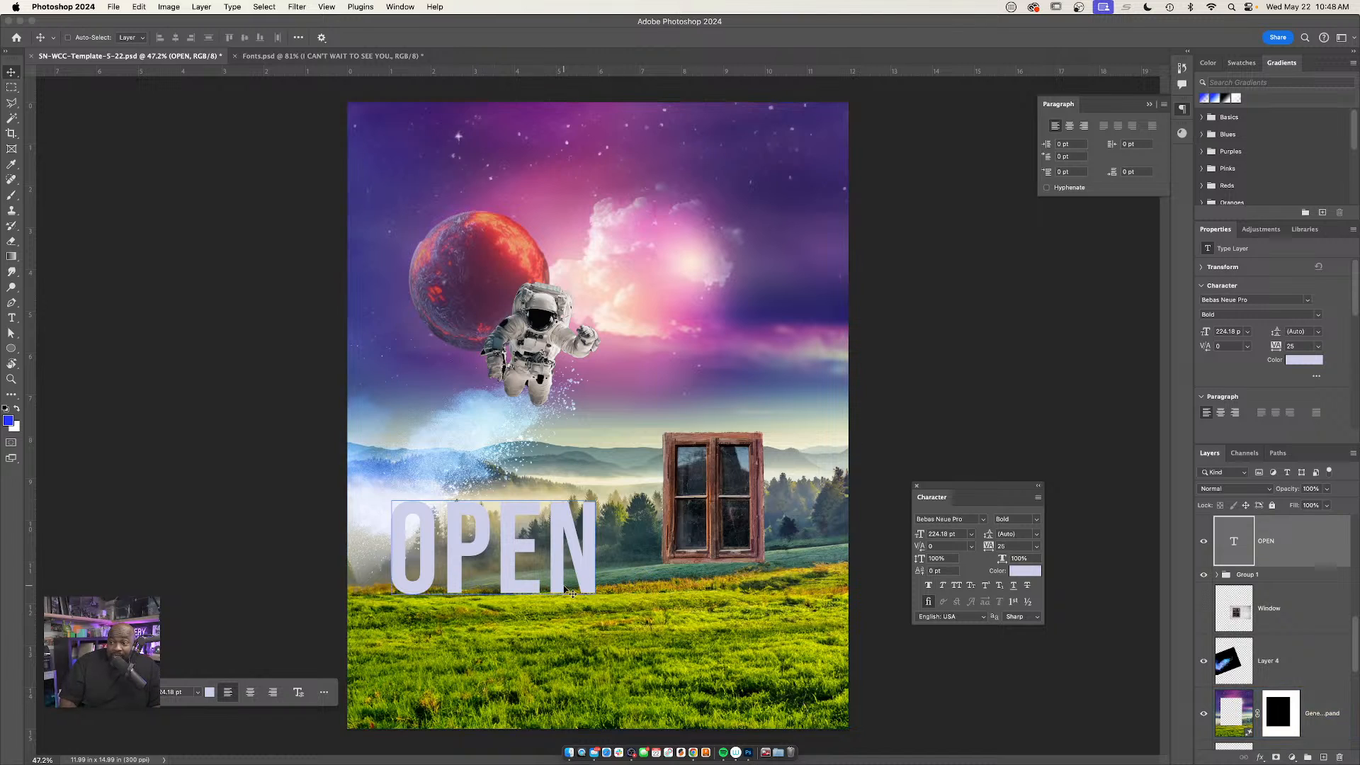
{"action": "mouse_move", "coordinate": [513, 551]}
{"action": "left_mouse_down"}
{"action": "mouse_move", "coordinate": [531, 545]}
{"action": "mouse_move", "coordinate": [521, 572]}
{"action": "left_mouse_up"}
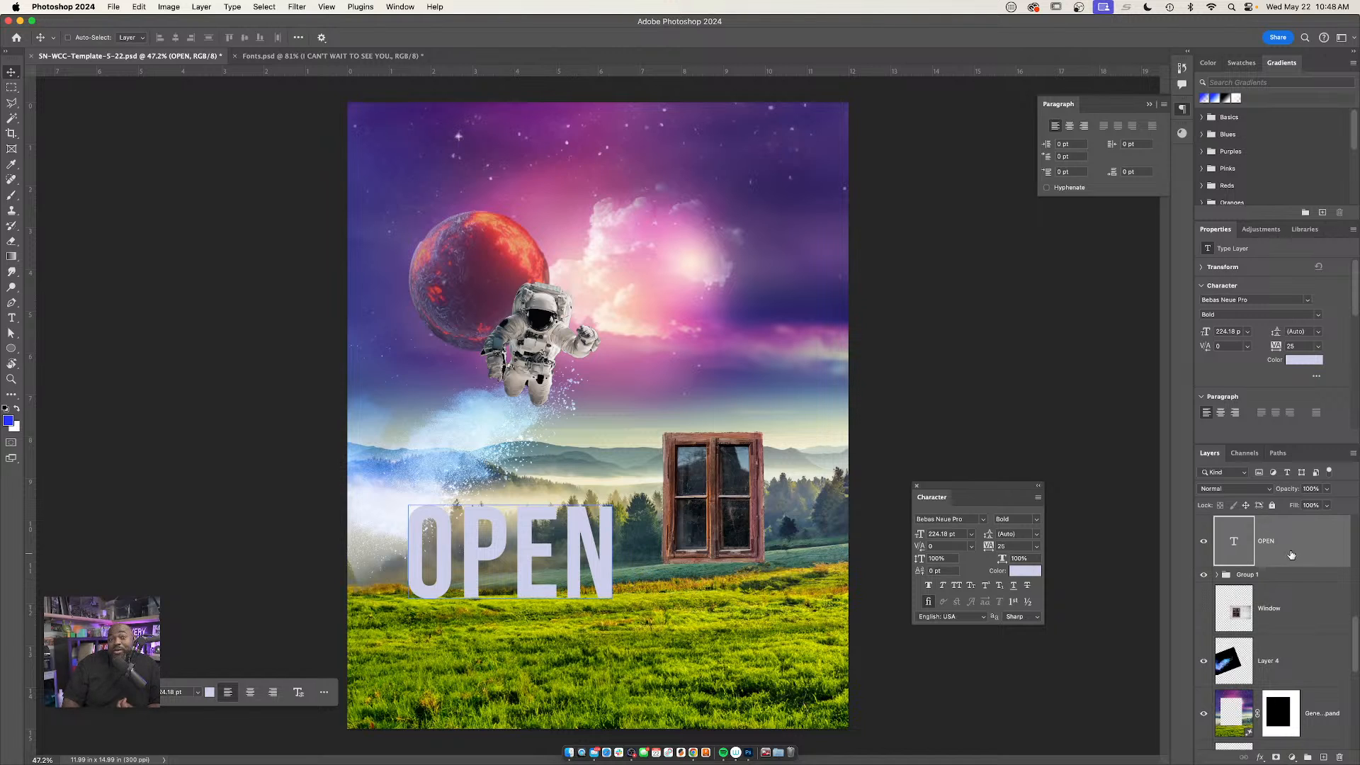
Duplicate the "OPEN" text layer directly above the original
{"action": "key", "text": "super+j"}
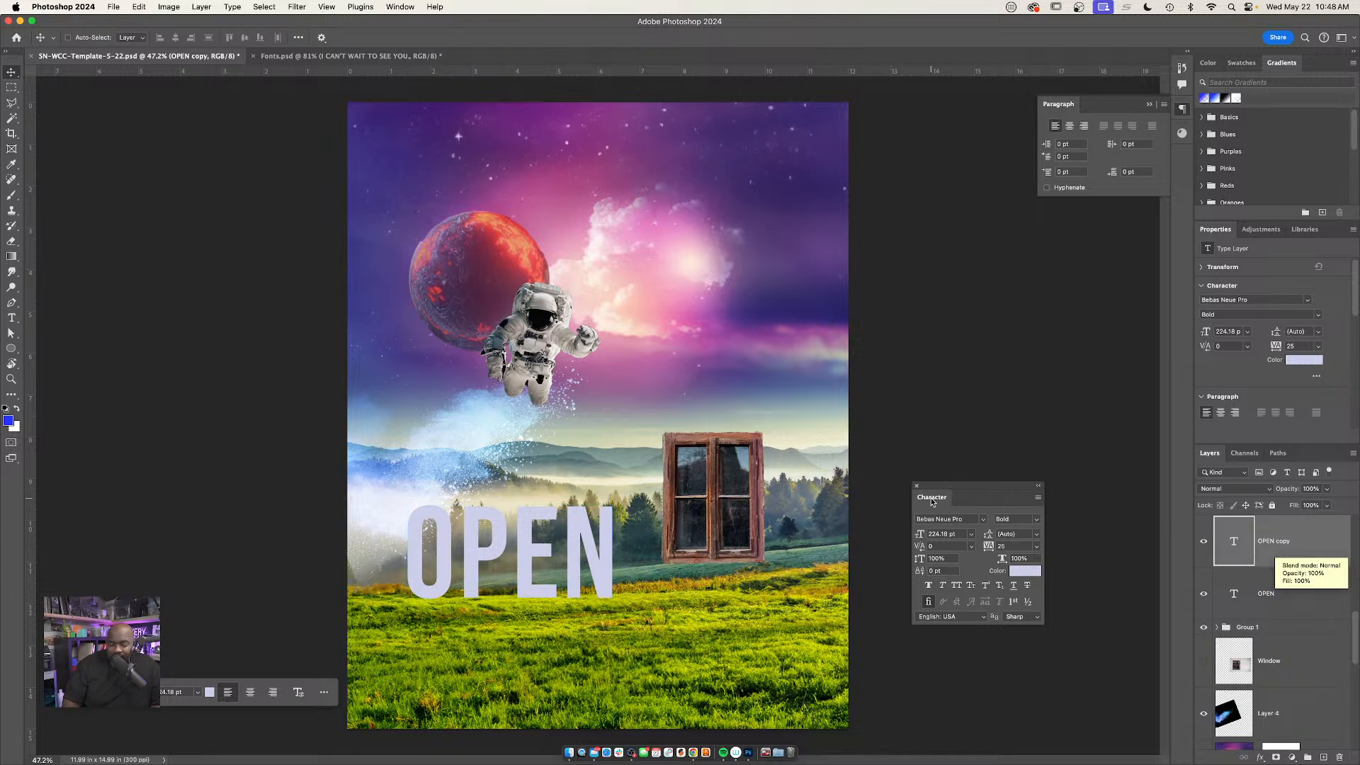
{"action": "left_click", "coordinate": [202, 6]}
{"action": "mouse_move", "coordinate": [231, 27]}
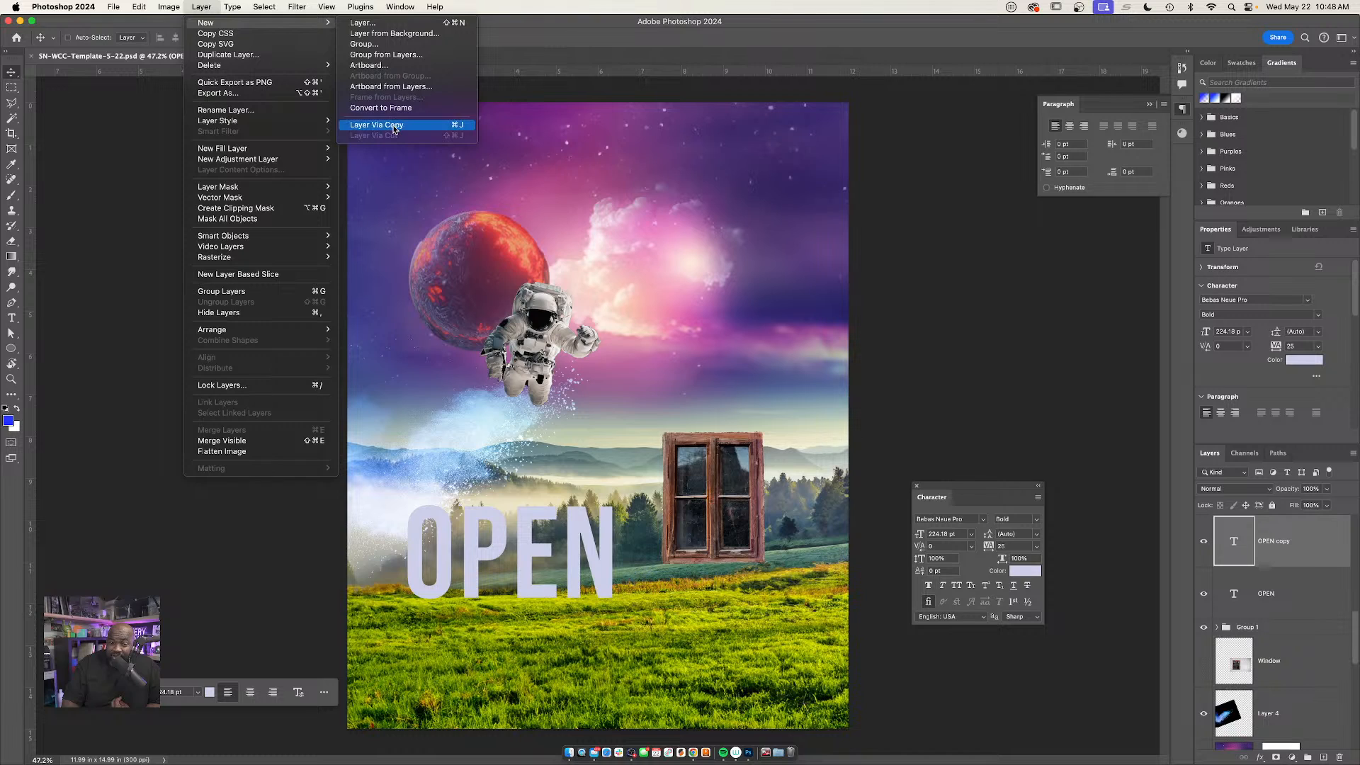
{"action": "left_click", "coordinate": [449, 296]}
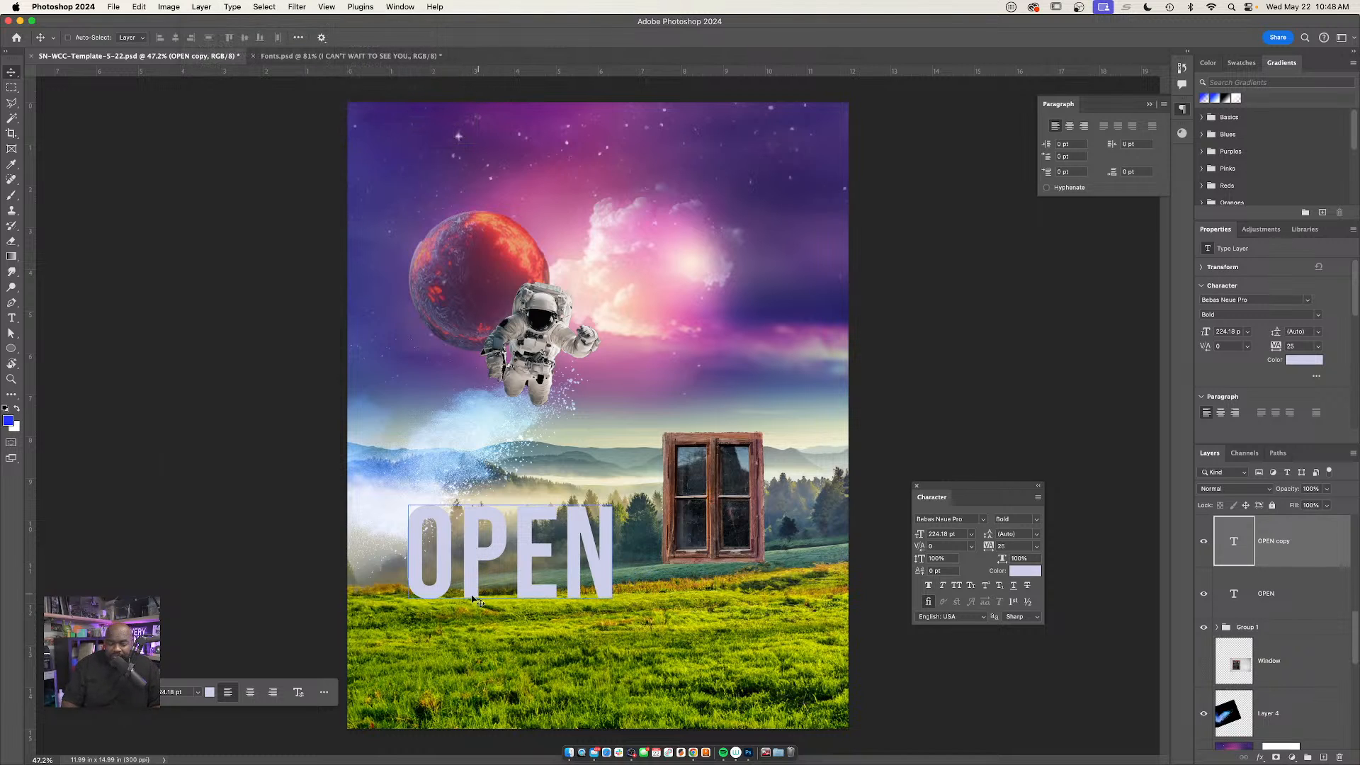
Flip the "OPEN" copy vertically, squash it to about 24% height and slant it leftward from the letters' base as a cast shadow
{"action": "key", "text": "super+t"}
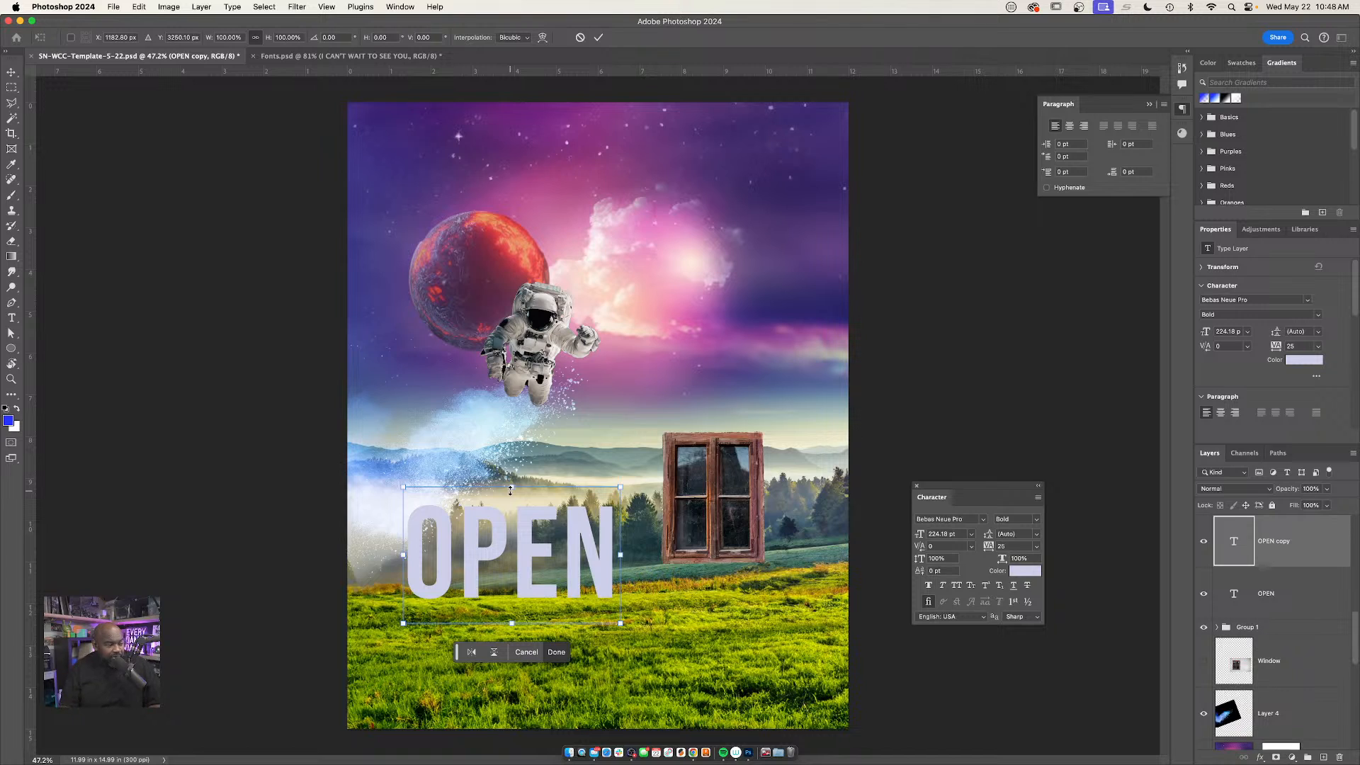
{"action": "left_click_drag", "start_coordinate": [513, 489], "coordinate": [495, 616]}
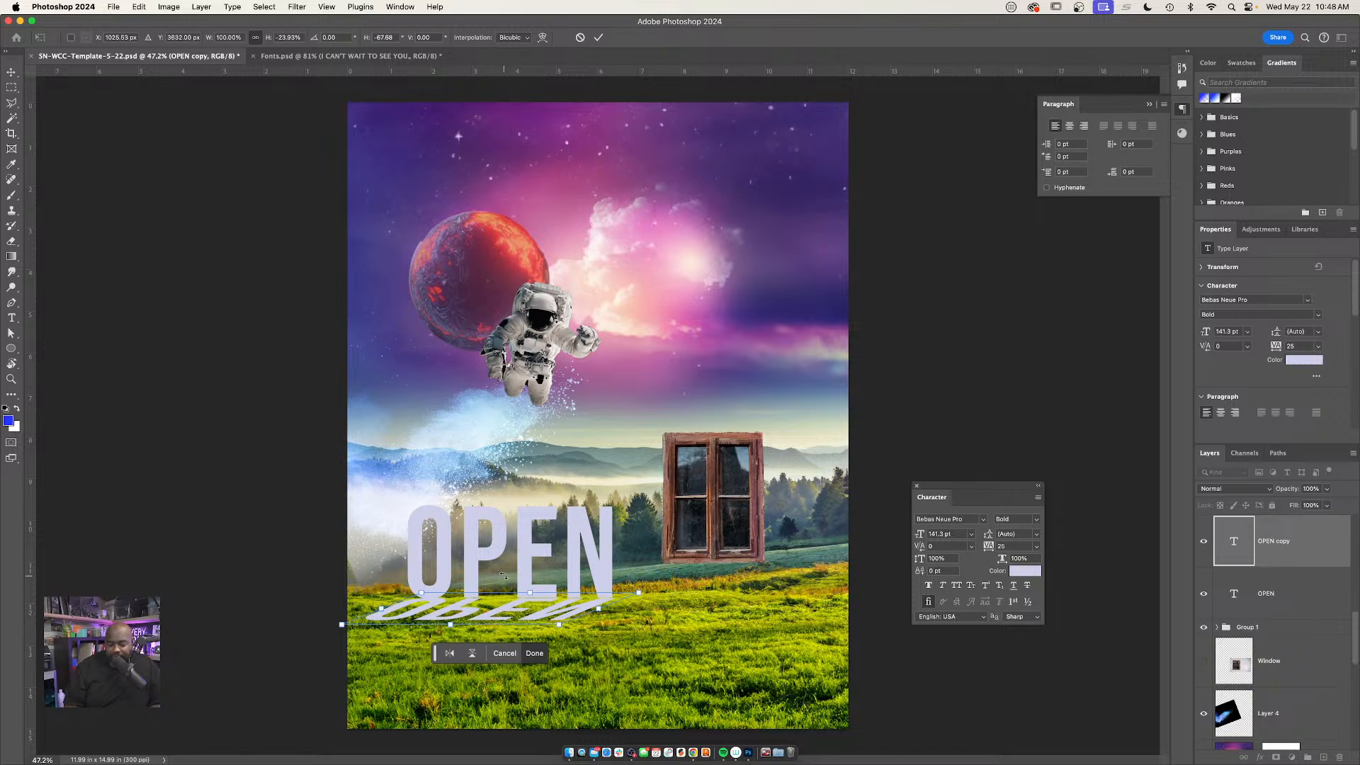
{"action": "key", "text": "Up"}
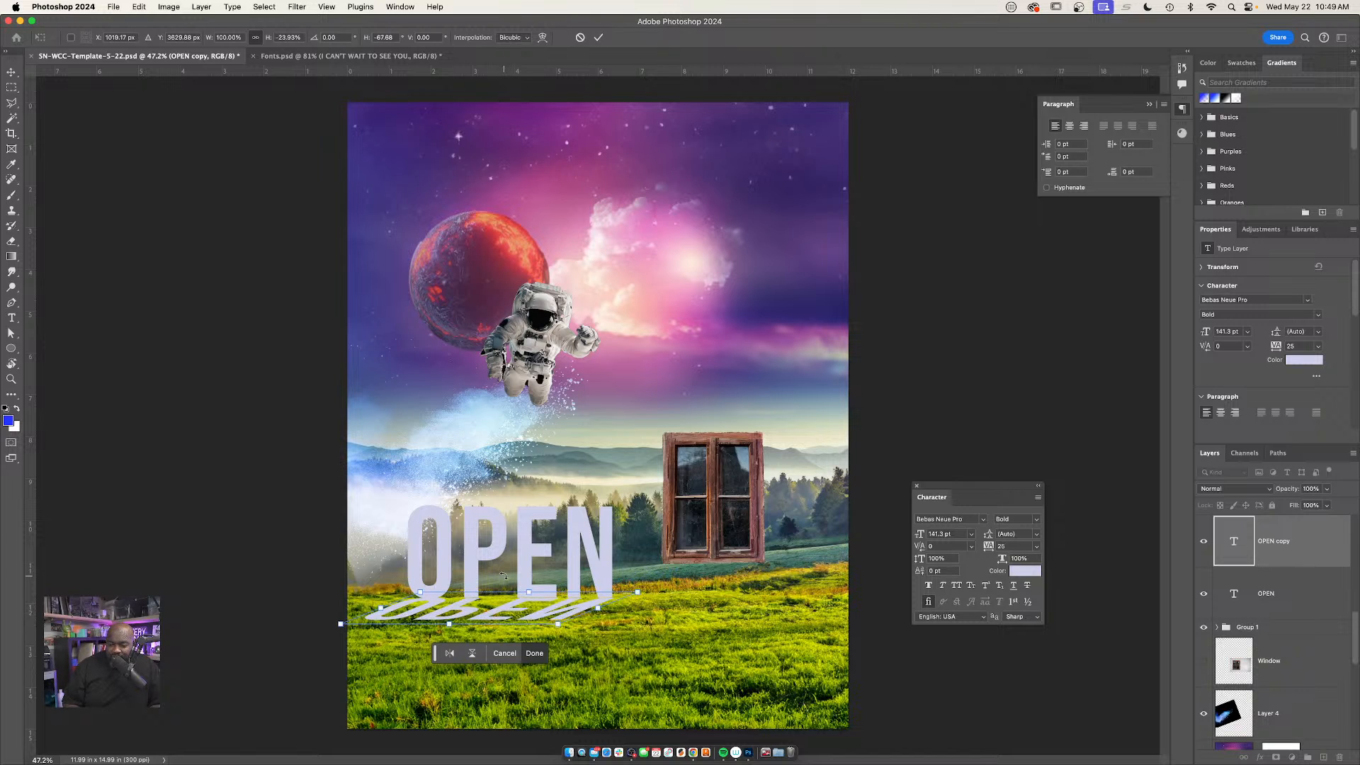
{"action": "key", "text": "Return"}
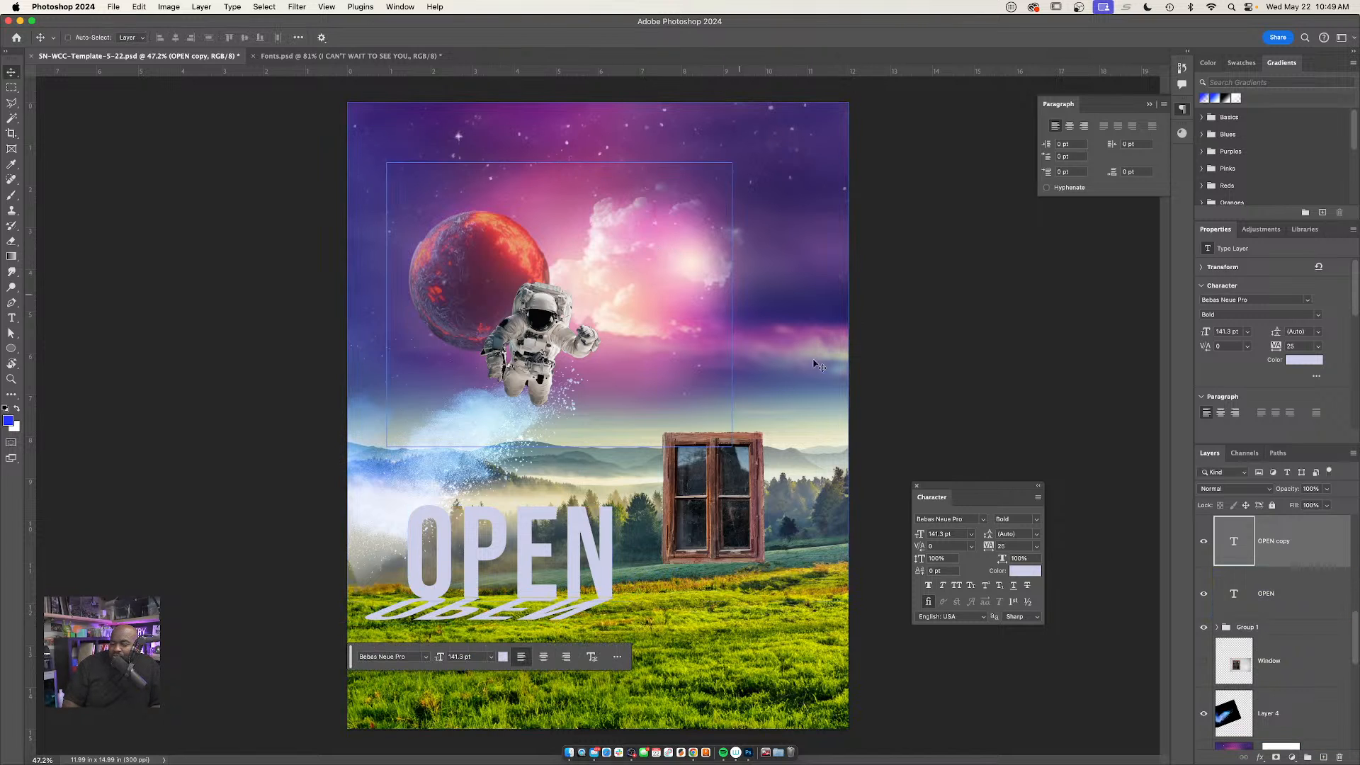
Set the slanted "OPEN" copy's blend mode to Linear Burn and inspect the shadow against the grass up close
{"action": "left_click", "coordinate": [1236, 491]}
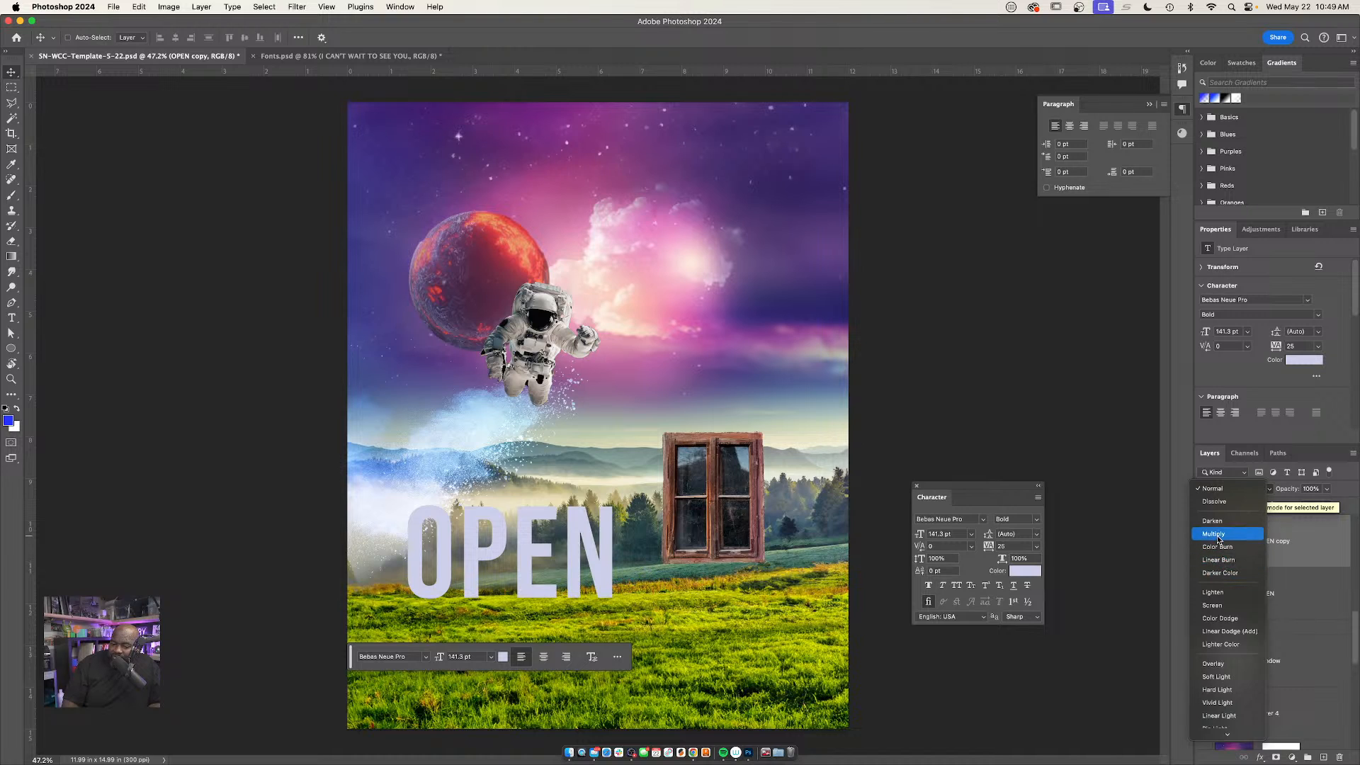
{"action": "left_click", "coordinate": [1219, 560]}
{"action": "key", "text": "super+space"}
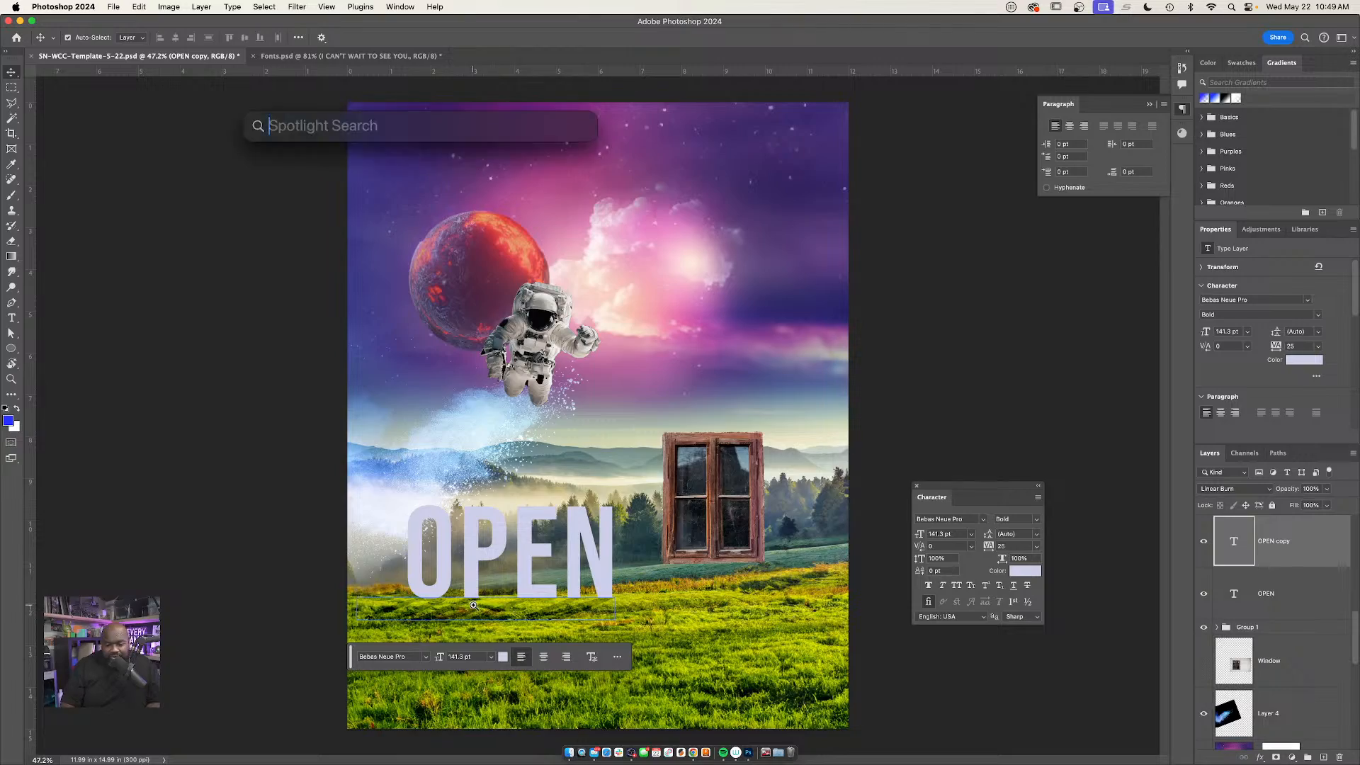
{"action": "left_click", "coordinate": [474, 605], "text": "super"}
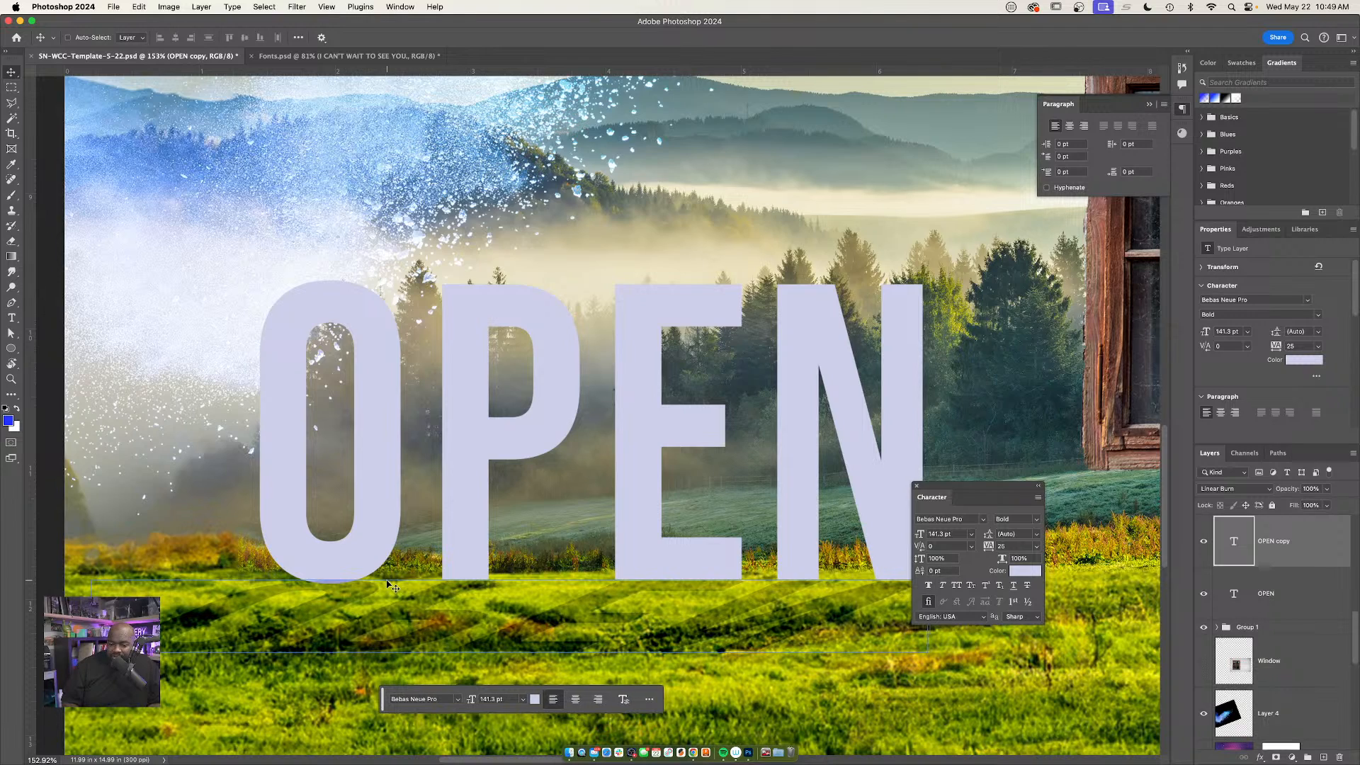
{"action": "left_click", "coordinate": [685, 564], "text": "alt+super"}
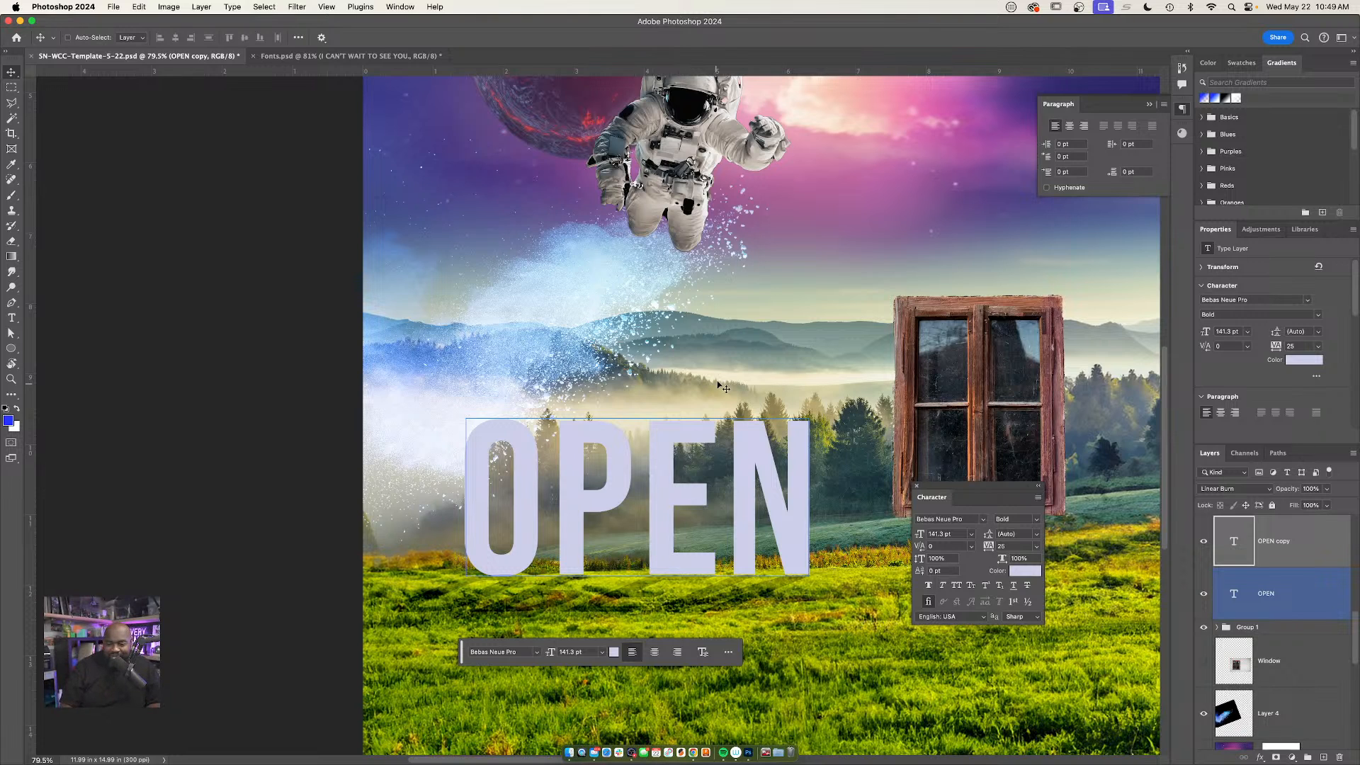
{"action": "left_click_drag", "start_coordinate": [717, 385], "coordinate": [623, 386]}
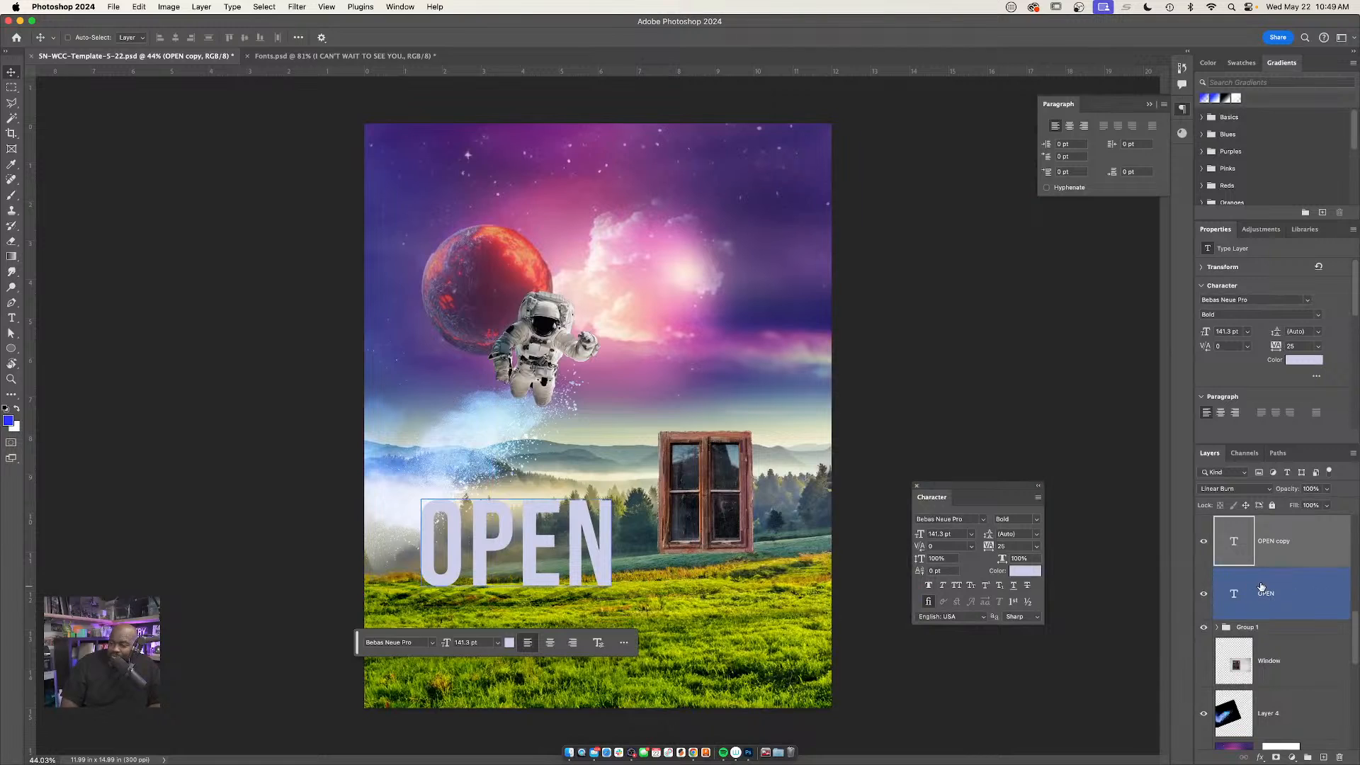
Group the "OPEN" text with its shadow copy and compare the poster with the group hidden and shown
{"action": "key", "text": "super+g"}
{"action": "left_click", "coordinate": [1204, 522]}
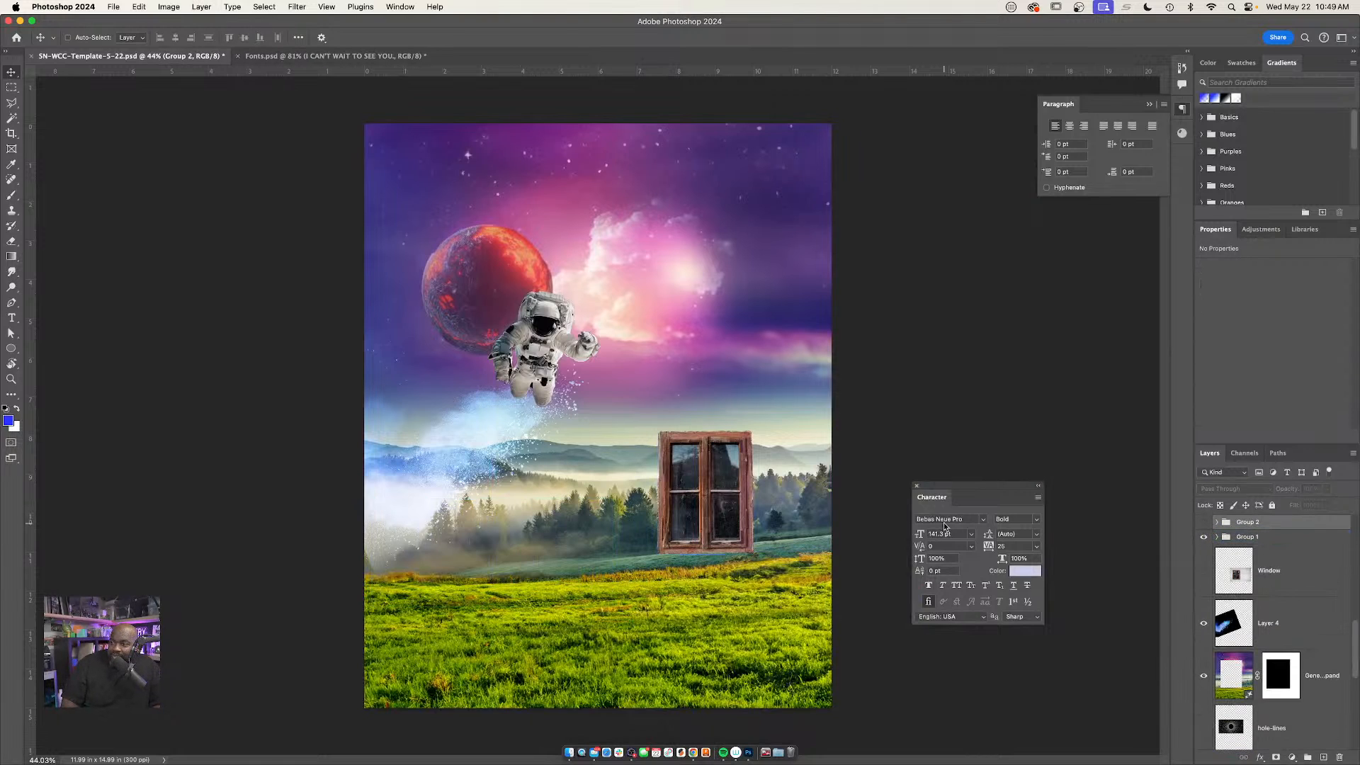
{"action": "left_click", "coordinate": [636, 723], "text": "super"}
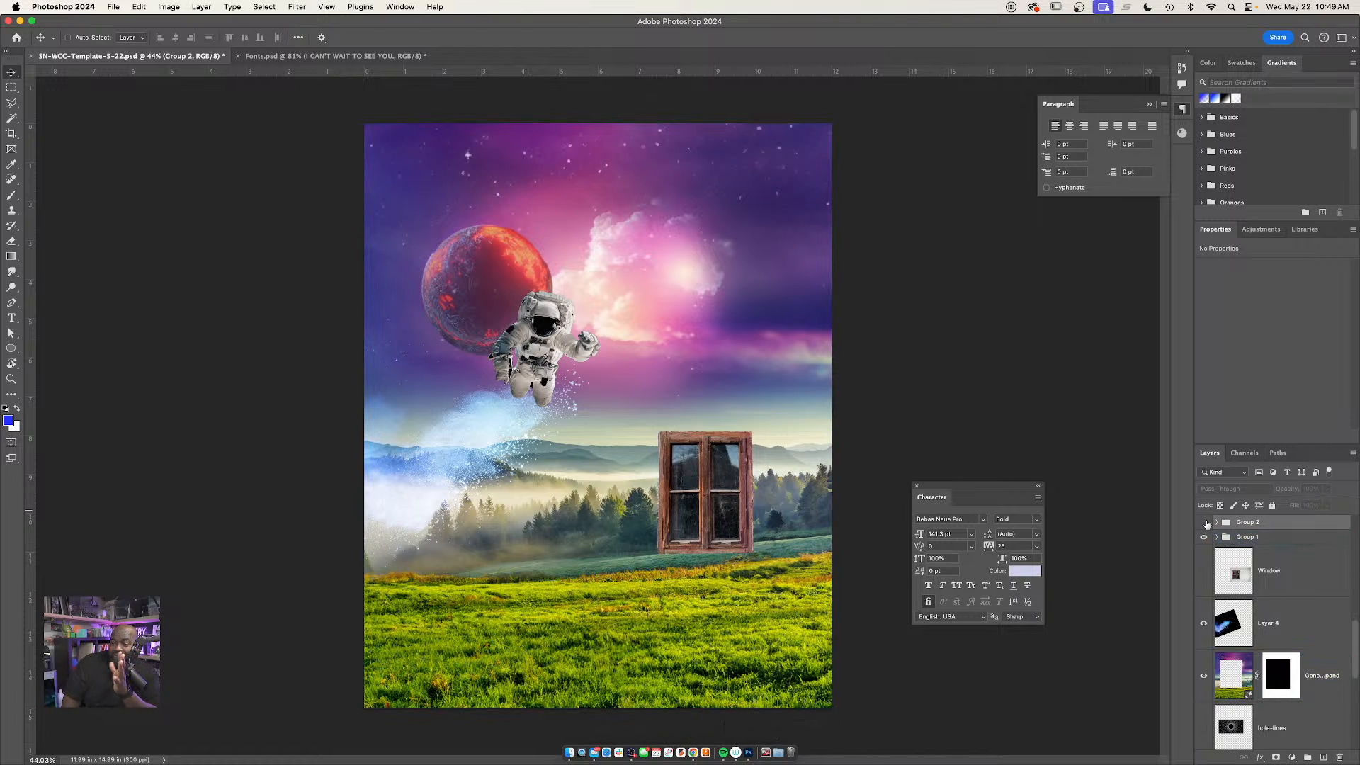
{"action": "left_click", "coordinate": [1204, 522]}
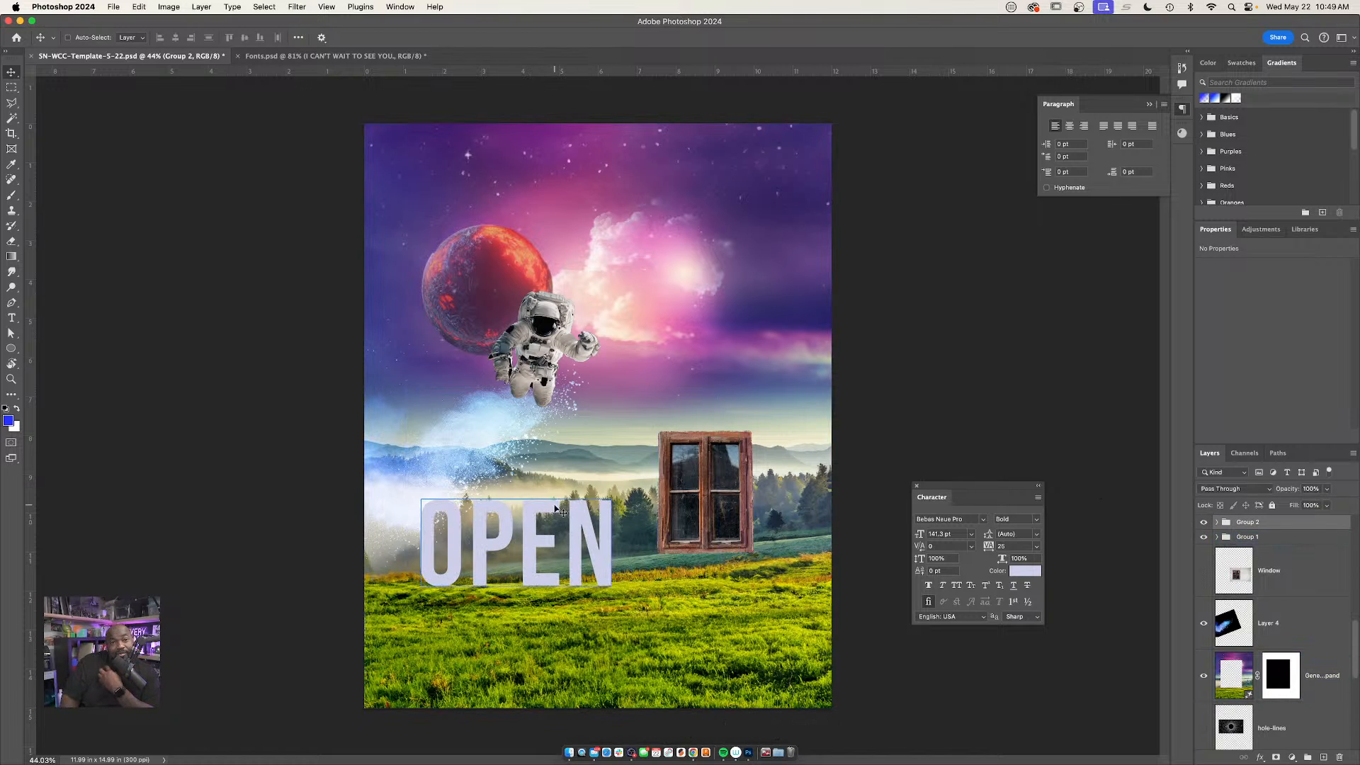
{"action": "left_click", "coordinate": [552, 500]}
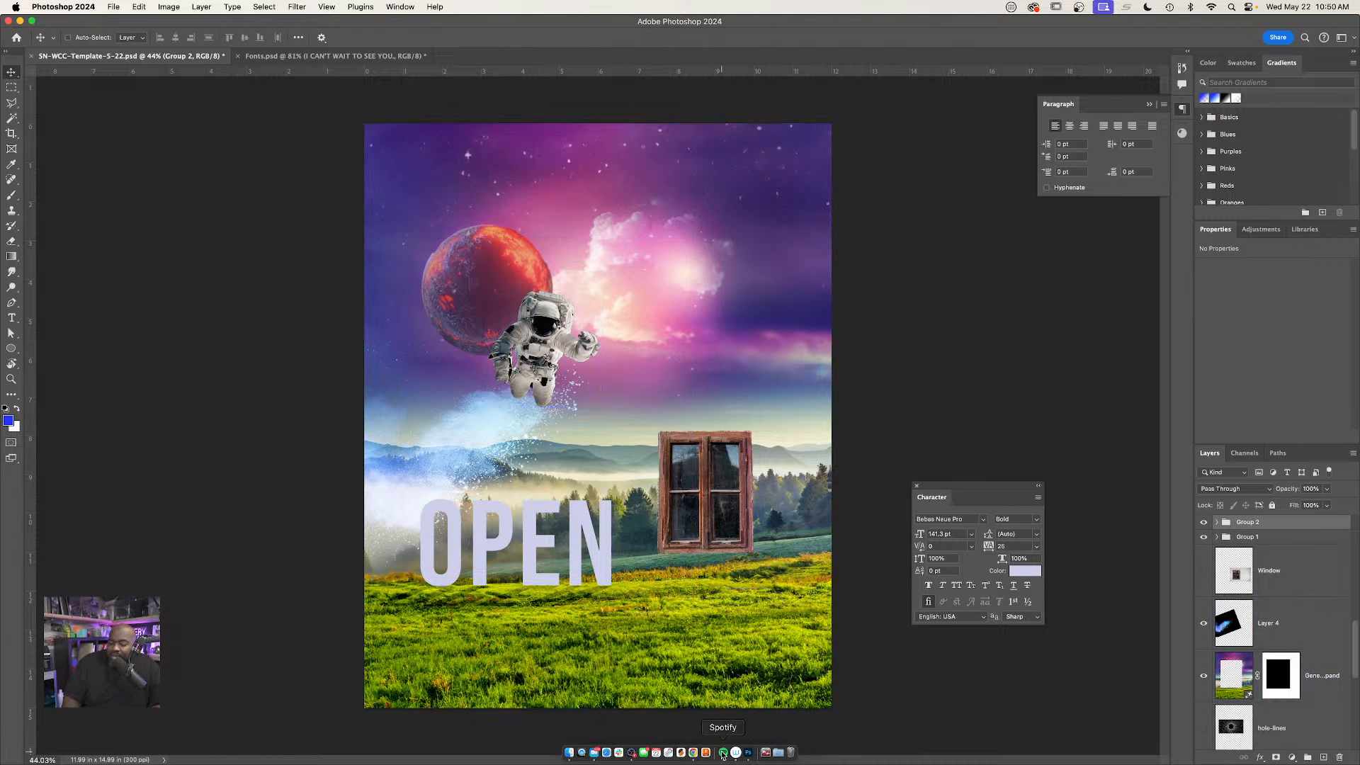
Switch to Adobe Express in Chrome and start a blank 16:9 landscape design without a template
{"action": "left_click", "coordinate": [692, 754]}
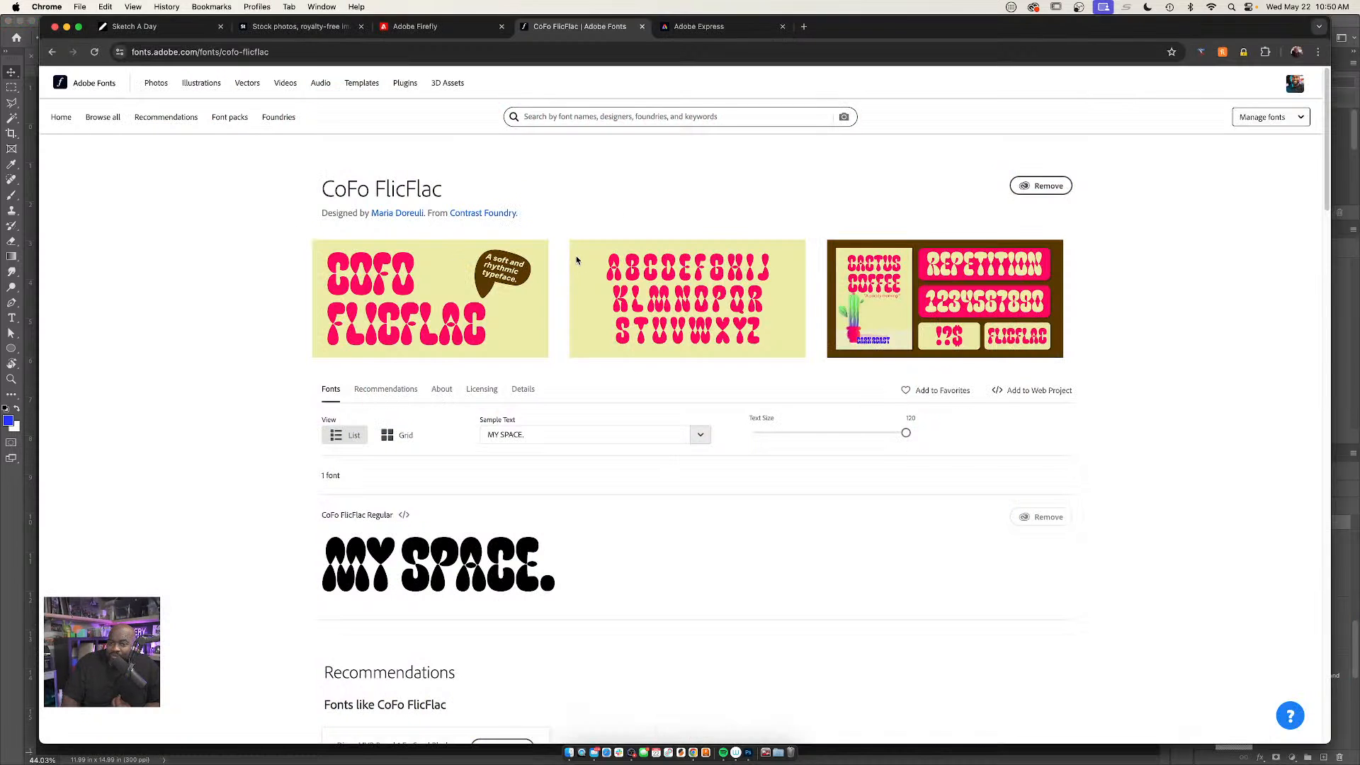
{"action": "left_click", "coordinate": [708, 28]}
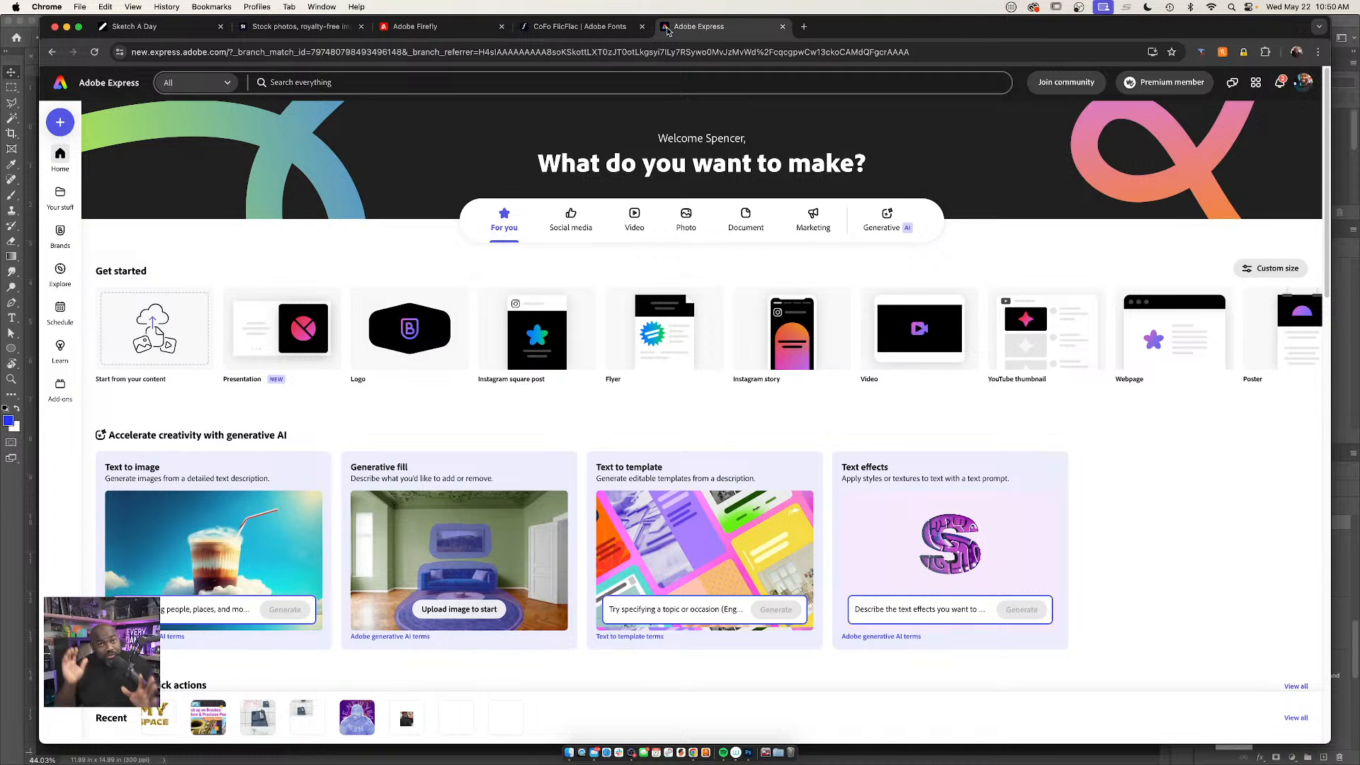
{"action": "scroll", "coordinate": [751, 397], "scroll_direction": "down", "scroll_amount": 5}
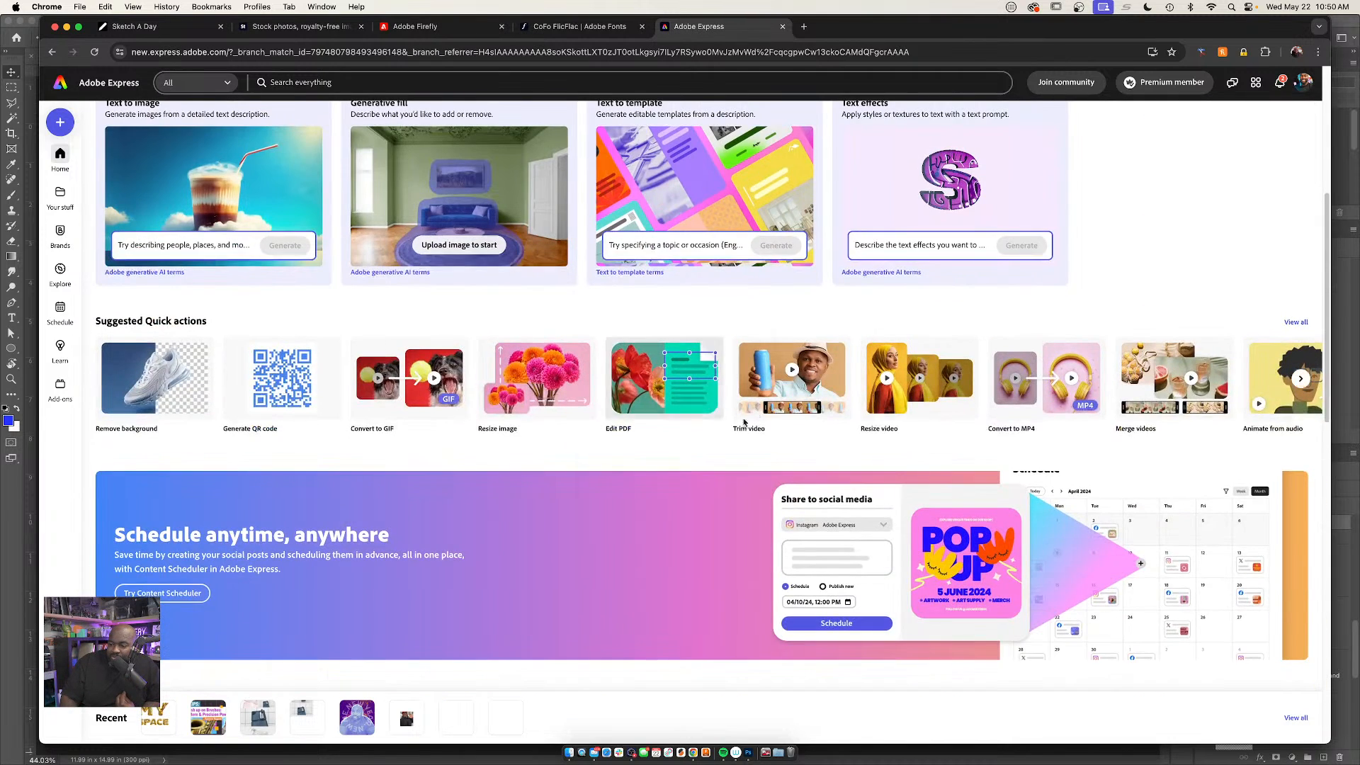
{"action": "scroll", "coordinate": [753, 413], "scroll_direction": "up", "scroll_amount": 5}
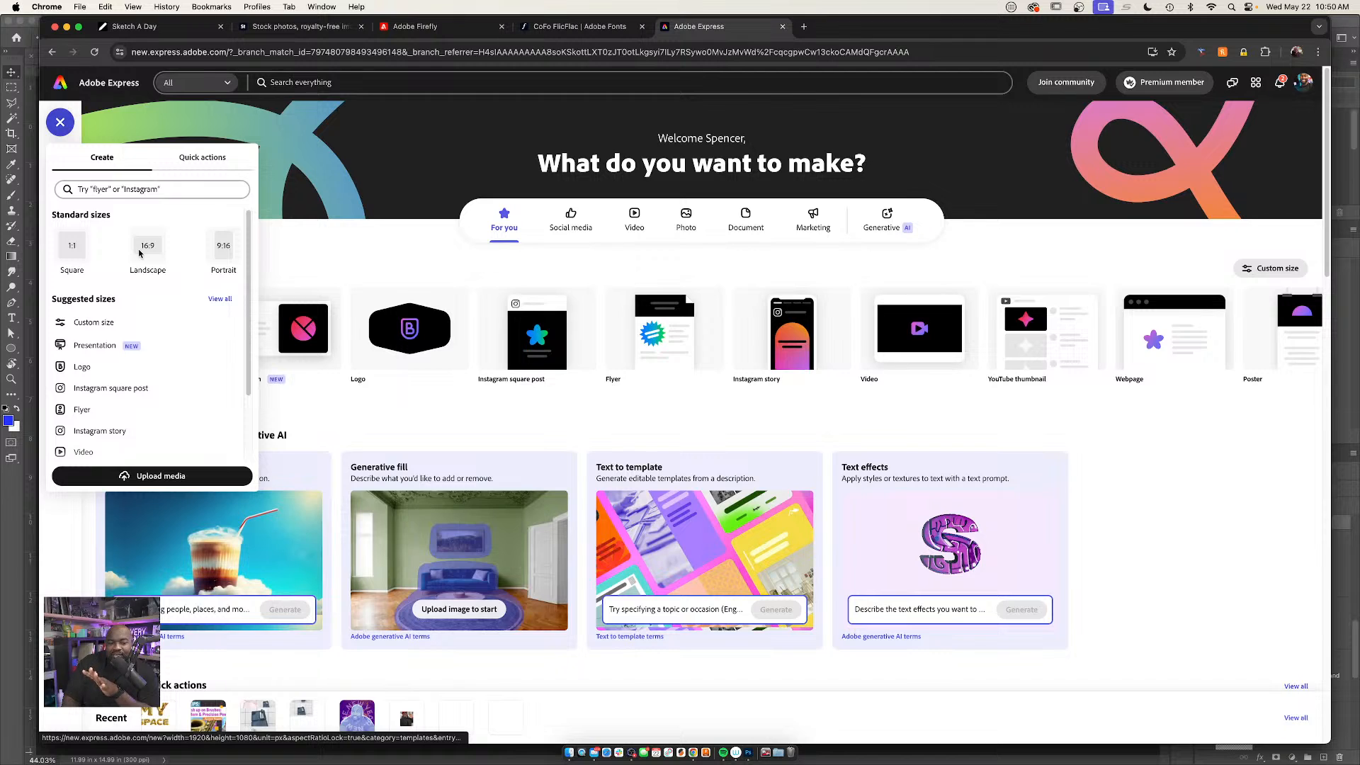
{"action": "left_click", "coordinate": [140, 252]}
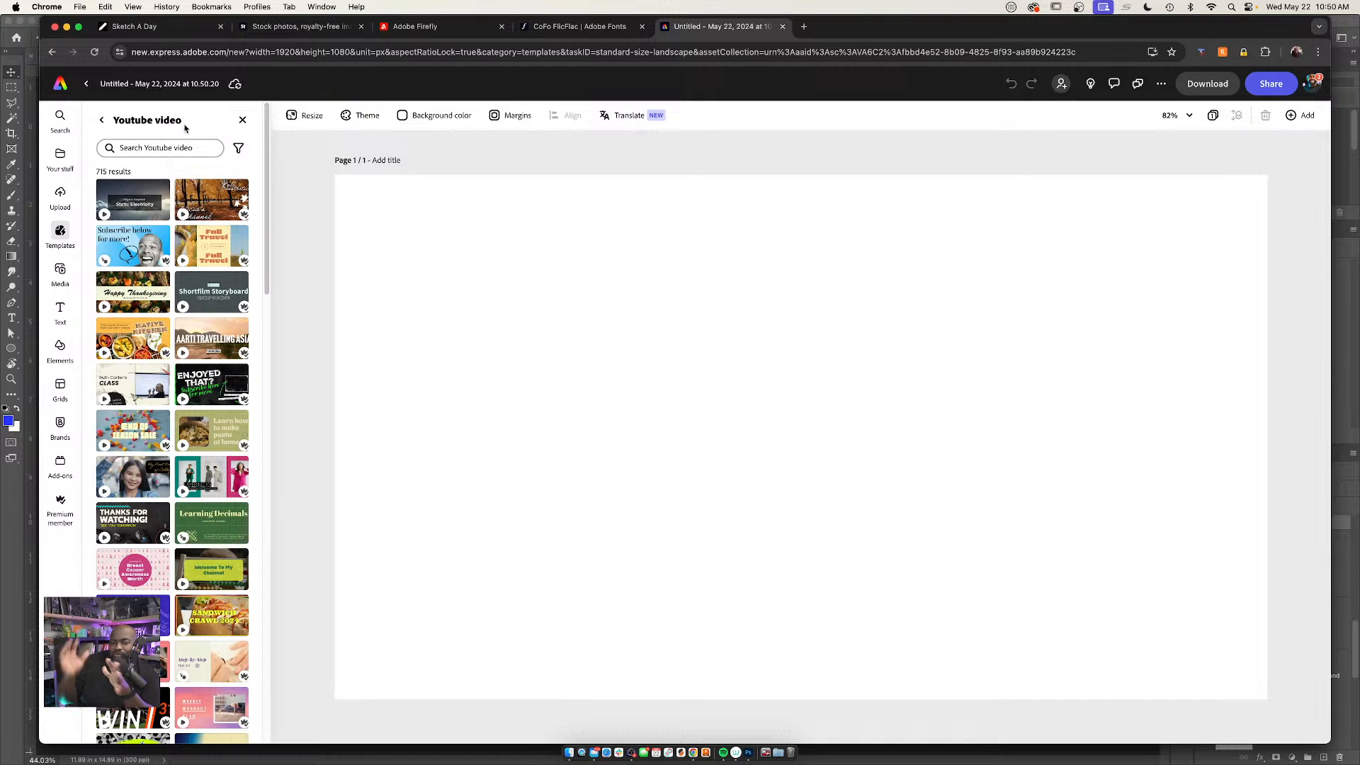
{"action": "left_click", "coordinate": [241, 120]}
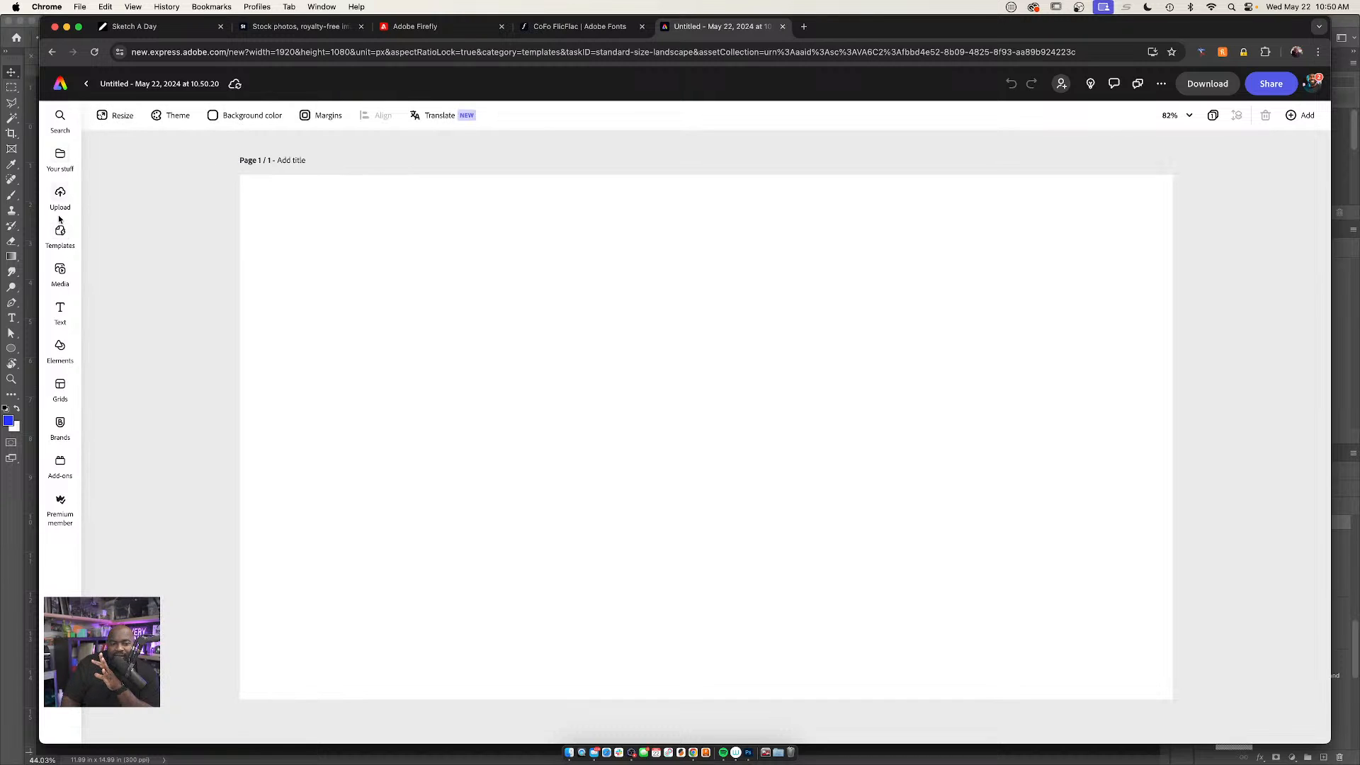
Add a text object reading "MY SPACE" to the blank page
{"action": "left_click", "coordinate": [58, 310]}
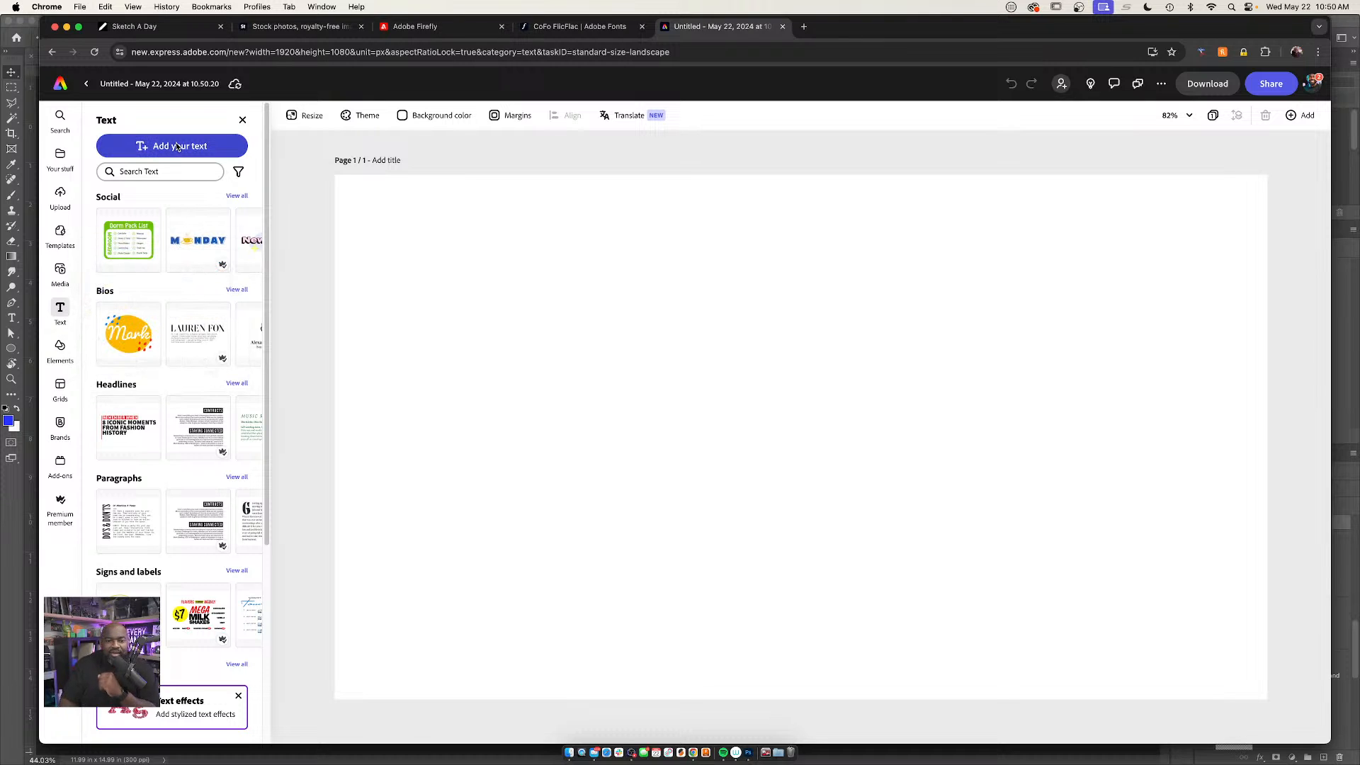
{"action": "left_click", "coordinate": [152, 145]}
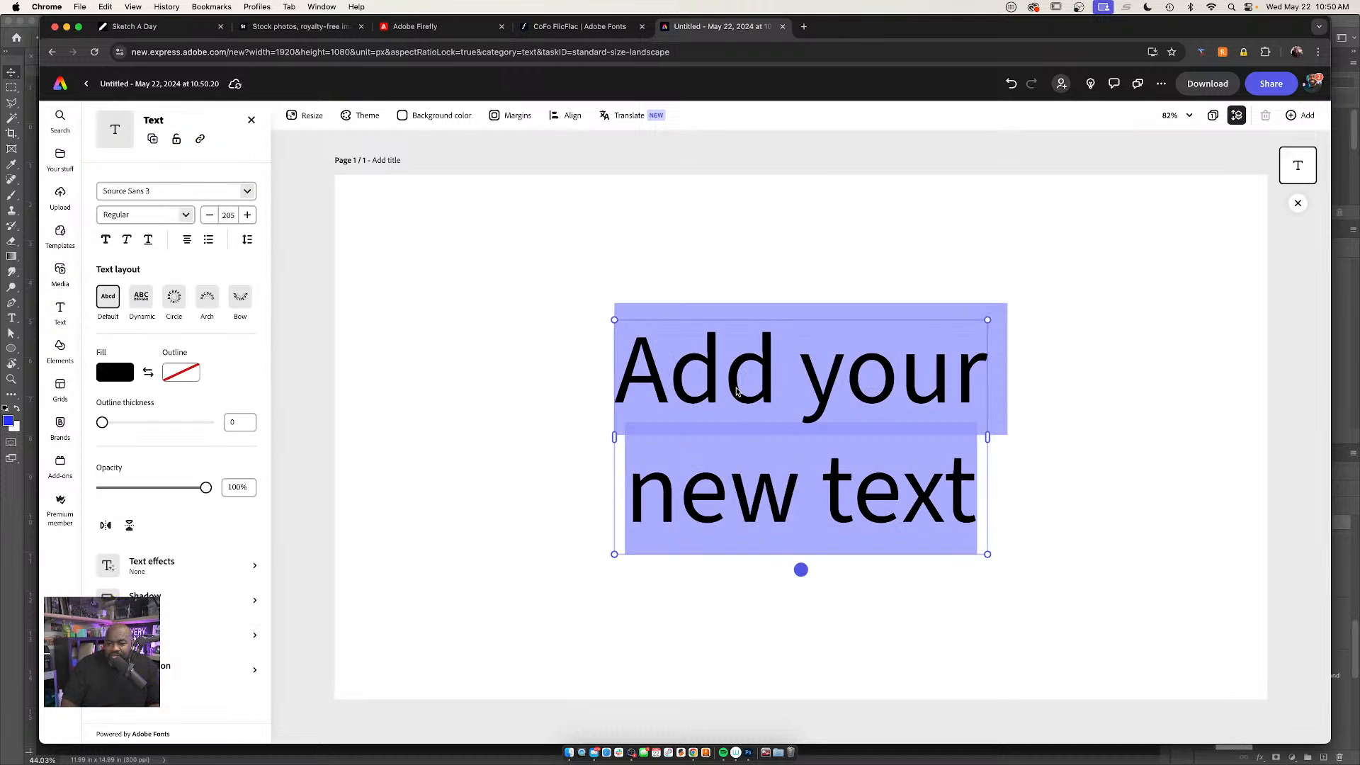
{"action": "type", "text": "MY SA"}
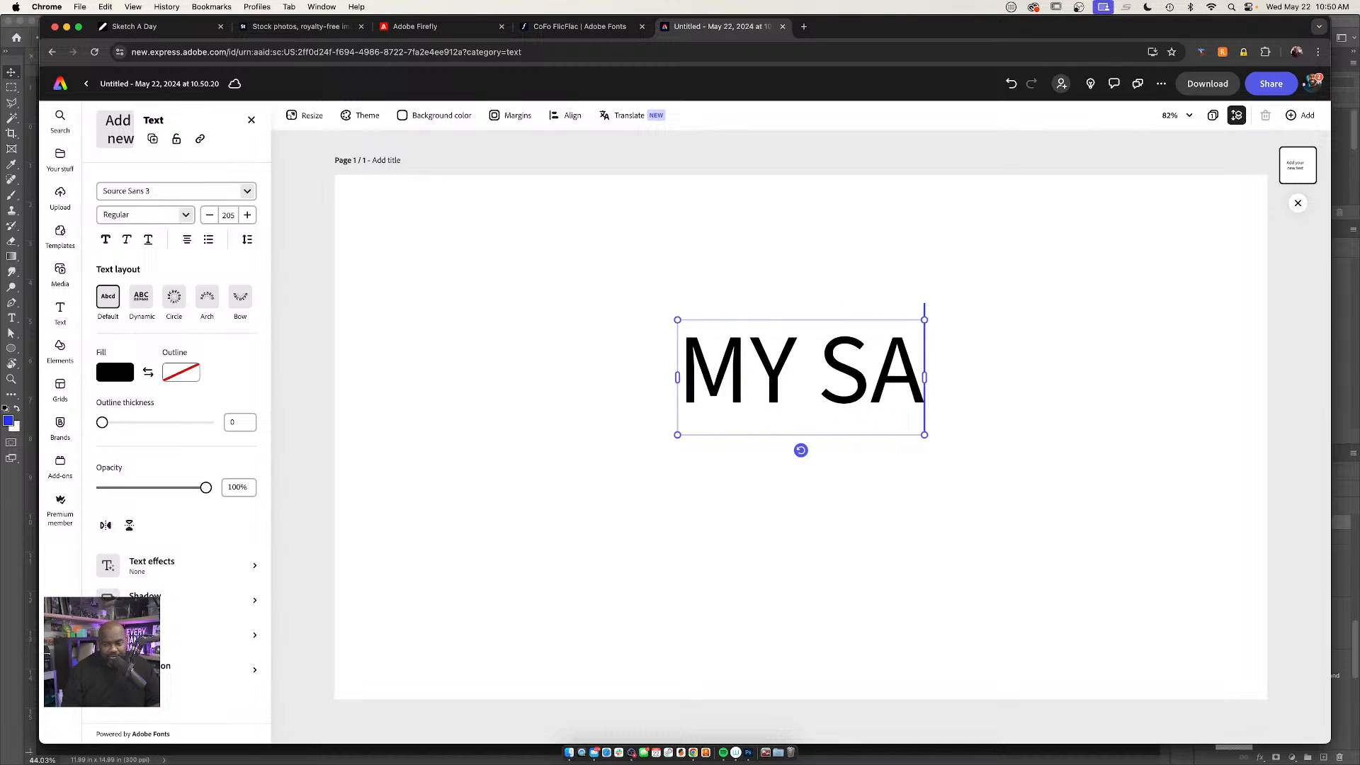
{"action": "key", "text": "BackSpace"}
{"action": "type", "text": "PACE"}
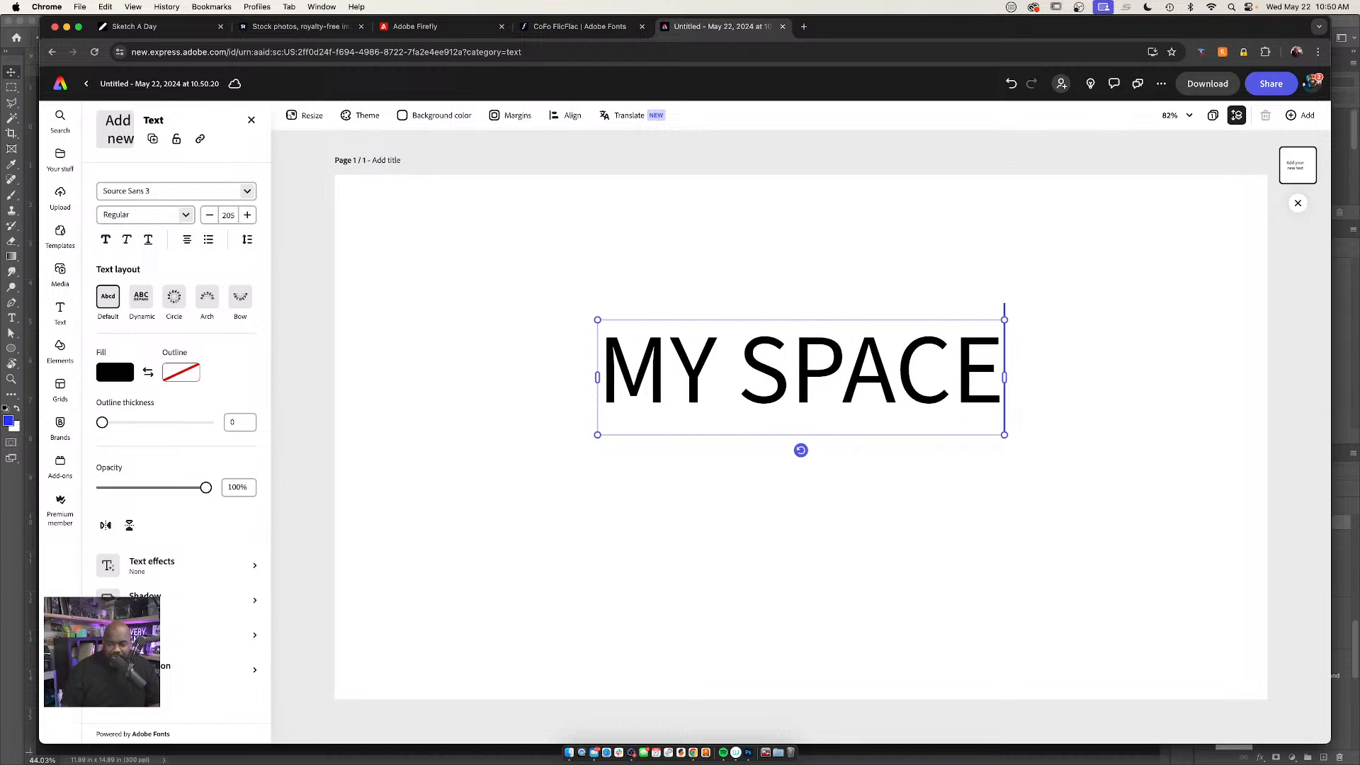
Set the font of the whole "MY SPACE" text to Alfarn 2 Regular
{"action": "key", "text": "super+a"}
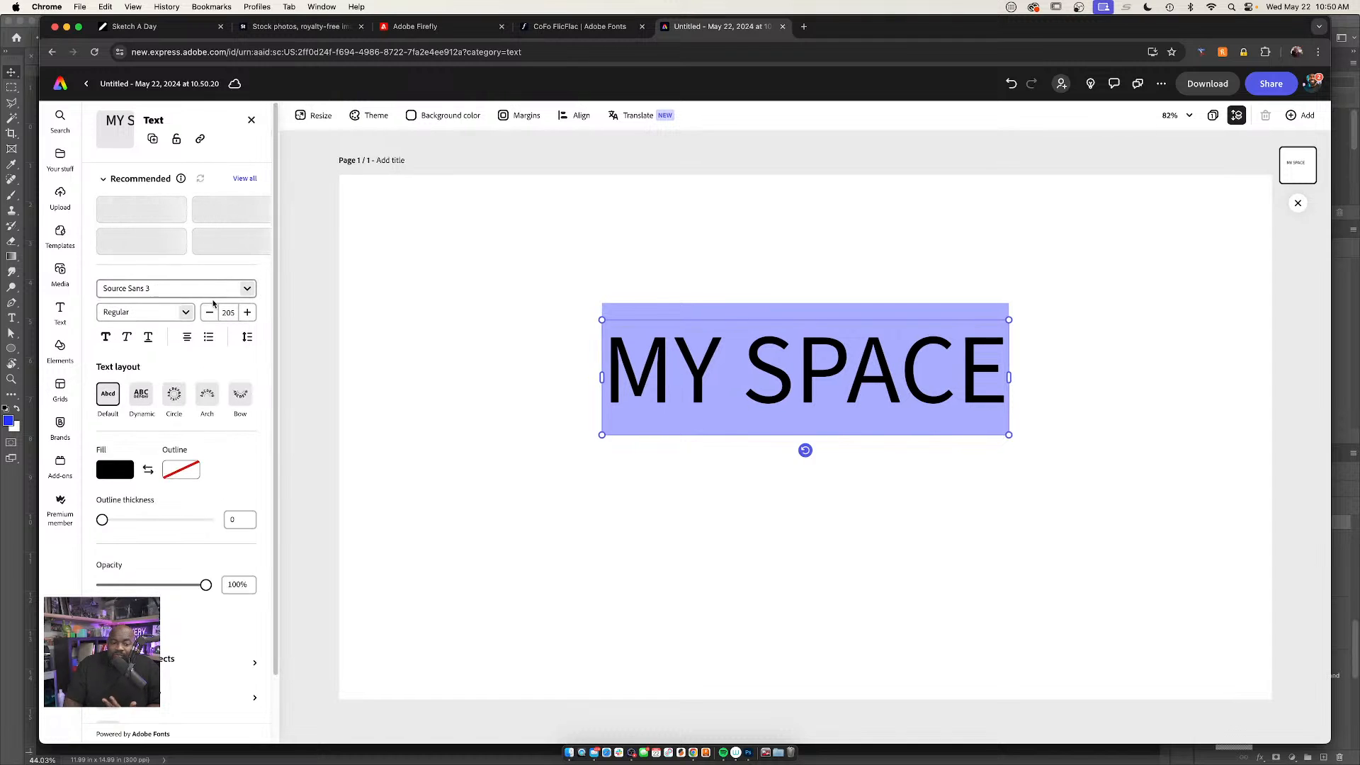
{"action": "left_click", "coordinate": [248, 289]}
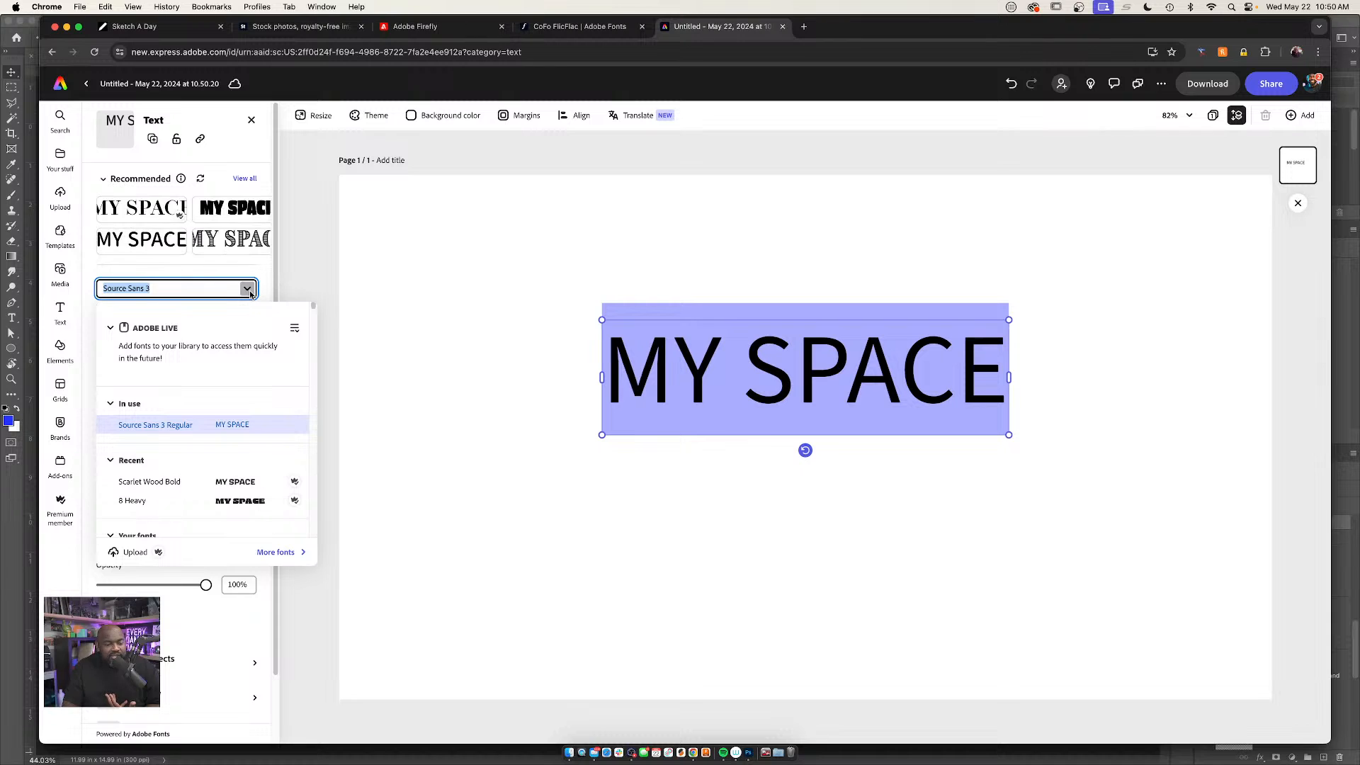
{"action": "scroll", "coordinate": [242, 450], "scroll_direction": "down", "scroll_amount": 5}
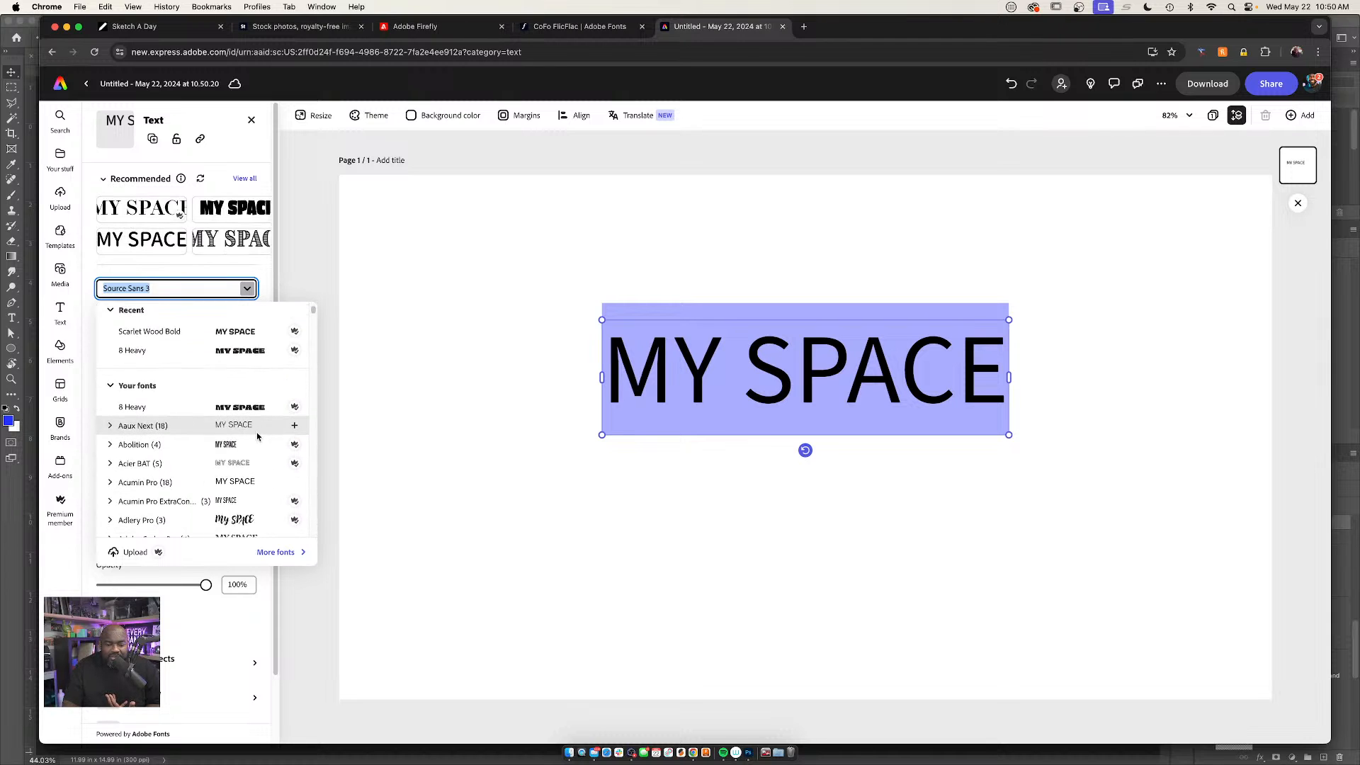
{"action": "scroll", "coordinate": [258, 437], "scroll_direction": "down", "scroll_amount": 3}
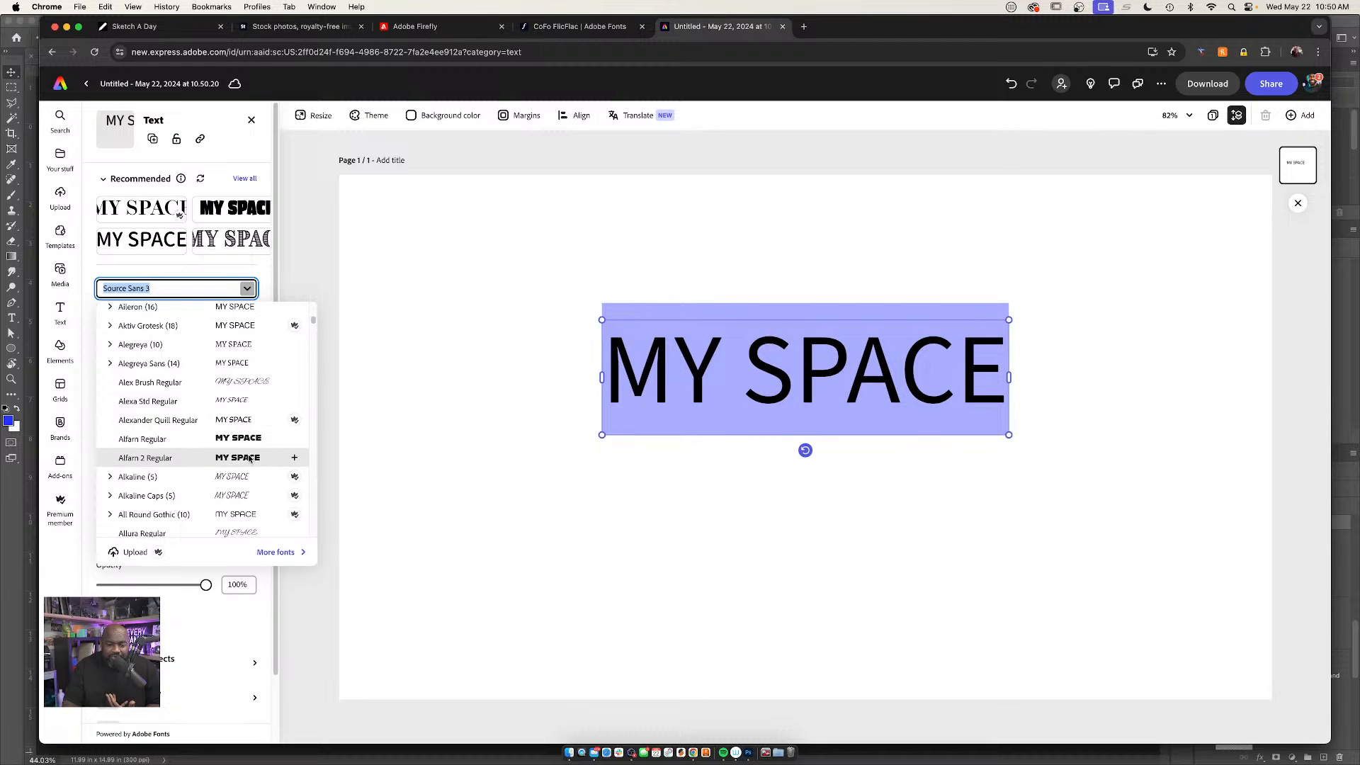
{"action": "left_click", "coordinate": [247, 457]}
{"action": "left_click", "coordinate": [841, 405]}
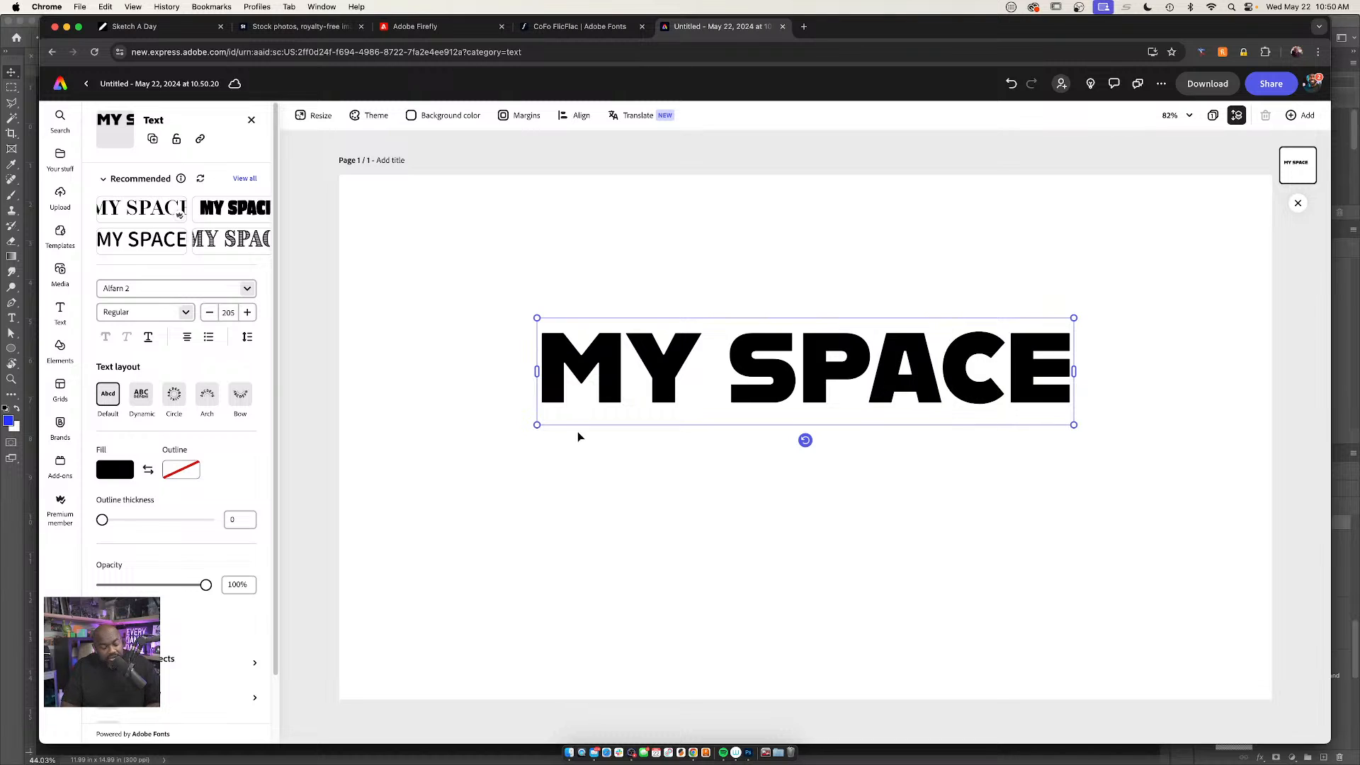
Apply the Gold drip sample text effect to the "MY SPACE" text
{"action": "scroll", "coordinate": [225, 588], "scroll_direction": "down", "scroll_amount": 2}
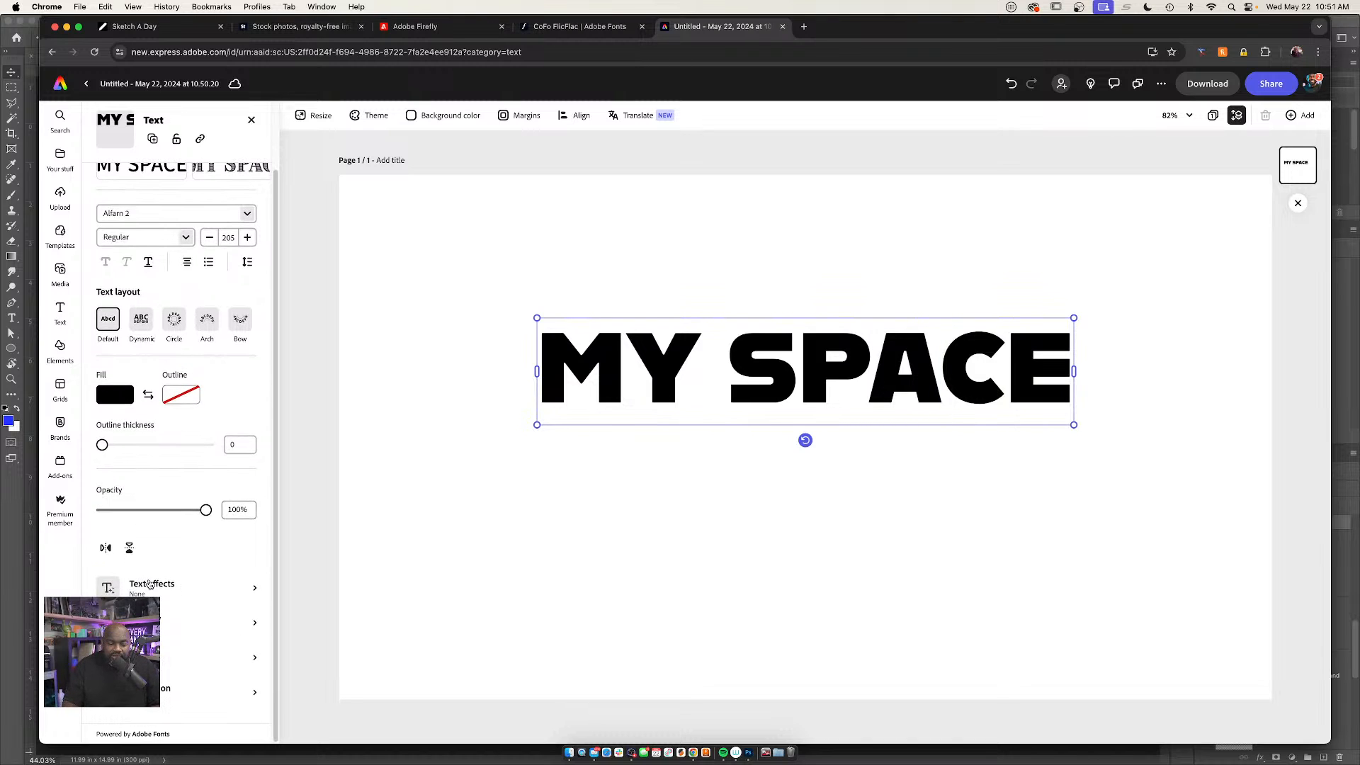
{"action": "left_click", "coordinate": [185, 589]}
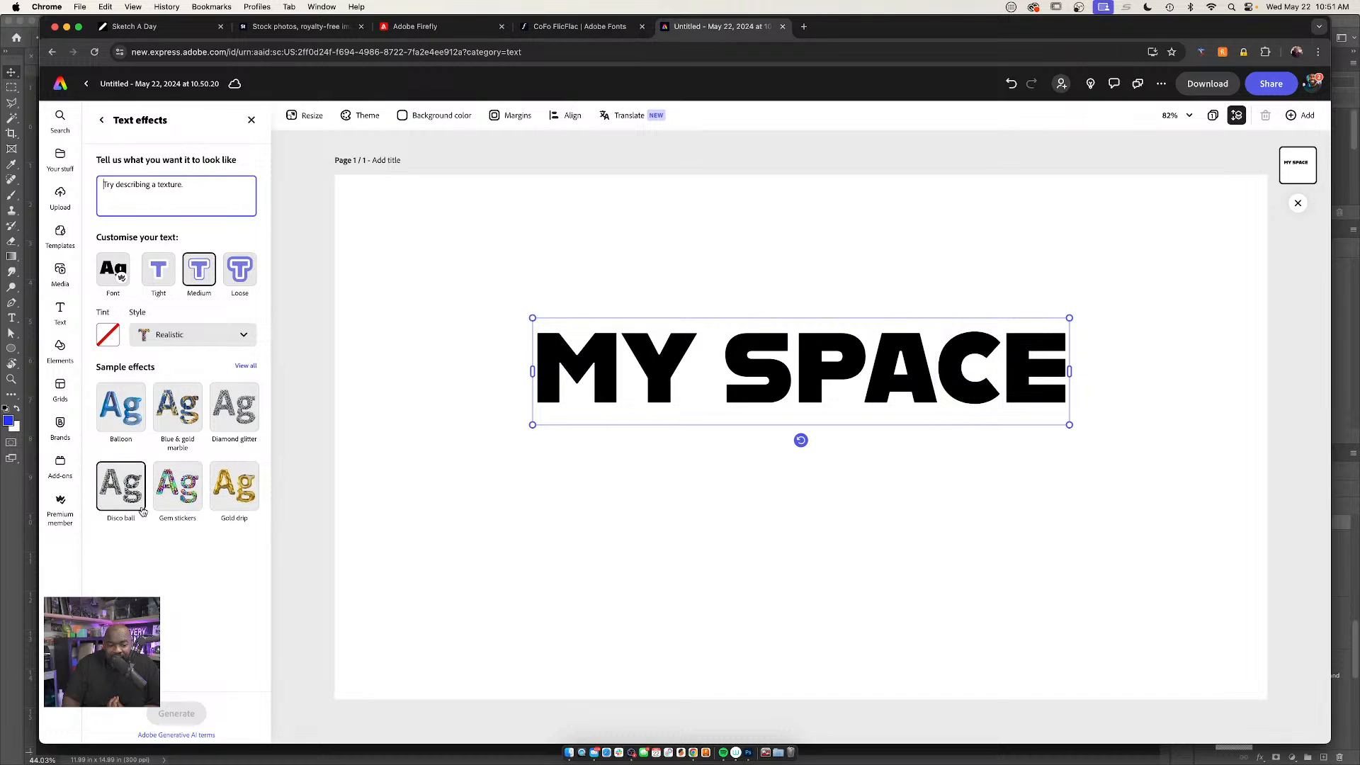
{"action": "left_click", "coordinate": [234, 486]}
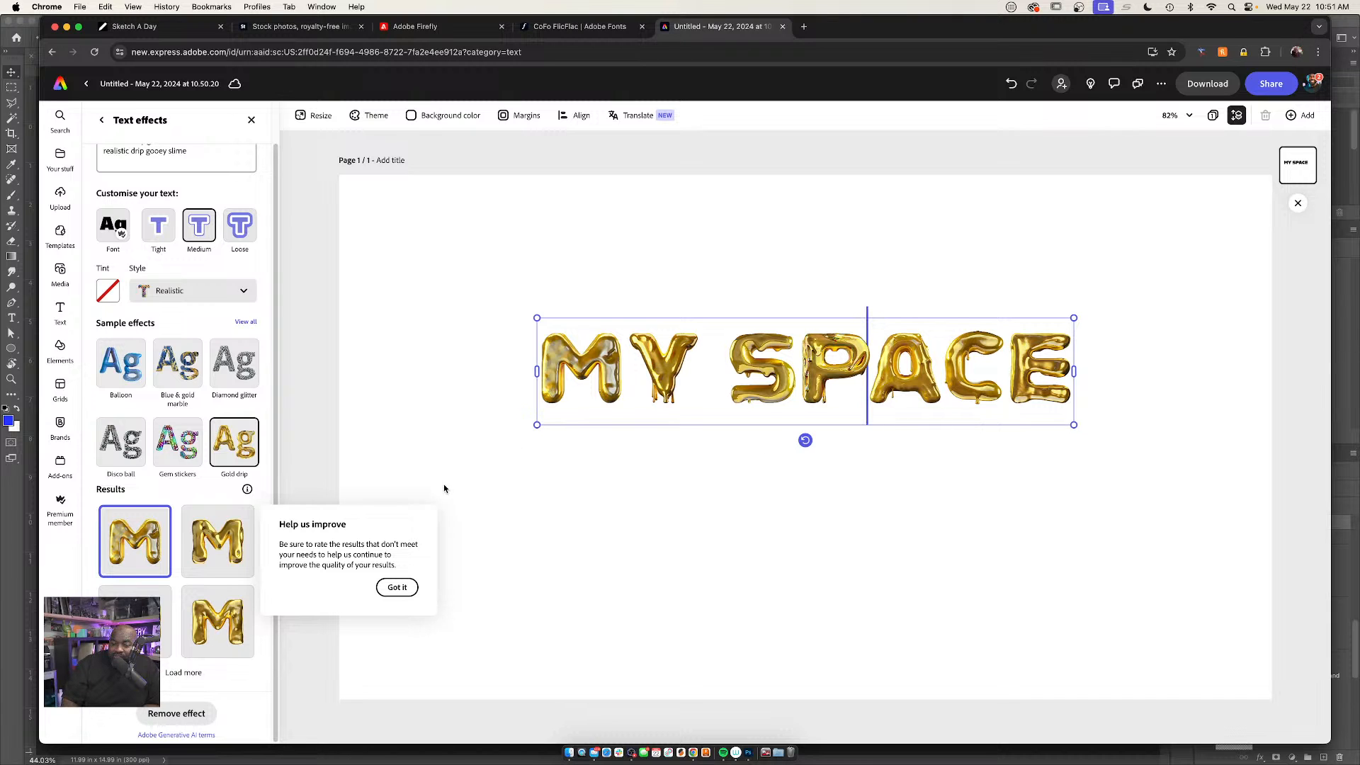
Enlarge the "MY SPACE" text to span most of the page width and apply the third Gold drip variation
{"action": "left_click_drag", "start_coordinate": [538, 425], "coordinate": [379, 457]}
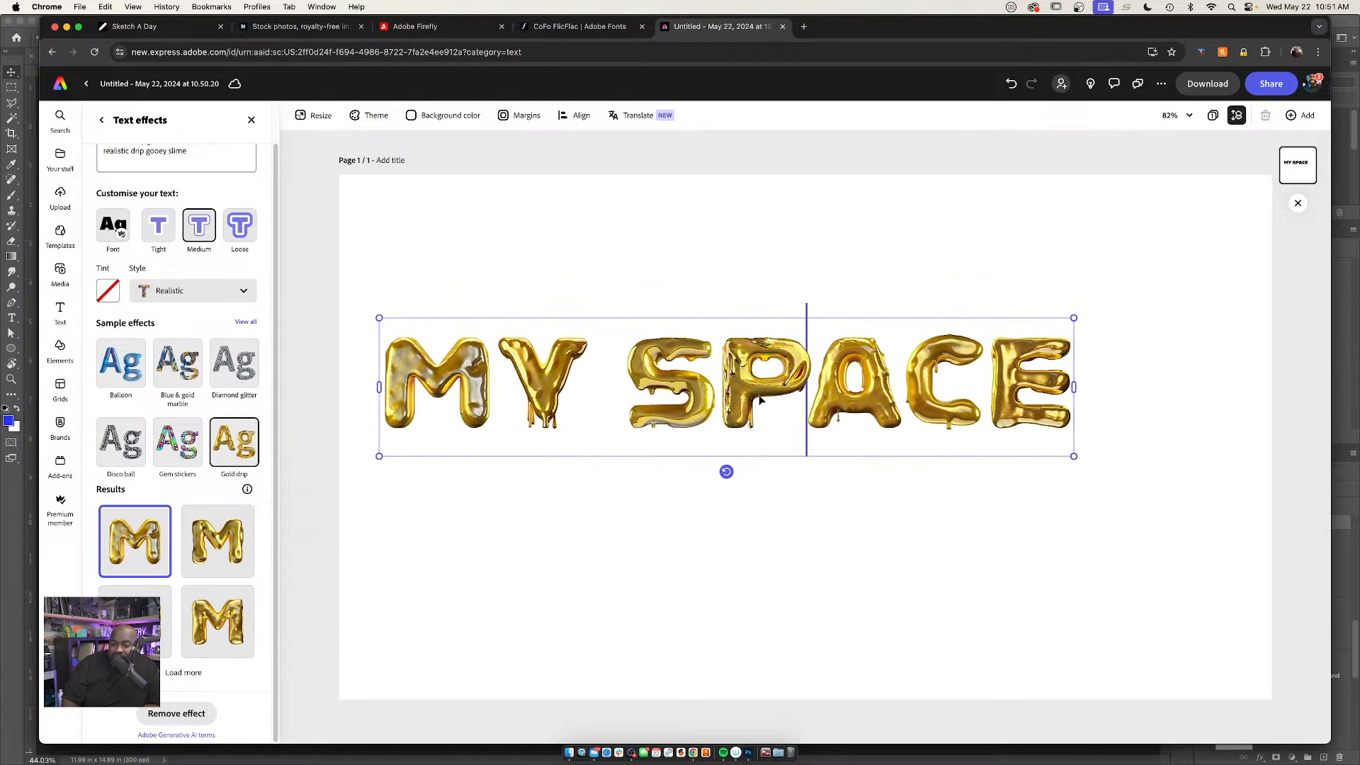
{"action": "left_click_drag", "start_coordinate": [1074, 457], "coordinate": [1239, 488]}
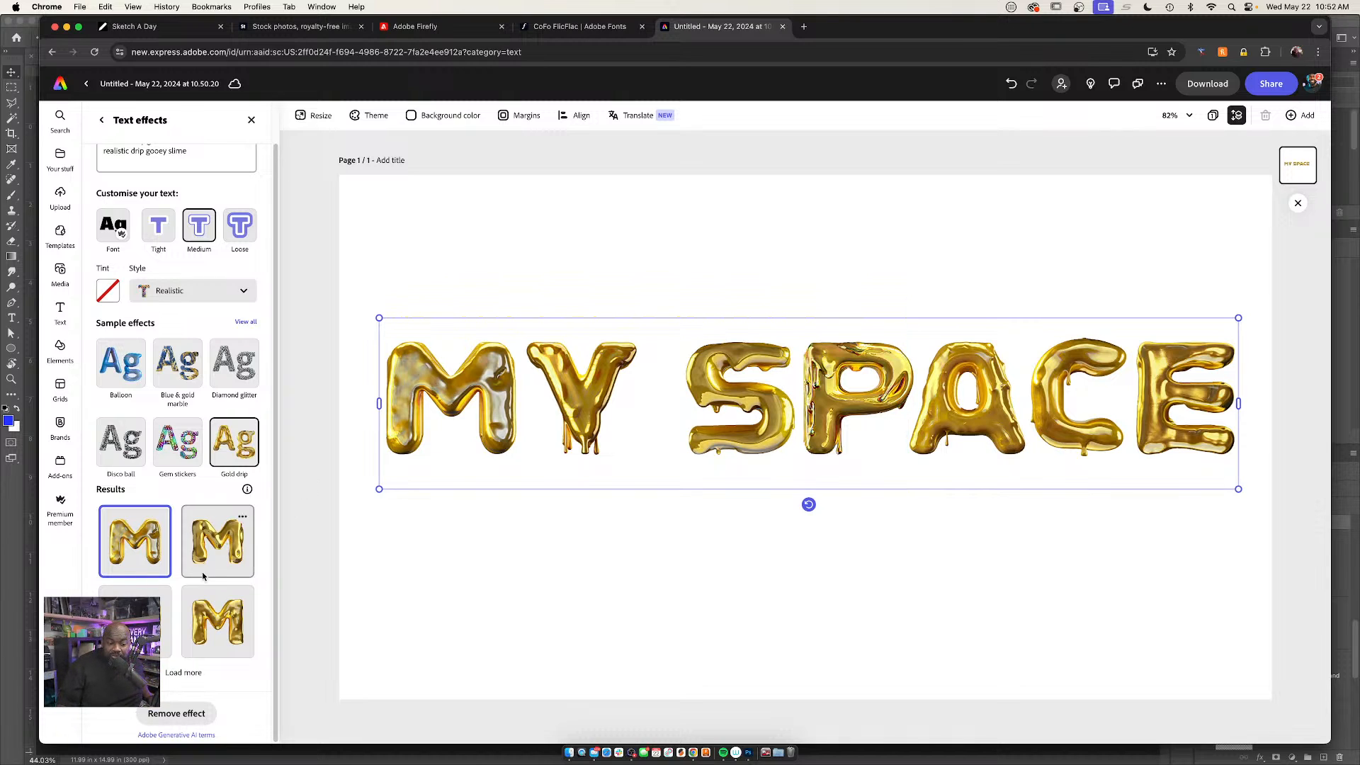
{"action": "left_click", "coordinate": [147, 622]}
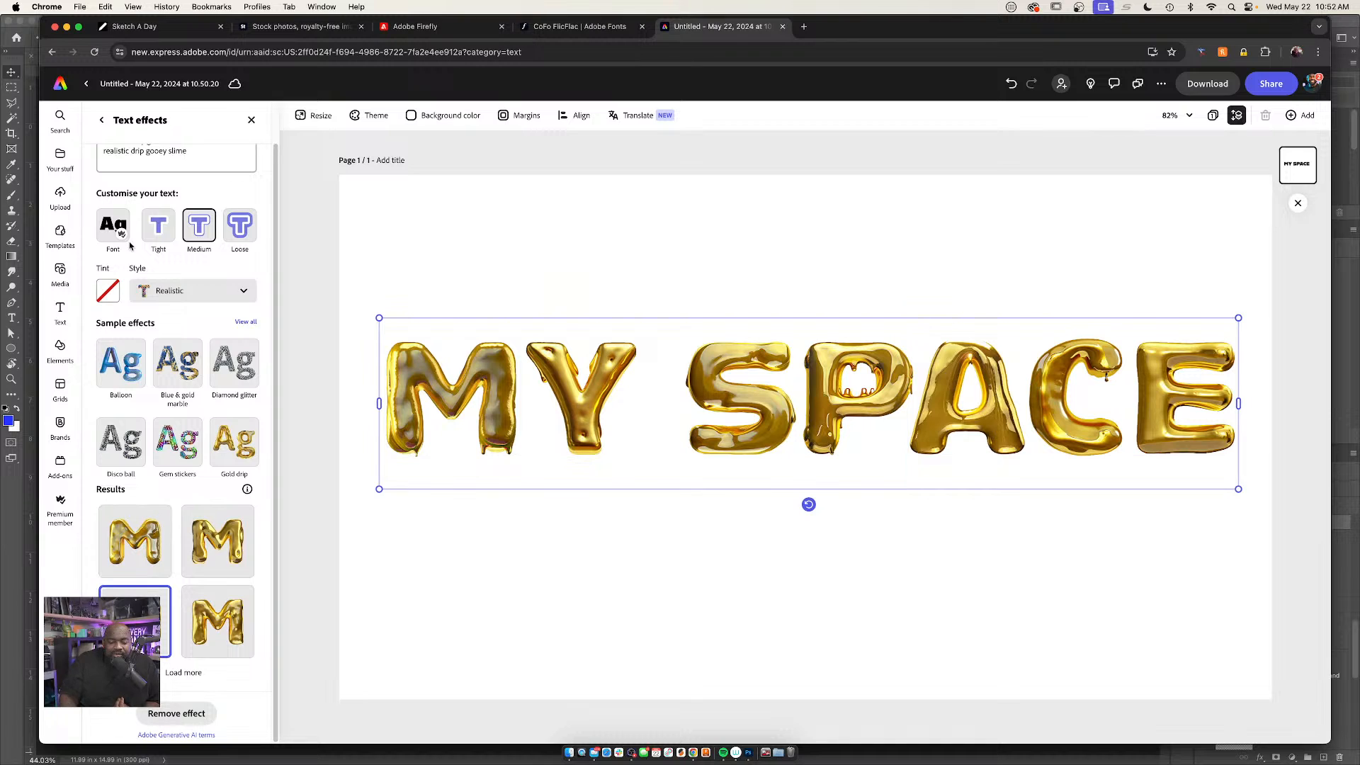
Generate a new text effect from the prompt "tropical flowers, rainbow colors, variety, realistic, birds"
{"action": "scroll", "coordinate": [196, 191], "scroll_direction": "up", "scroll_amount": 2}
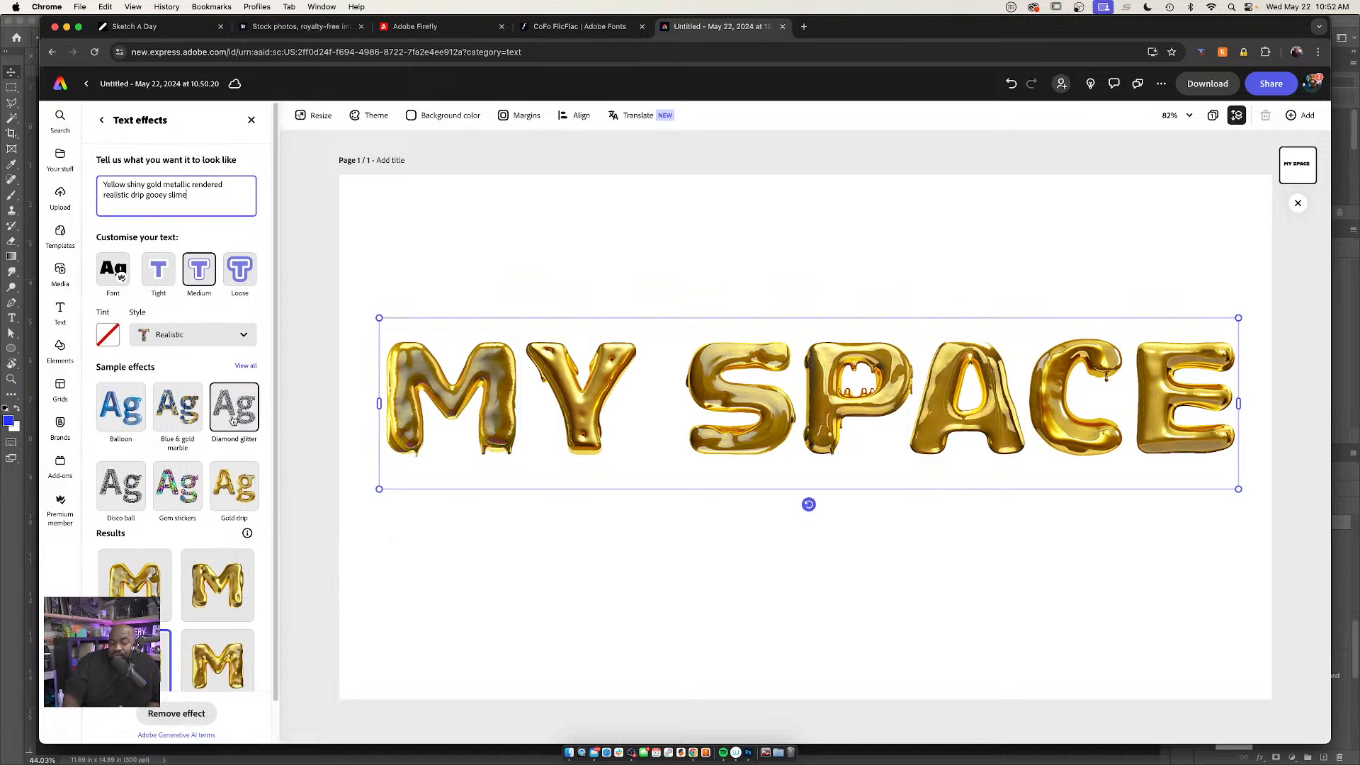
{"action": "triple_click", "coordinate": [222, 199]}
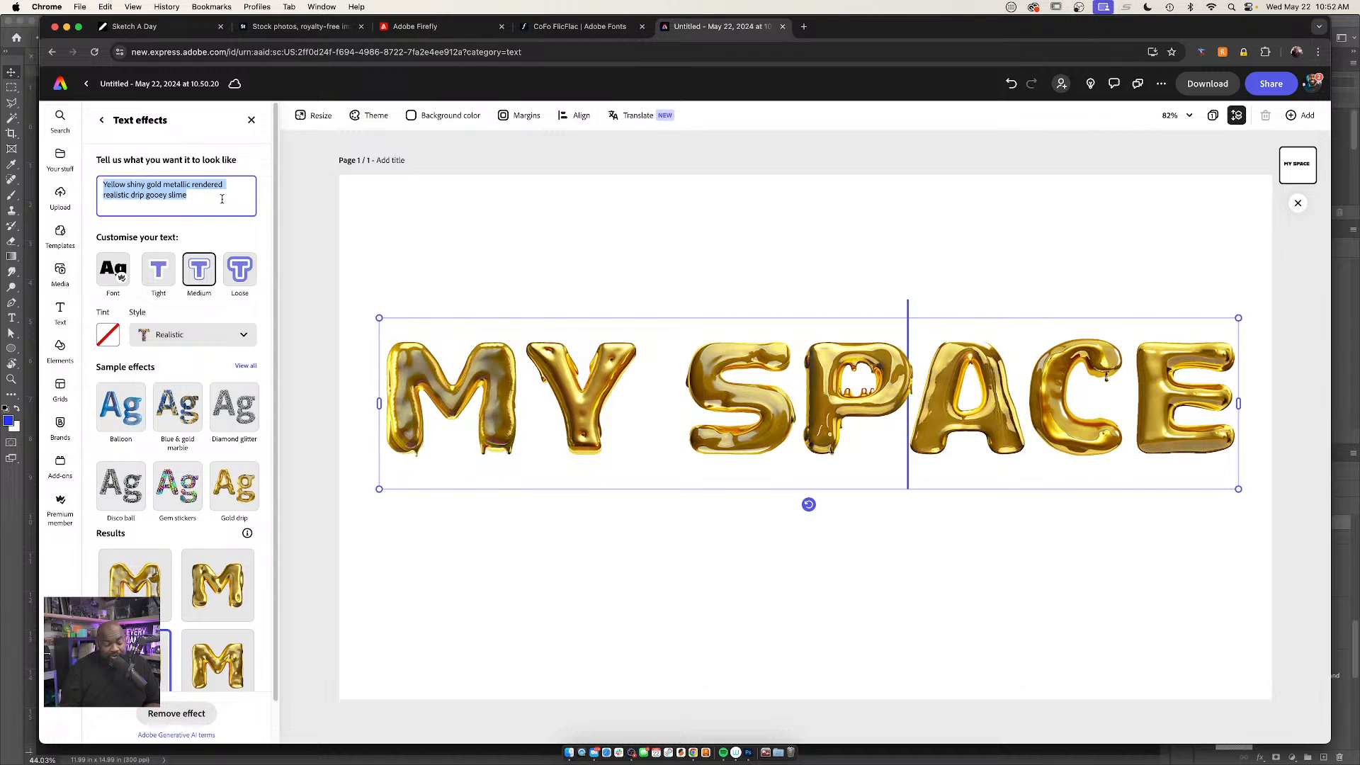
{"action": "type", "text": "tropical fl"}
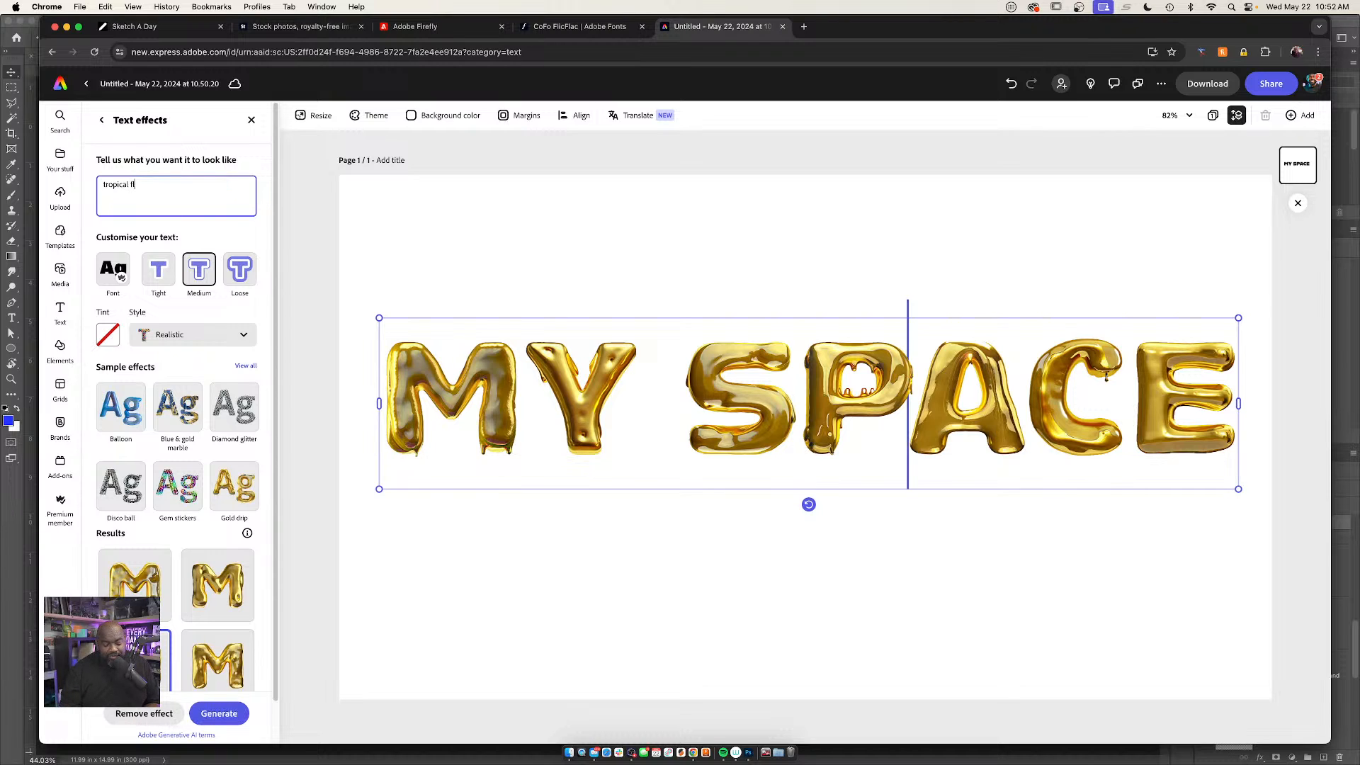
{"action": "type", "text": "owers, rainbo"}
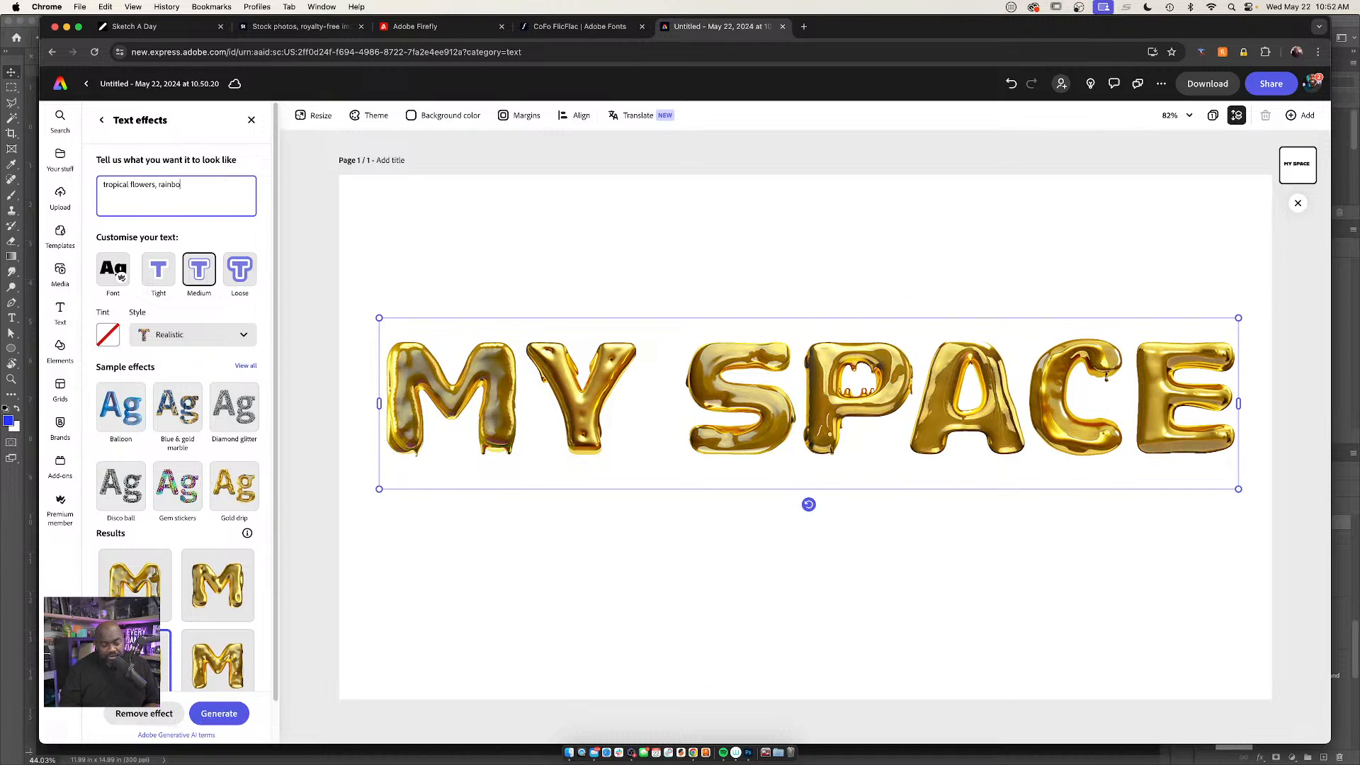
{"action": "type", "text": "w colors, variety, realistic"}
{"action": "type", "text": ", bir"}
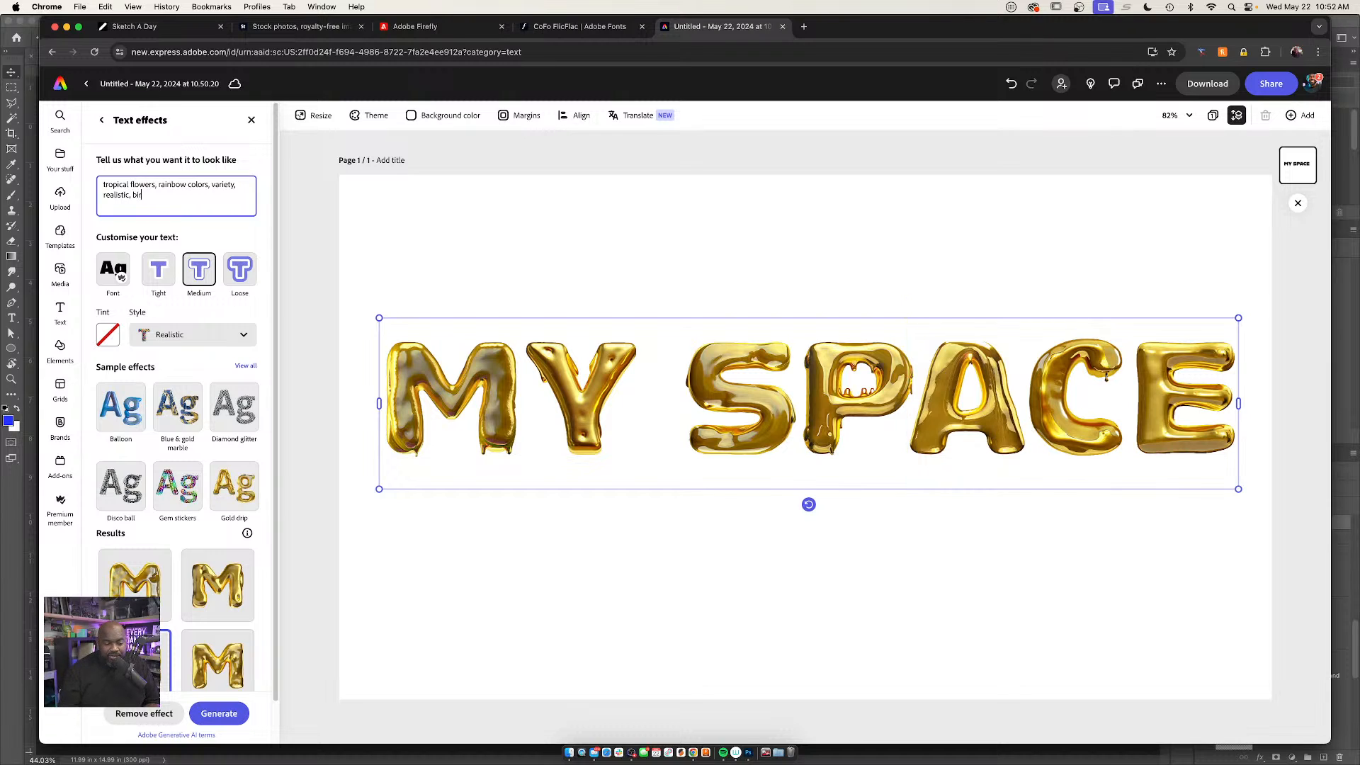
{"action": "type", "text": "ds"}
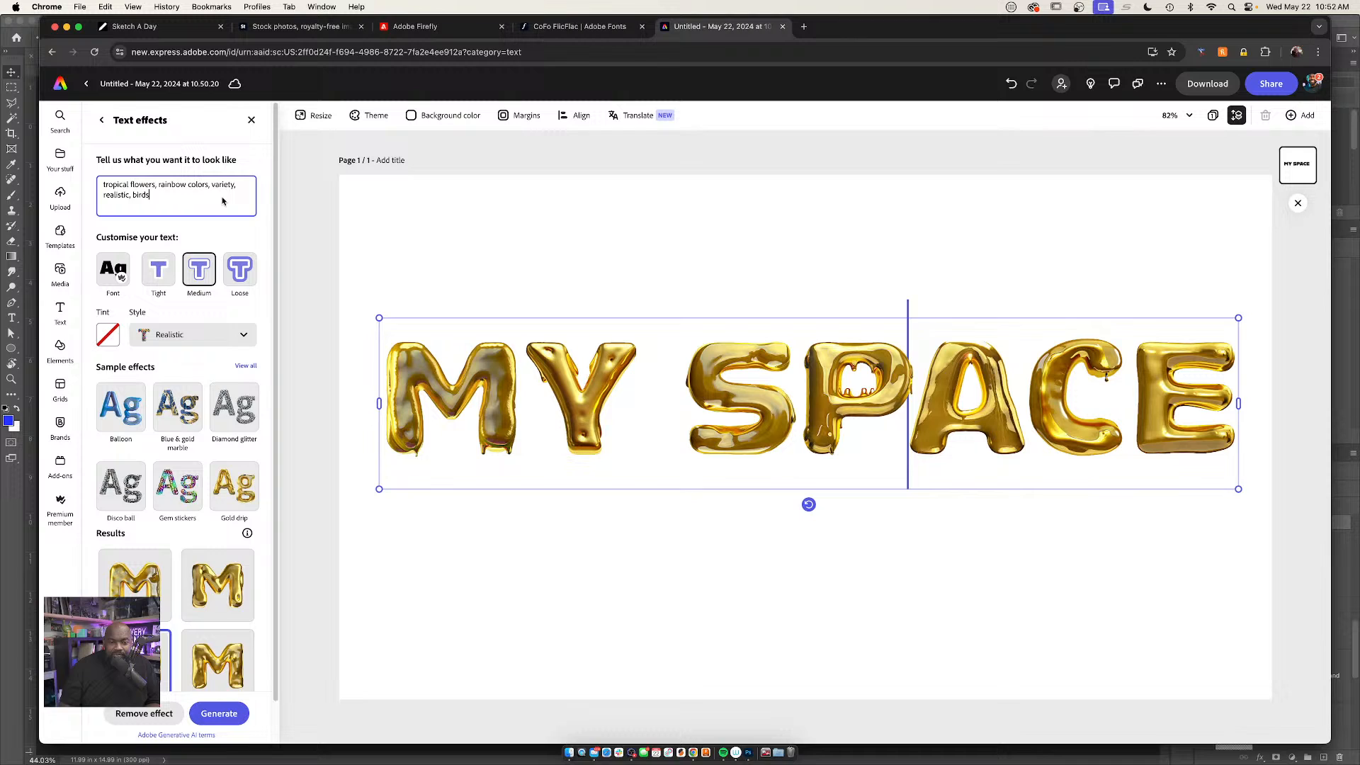
{"action": "left_click", "coordinate": [221, 715]}
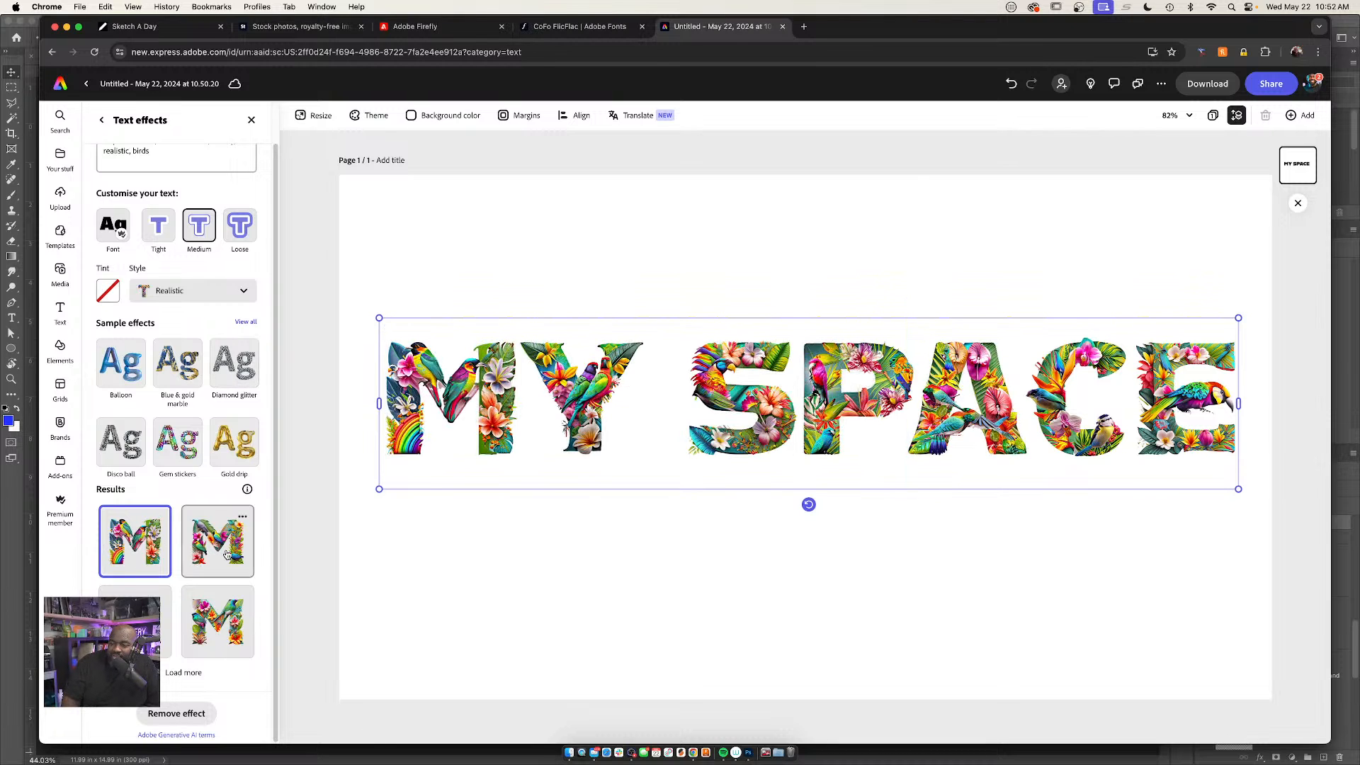
Compare the generated flower variations, keep the fourth one on the text, and check the fonts offered for the effect
{"action": "left_click", "coordinate": [226, 554]}
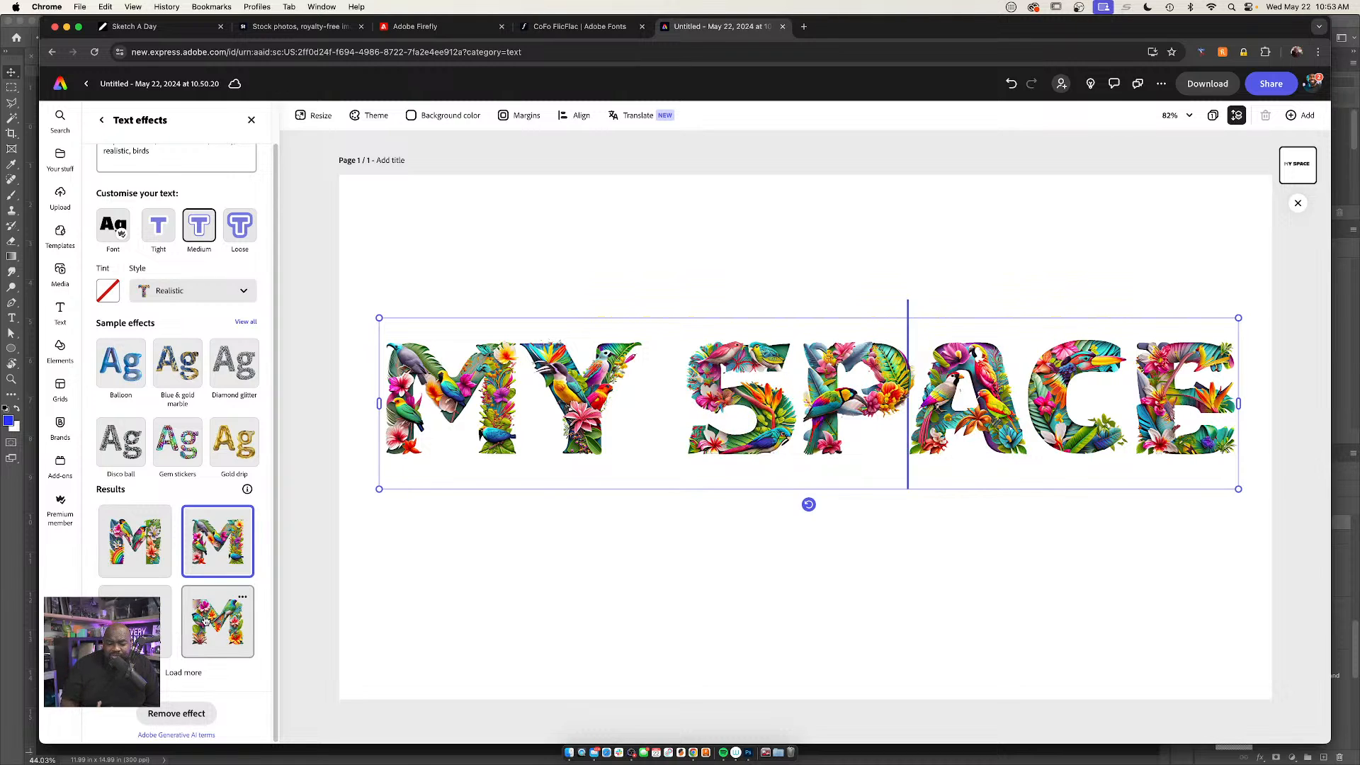
{"action": "left_click", "coordinate": [205, 622]}
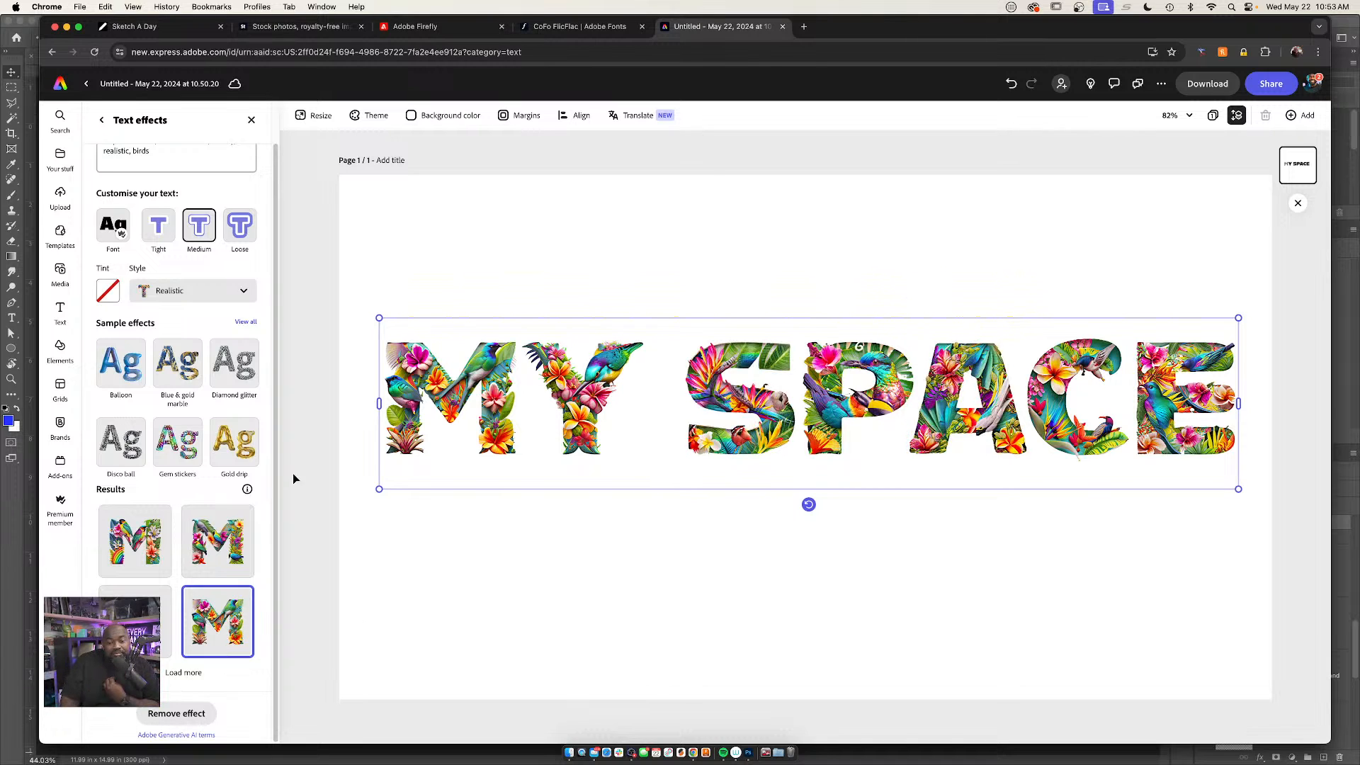
{"action": "scroll", "coordinate": [204, 434], "scroll_direction": "up", "scroll_amount": 1}
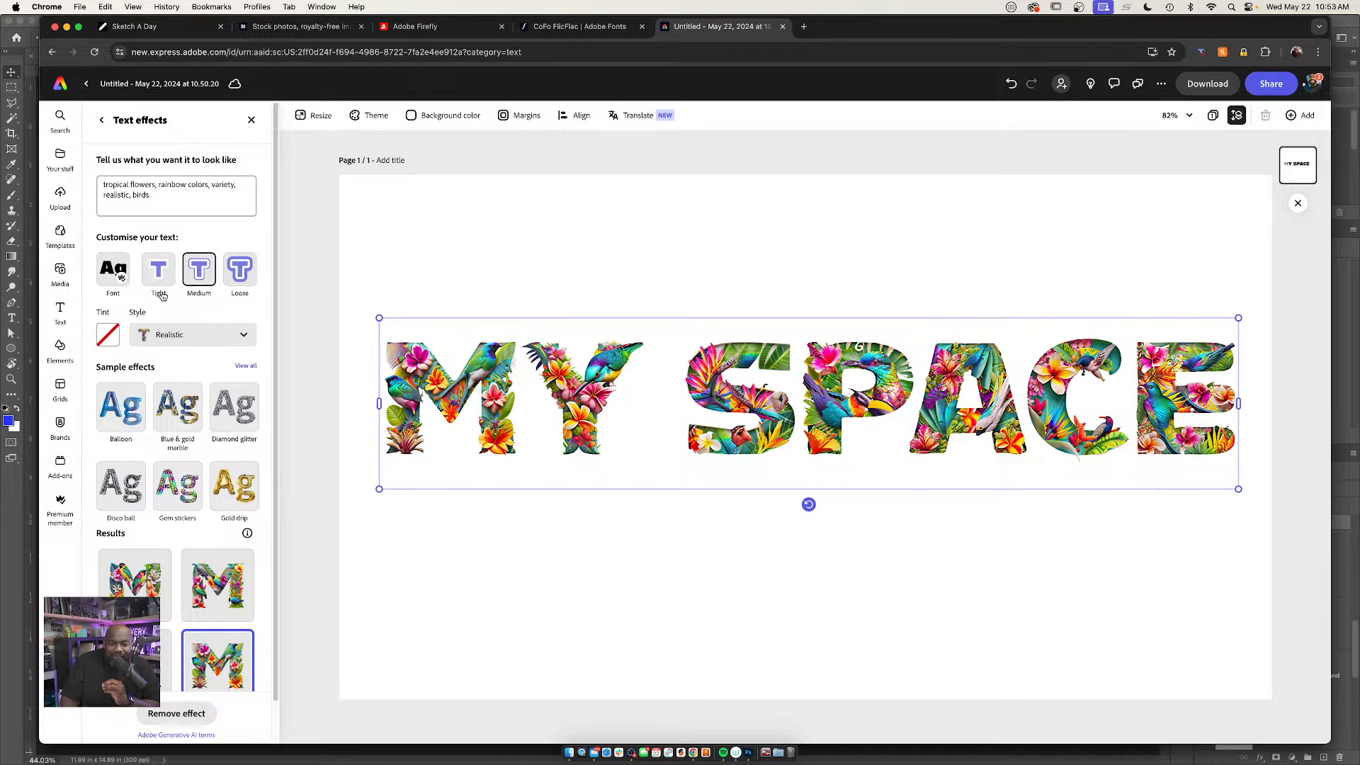
{"action": "left_click", "coordinate": [114, 282]}
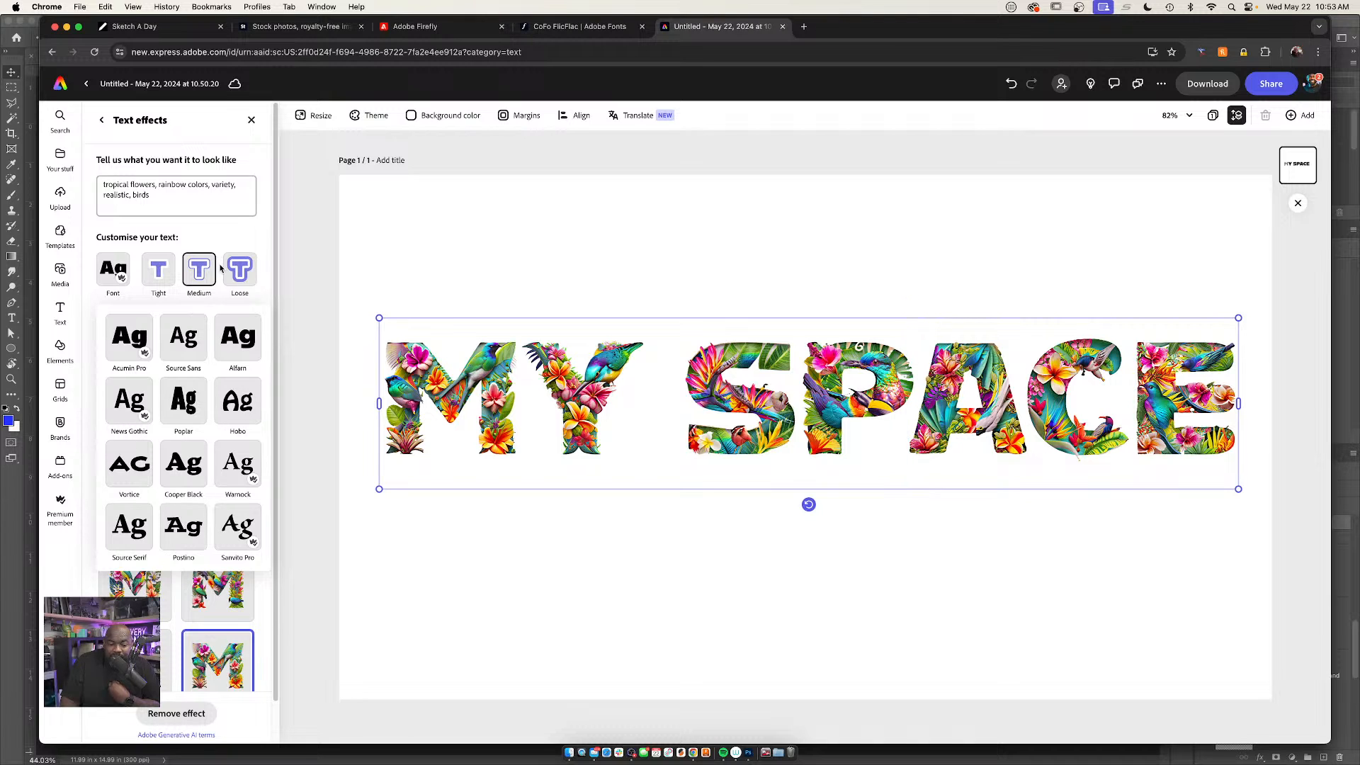
{"action": "left_click", "coordinate": [238, 238]}
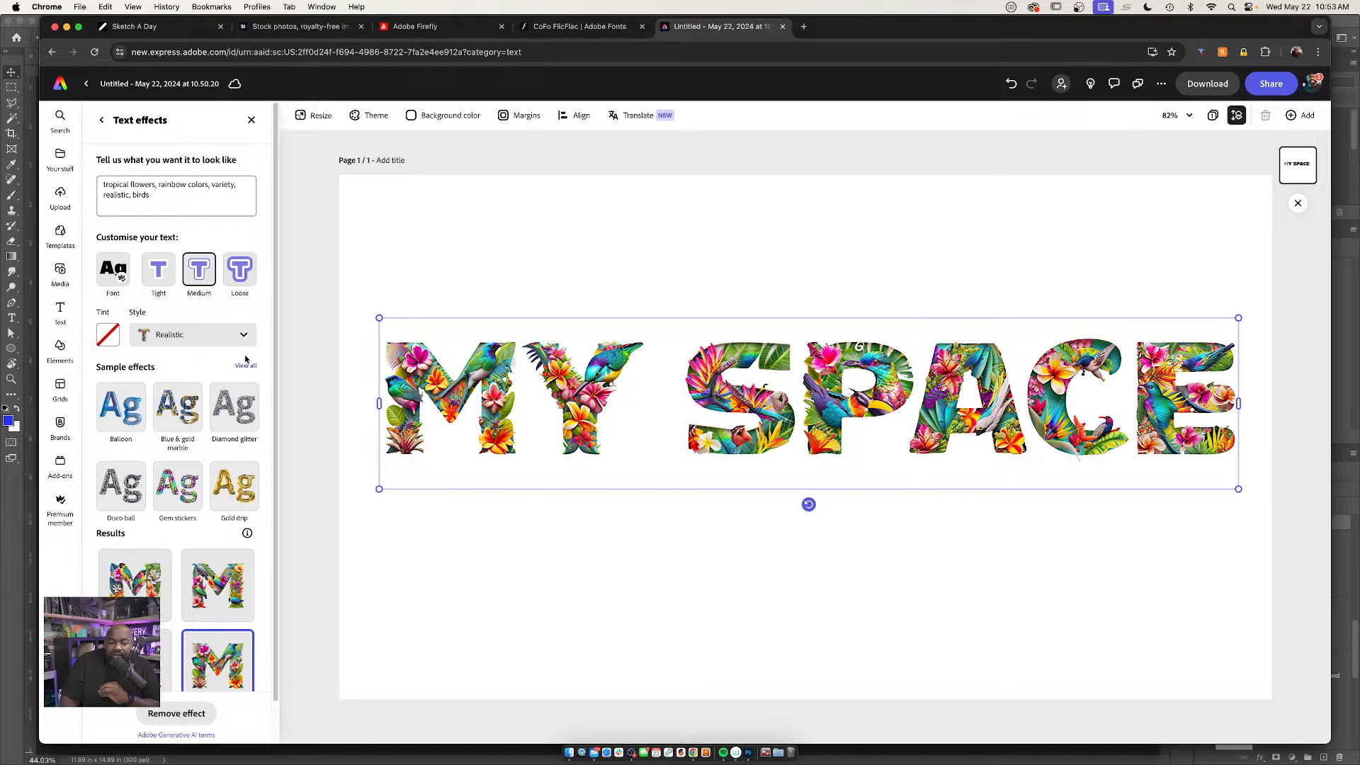
Return to the text settings and set the layout of "MY SPACE" to Dynamic
{"action": "left_click", "coordinate": [103, 120]}
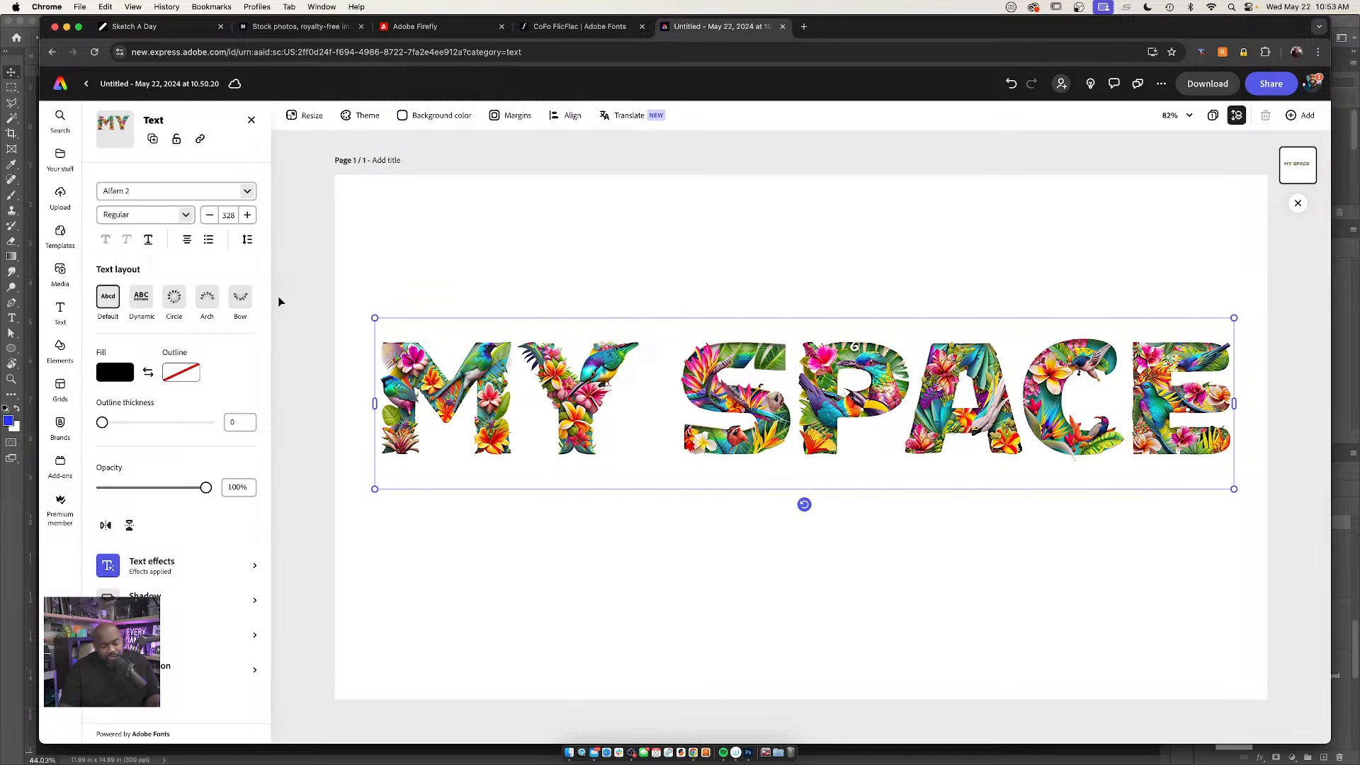
{"action": "left_click", "coordinate": [142, 296]}
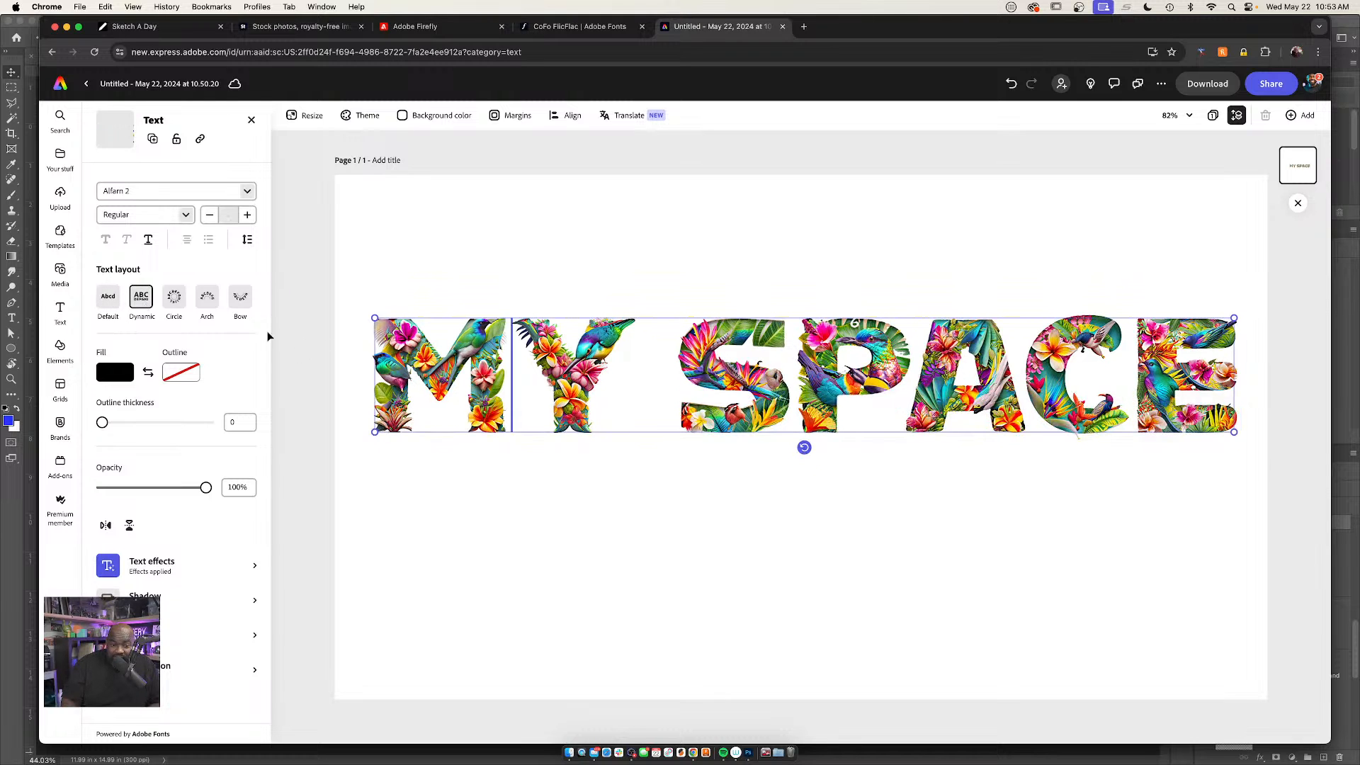
{"action": "left_click_drag", "start_coordinate": [374, 433], "coordinate": [377, 319]}
Try breaking the lettering into two lines before "SPACE", enlarging it, and moving it toward the middle of the page
{"action": "left_click", "coordinate": [677, 423]}
{"action": "key", "text": "Return"}
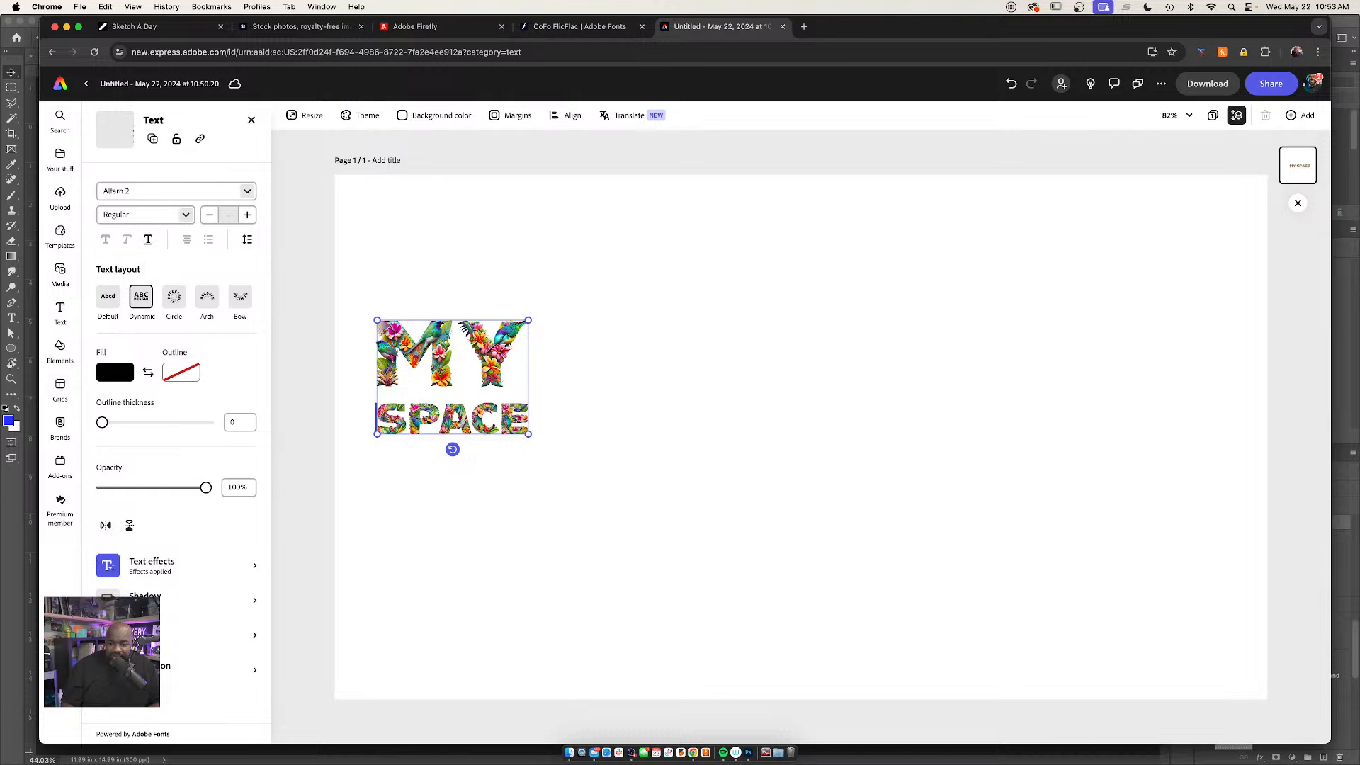
{"action": "left_click_drag", "start_coordinate": [531, 437], "coordinate": [1134, 618]}
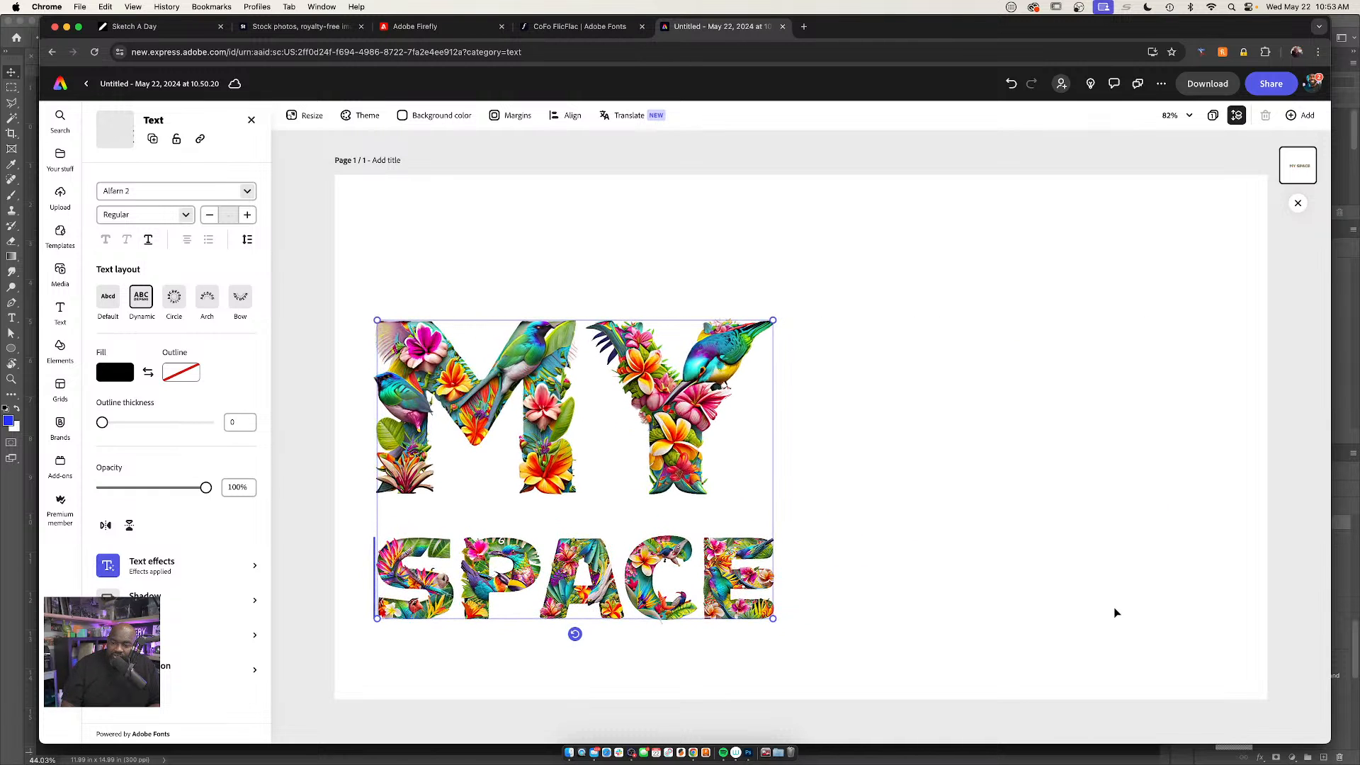
{"action": "left_click_drag", "start_coordinate": [642, 322], "coordinate": [828, 292]}
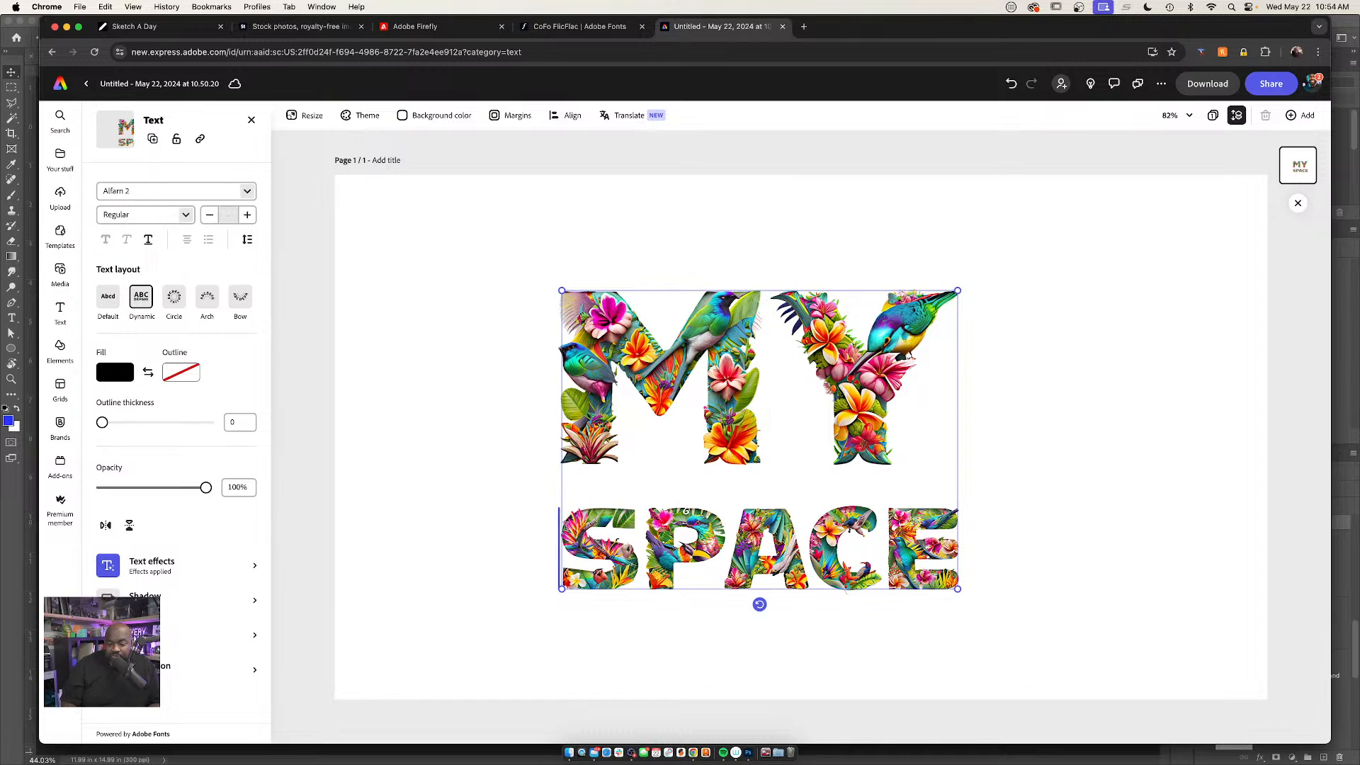
{"action": "left_click_drag", "start_coordinate": [559, 287], "coordinate": [417, 292]}
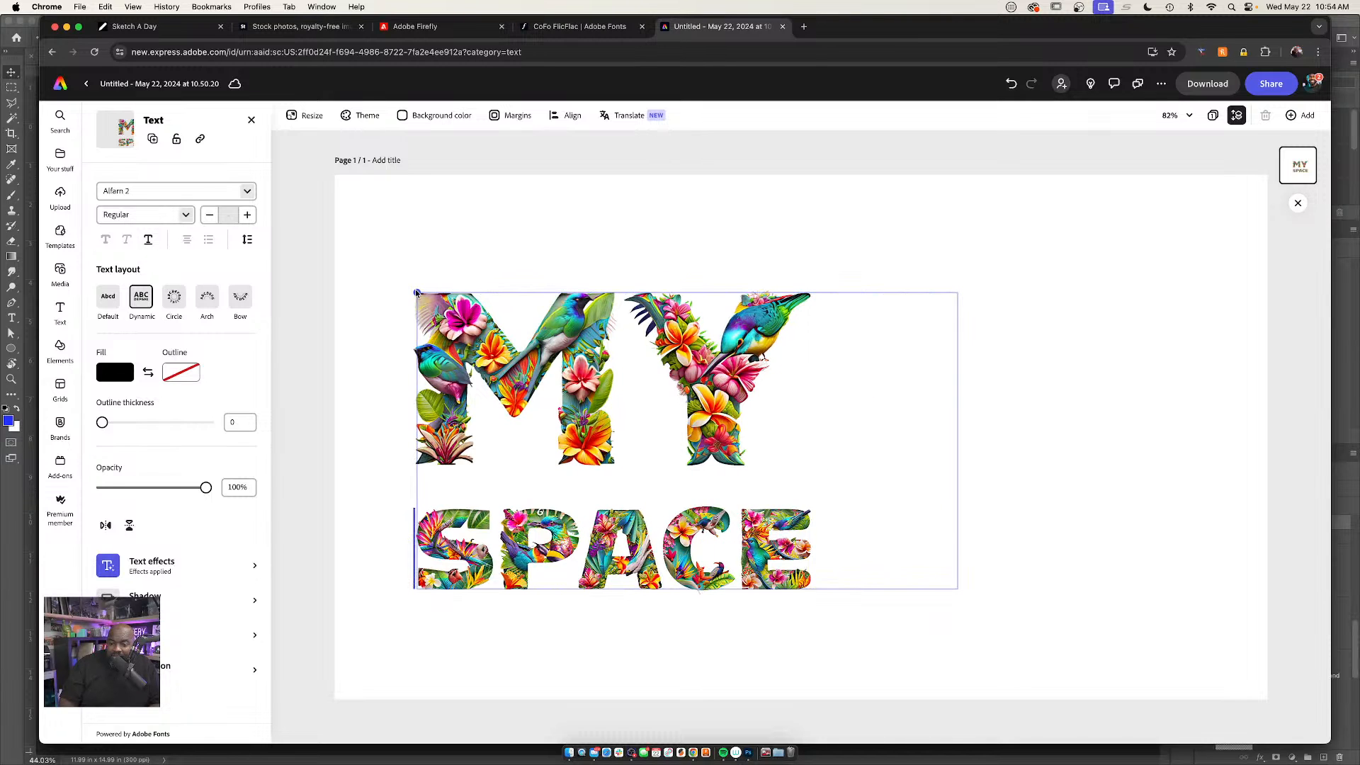
Undo the two-line arrangement along with the lettering's enlargement and move
{"action": "key", "text": "super+z"}
{"action": "key", "text": "super+z"}
{"action": "key", "text": "super+z"}
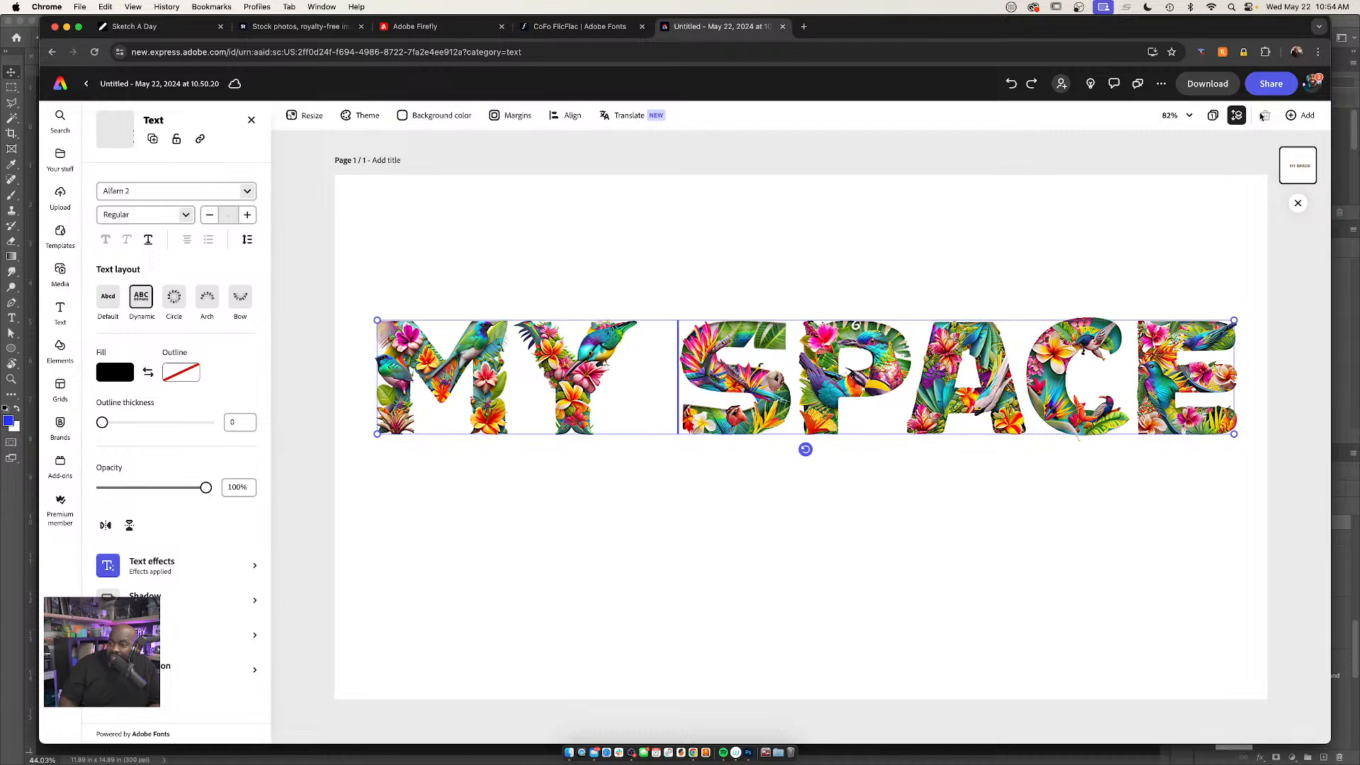
Open the download options for the "MY SPACE" design
{"action": "left_click", "coordinate": [1208, 83]}
{"action": "left_click", "coordinate": [1209, 209]}
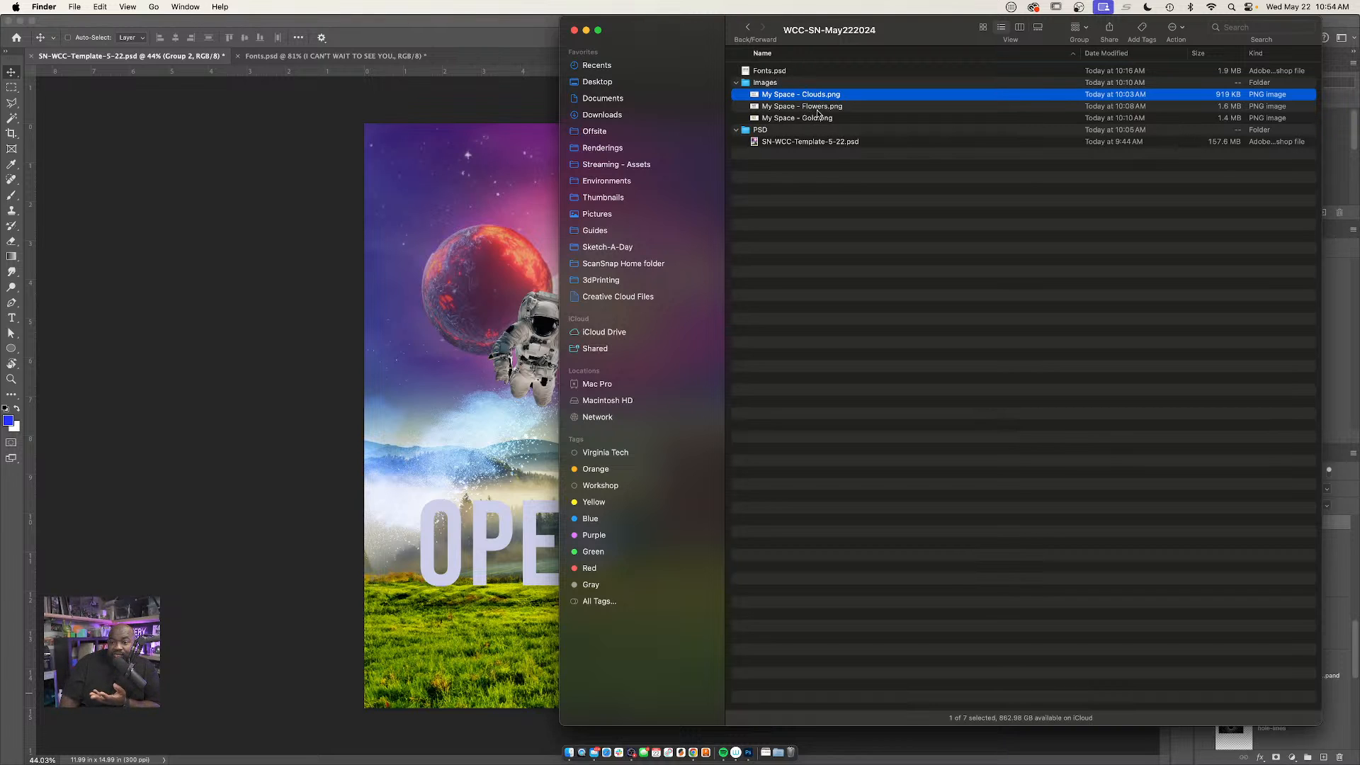
Switch to the Photoshop poster and place "My Space - Gold.png" from Finder in the upper-right sky, scaled to about 5.4 in wide
{"action": "left_click_drag", "start_coordinate": [818, 116], "coordinate": [500, 181]}
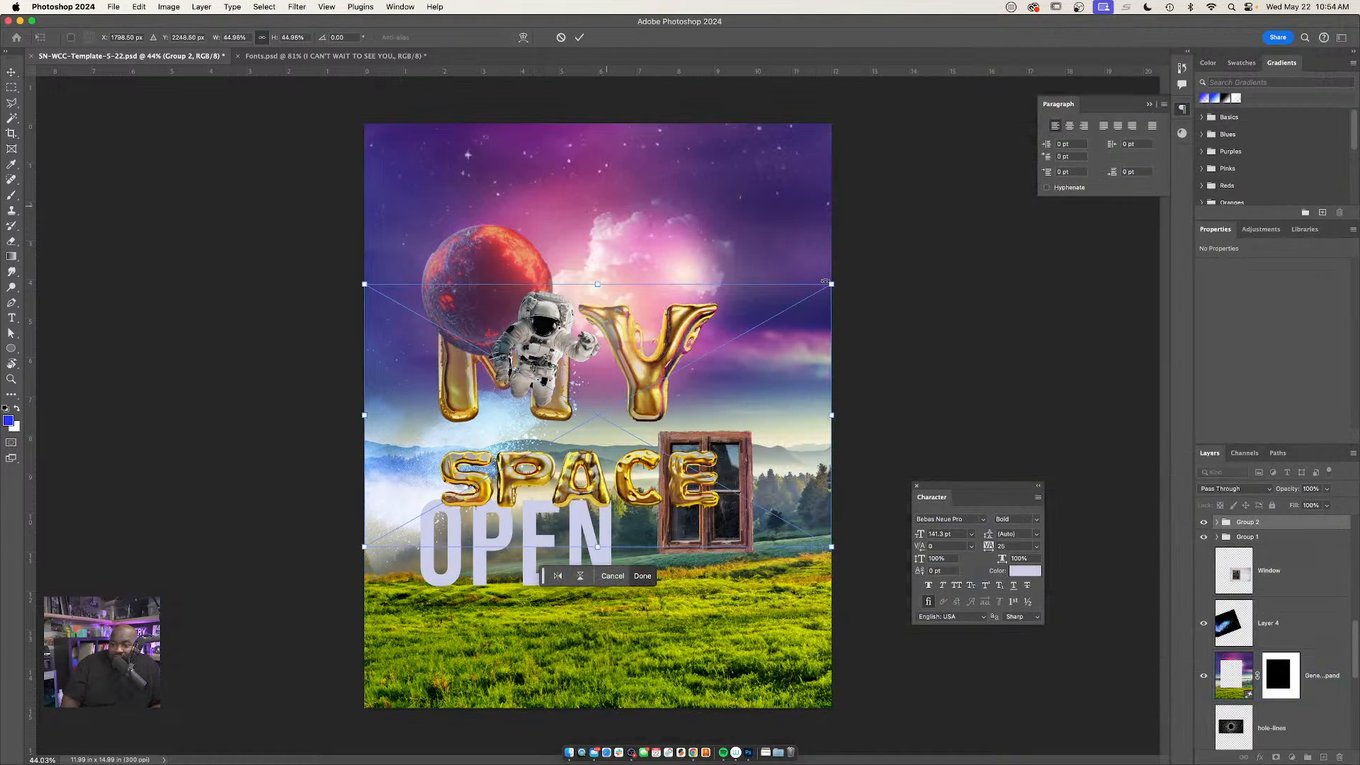
{"action": "left_click_drag", "start_coordinate": [831, 284], "coordinate": [712, 351]}
{"action": "left_click_drag", "start_coordinate": [581, 413], "coordinate": [761, 211]}
{"action": "key", "text": "Return"}
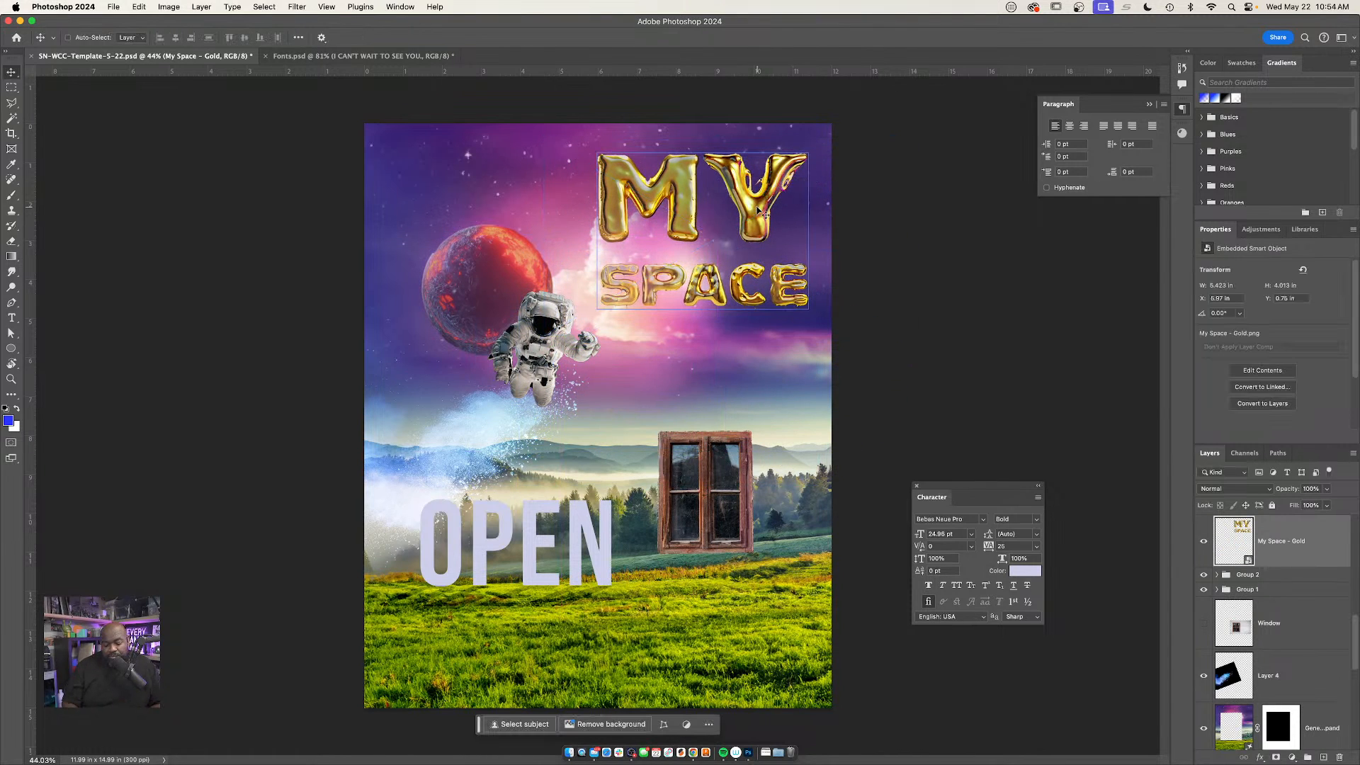
Show the guides over the poster and view the gold lettering's placement more closely
{"action": "key", "text": "super+semicolon"}
{"action": "key", "text": "super+space"}
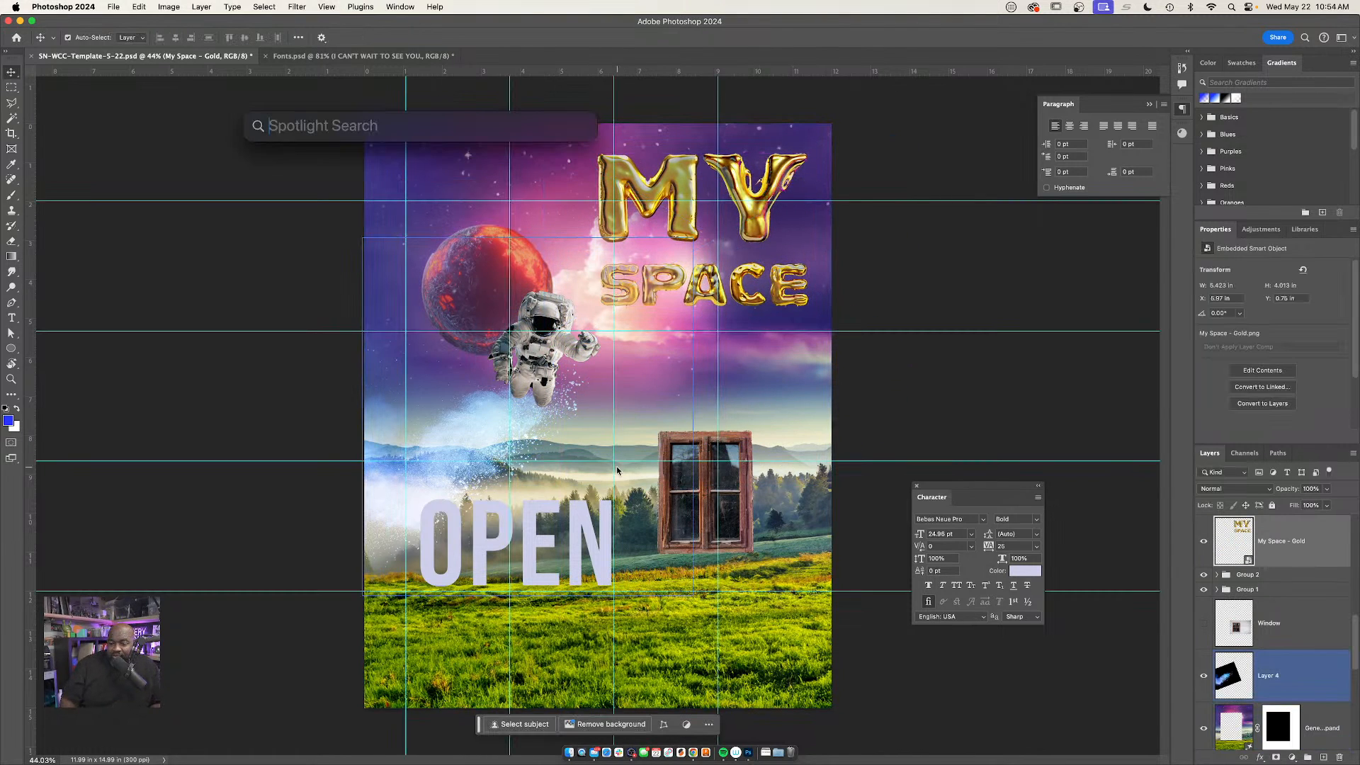
{"action": "key", "text": "Escape"}
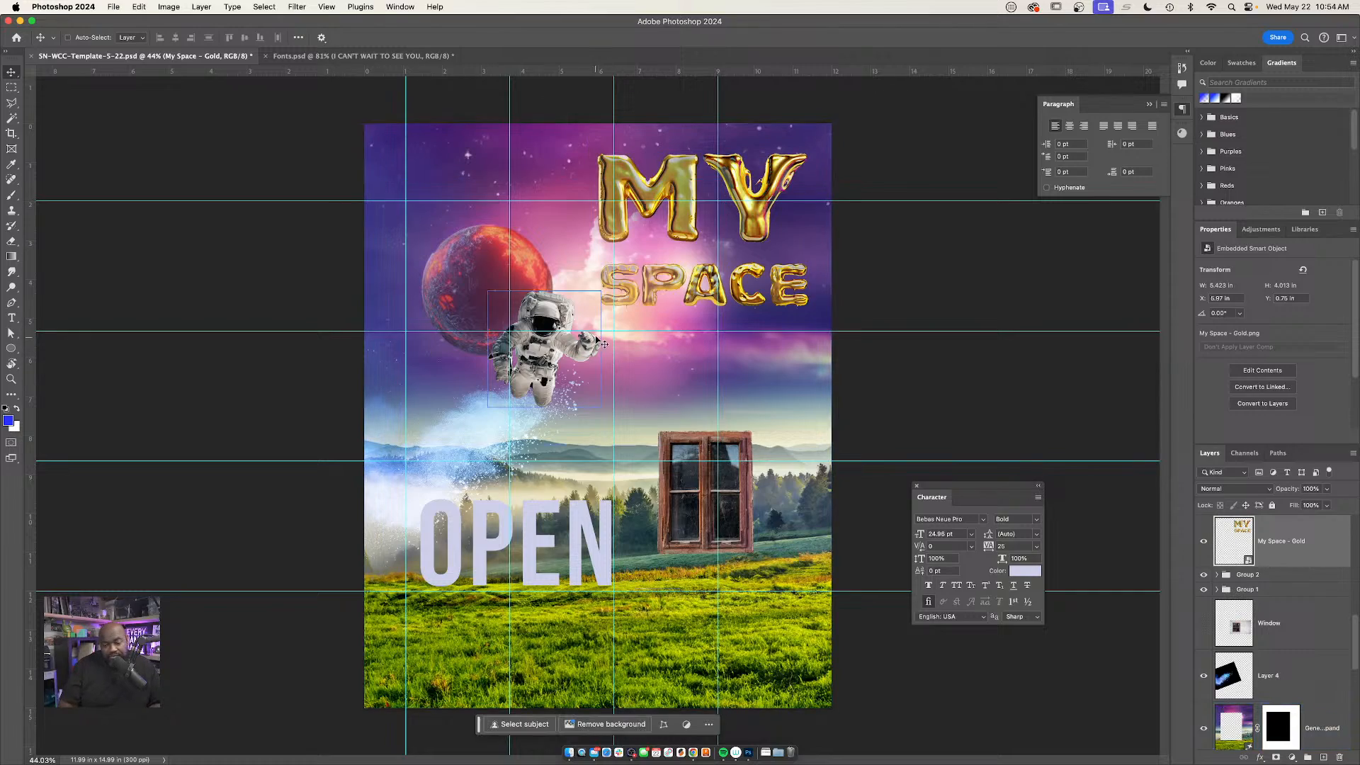
{"action": "mouse_move", "coordinate": [599, 338]}
{"action": "left_mouse_down"}
{"action": "mouse_move", "coordinate": [620, 305]}
{"action": "mouse_move", "coordinate": [608, 314]}
{"action": "left_mouse_up"}
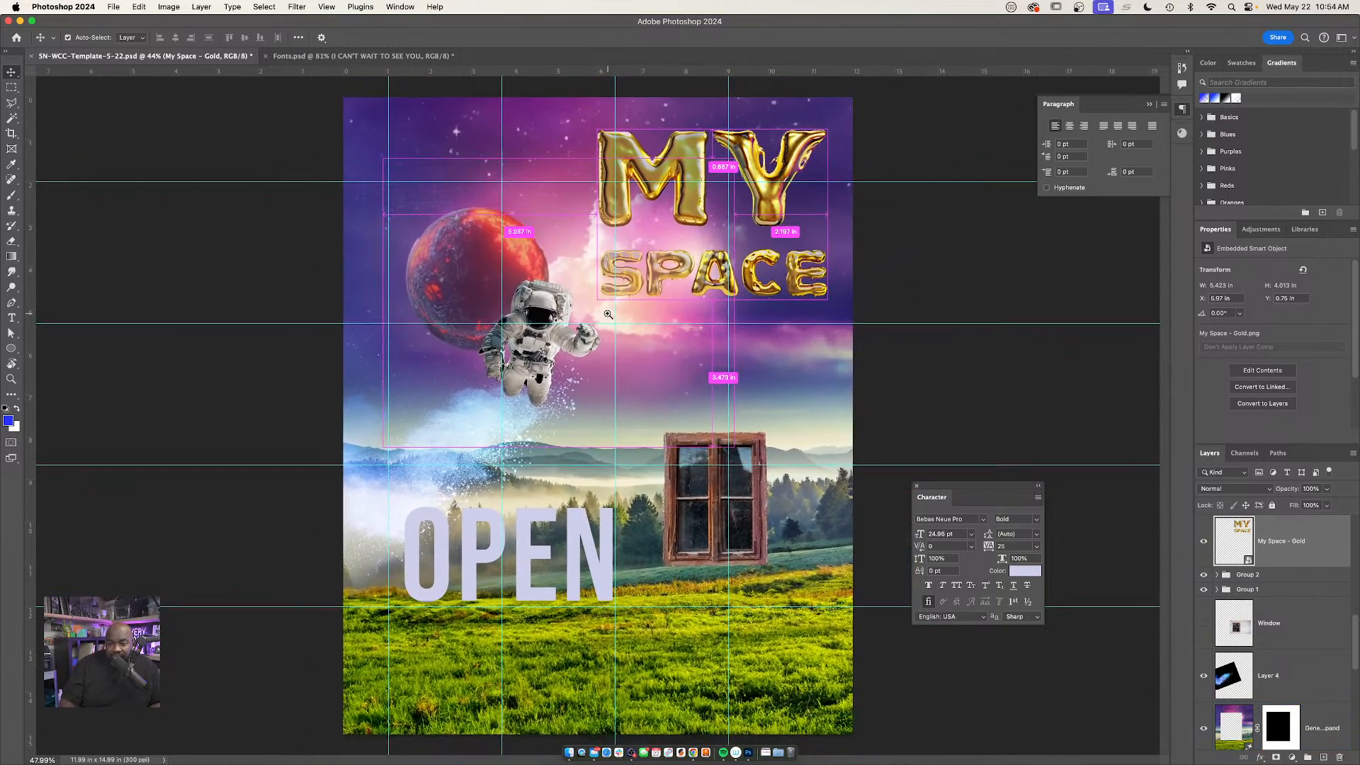